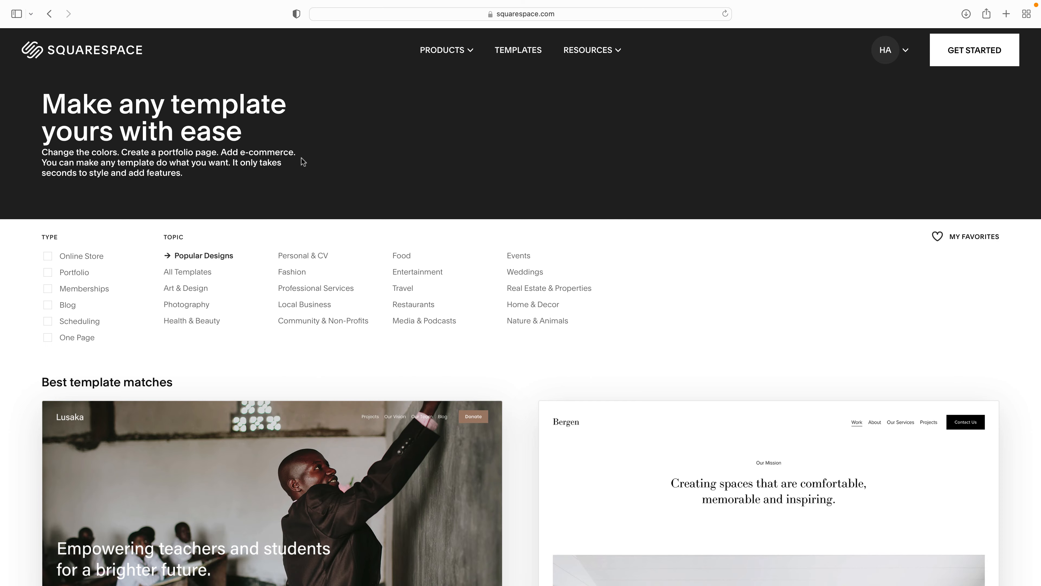
# - Browse the popular template designs and start a new site with the Bergen template
pyautogui.scroll(-4, 348, 176)
pyautogui.scroll(-8, 348, 177)
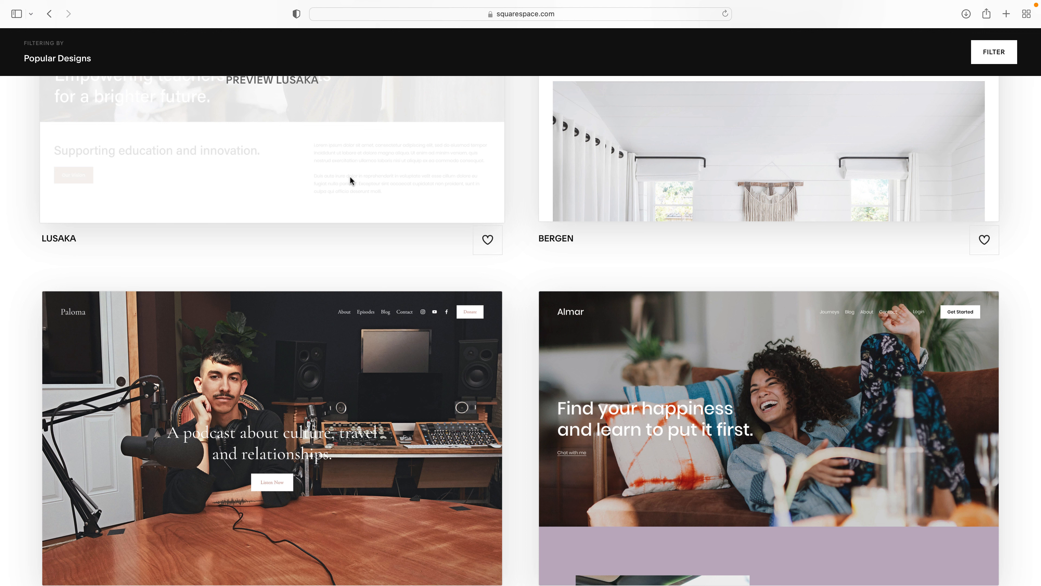
pyautogui.scroll(-3, 350, 176)
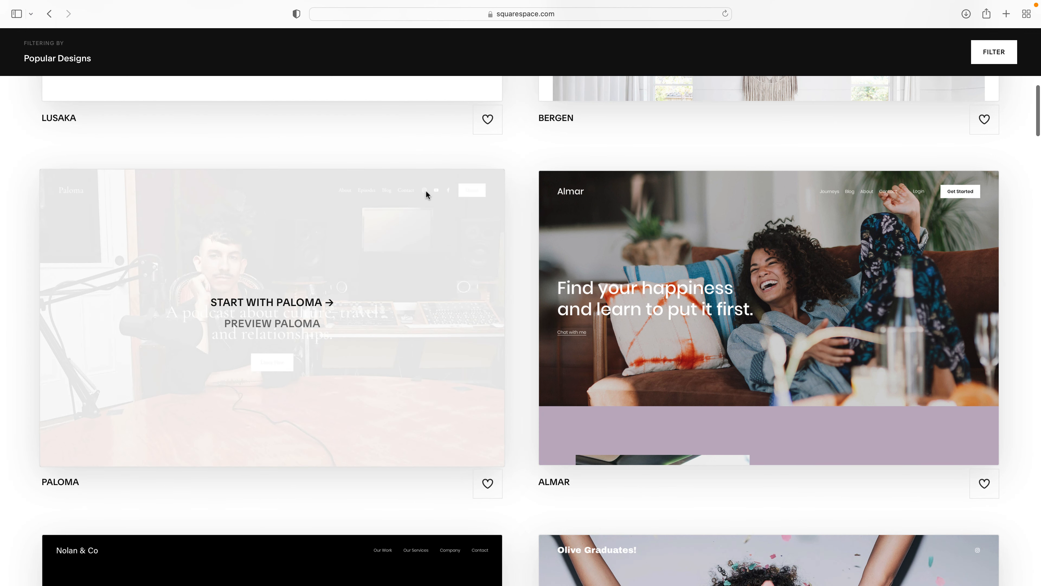
pyautogui.moveTo(577, 201)
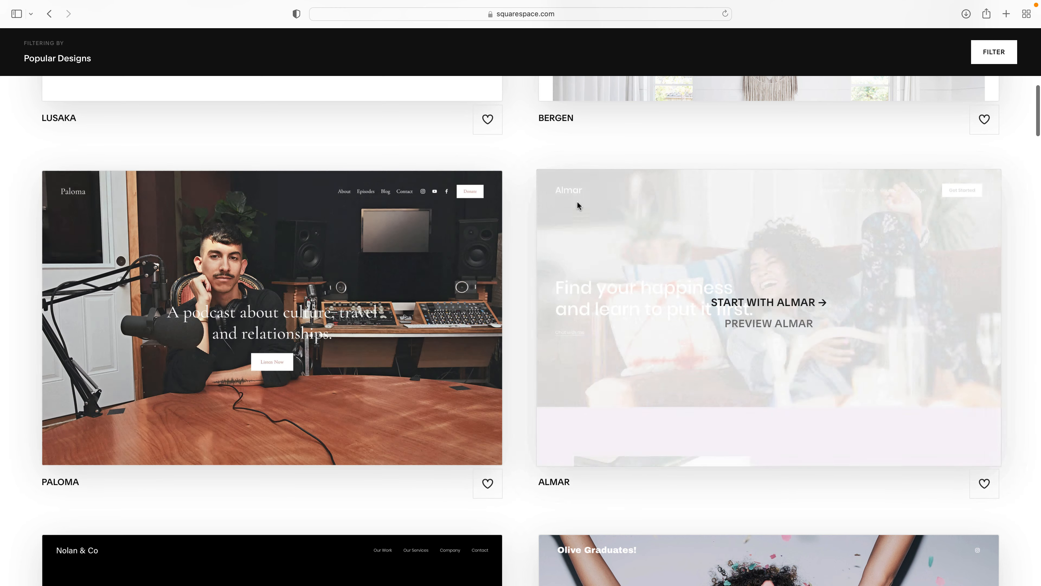
pyautogui.scroll(10, 688, 199)
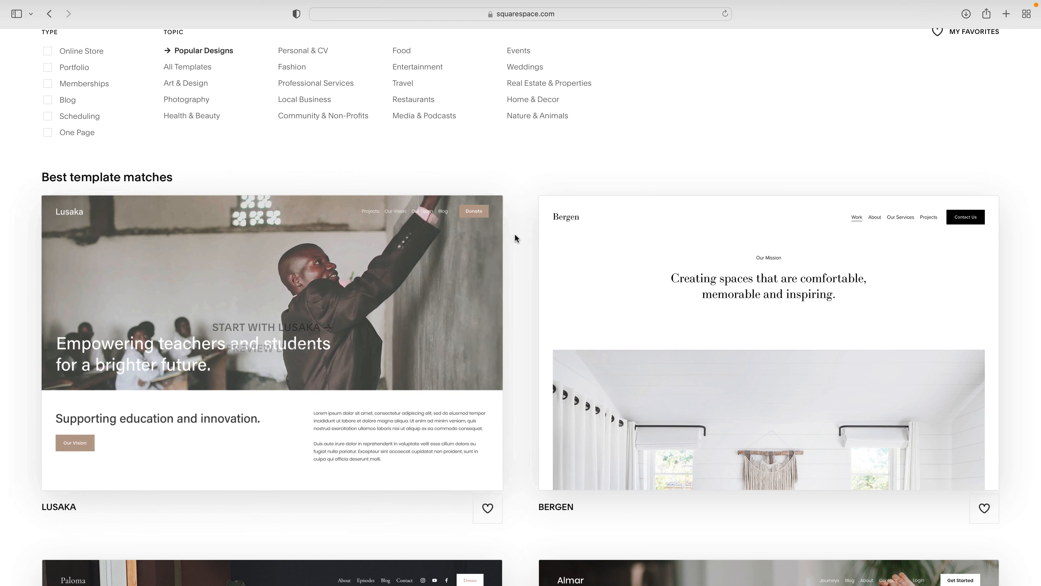
pyautogui.moveTo(545, 220)
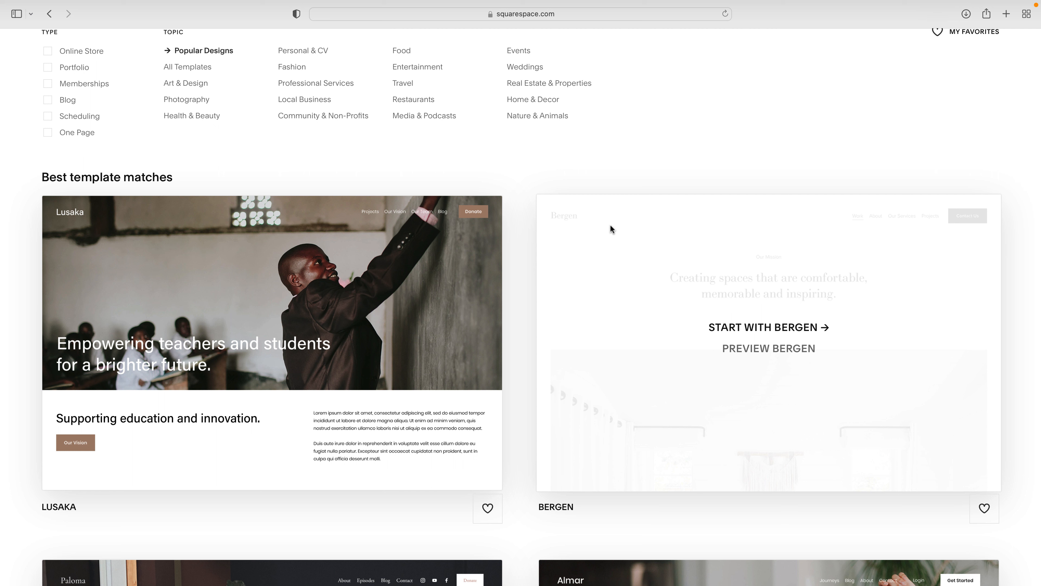
pyautogui.click(772, 333)
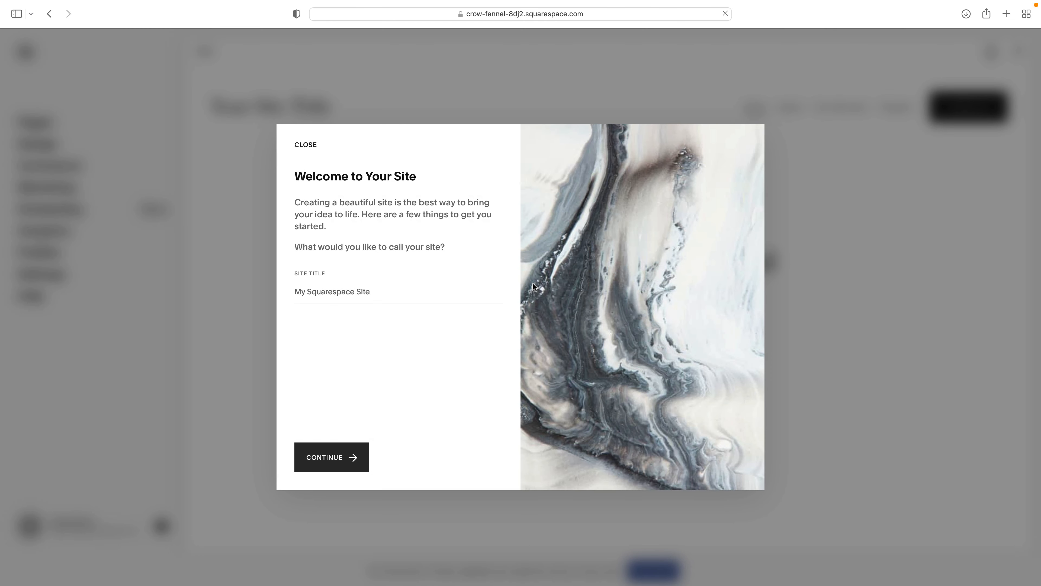
# - Dismiss the site title welcome dialog and the Assistant checklist, and open the Work page for editing
pyautogui.click(303, 147)
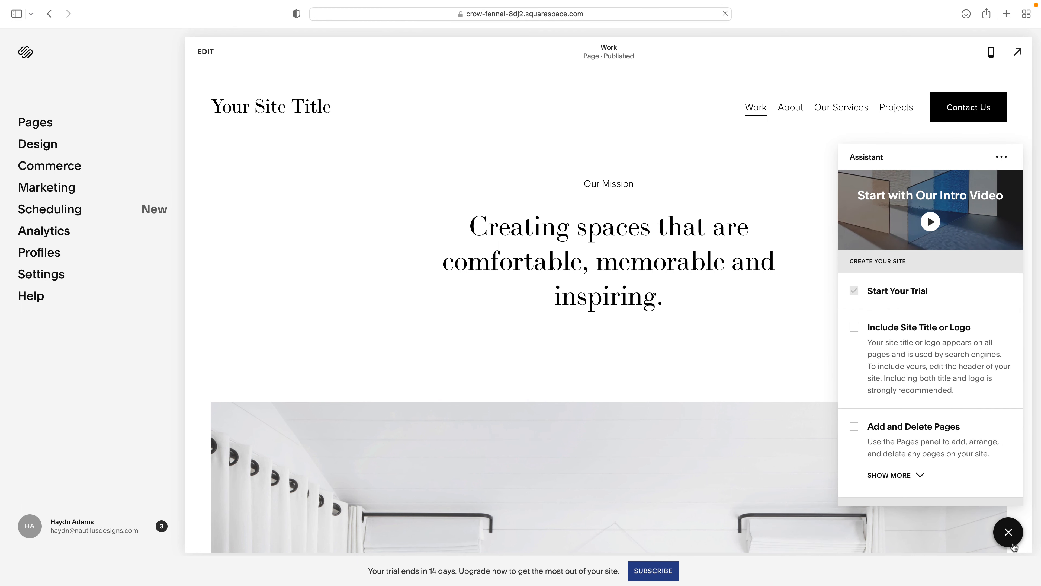
pyautogui.click(1009, 533)
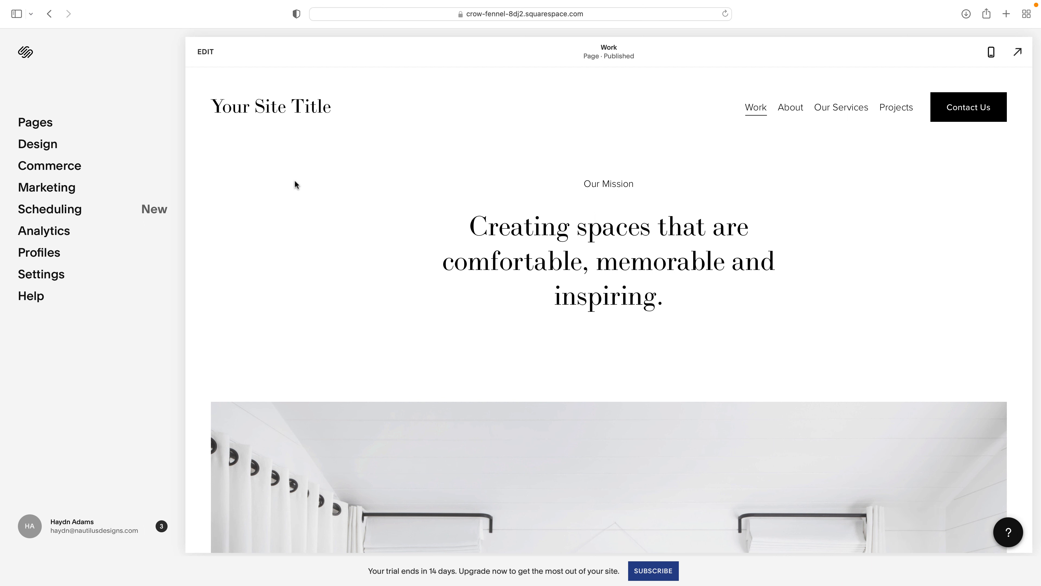
pyautogui.click(206, 52)
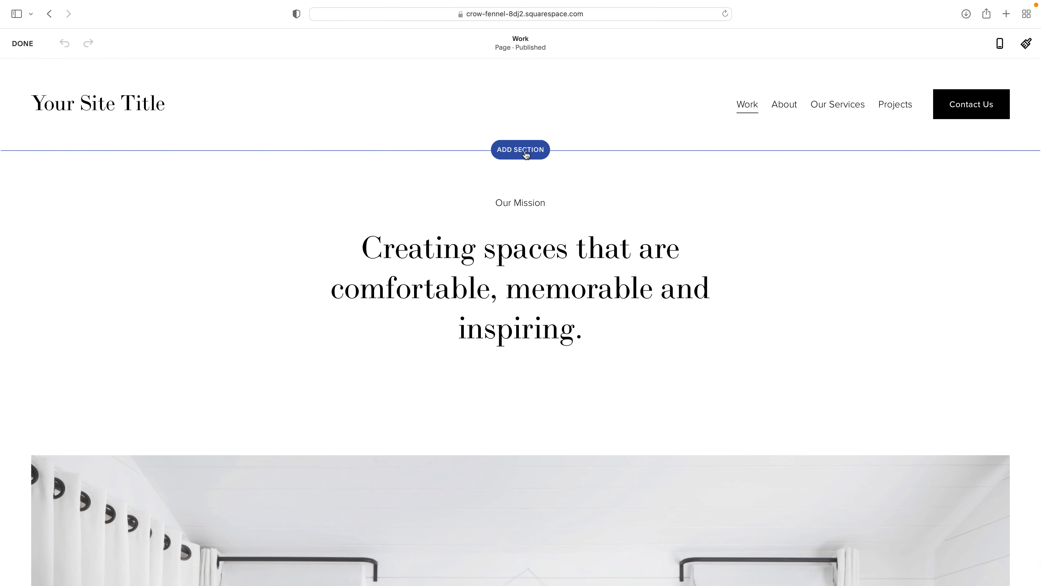
# - Set the height of the Our Mission section to a custom value of 10
pyautogui.moveTo(925, 182)
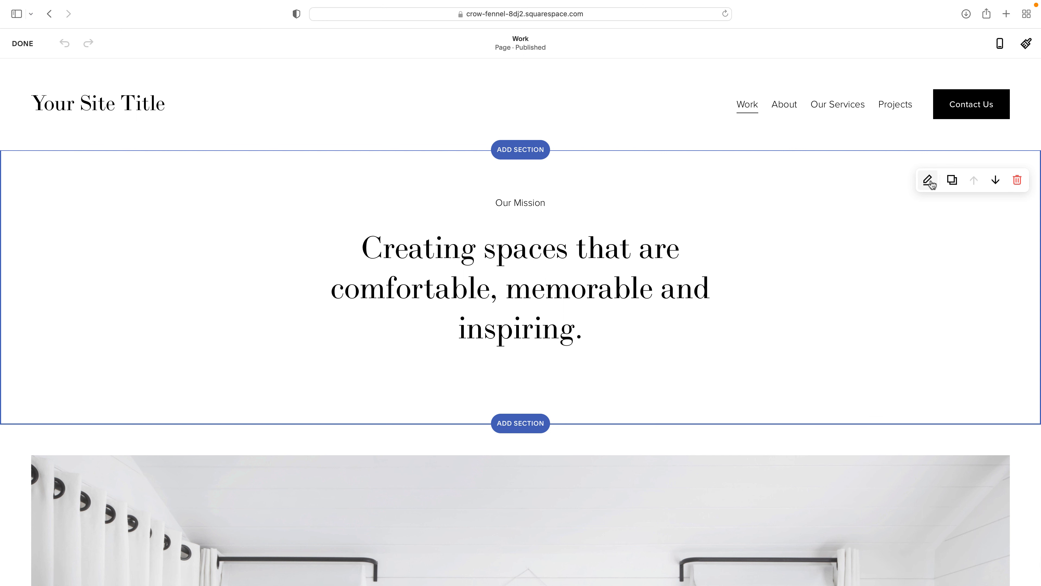
pyautogui.click(928, 180)
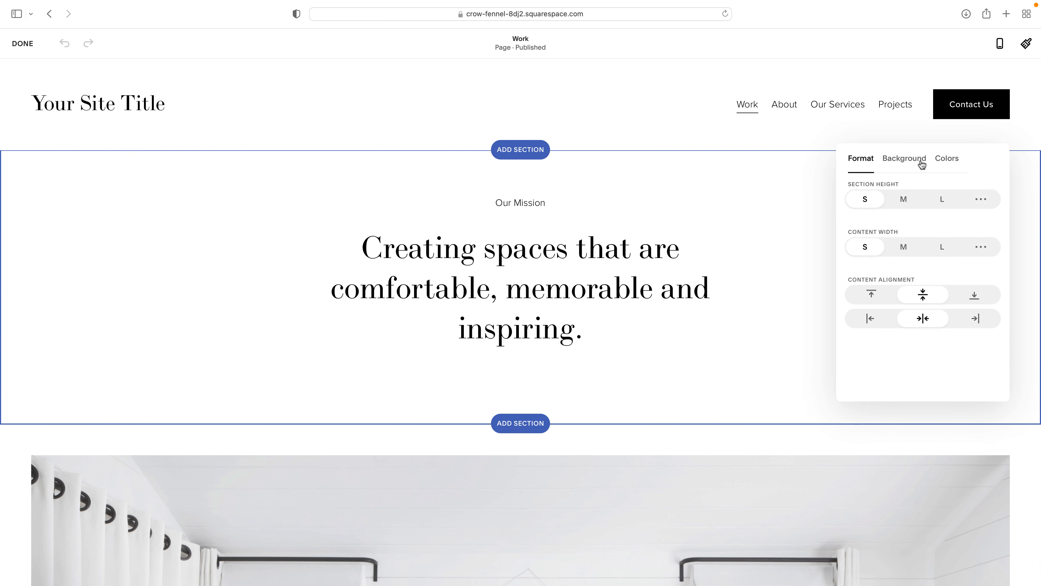
pyautogui.click(912, 164)
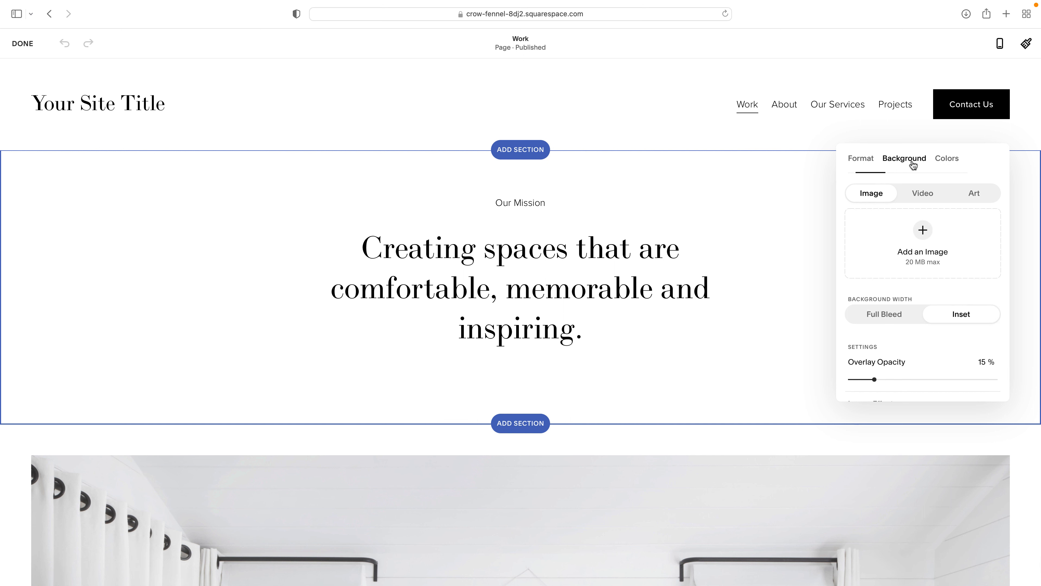
pyautogui.click(862, 163)
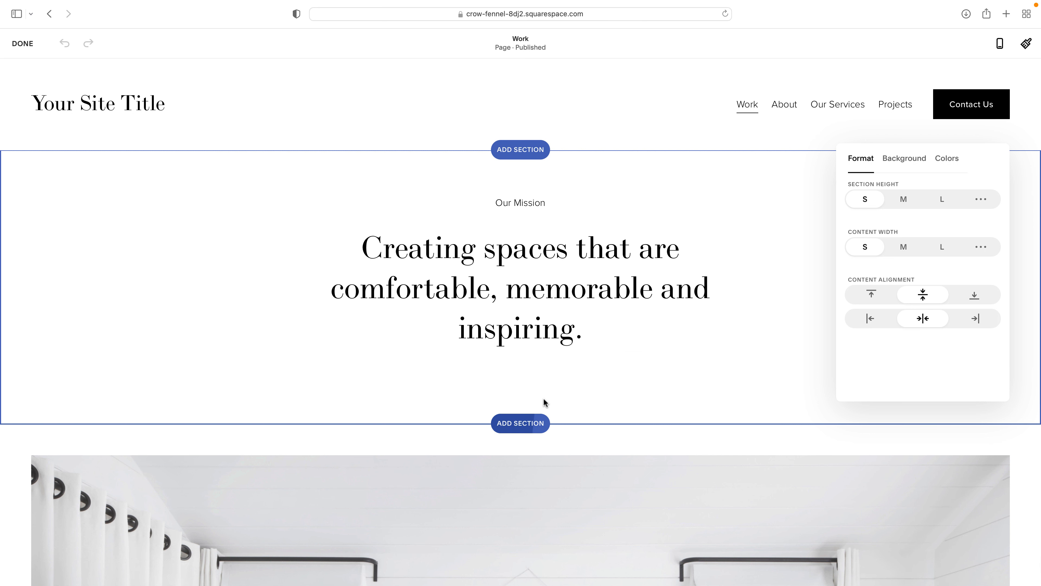
pyautogui.click(981, 201)
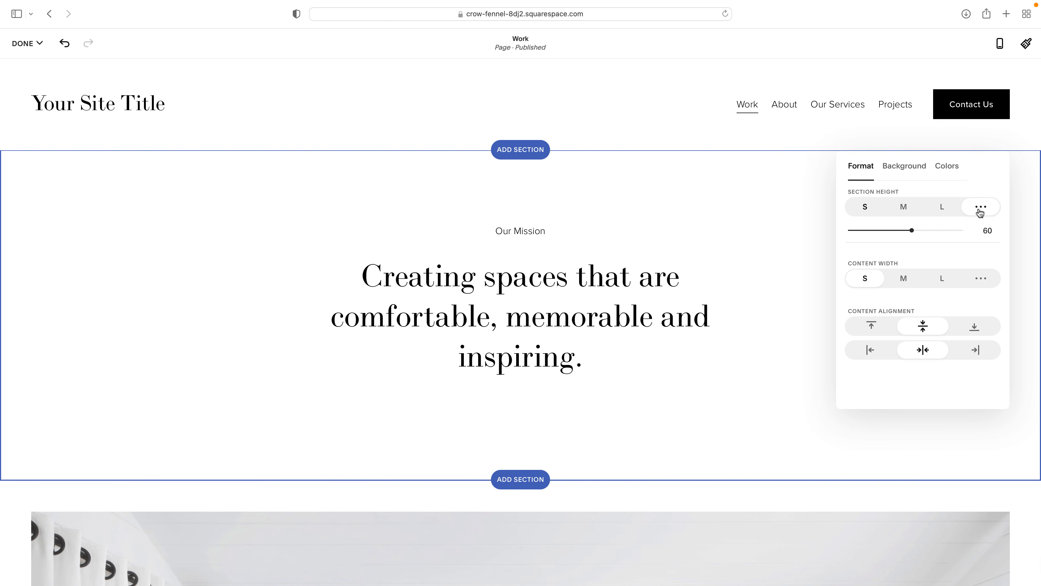
pyautogui.moveTo(912, 230); pyautogui.dragTo(807, 237)
pyautogui.click(797, 232)
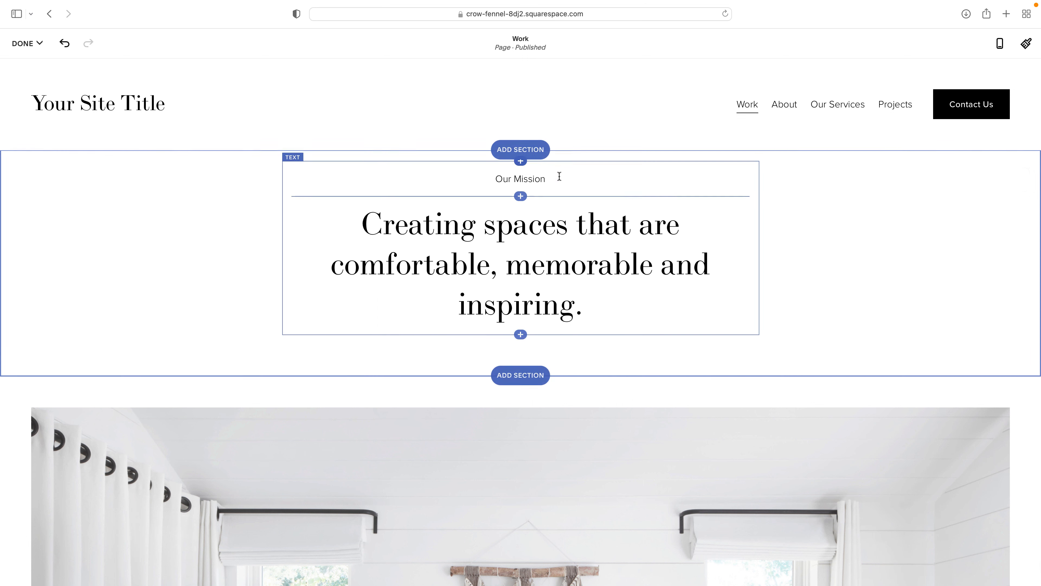
# - Try the Small section height on the Our Mission section and return it to the custom height of 10
pyautogui.click(926, 179)
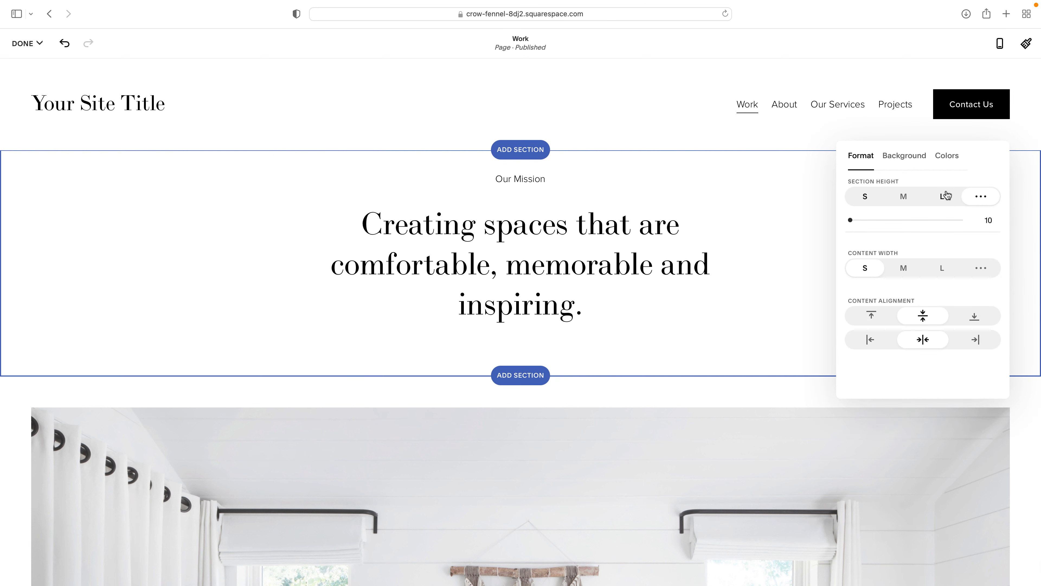
pyautogui.click(865, 197)
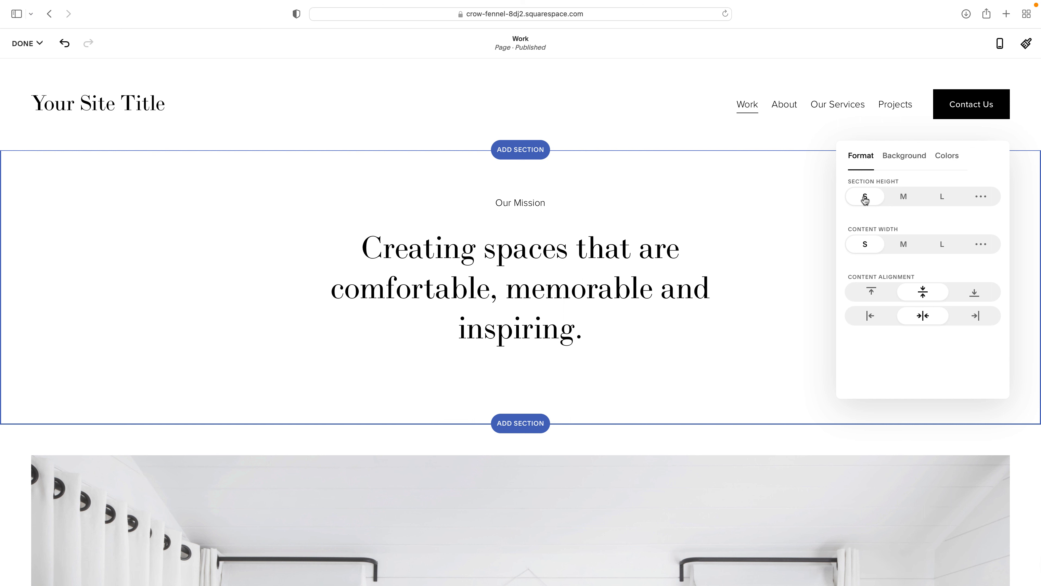
pyautogui.click(979, 198)
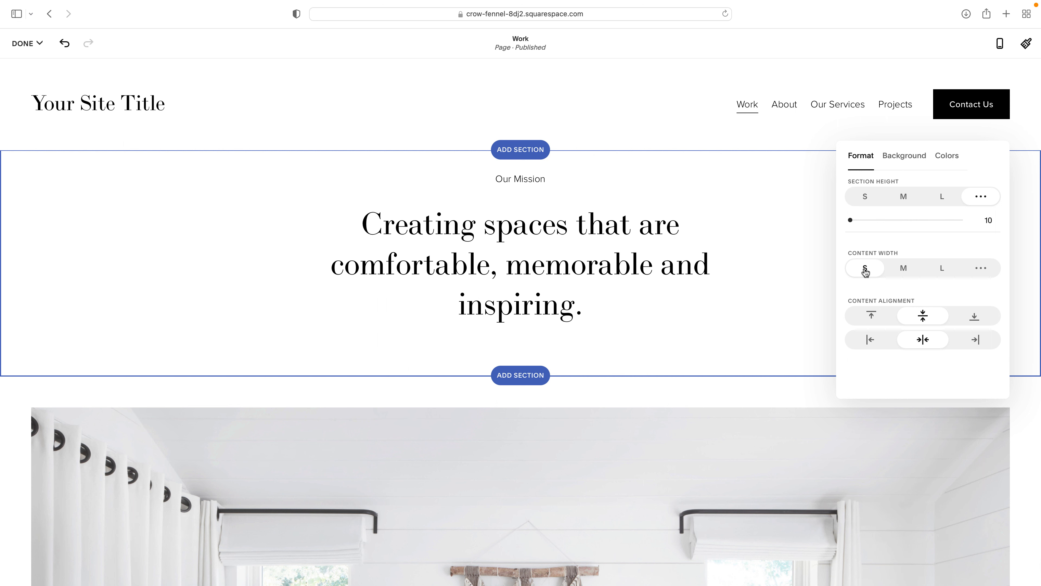
# - Try the Medium and Large content widths on the Our Mission section and return it to Small
pyautogui.click(902, 272)
pyautogui.click(941, 271)
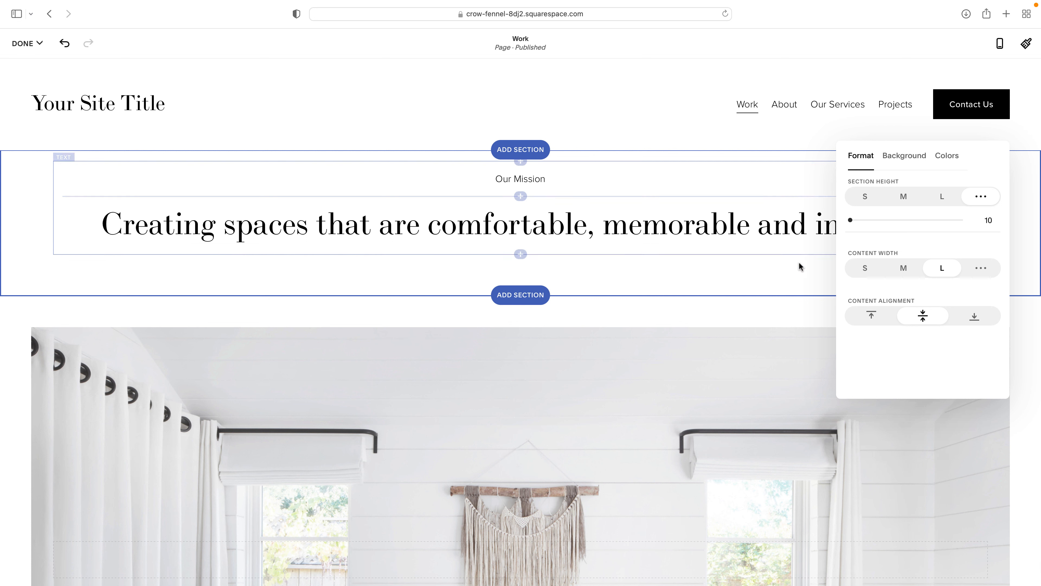
pyautogui.click(857, 269)
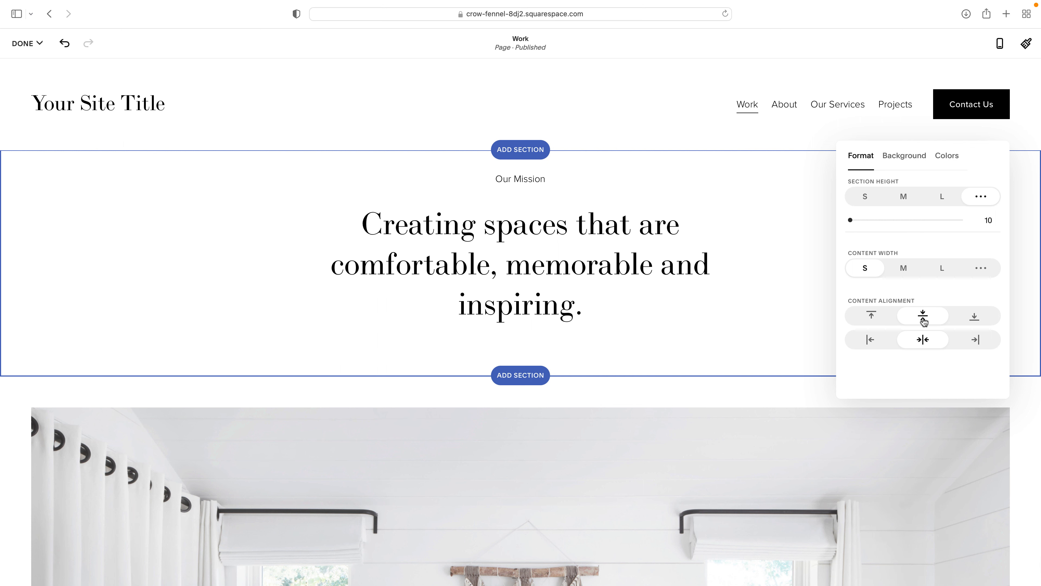
# - Try left, top and bottom content alignment in the Our Mission section and restore centred alignment in both directions
pyautogui.click(872, 340)
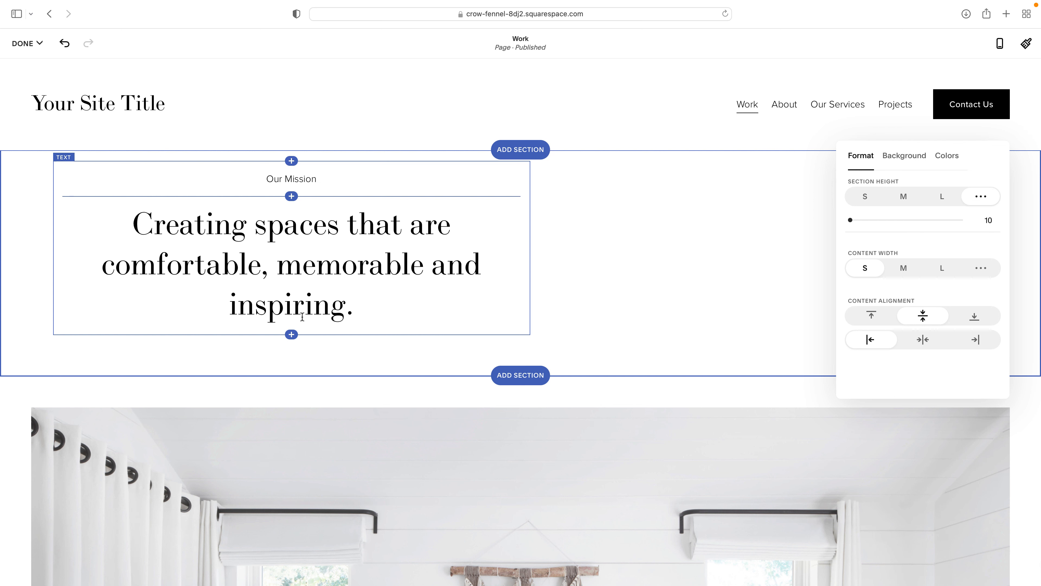
pyautogui.click(876, 323)
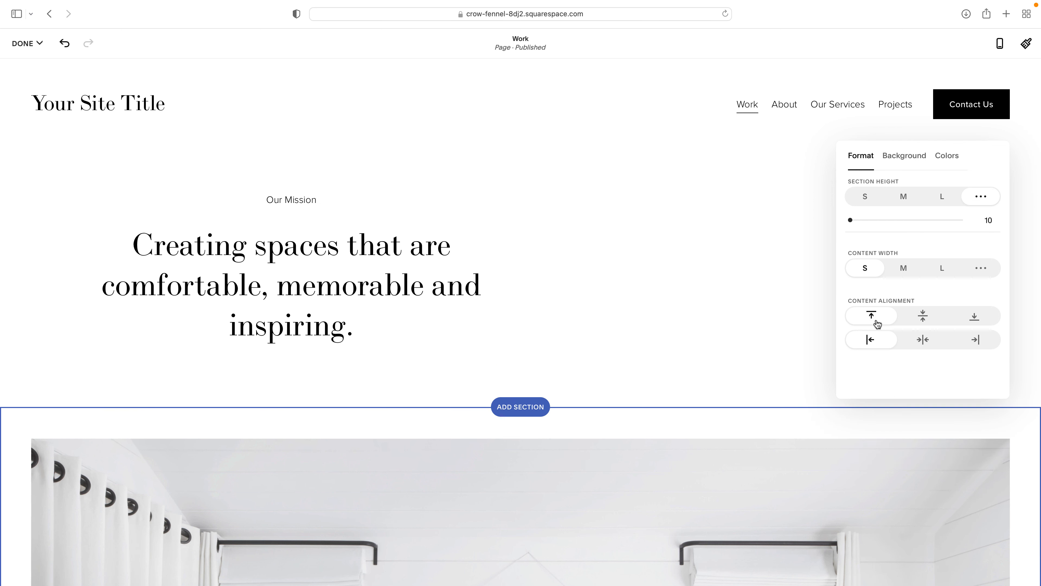
pyautogui.click(923, 318)
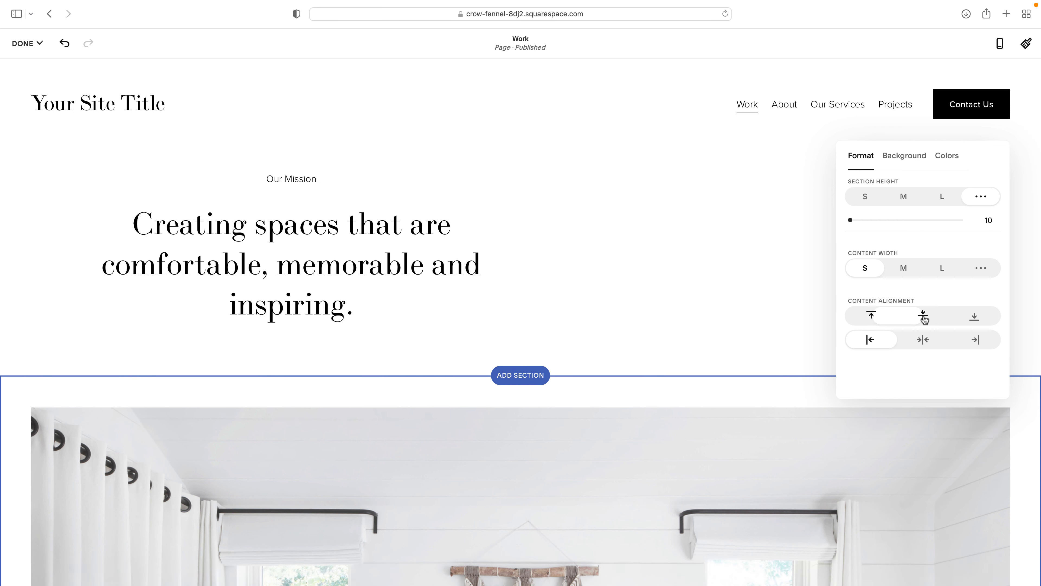
pyautogui.click(975, 319)
pyautogui.click(919, 344)
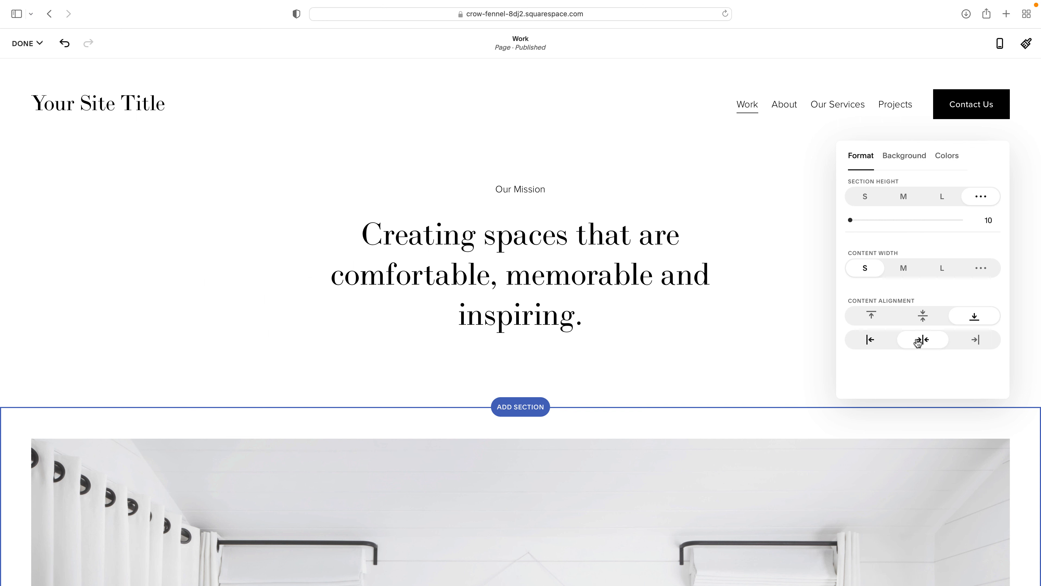
pyautogui.click(923, 320)
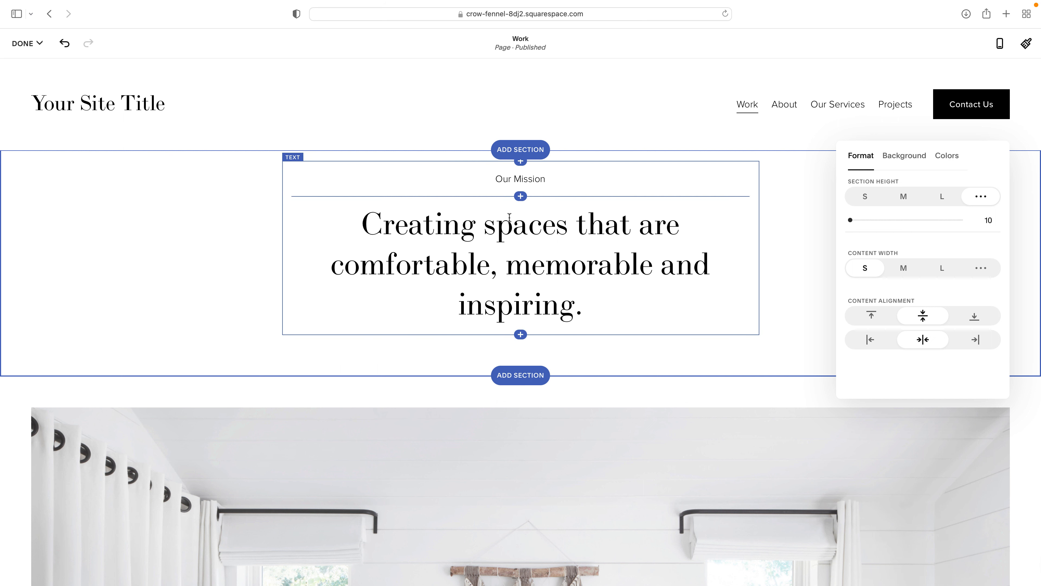
# - Add an image block below the mission heading and upload background-image.jpg from the images folder into it
pyautogui.click(521, 335)
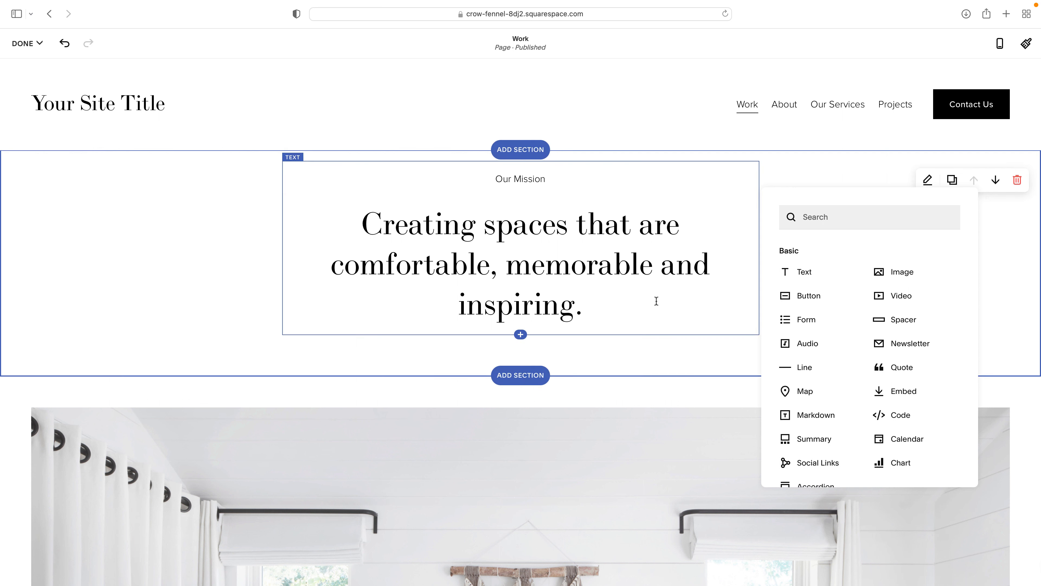
pyautogui.click(880, 272)
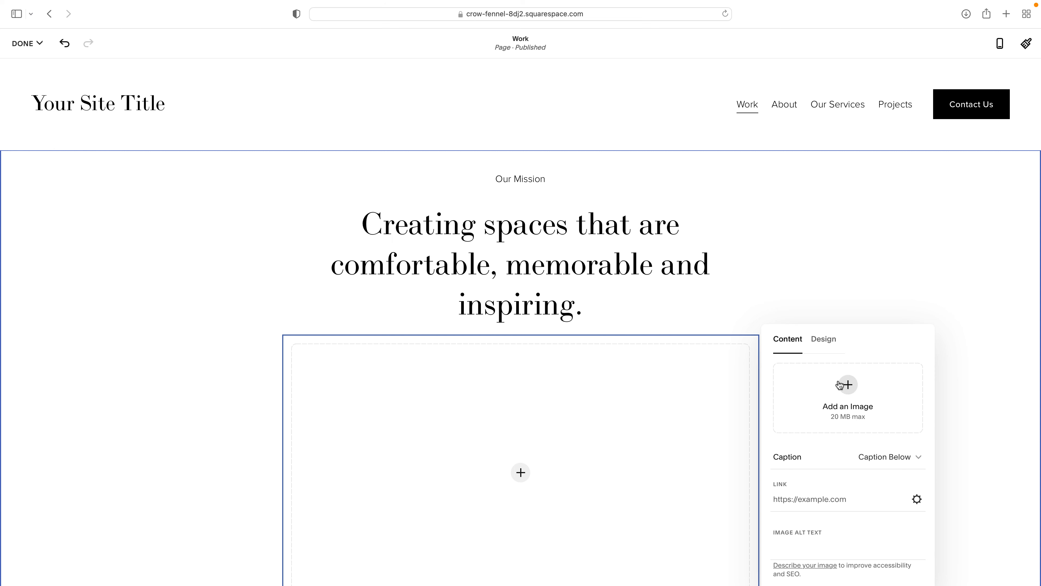
pyautogui.click(847, 383)
pyautogui.click(837, 414)
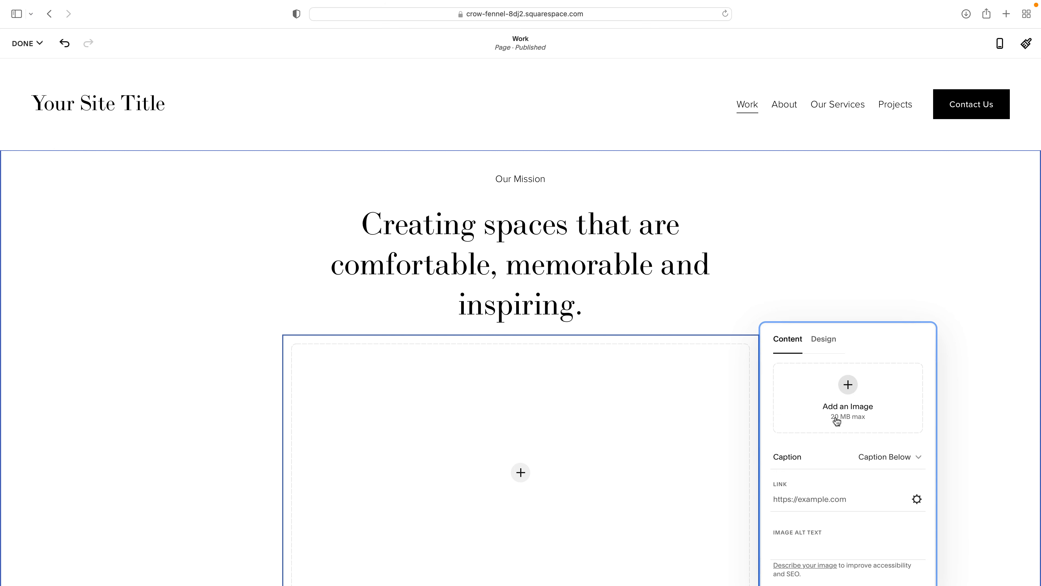
pyautogui.click(447, 254)
pyautogui.doubleClick(446, 255)
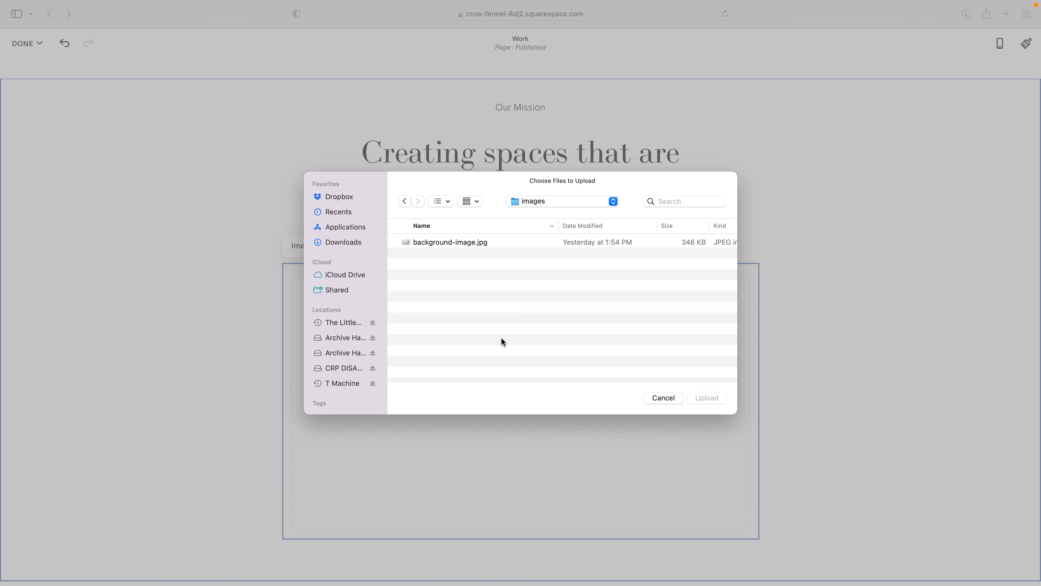
pyautogui.click(493, 241)
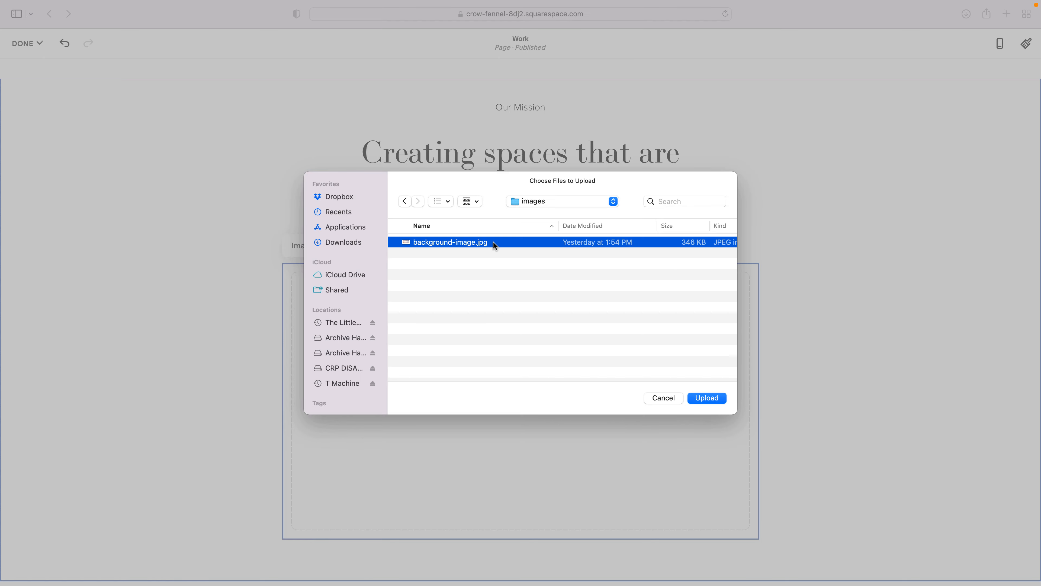
pyautogui.press('space')
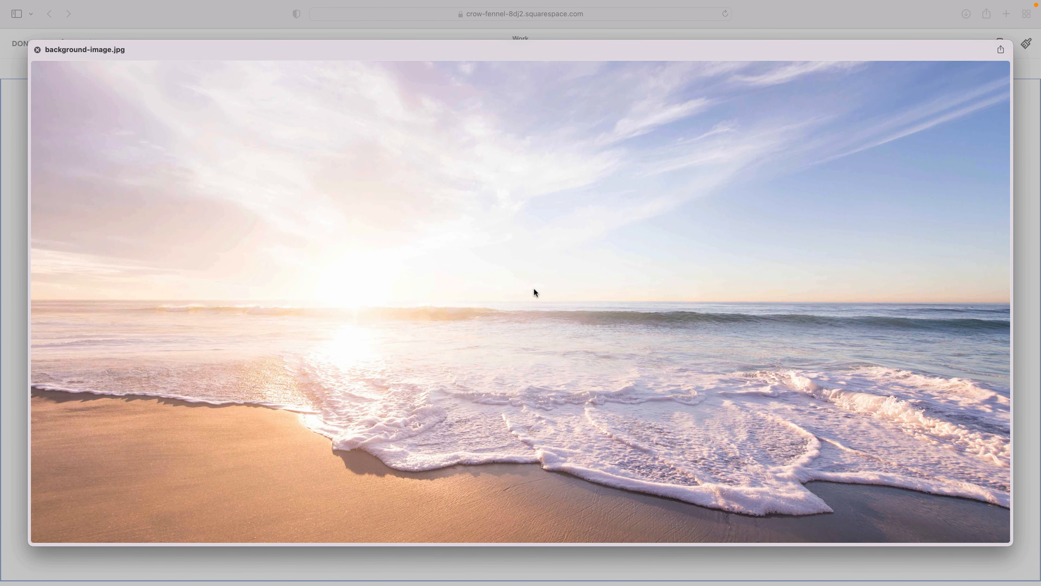
pyautogui.press('space')
pyautogui.click(700, 395)
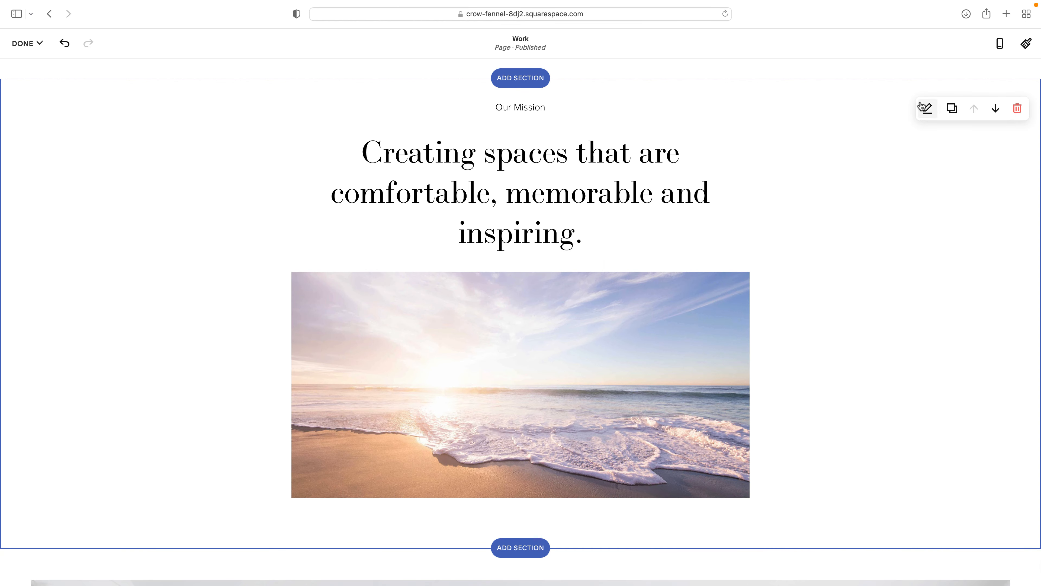
# - Try the Medium content width on the section containing the beach image and set it back to Small
pyautogui.click(928, 109)
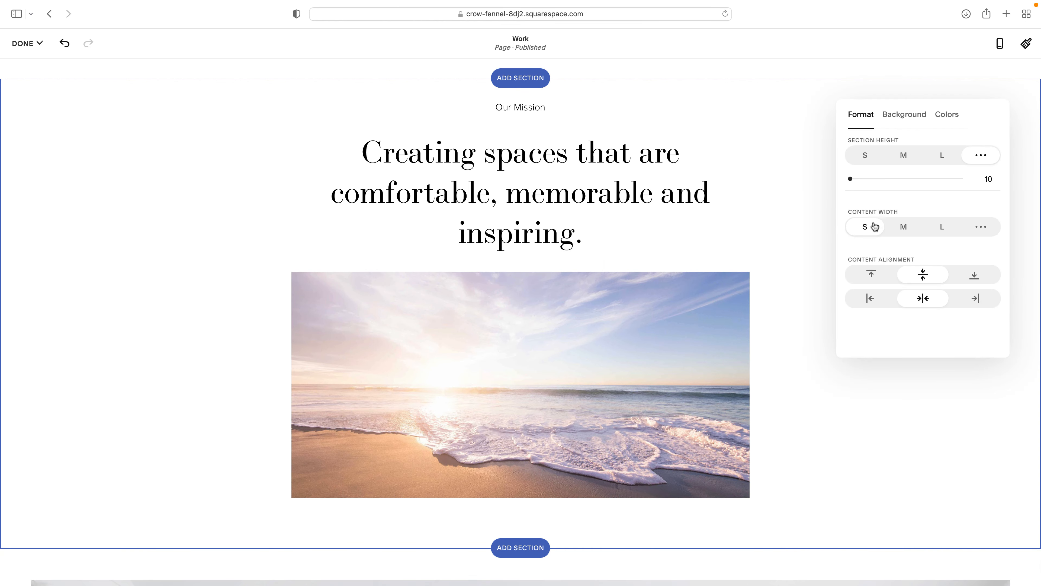
pyautogui.click(902, 228)
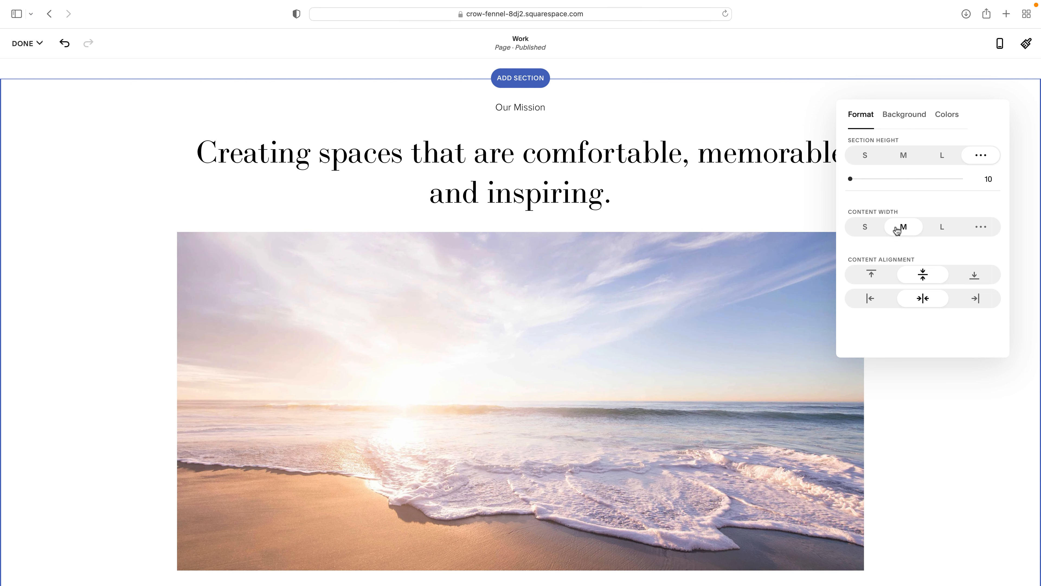
pyautogui.click(861, 229)
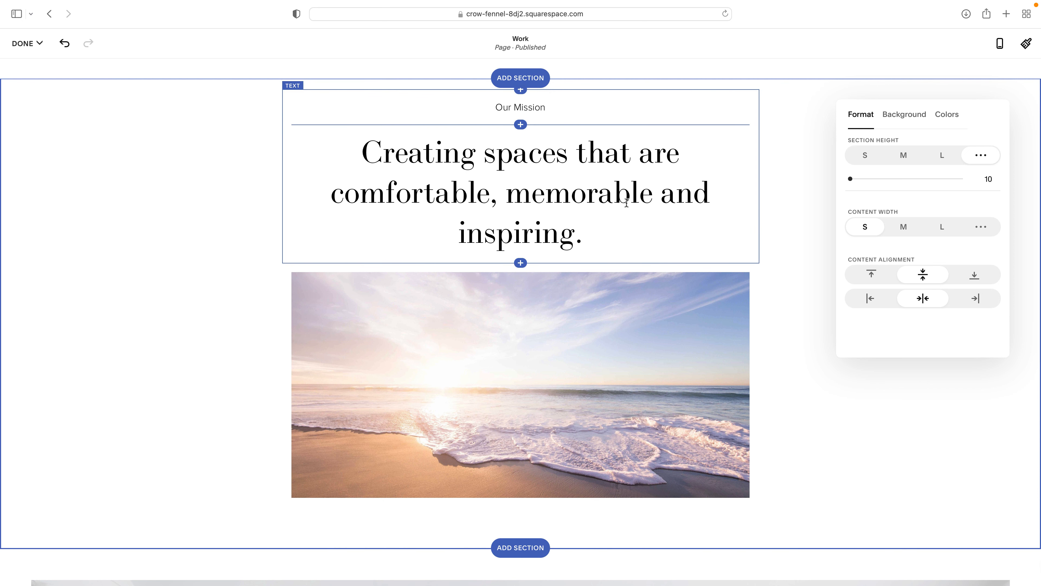
# - Set the Our Mission section's content width to Medium and move the beach image beside the mission heading, to its right
pyautogui.click(903, 229)
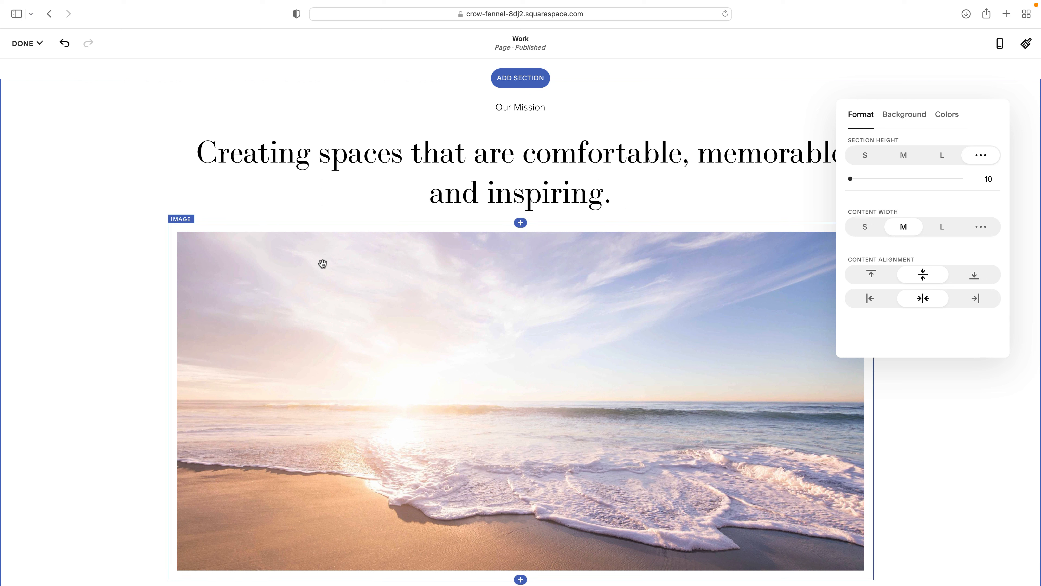
pyautogui.click(205, 231)
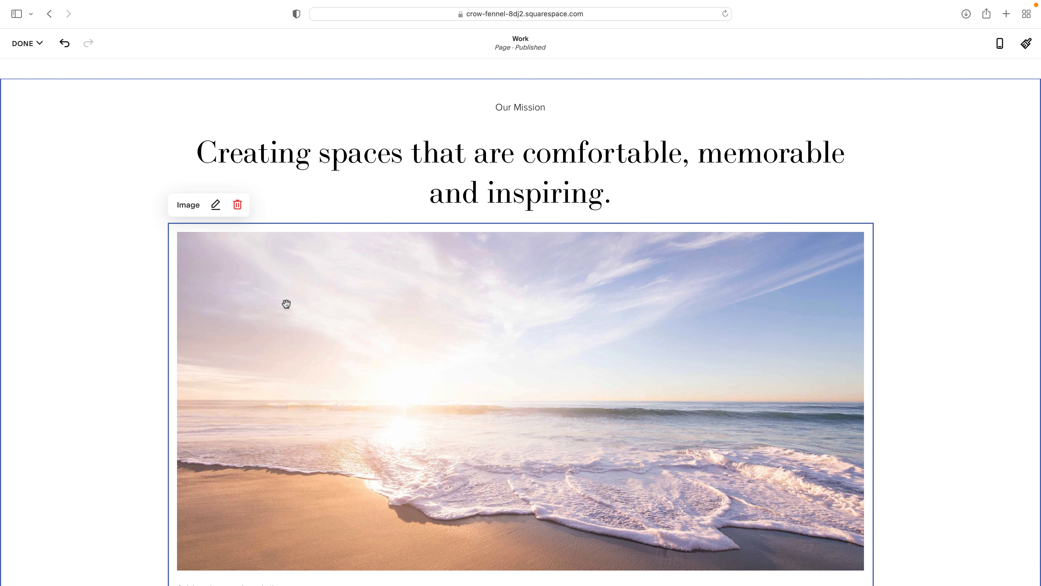
pyautogui.click(336, 153)
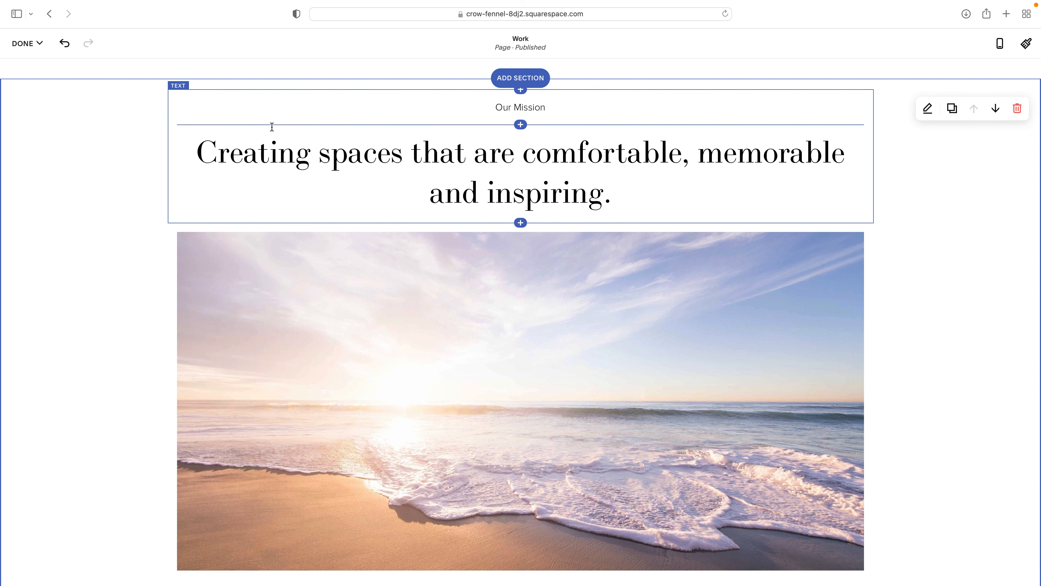
pyautogui.click(227, 134)
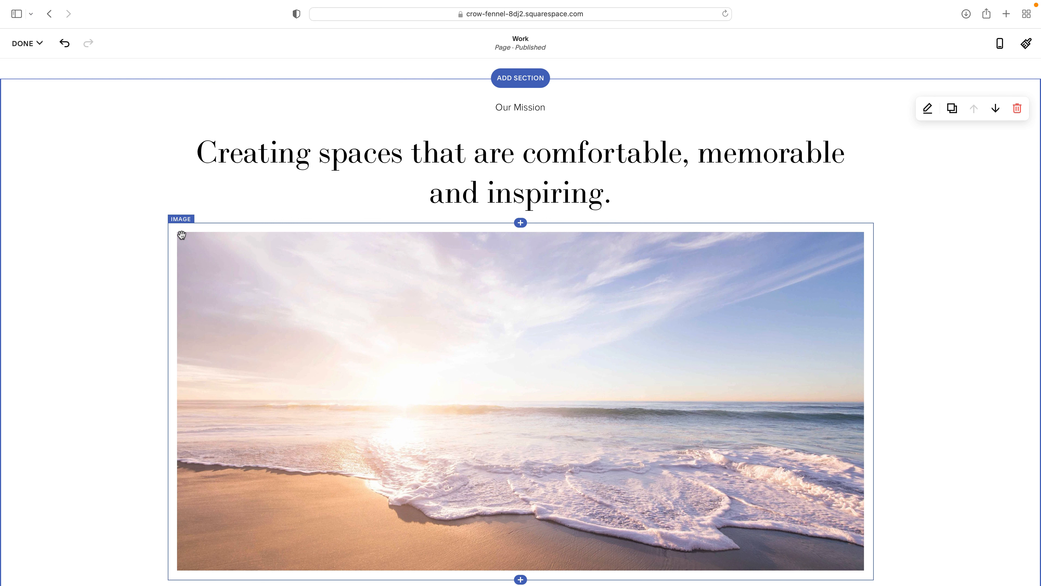
pyautogui.moveTo(182, 236); pyautogui.dragTo(838, 168)
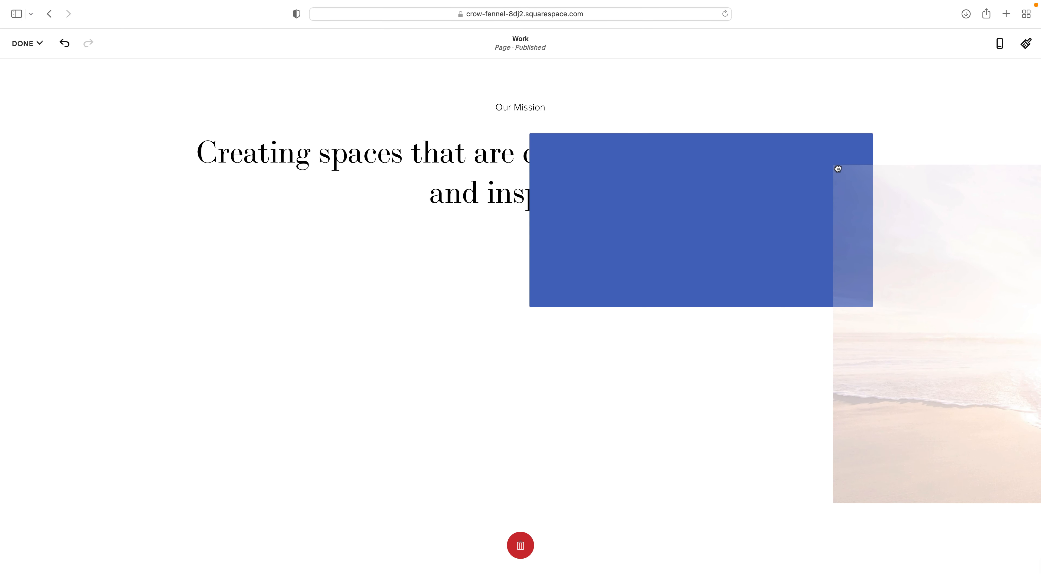
pyautogui.moveTo(838, 169); pyautogui.dragTo(837, 165)
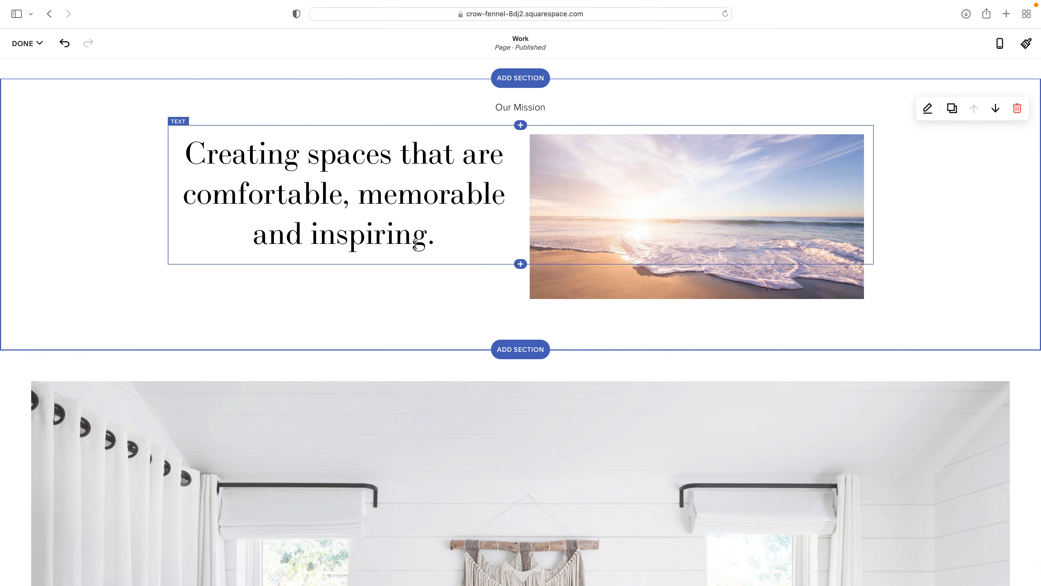
# - Append "Even more information so that it goes down to a another line like this" to the end of the mission heading
pyautogui.click(443, 241)
pyautogui.write('Ev')
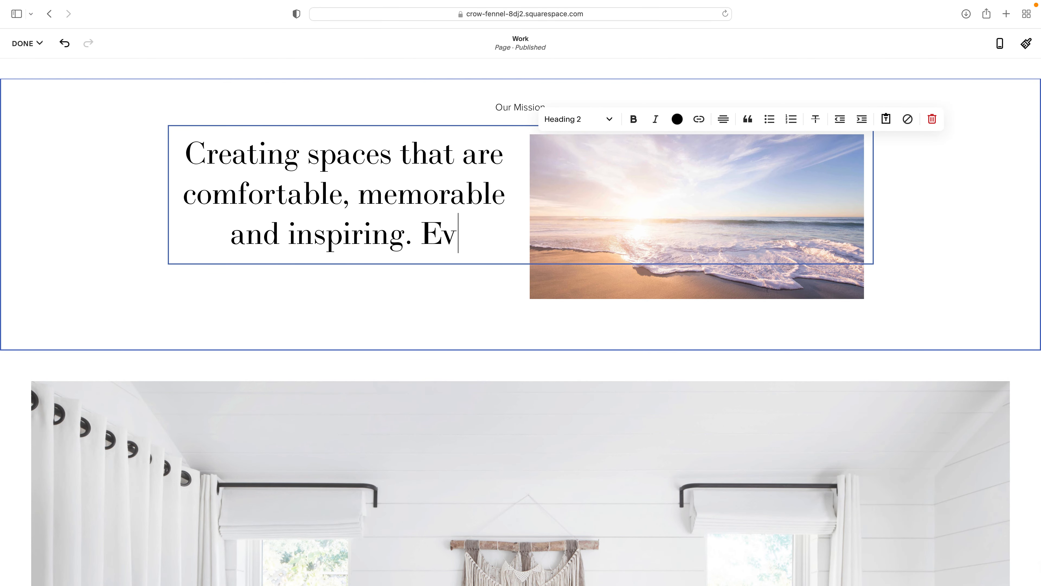
pyautogui.write('en more informat')
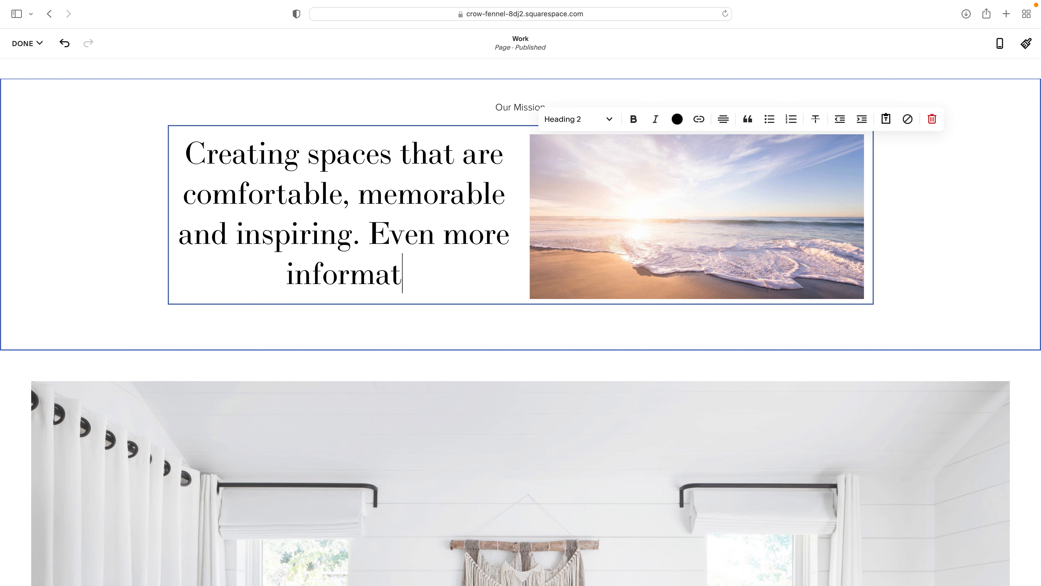
pyautogui.write('ion so that it does')
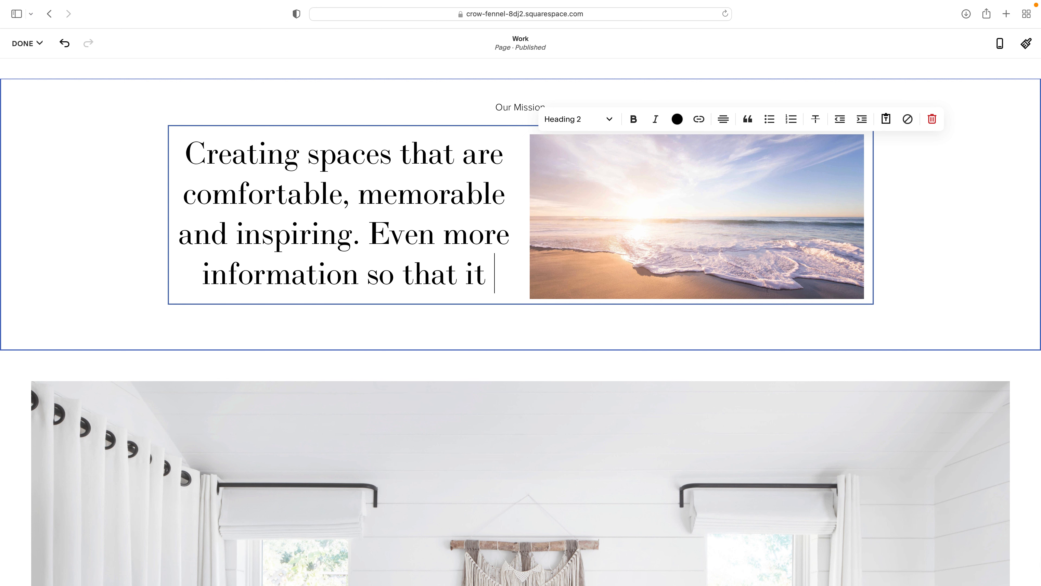
pyautogui.press('BackSpace')
pyautogui.press('BackSpace')
pyautogui.press('BackSpace')
pyautogui.press('BackSpace')
pyautogui.write('g')
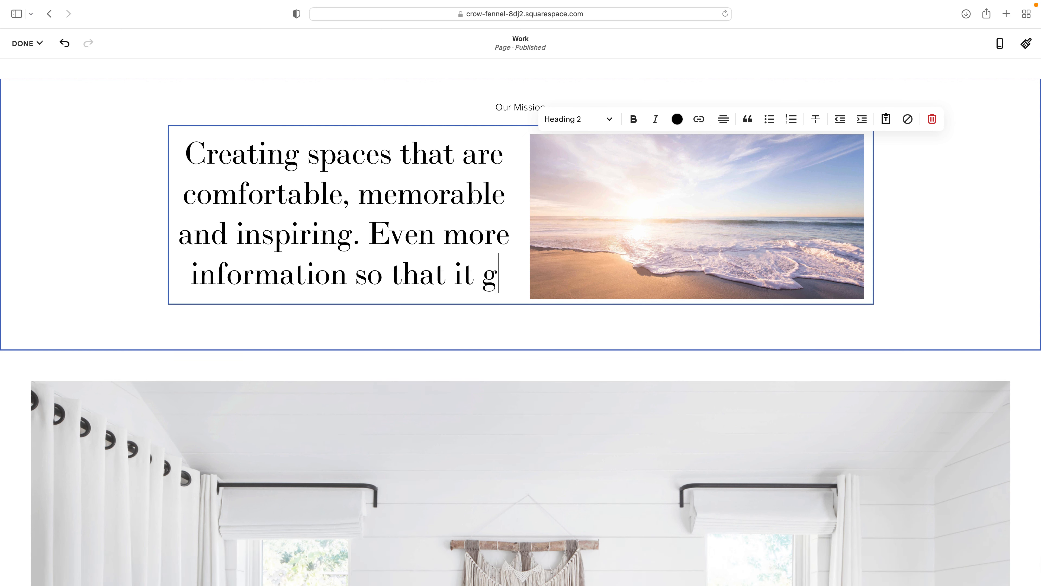
pyautogui.write('oes down to a another')
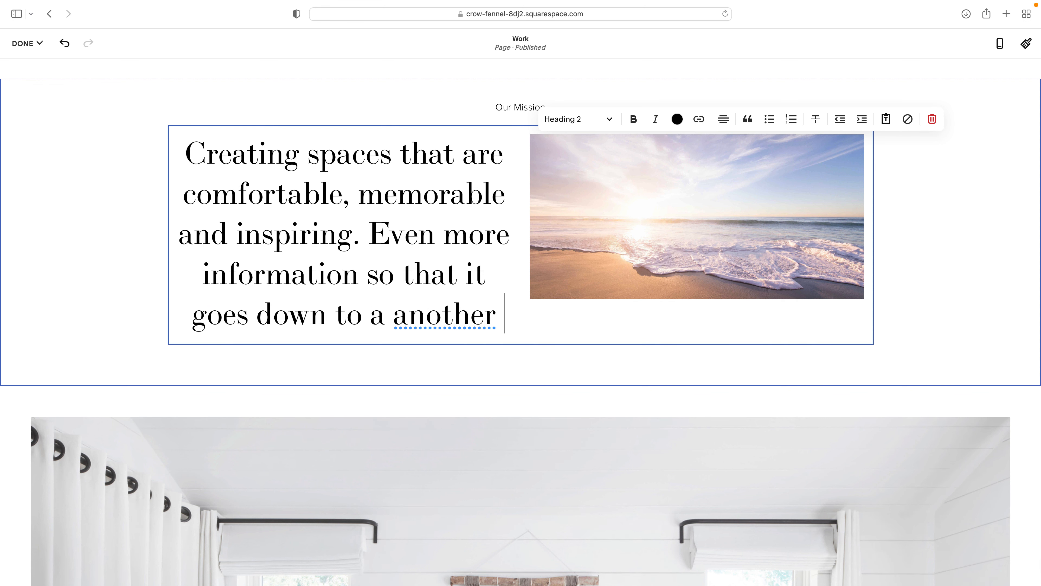
pyautogui.press('Return')
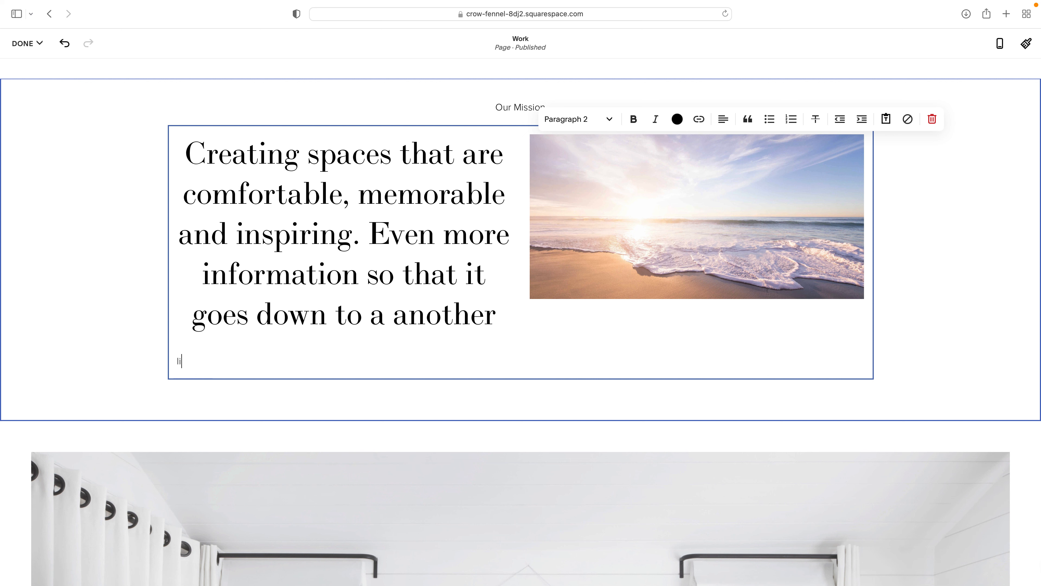
pyautogui.press('BackSpace')
pyautogui.write('l')
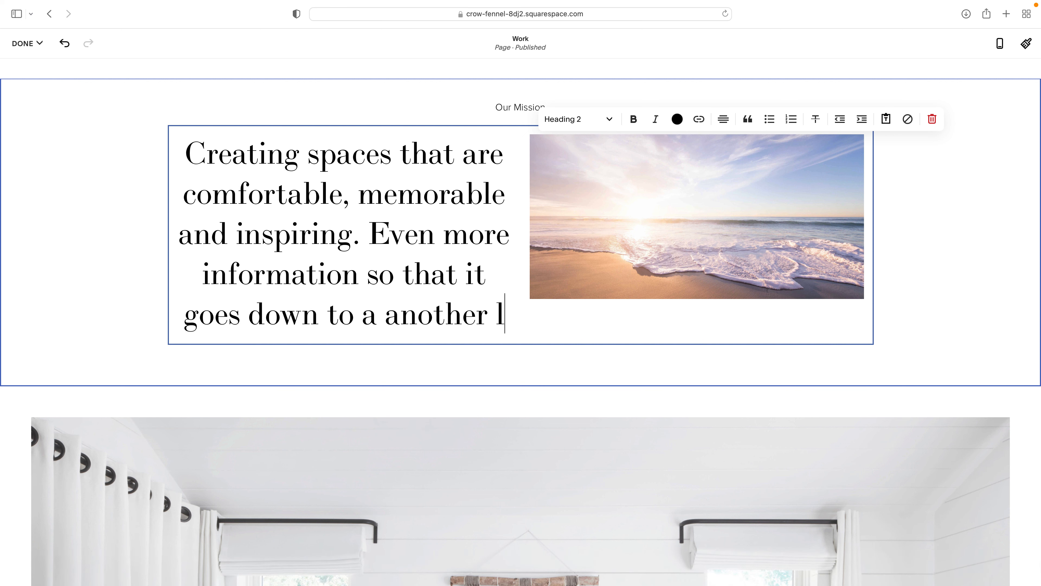
pyautogui.write('ine like this')
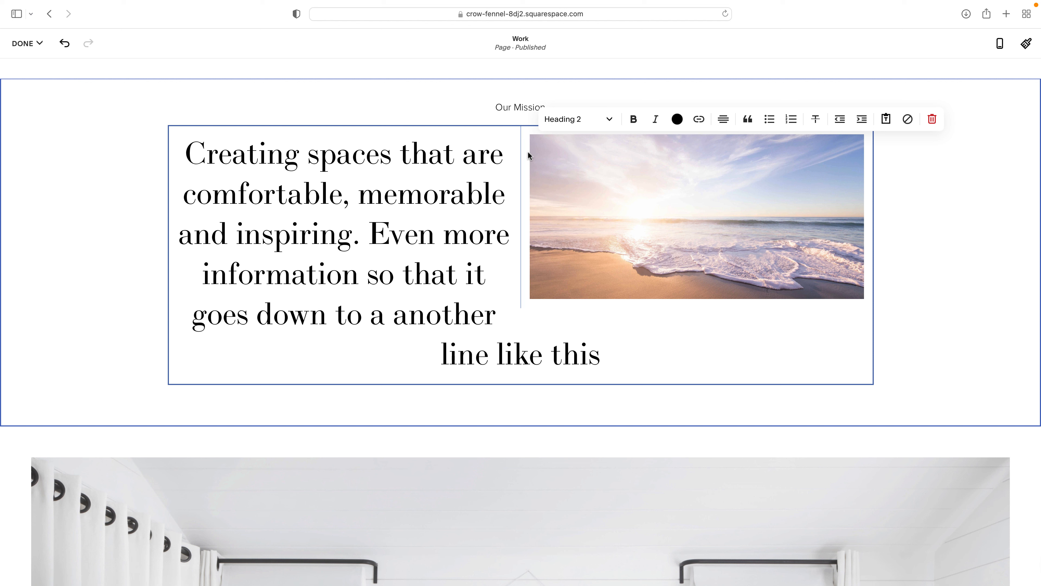
# - Move the beach image out of the heading's text block into its own column to the right
pyautogui.click(530, 140)
pyautogui.moveTo(536, 137); pyautogui.dragTo(817, 210)
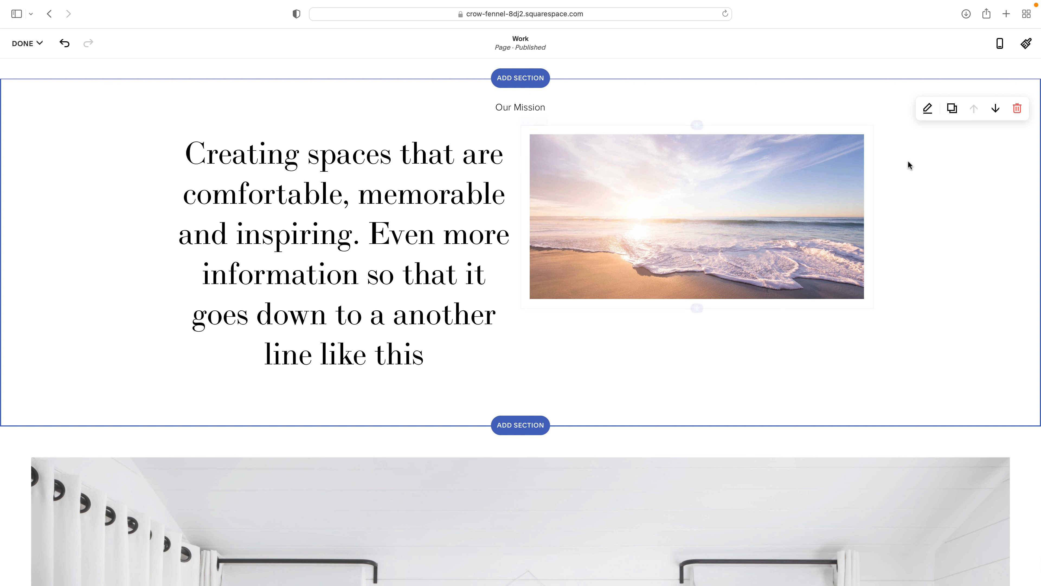
# - Check how the heading and beach image stack in the mobile preview and return to the desktop view
pyautogui.click(1000, 44)
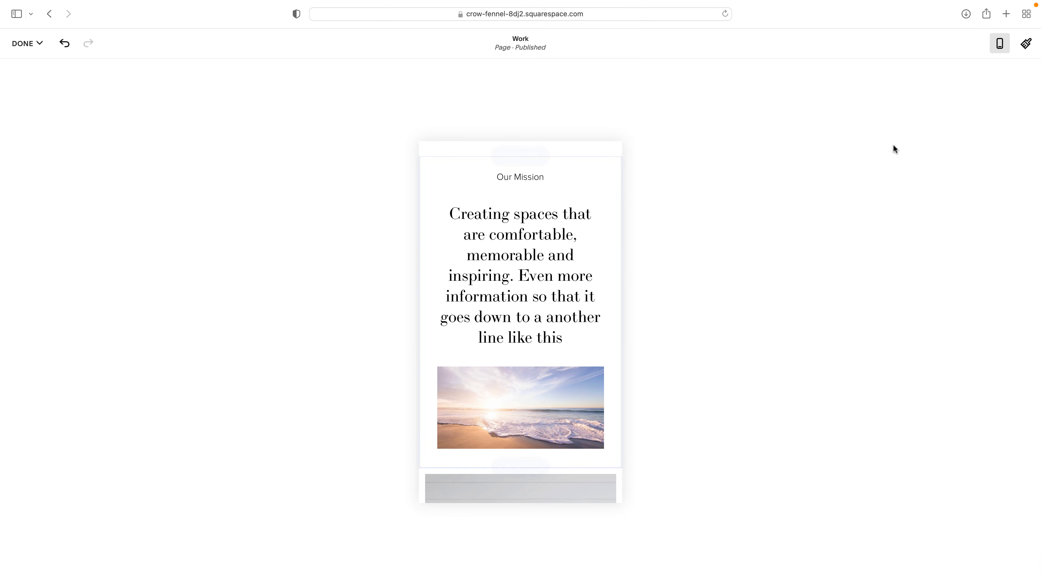
pyautogui.click(1000, 43)
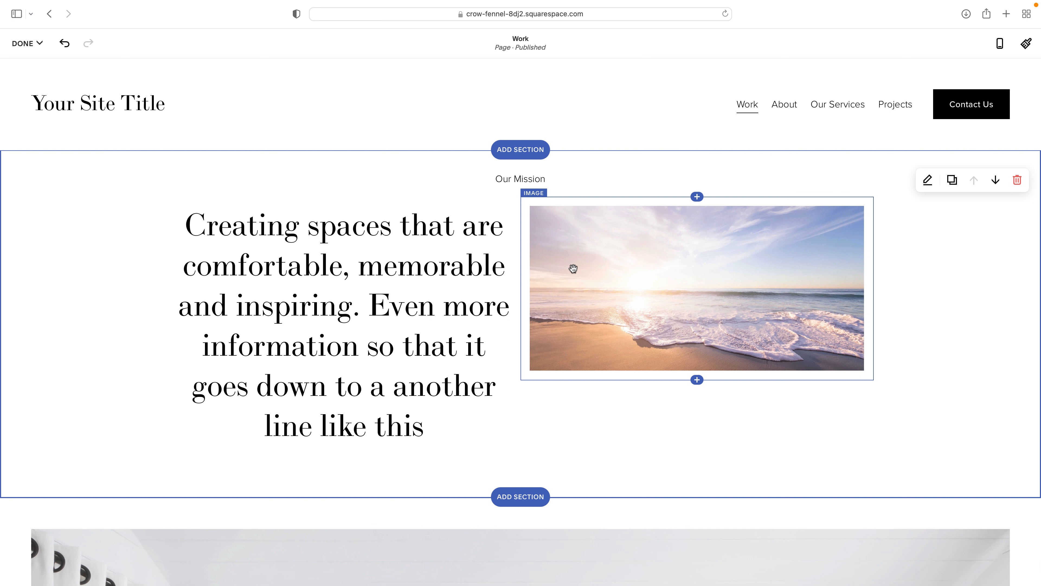
pyautogui.scroll(-1, 523, 266)
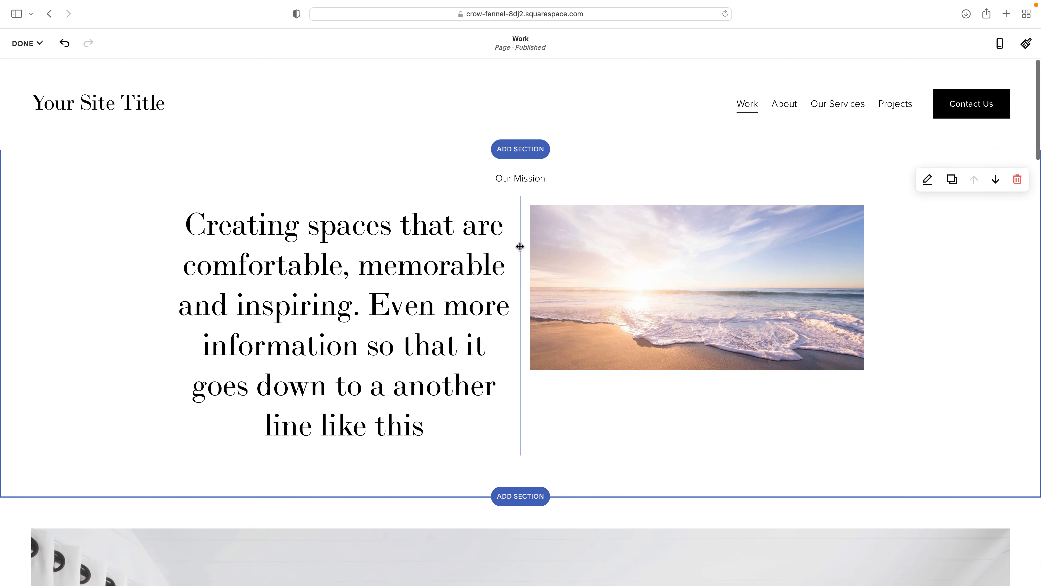
pyautogui.scroll(-1, 532, 249)
pyautogui.moveTo(551, 250)
pyautogui.mouseDown()
pyautogui.moveTo(634, 254)
pyautogui.moveTo(417, 254)
pyautogui.moveTo(544, 265)
pyautogui.mouseUp()
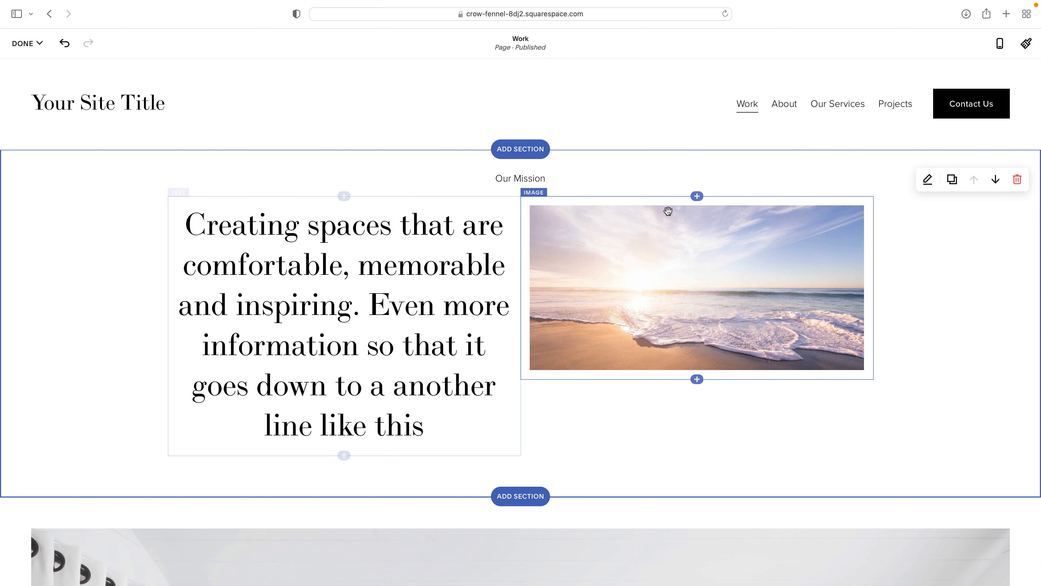
pyautogui.click(1000, 44)
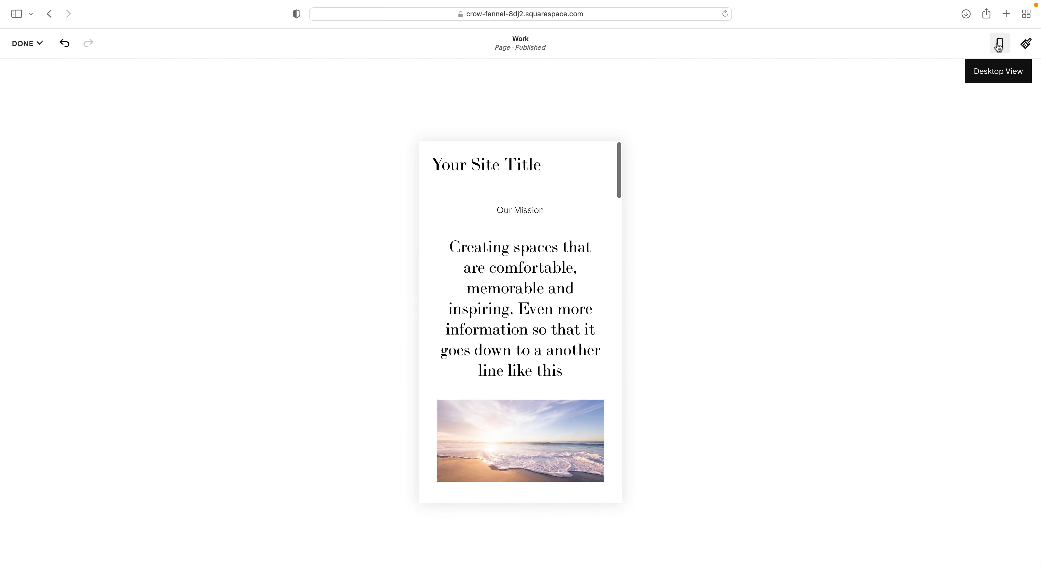
pyautogui.scroll(-3, 485, 274)
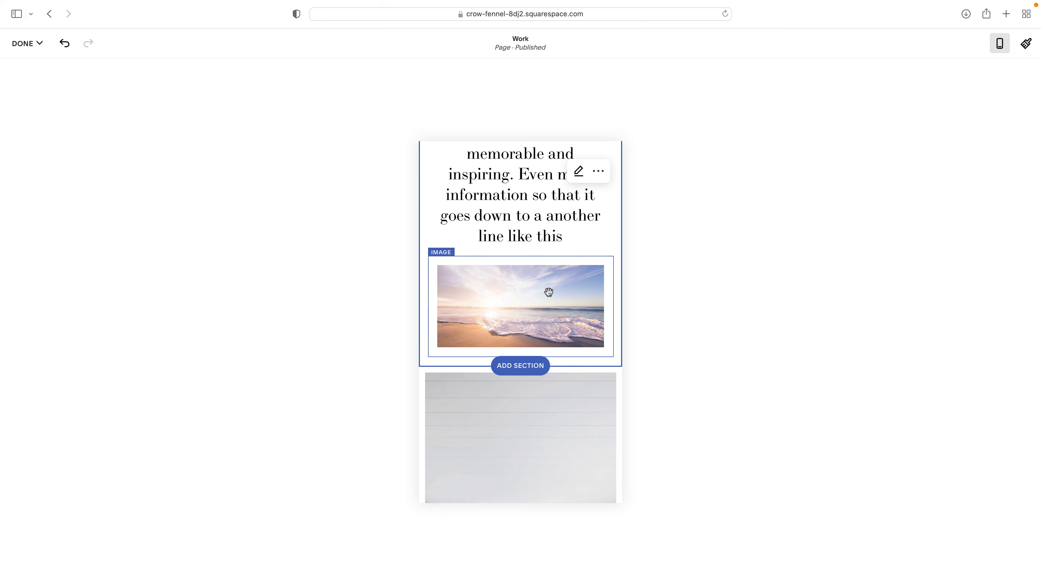
pyautogui.click(1002, 43)
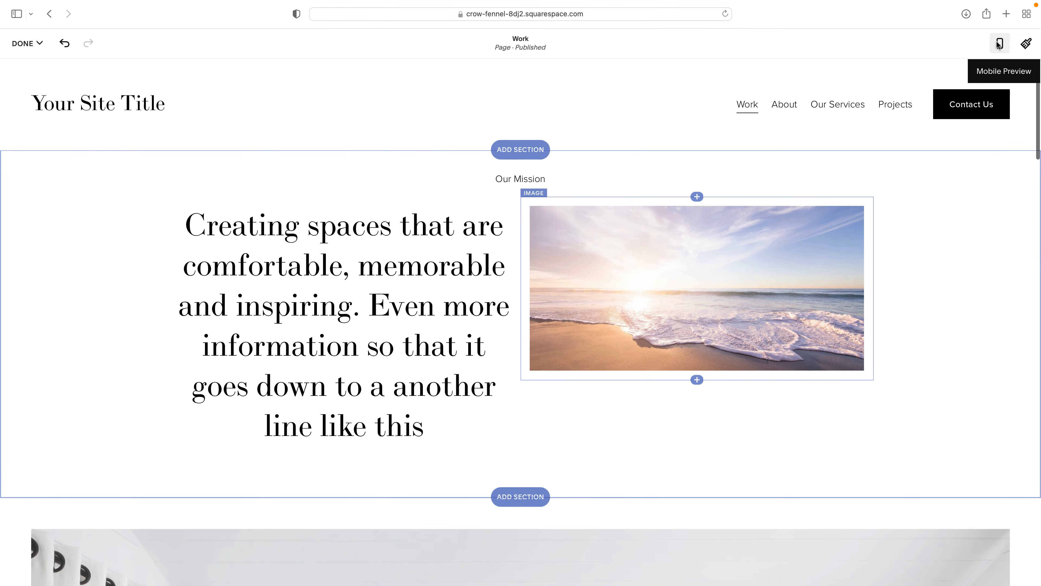
pyautogui.click(929, 181)
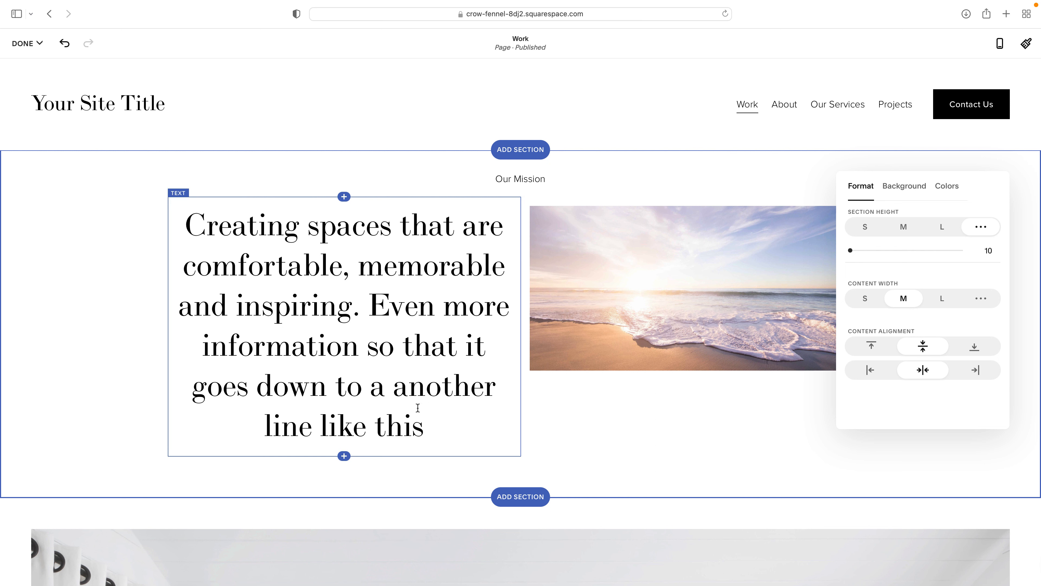
pyautogui.scroll(-10, 455, 406)
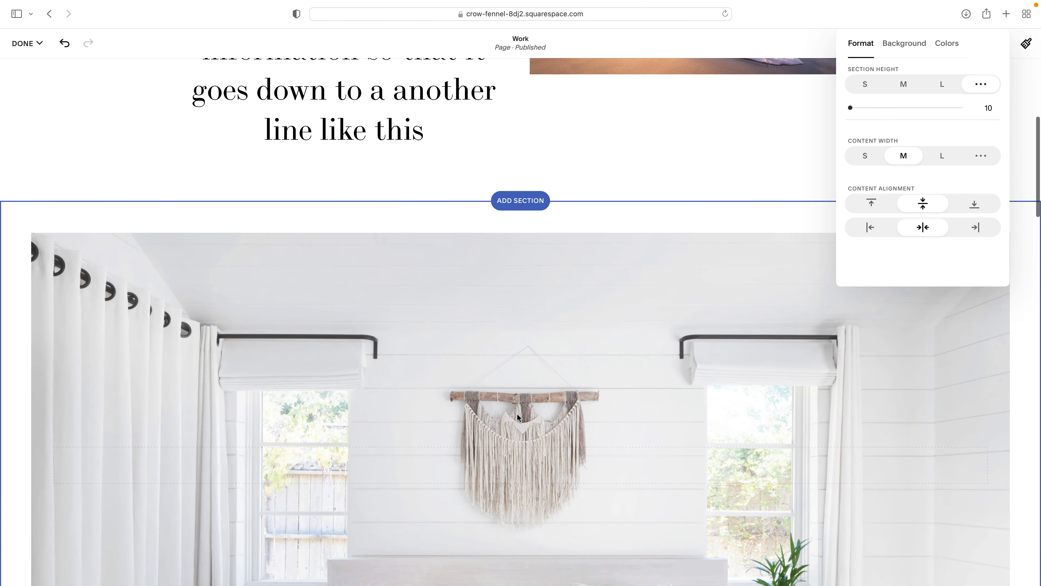
pyautogui.scroll(6, 531, 363)
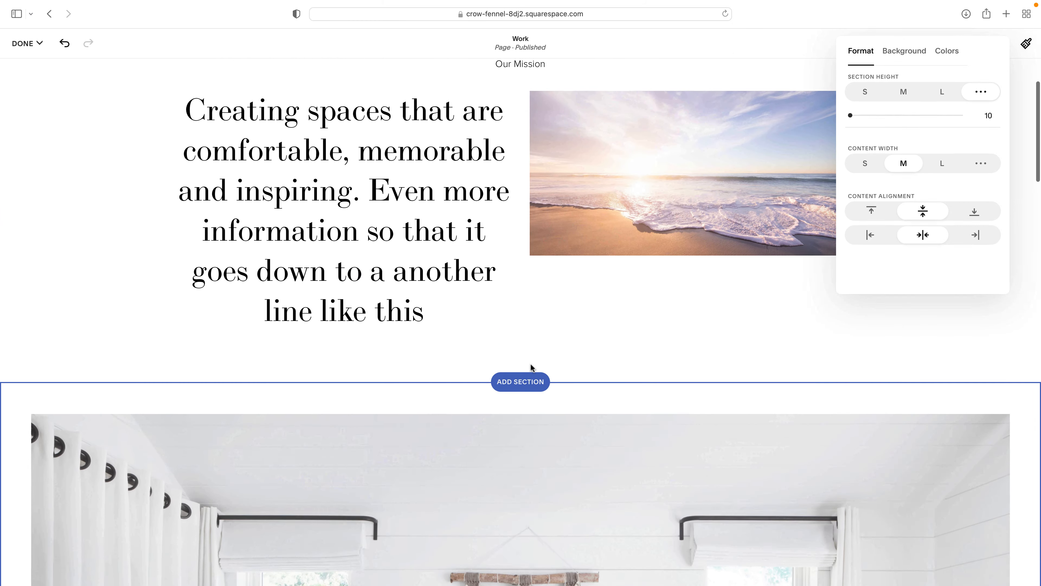
pyautogui.click(603, 406)
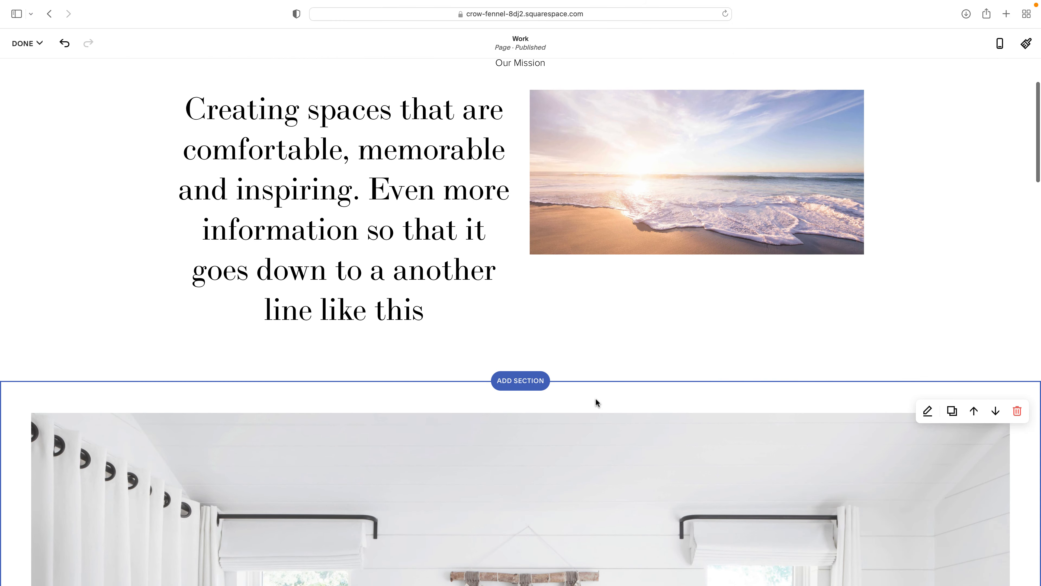
pyautogui.scroll(4, 589, 395)
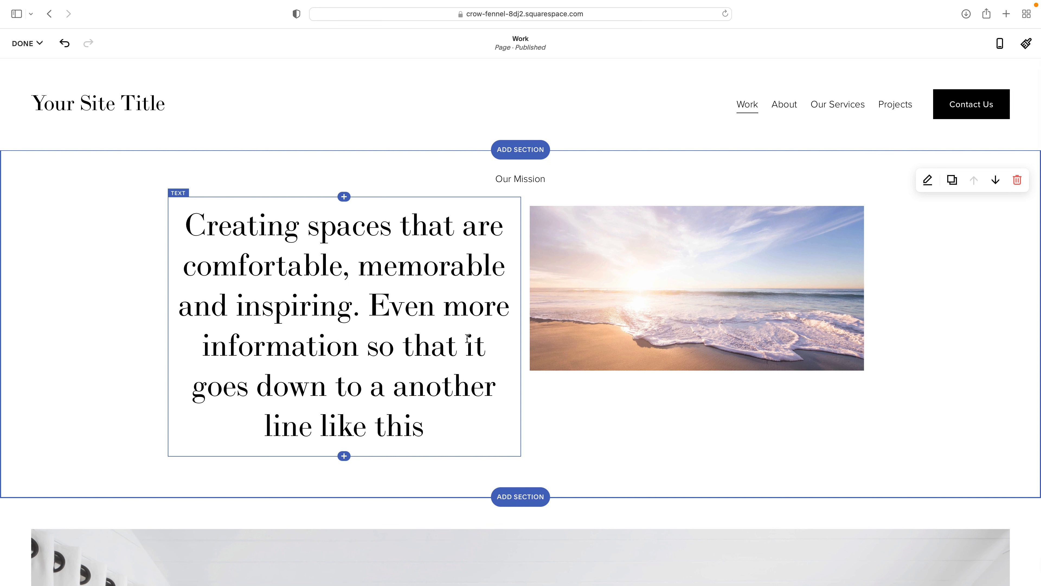
# - Try moving the bedroom image section above the Our Mission section, review the new order, and move it back below
pyautogui.scroll(-5, 597, 356)
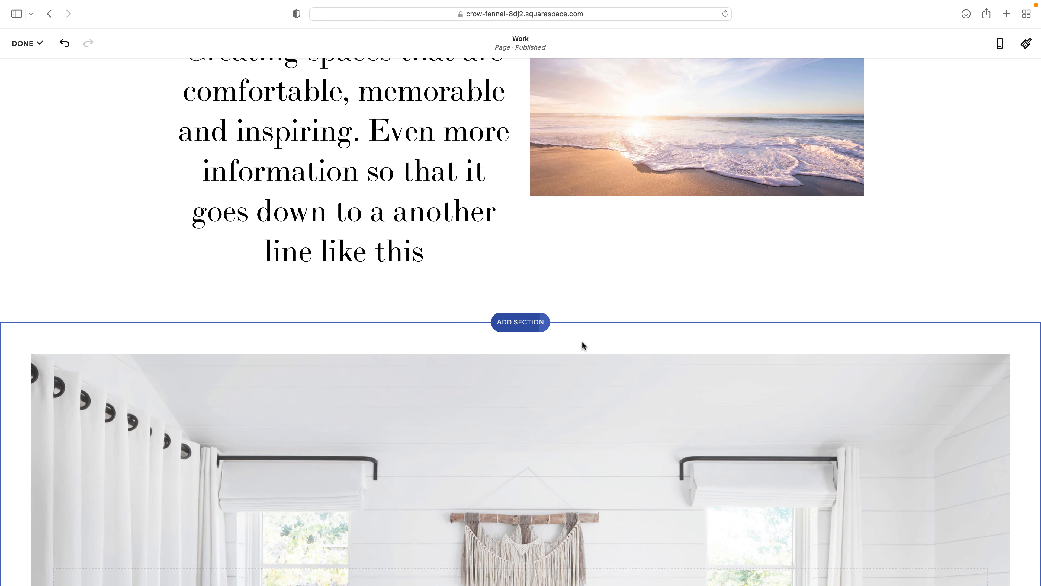
pyautogui.moveTo(668, 353)
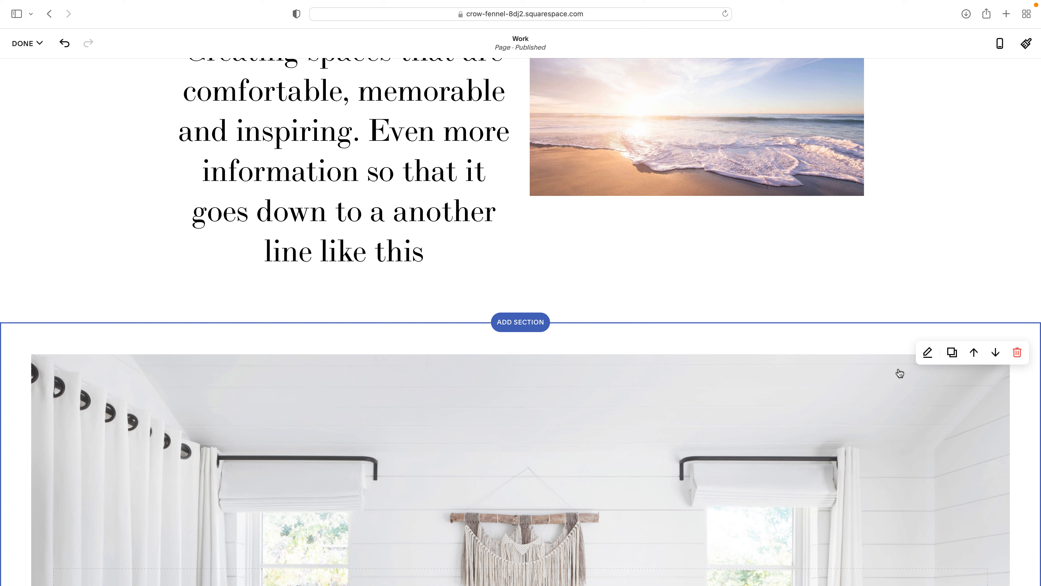
pyautogui.click(975, 352)
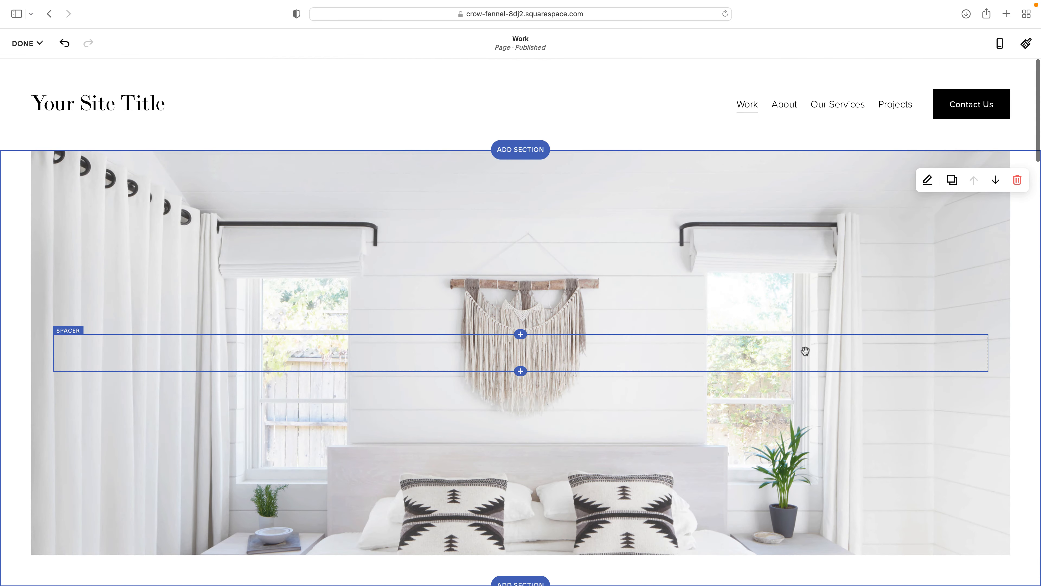
pyautogui.scroll(-10, 805, 350)
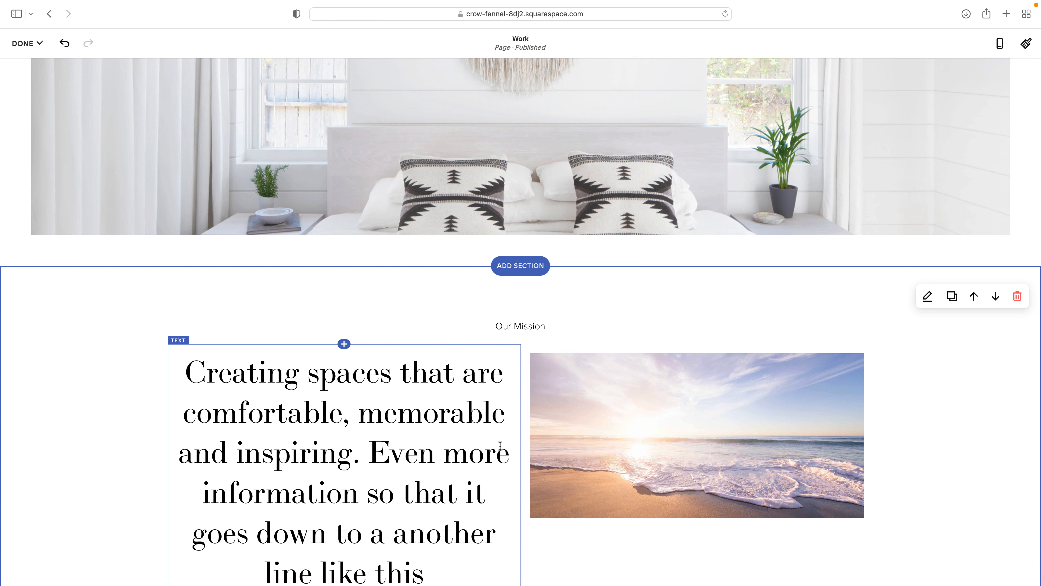
pyautogui.scroll(6, 577, 331)
pyautogui.scroll(-5, 576, 331)
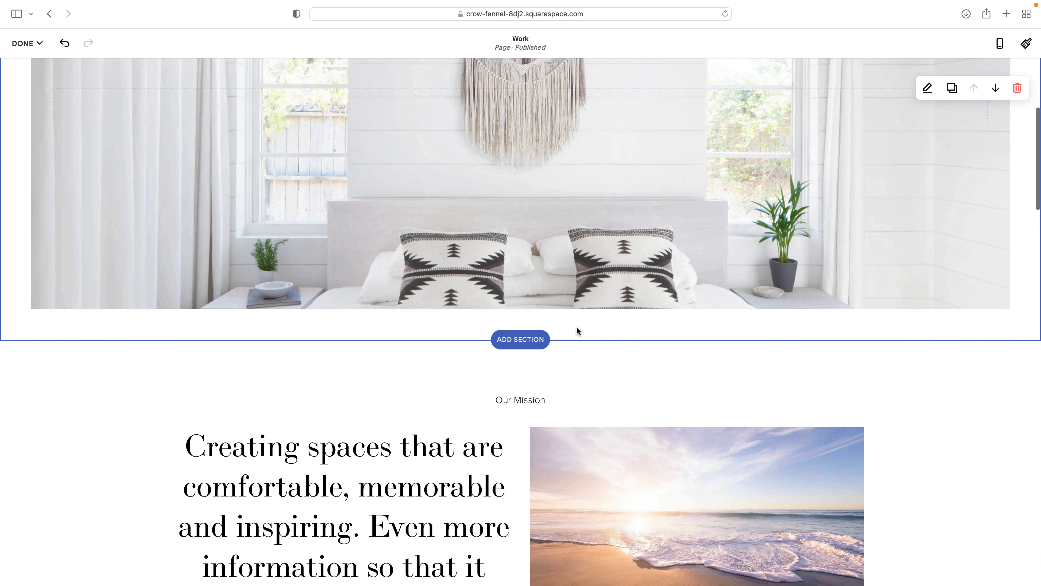
pyautogui.scroll(7, 586, 351)
pyautogui.scroll(1, 587, 349)
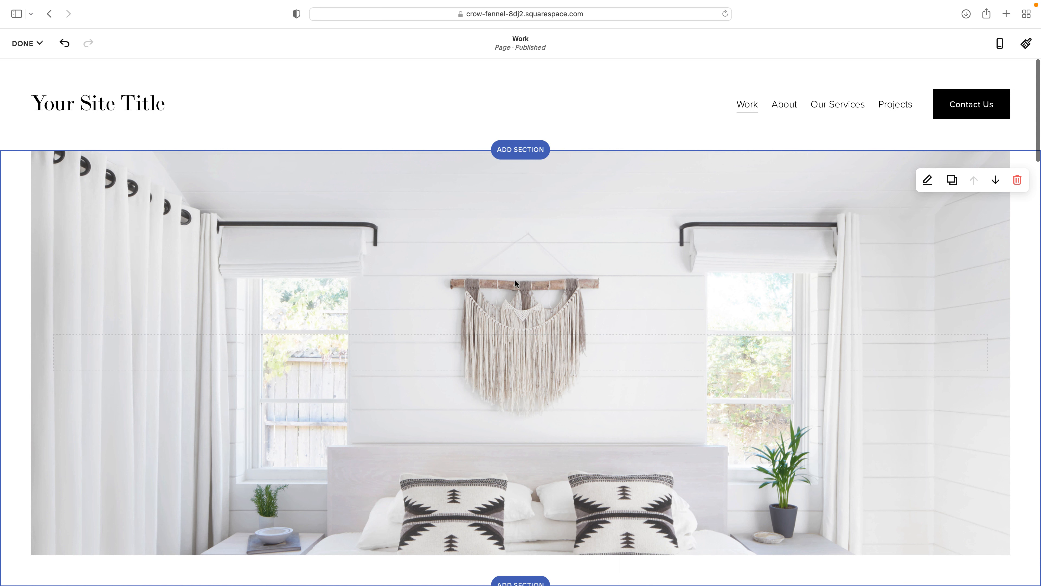
pyautogui.scroll(-3, 515, 280)
pyautogui.scroll(1, 894, 146)
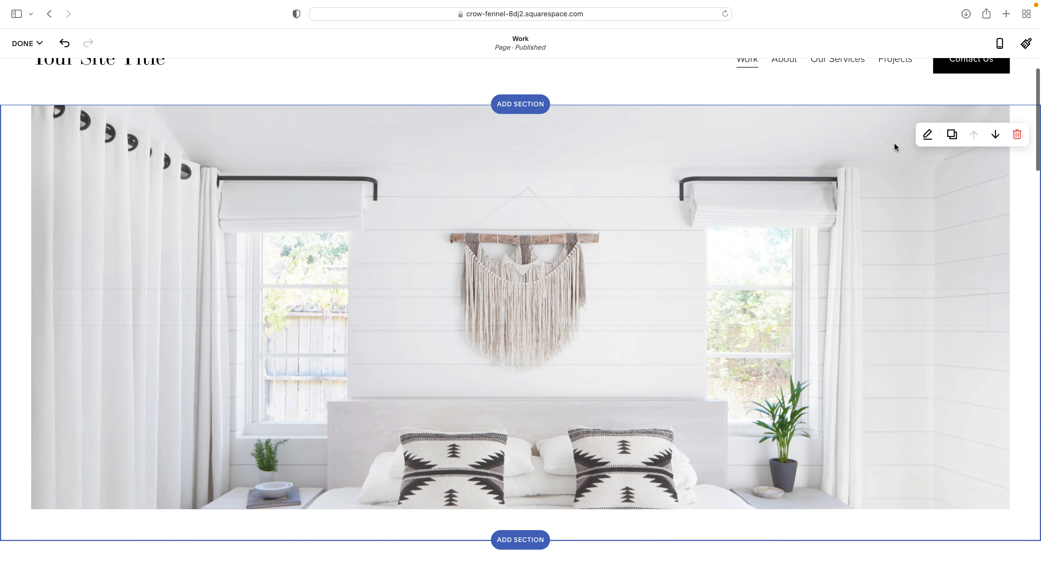
pyautogui.click(996, 134)
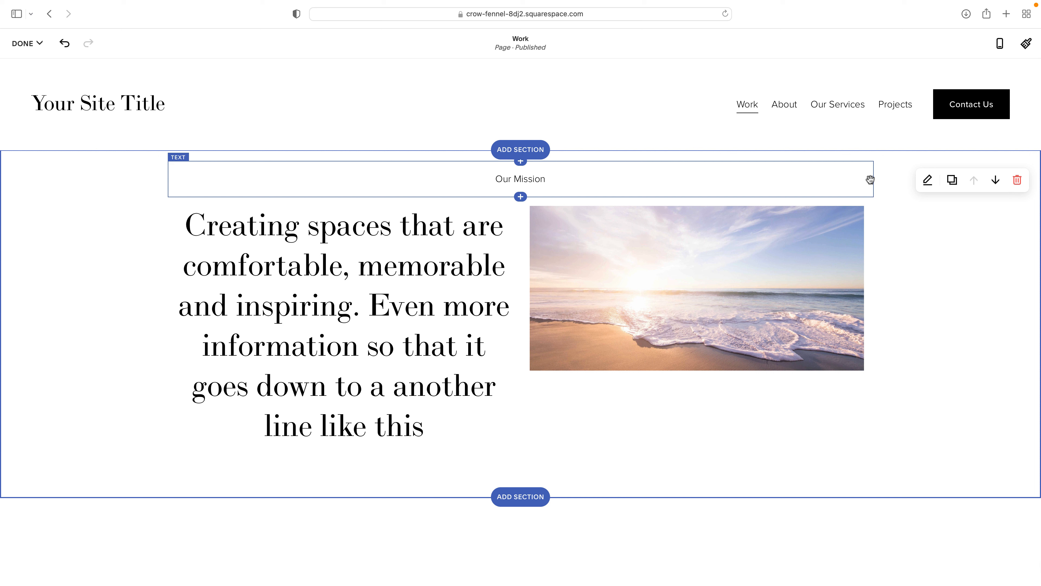
# - Format the "Our Mission" text as Heading 1
pyautogui.click(520, 186)
pyautogui.tripleClick(518, 180)
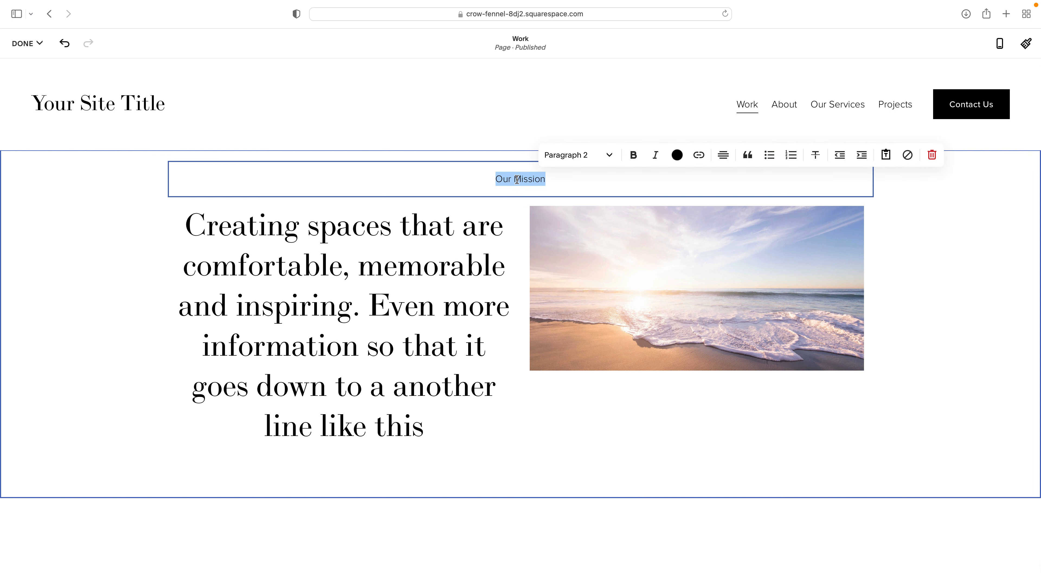
pyautogui.click(583, 160)
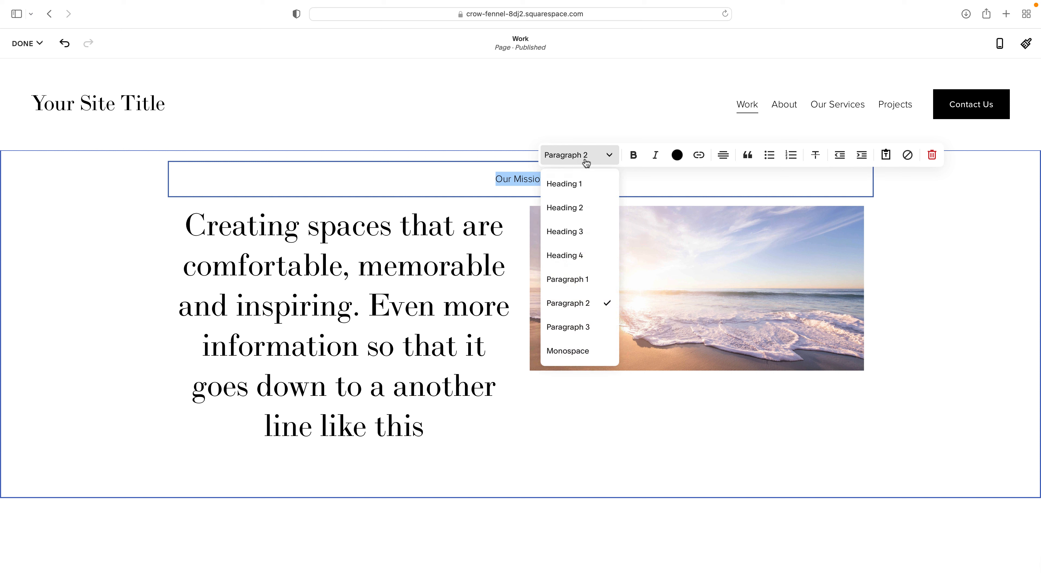
pyautogui.click(575, 185)
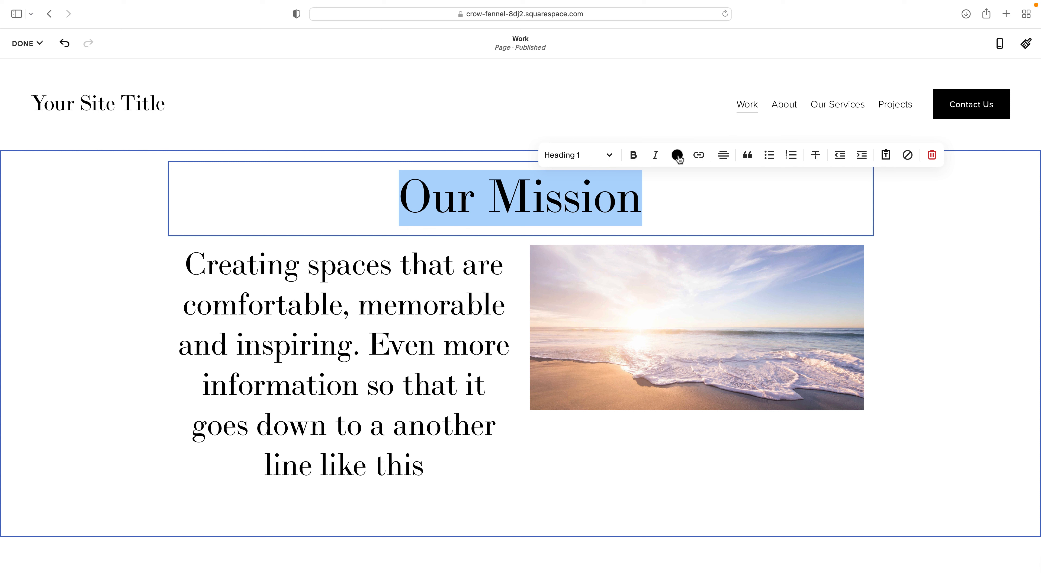
# - Review the palette and custom text color options for the "Our Mission" heading without choosing a color
pyautogui.click(679, 159)
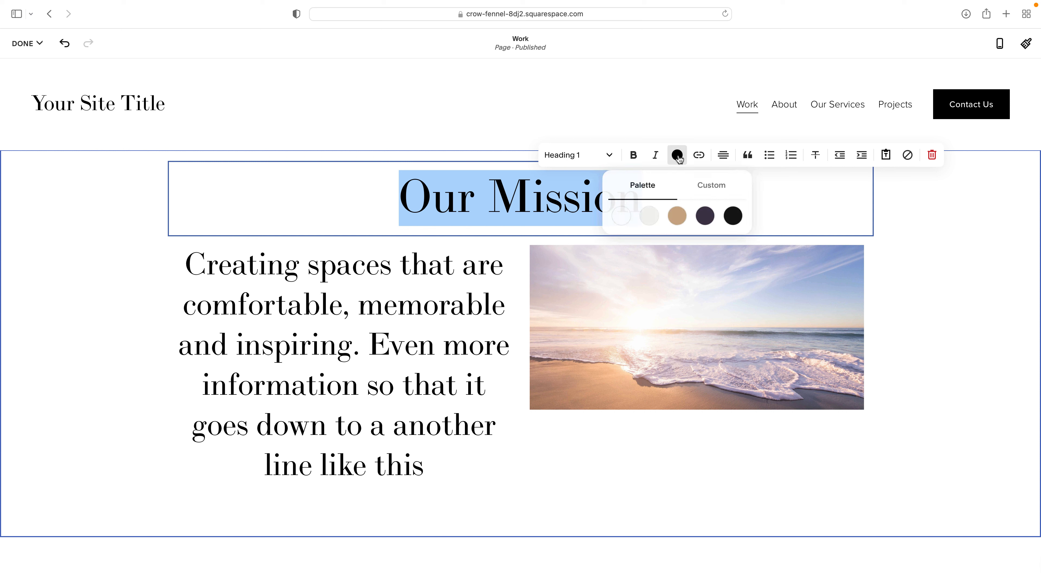
pyautogui.click(710, 185)
pyautogui.click(647, 188)
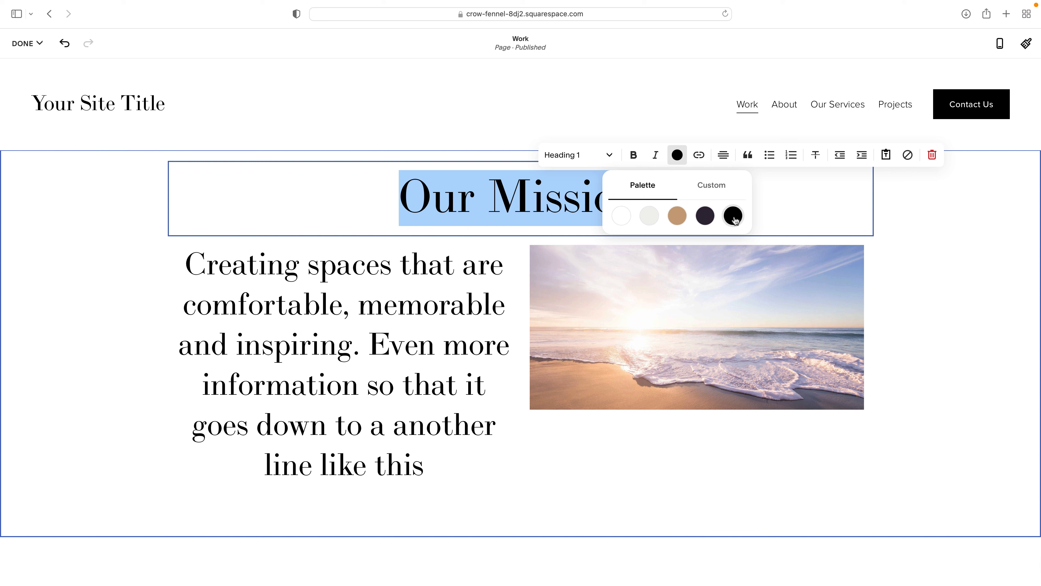
pyautogui.click(894, 240)
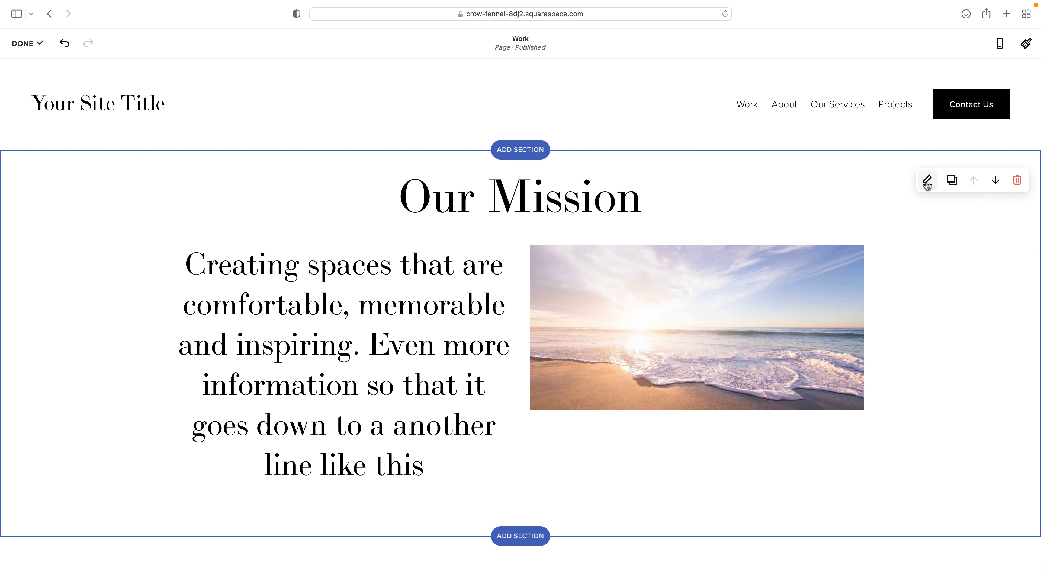
# - Browse the section color themes and try Bright 1 on the Our Mission section
pyautogui.click(928, 181)
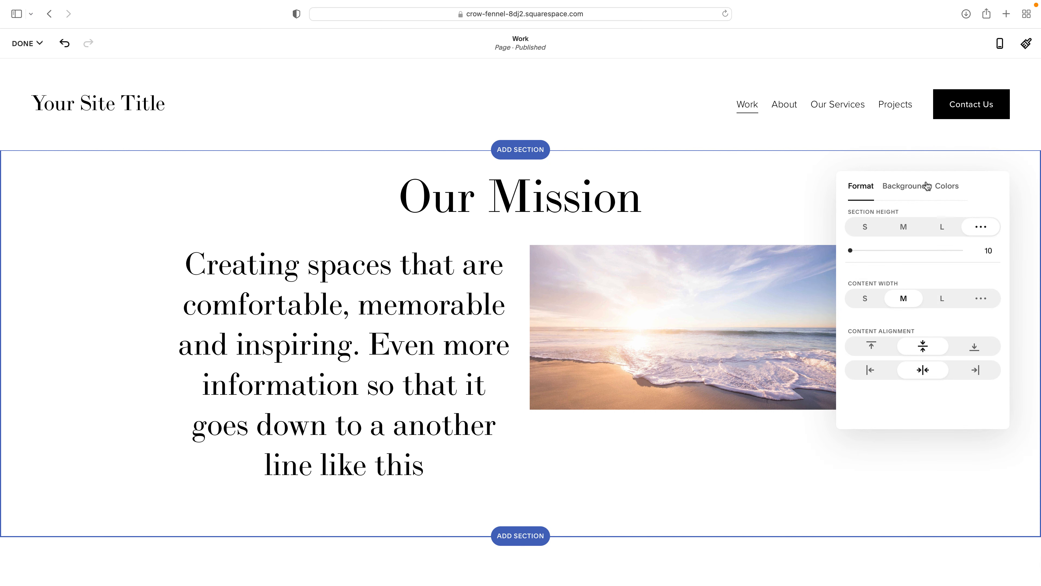
pyautogui.click(945, 191)
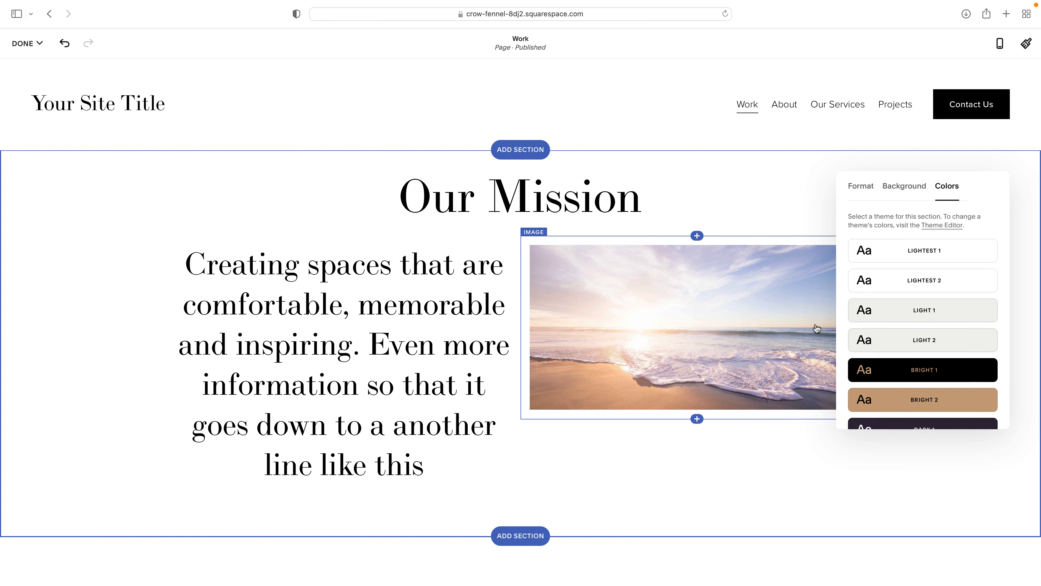
pyautogui.scroll(-5, 921, 407)
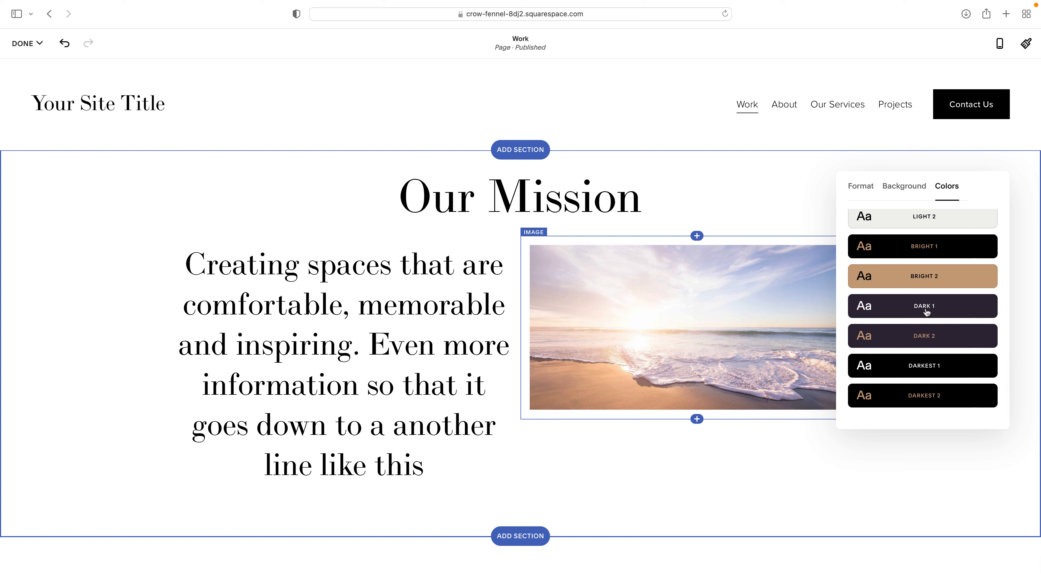
pyautogui.scroll(5, 927, 312)
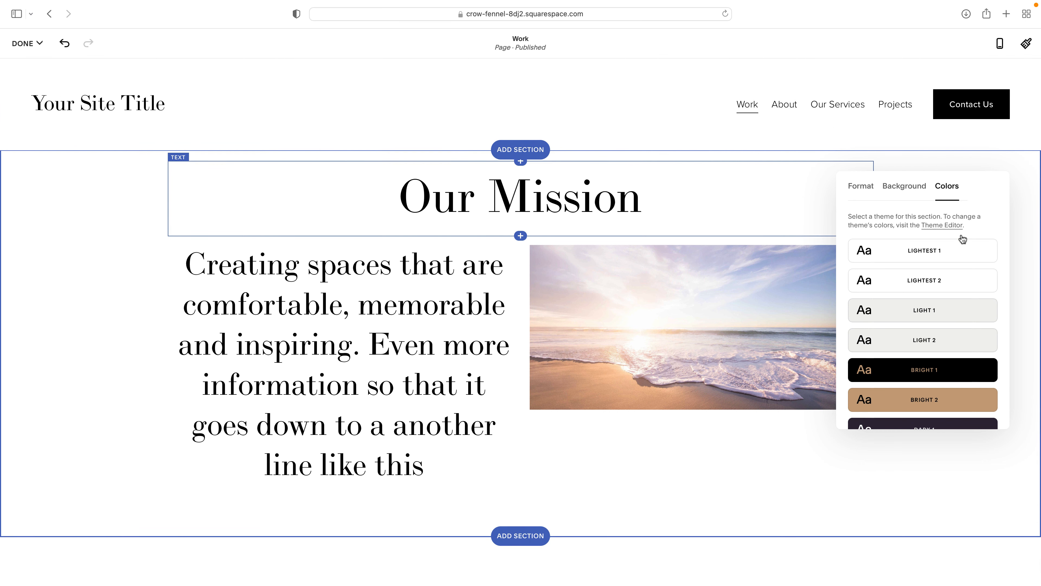
pyautogui.click(935, 376)
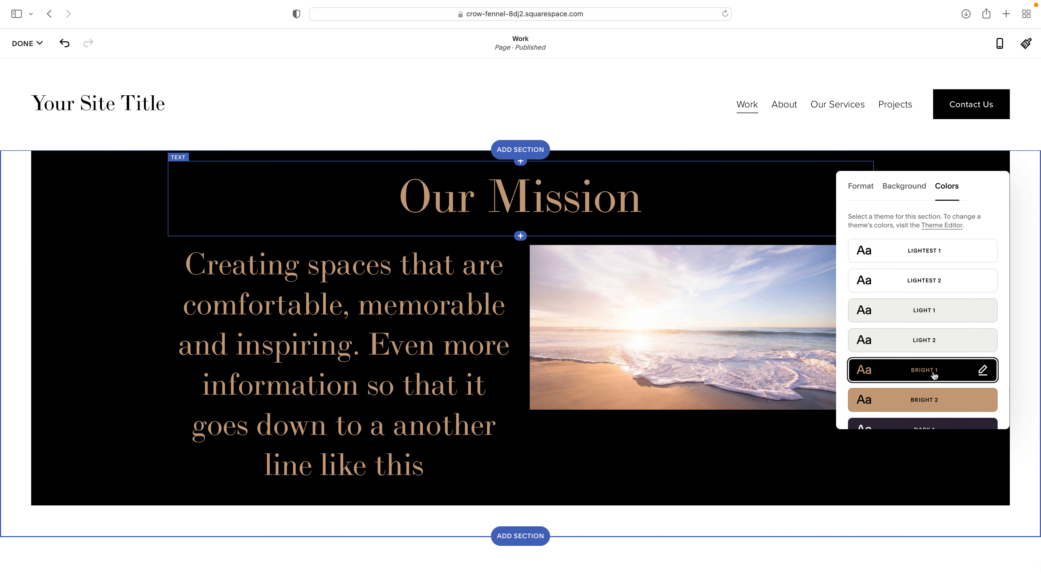
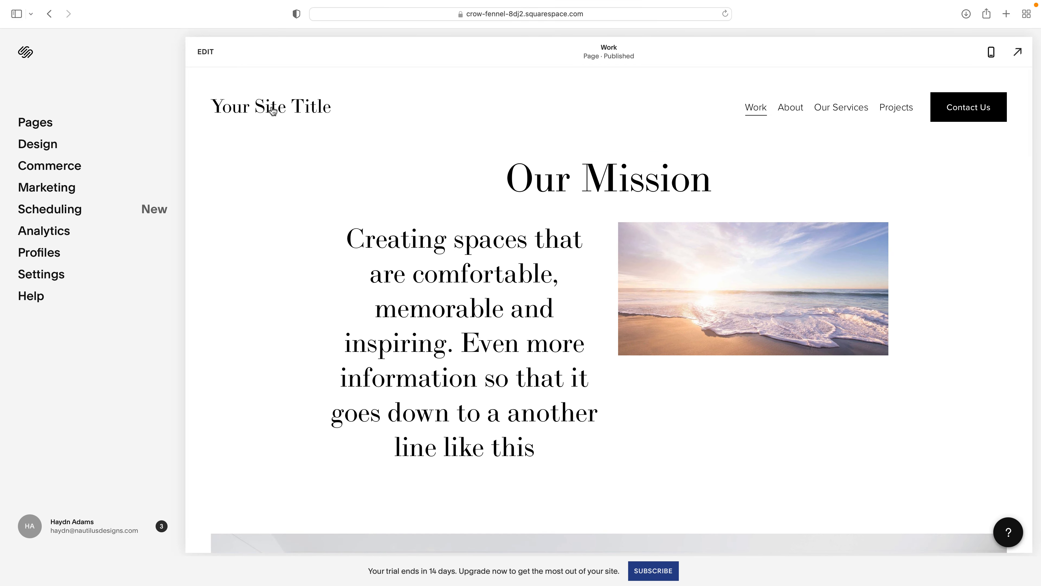
# - Reopen the Work page for editing and inspect the editable site header and footer areas
pyautogui.click(206, 57)
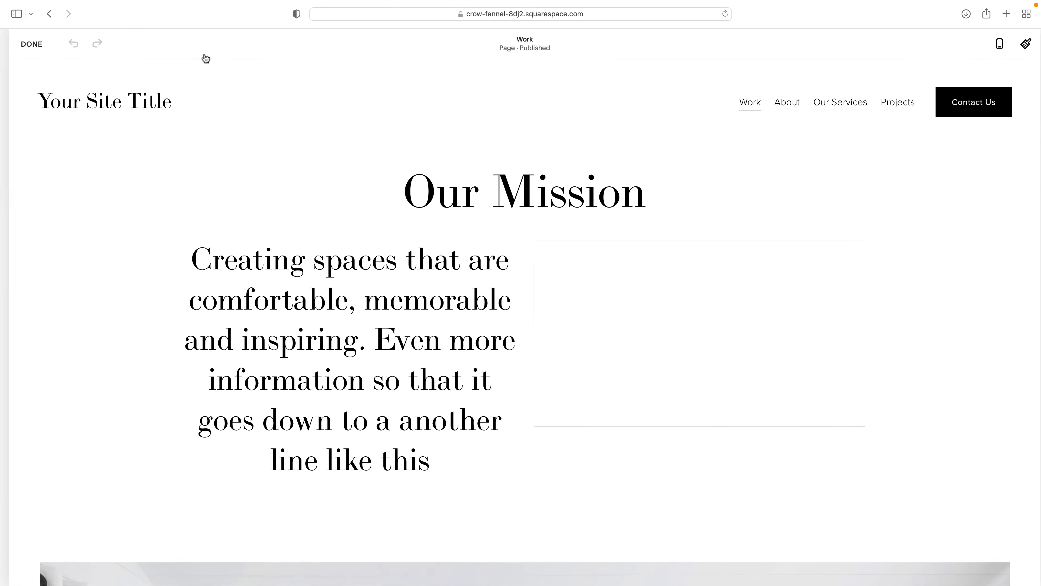
pyautogui.moveTo(357, 104)
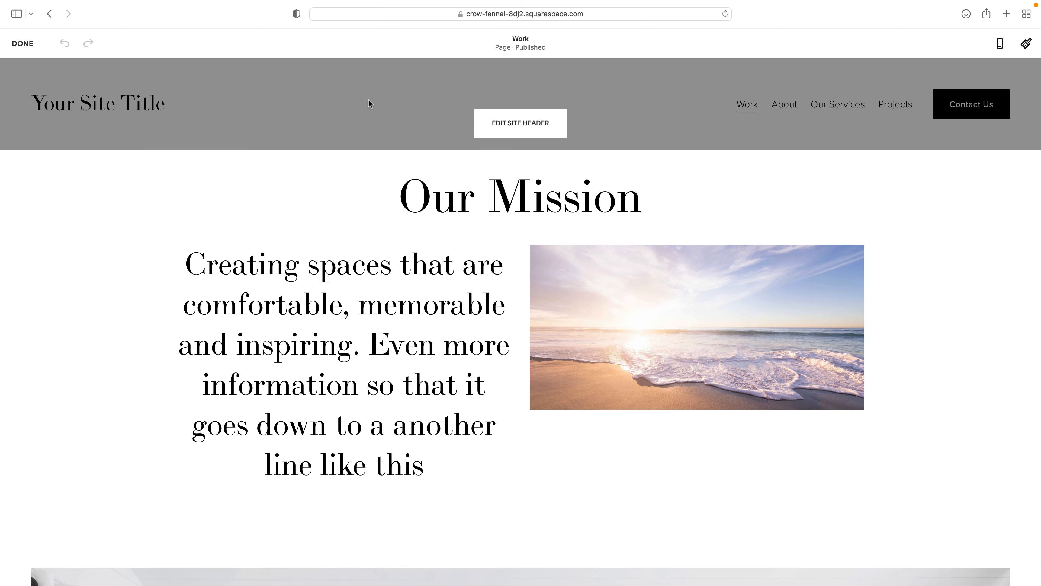
pyautogui.scroll(-20, 372, 107)
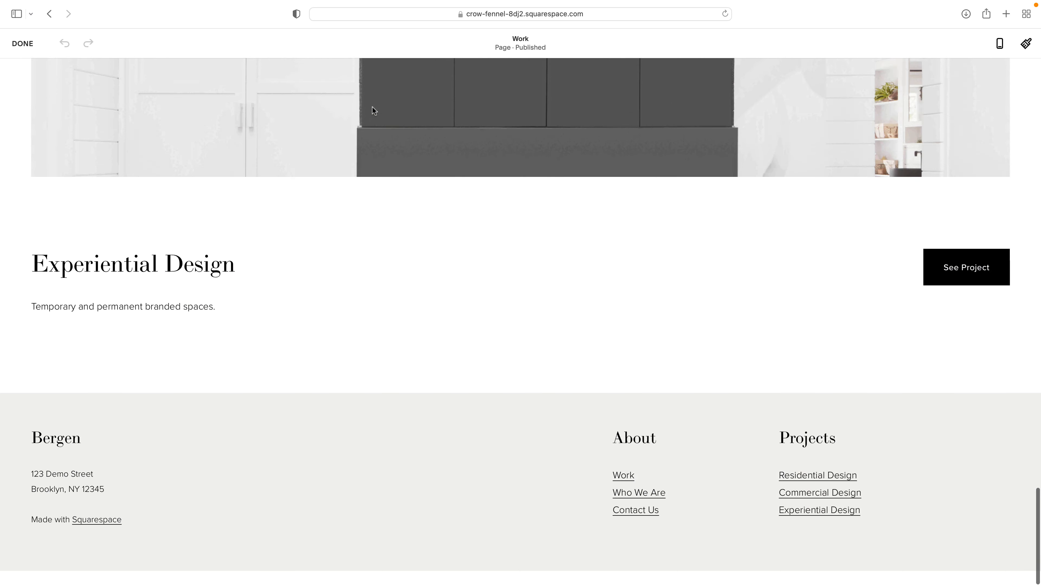
pyautogui.moveTo(415, 442)
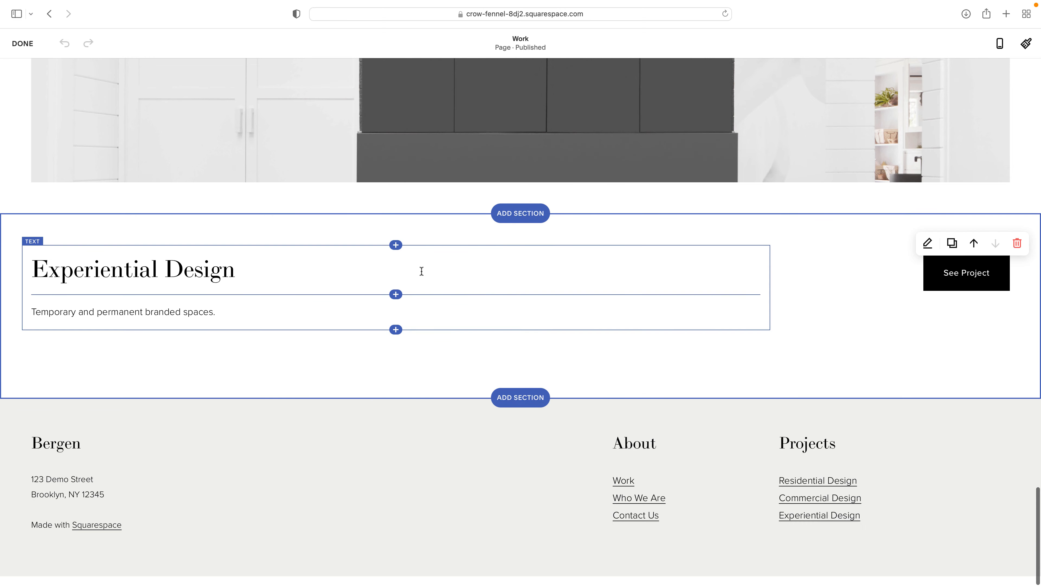
pyautogui.moveTo(507, 420)
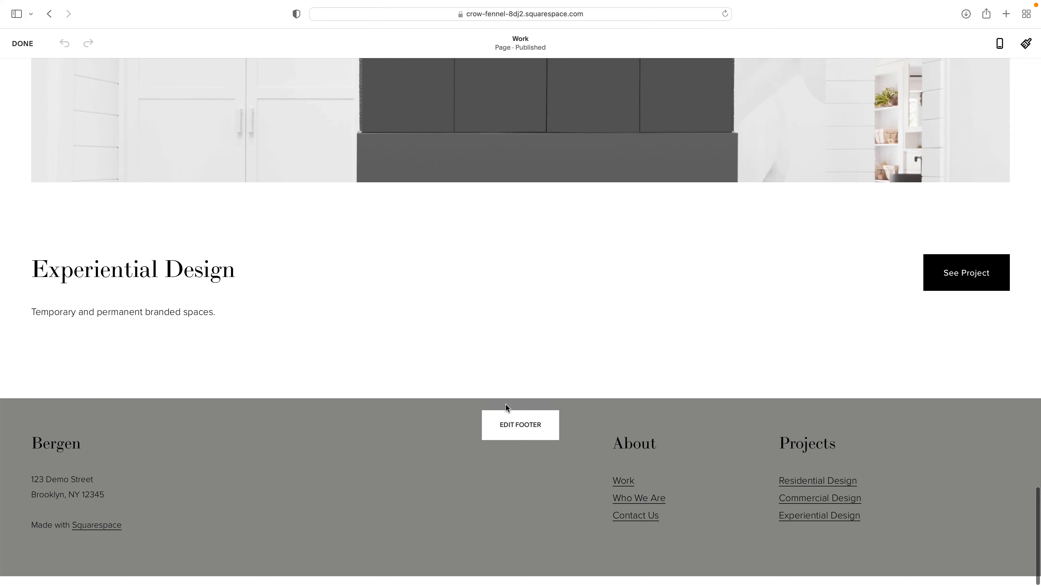
pyautogui.scroll(20, 504, 406)
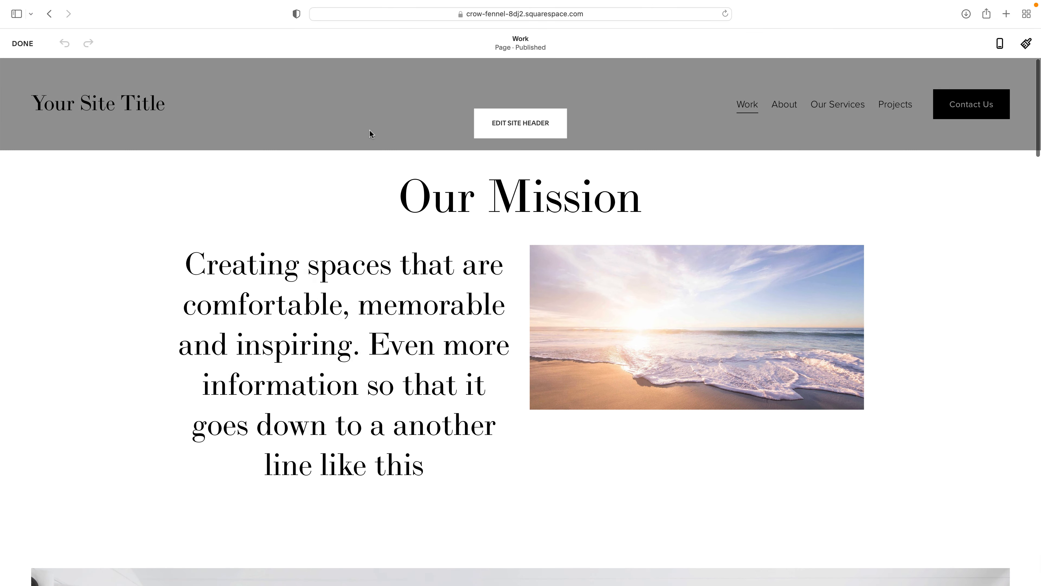
pyautogui.click(505, 124)
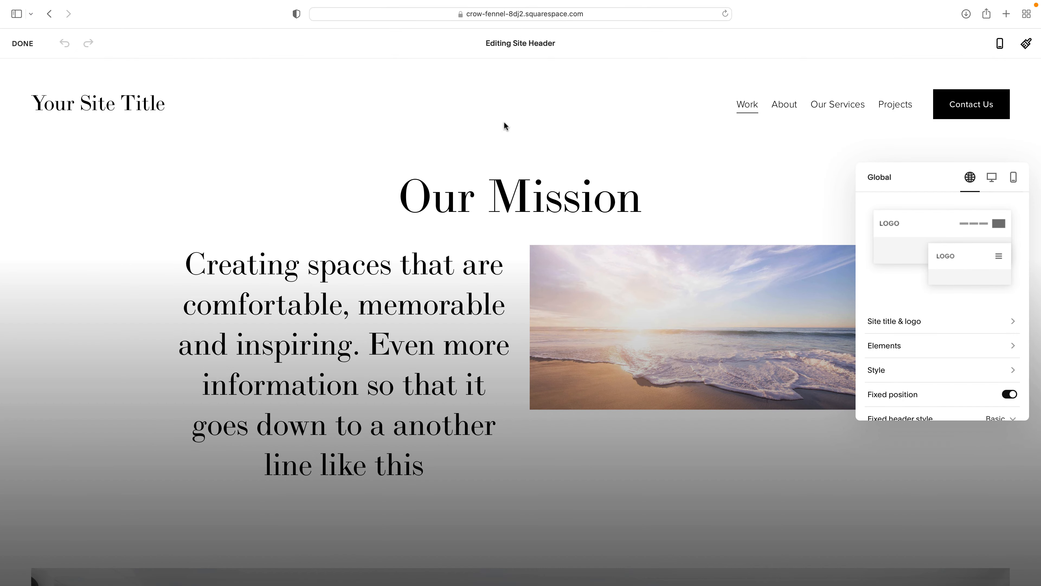
pyautogui.click(153, 107)
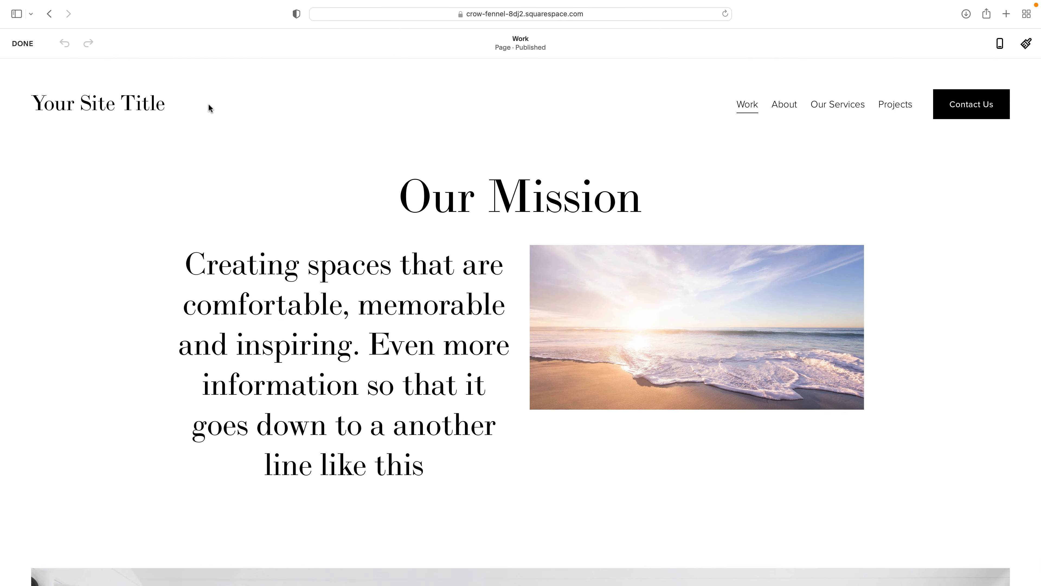
pyautogui.click(368, 277)
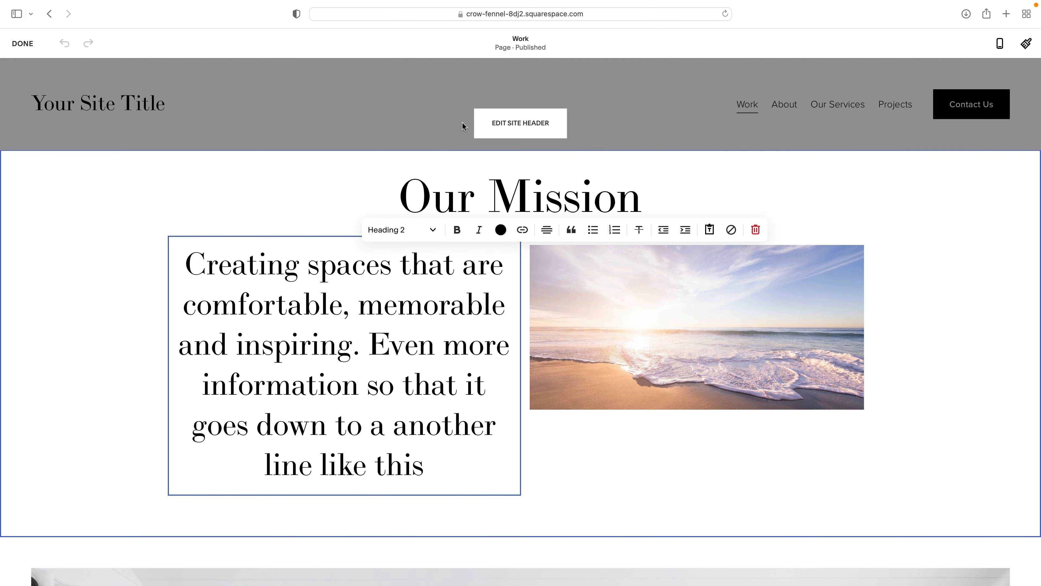
# - Review the logo options in the site header settings and change the site title to "My Site Title"
pyautogui.click(513, 124)
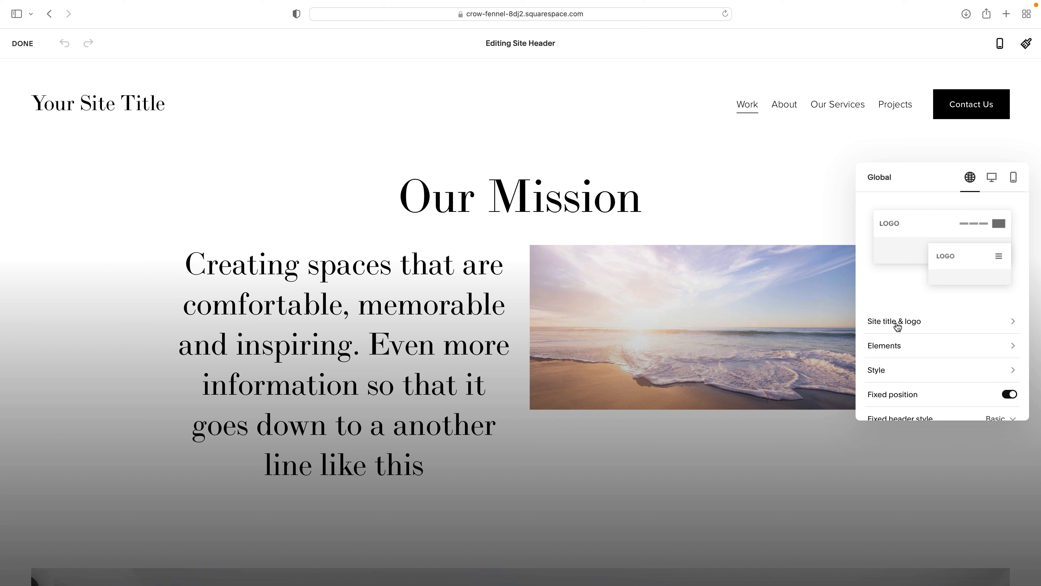
pyautogui.click(897, 324)
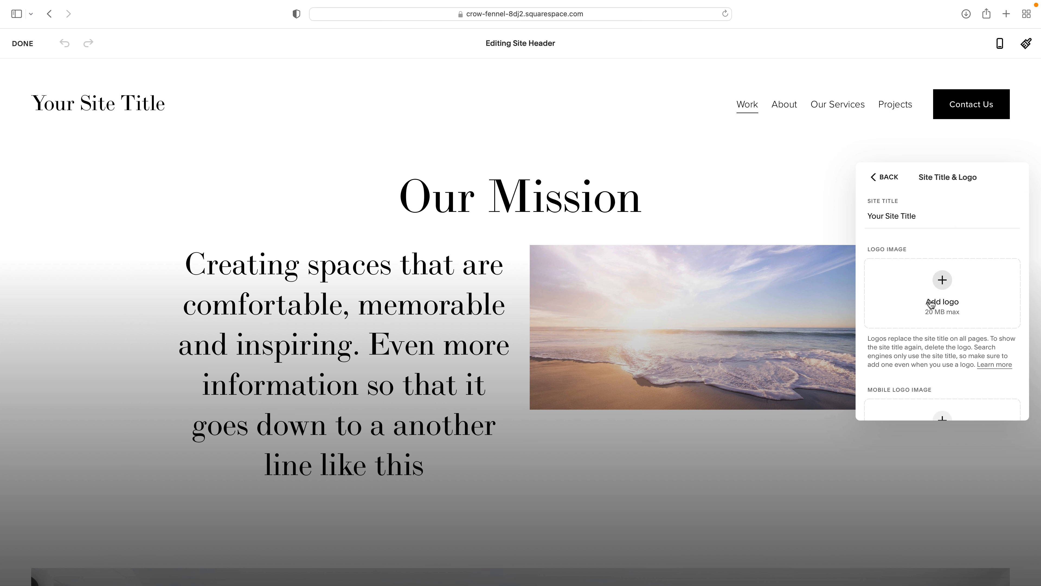
pyautogui.scroll(-3, 932, 306)
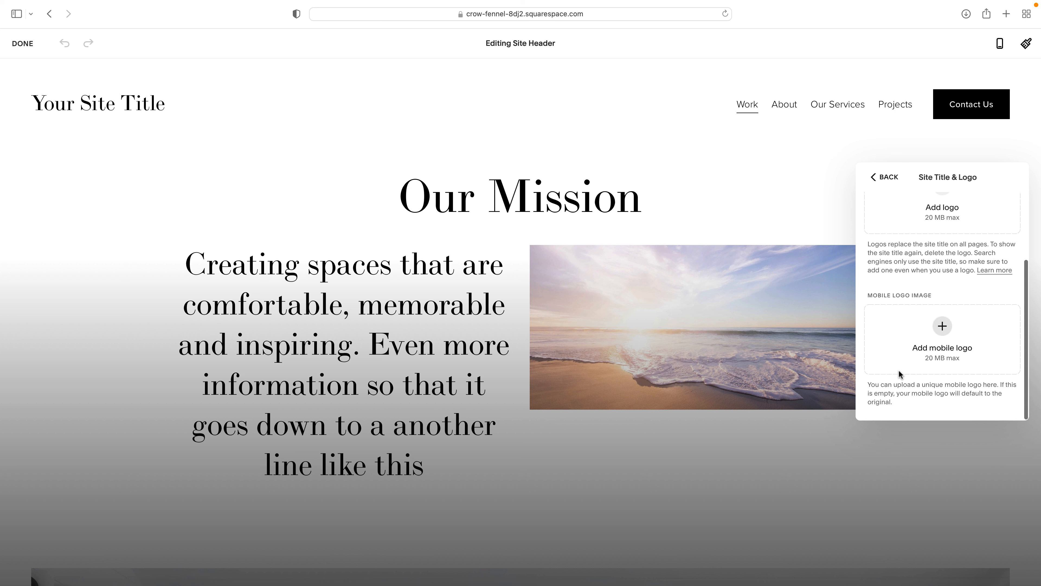
pyautogui.scroll(3, 901, 344)
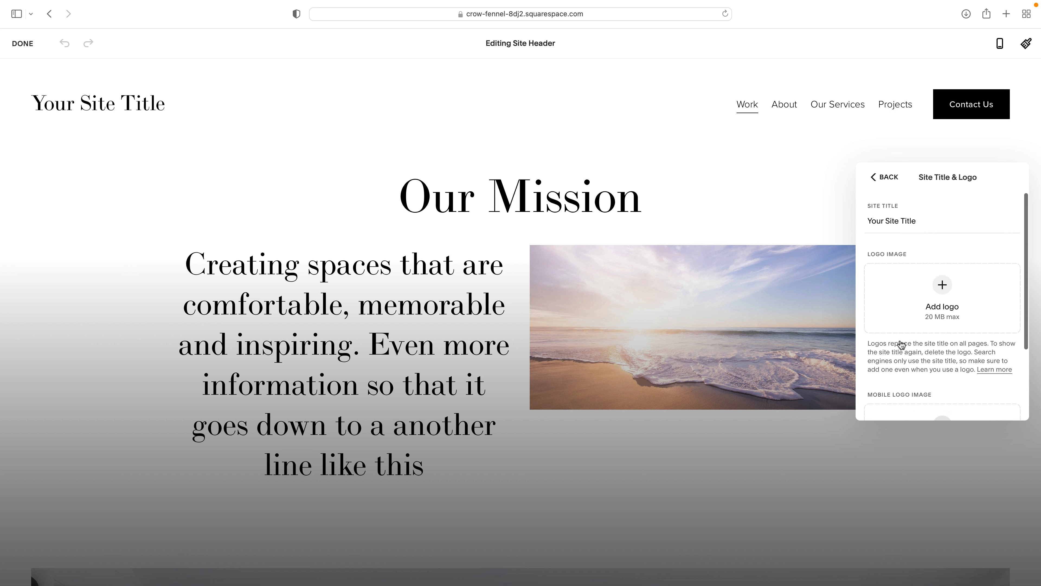
pyautogui.tripleClick(913, 216)
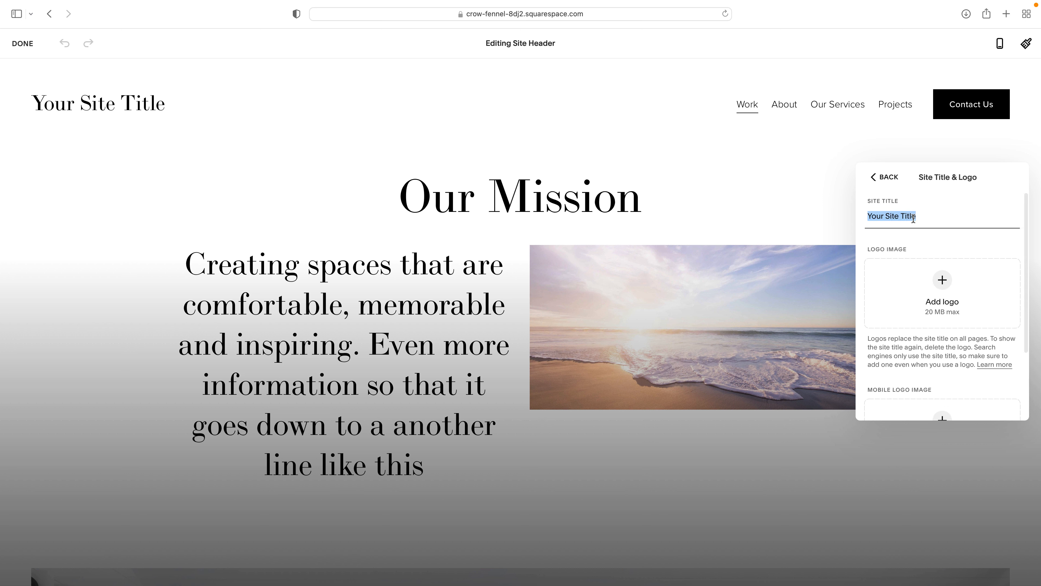
pyautogui.write('My')
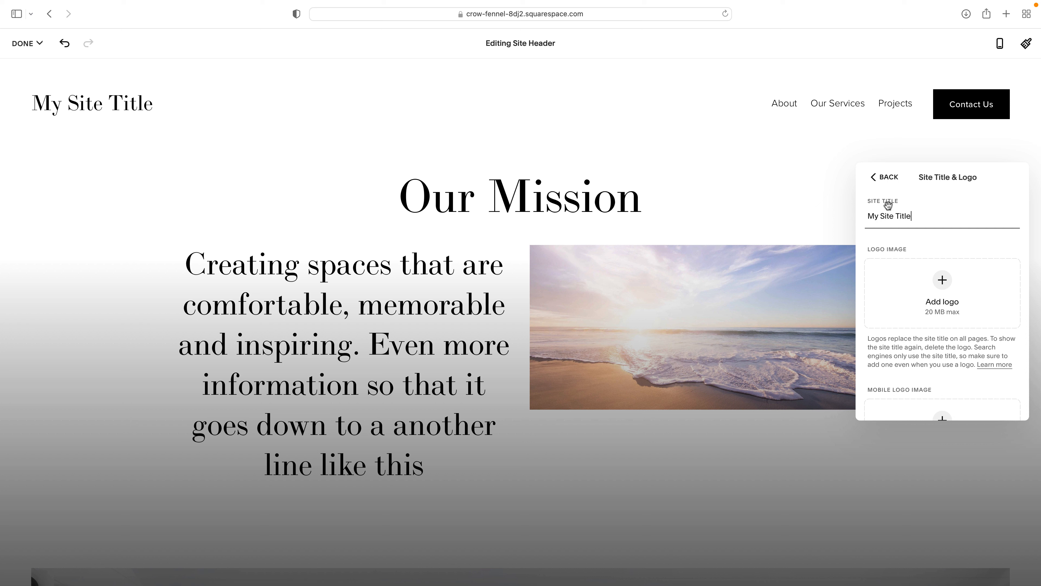
pyautogui.click(887, 176)
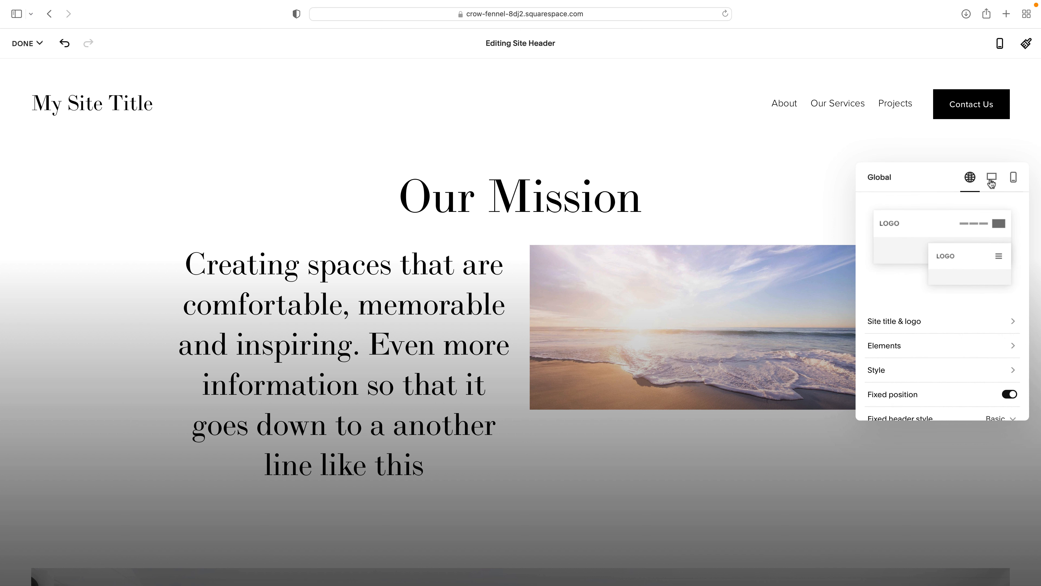
# - Compare the header's desktop and mobile settings, ending on the desktop settings
pyautogui.click(991, 182)
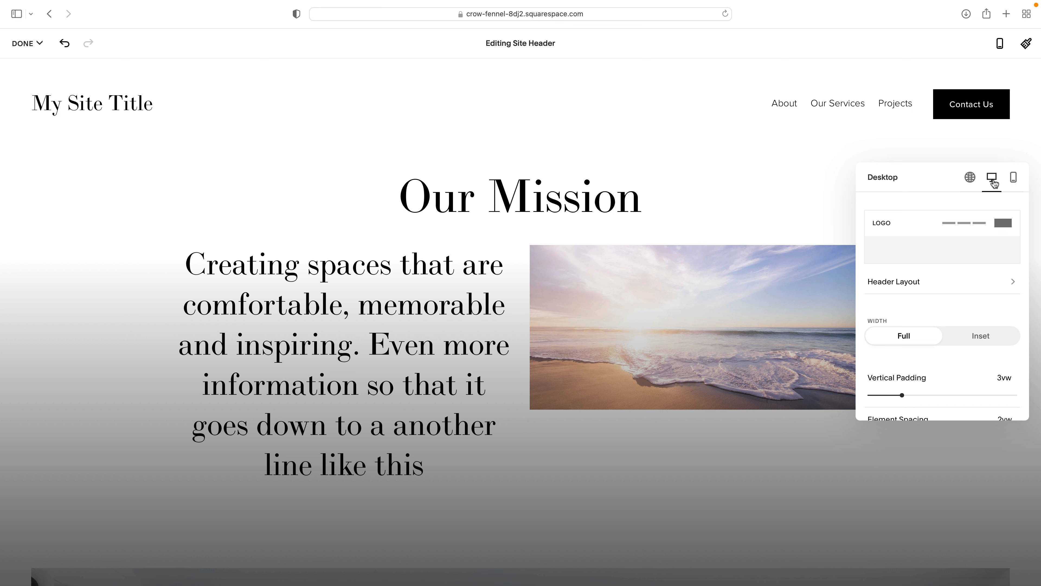
pyautogui.click(1012, 180)
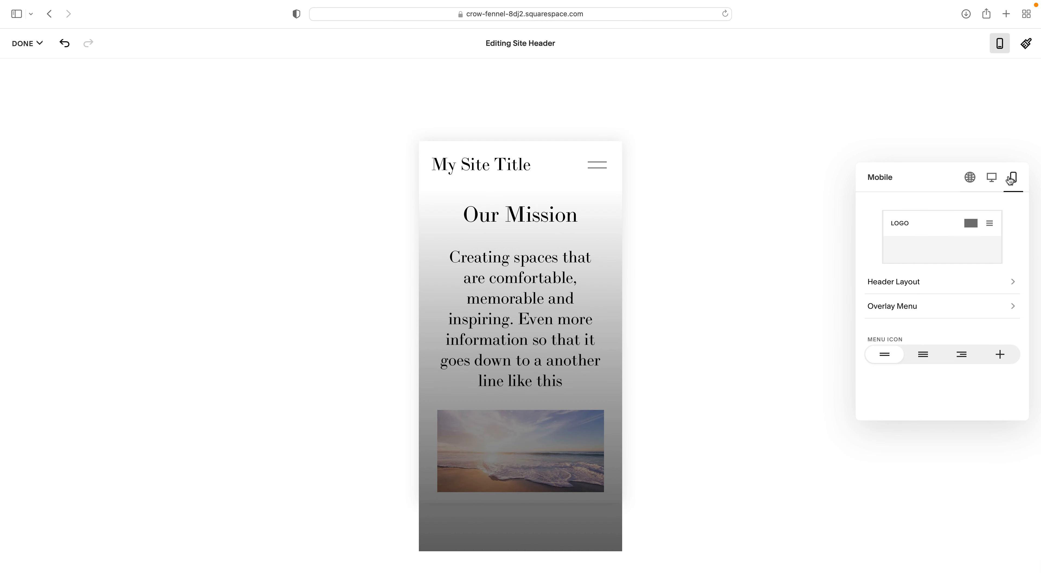
pyautogui.click(992, 177)
# - Try the desktop header layout with navigation beside the logo, and apply the one with centered navigation between logo and button
pyautogui.click(902, 284)
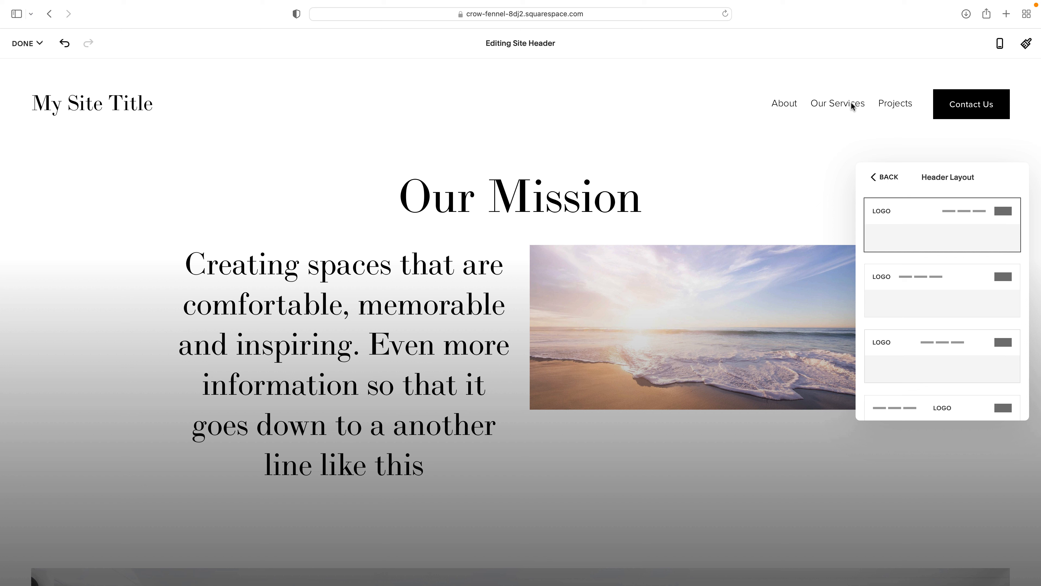
pyautogui.click(910, 287)
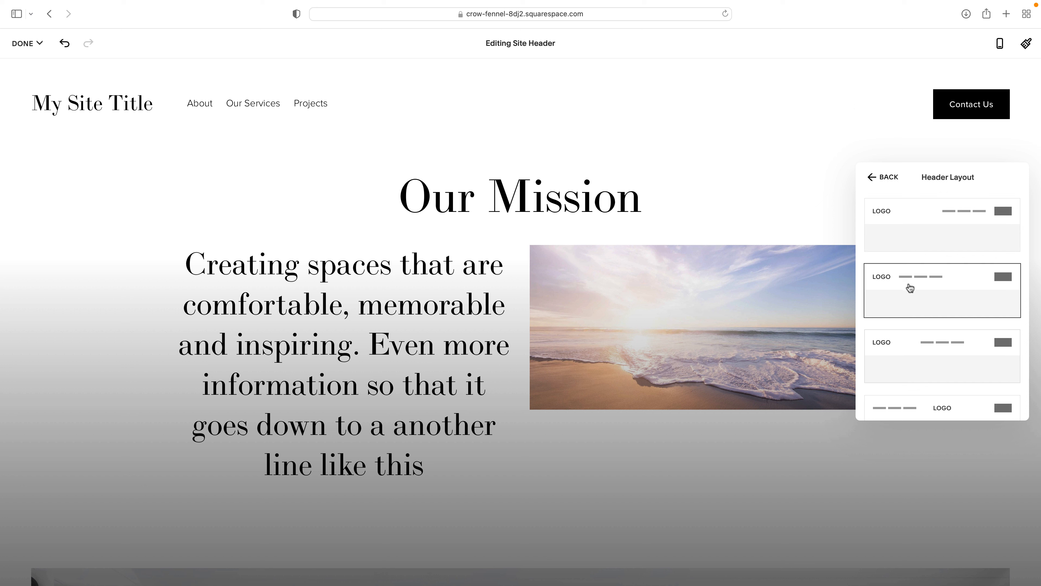
pyautogui.scroll(-3, 910, 287)
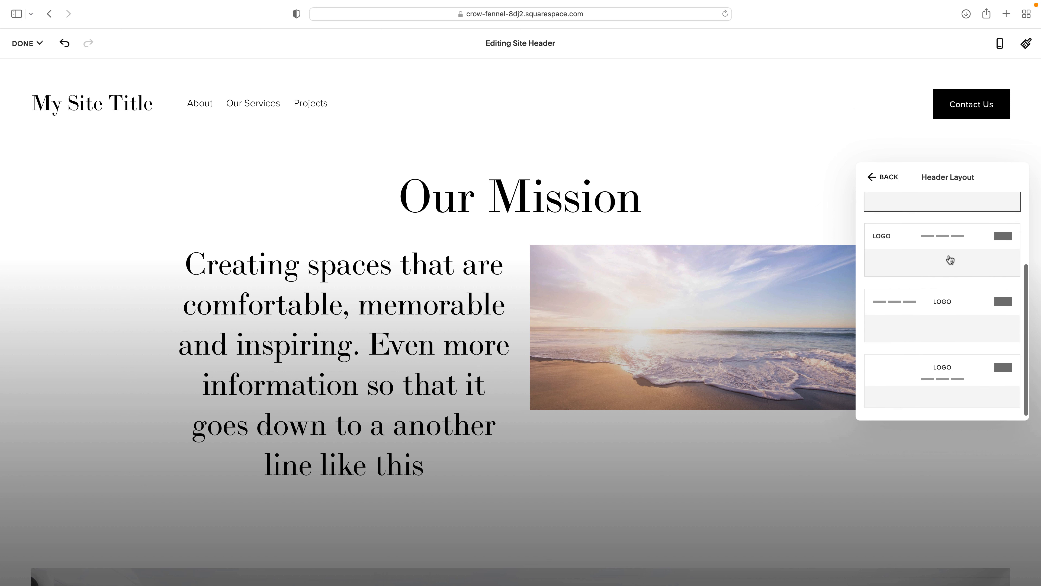
pyautogui.click(950, 259)
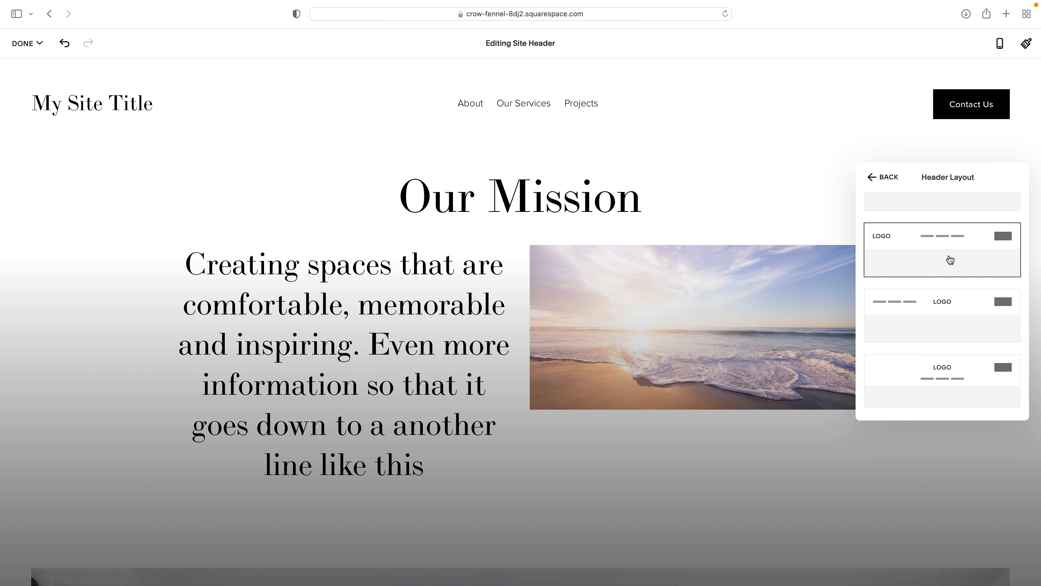
pyautogui.scroll(-1, 922, 261)
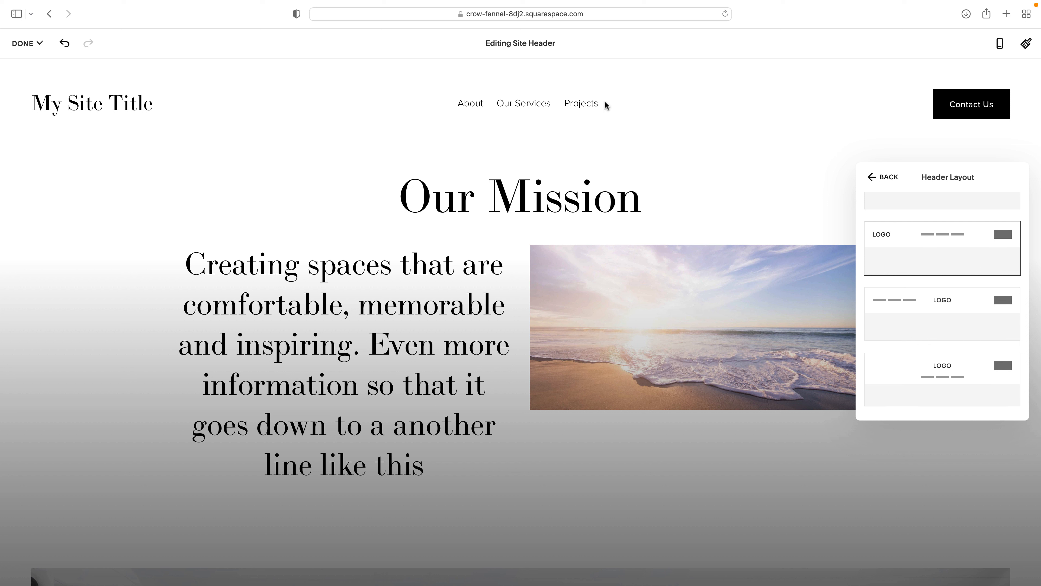
# - Try the desktop header layouts with the logo centered between navigation and button, and with the navigation centered beneath the logo
pyautogui.click(950, 315)
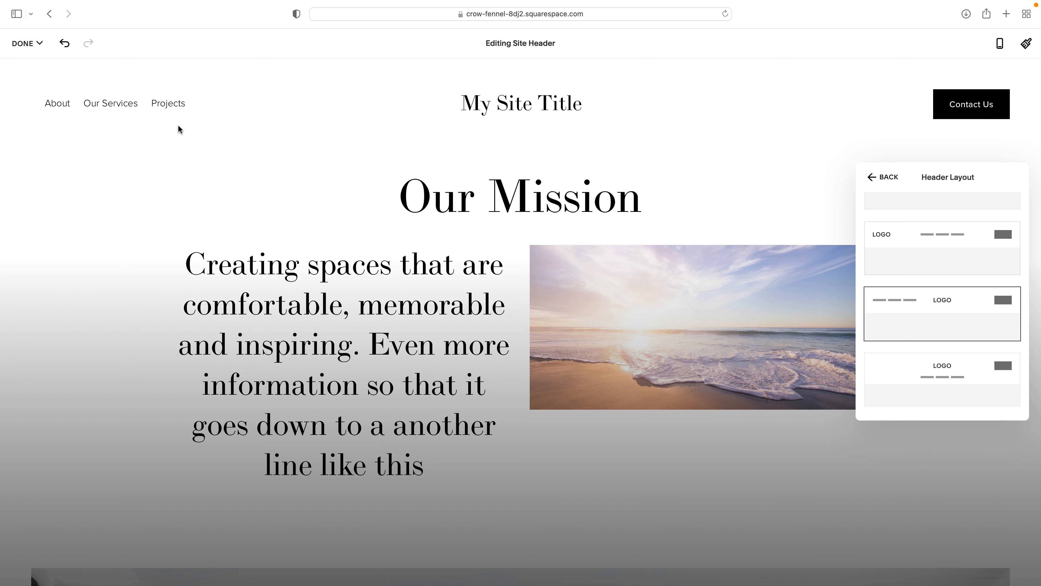
pyautogui.scroll(-1, 945, 373)
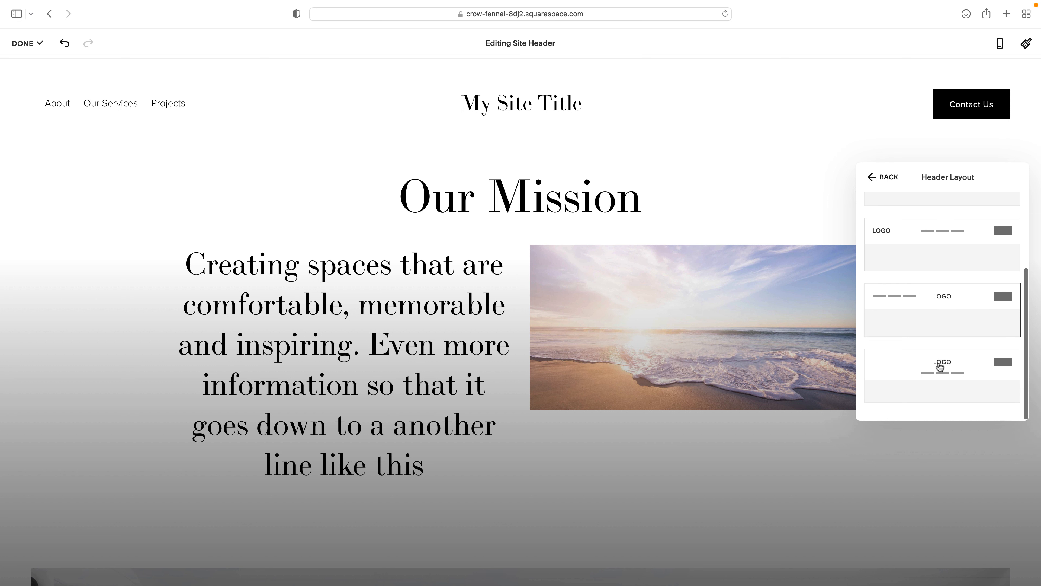
pyautogui.click(940, 367)
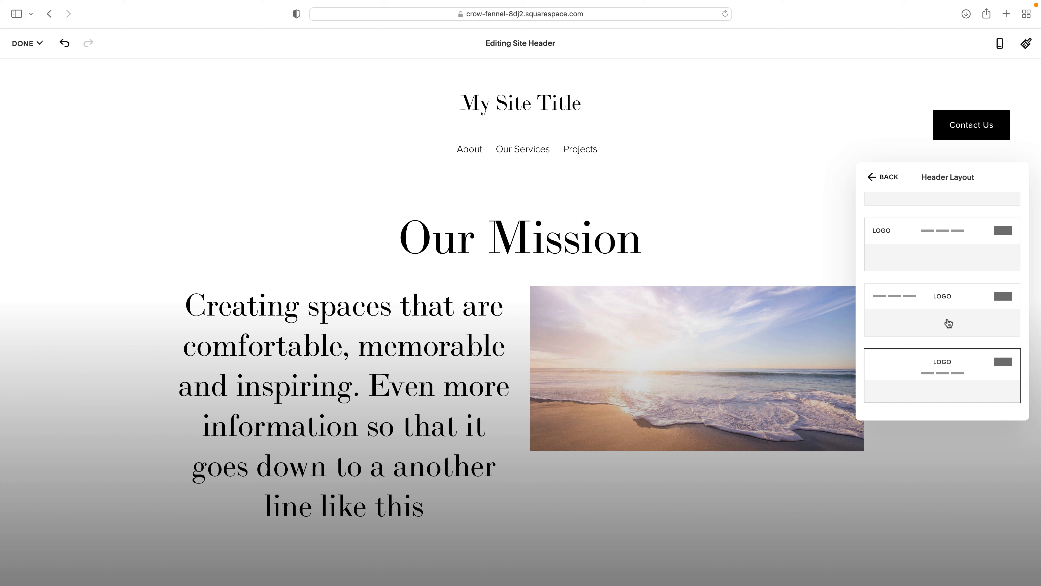
pyautogui.scroll(3, 949, 323)
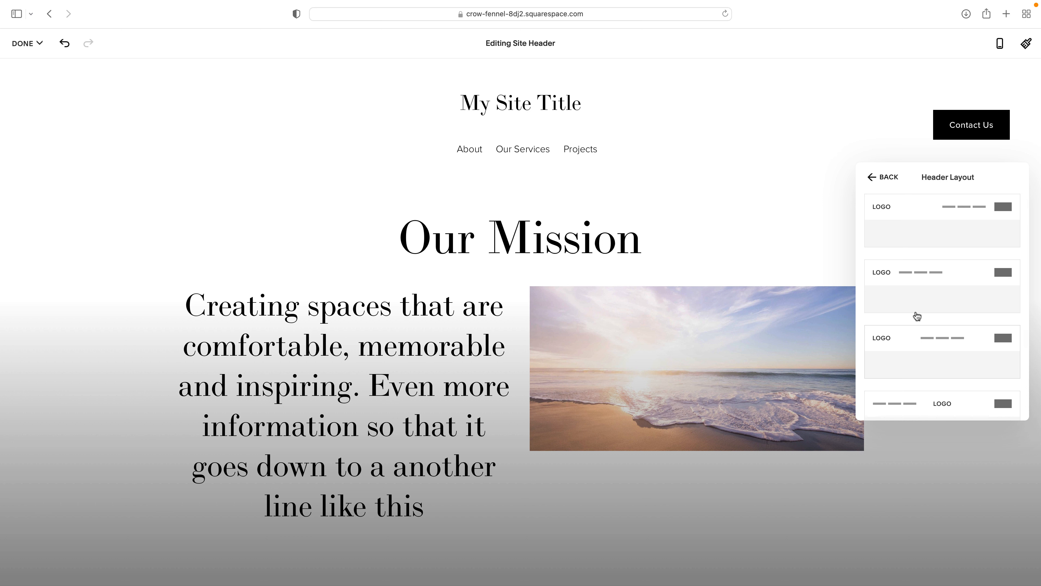
pyautogui.scroll(2, 917, 316)
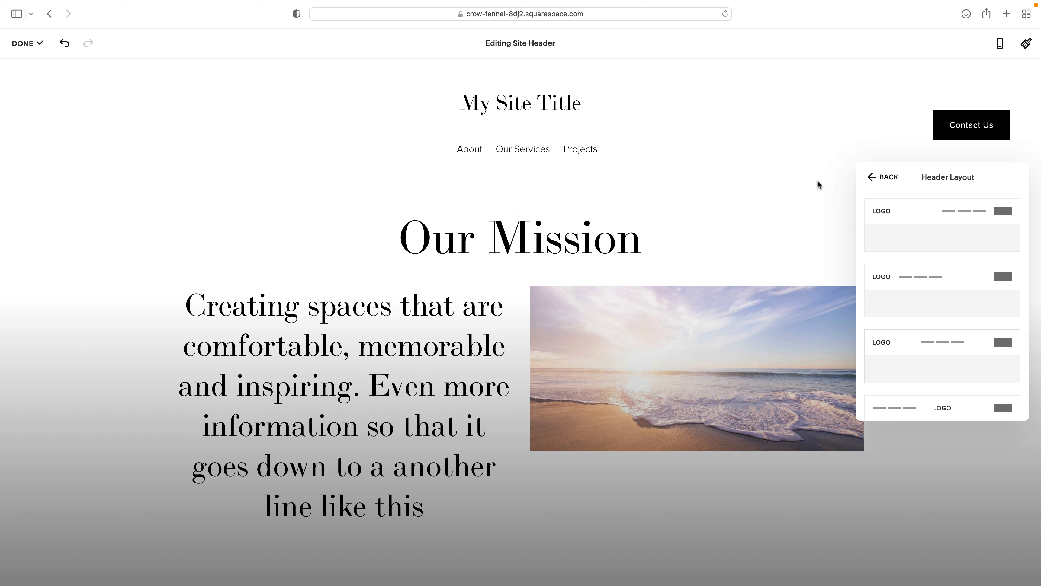
pyautogui.click(871, 177)
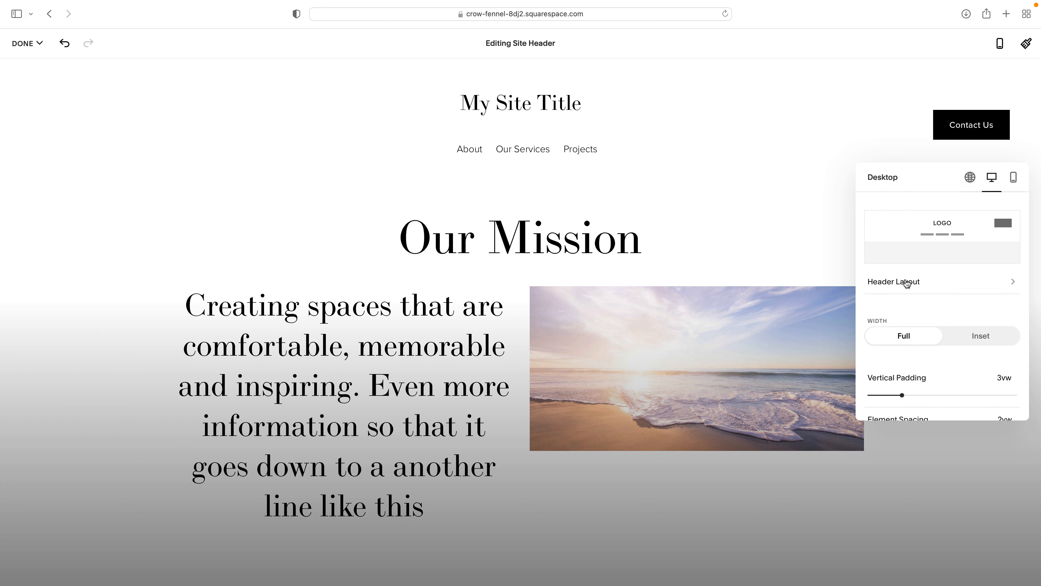
# - Apply the desktop header layout with the logo opposite the navigation and the navigation next to the button, and save the header
pyautogui.click(907, 282)
pyautogui.click(942, 213)
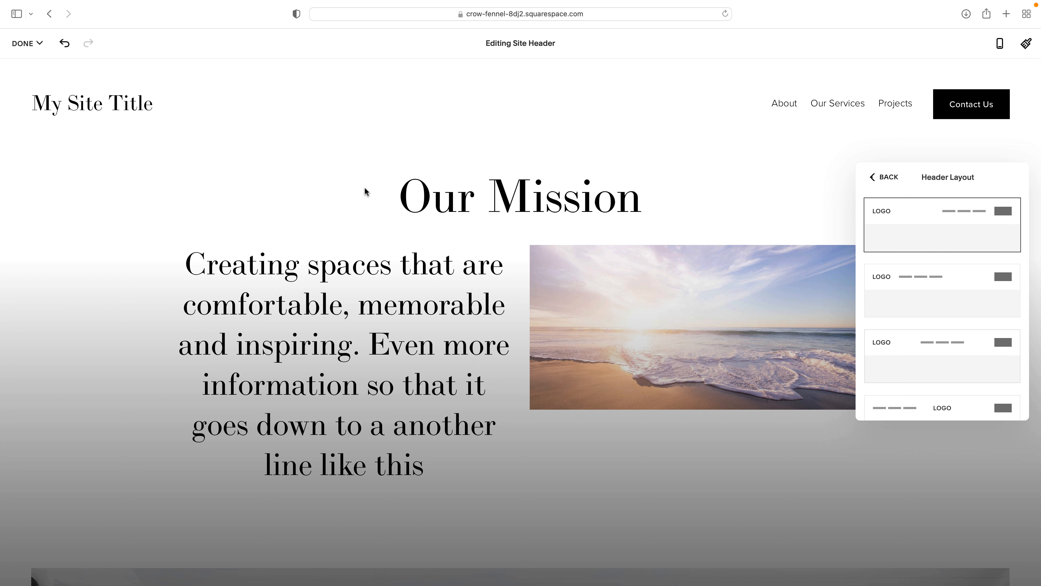
pyautogui.click(23, 43)
pyautogui.click(26, 65)
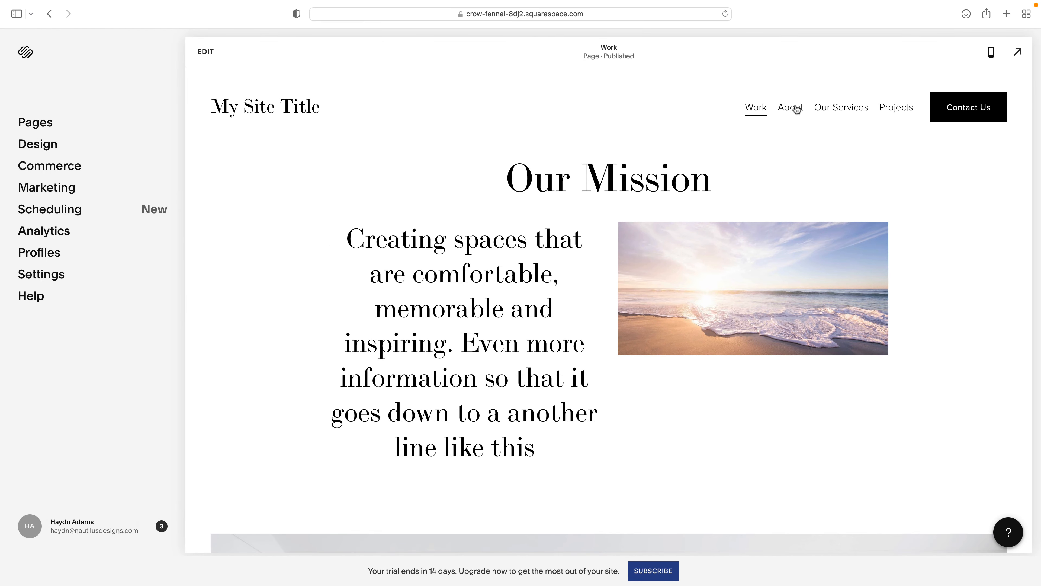
# - Open the site's page list and collapse and re-expand the Projects folder to examine its subpages
pyautogui.moveTo(899, 111)
pyautogui.click(33, 123)
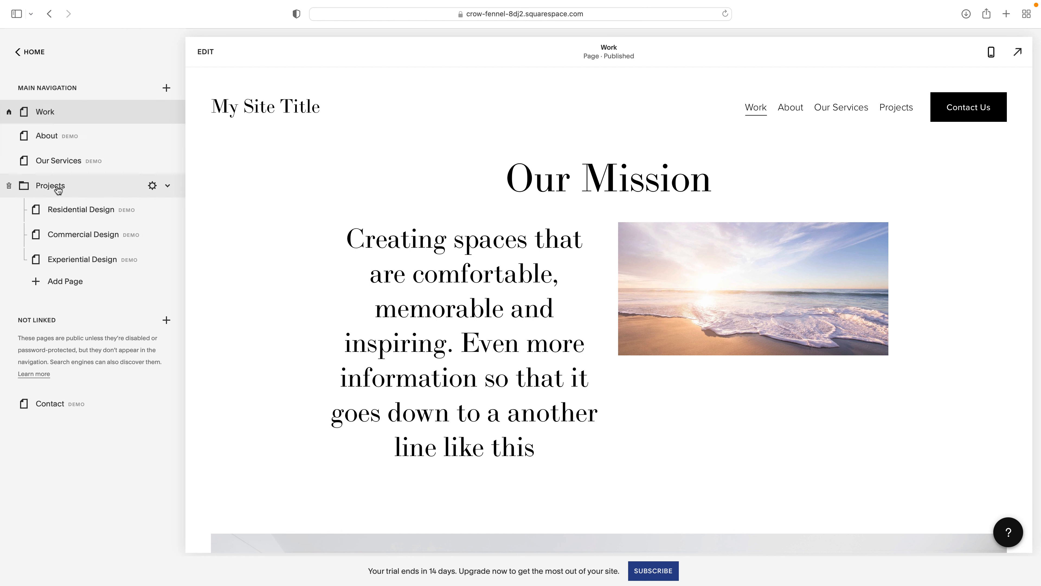
pyautogui.click(168, 186)
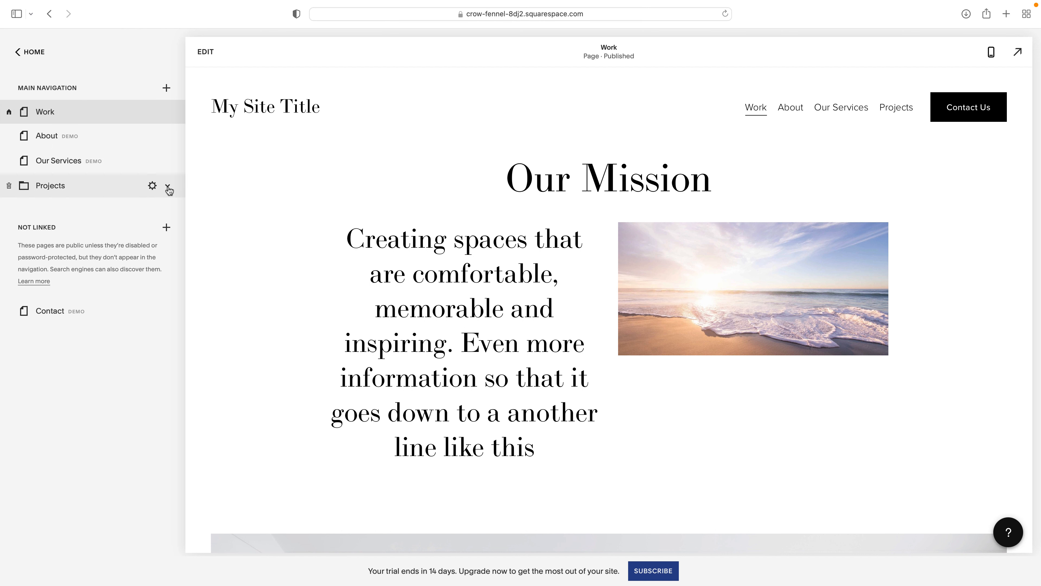
pyautogui.click(168, 187)
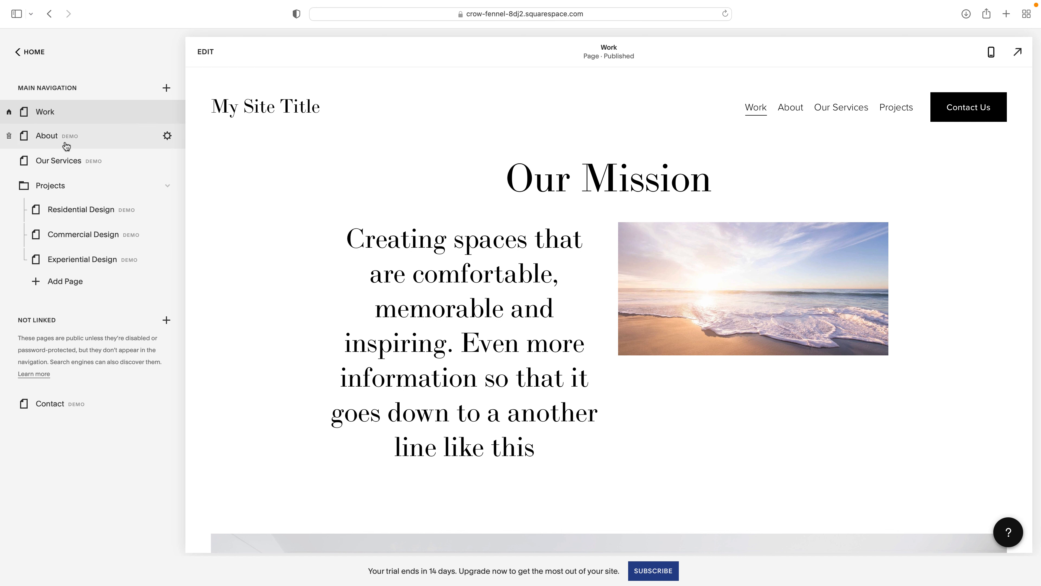
# - Open the About page and review its content down to the footer
pyautogui.click(54, 144)
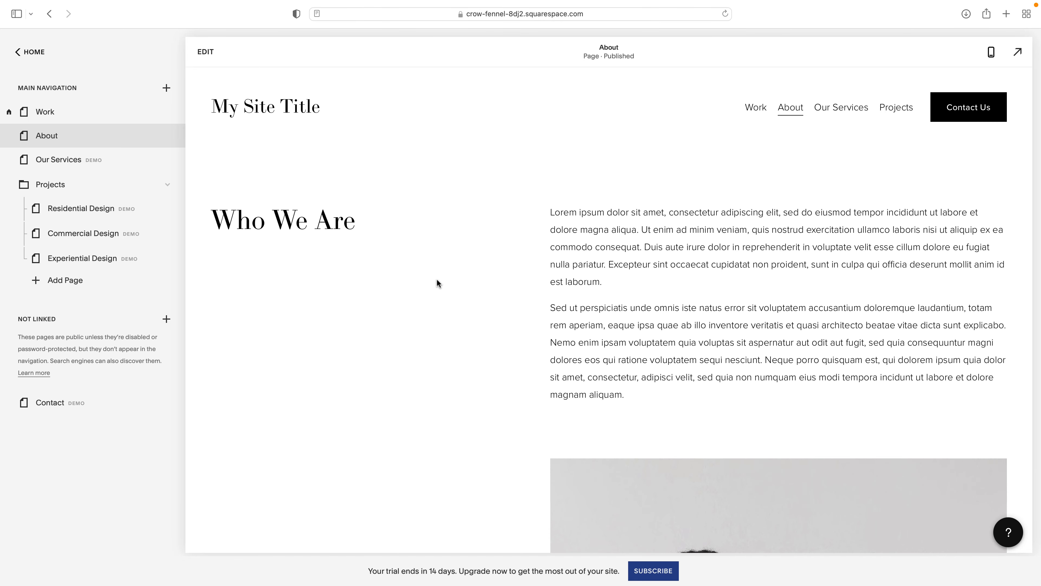
pyautogui.scroll(-10, 437, 280)
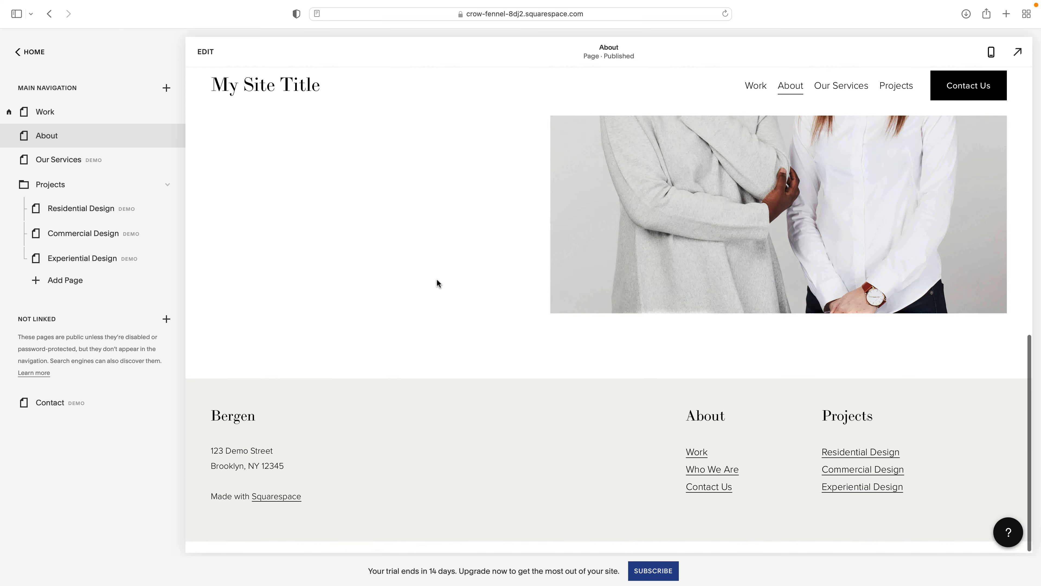
pyautogui.scroll(15, 437, 279)
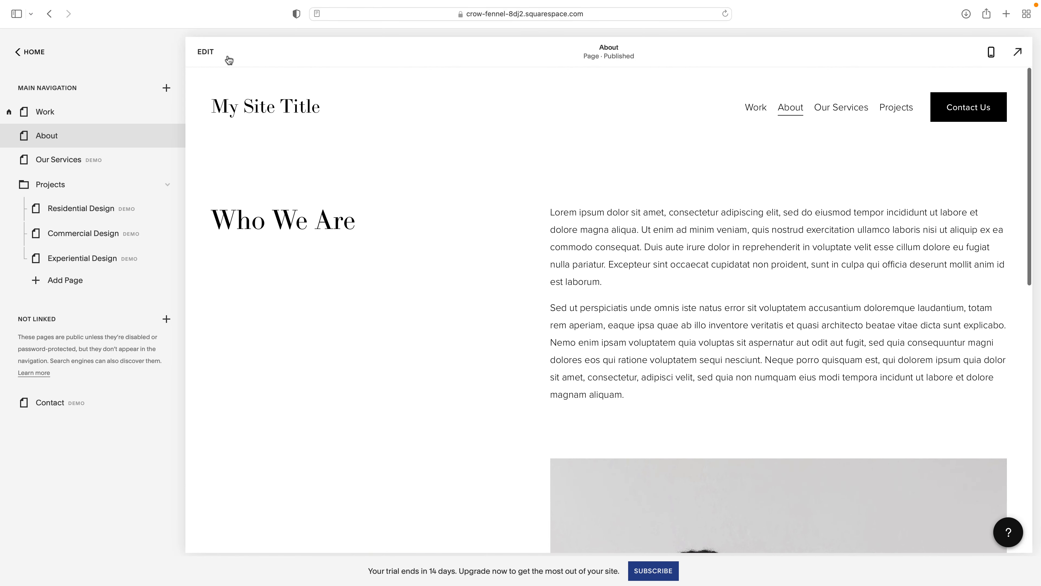
# - Open the About page for editing and set the content width of the "Who We Are" section to M
pyautogui.click(206, 51)
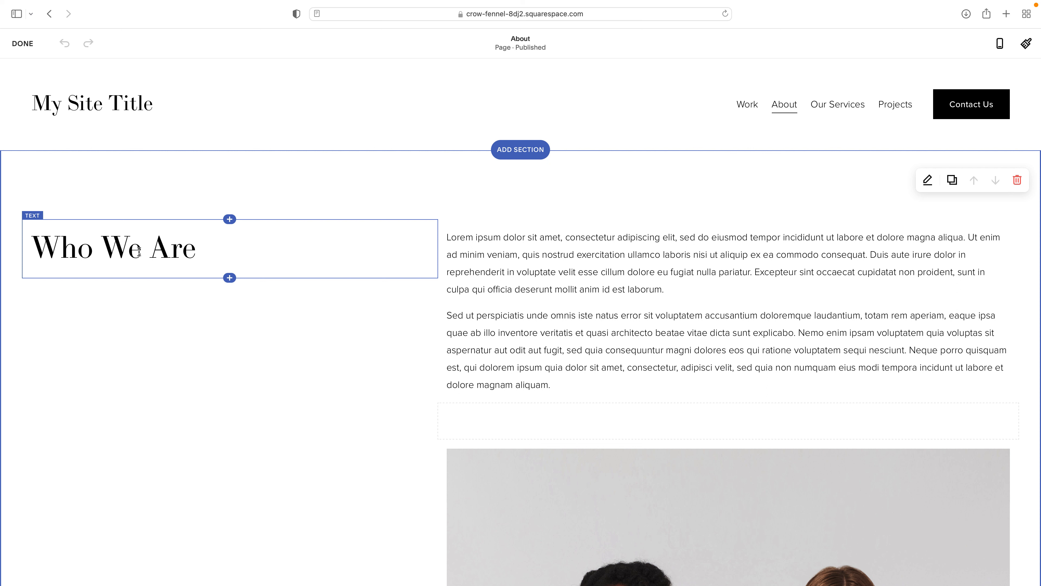
pyautogui.click(574, 252)
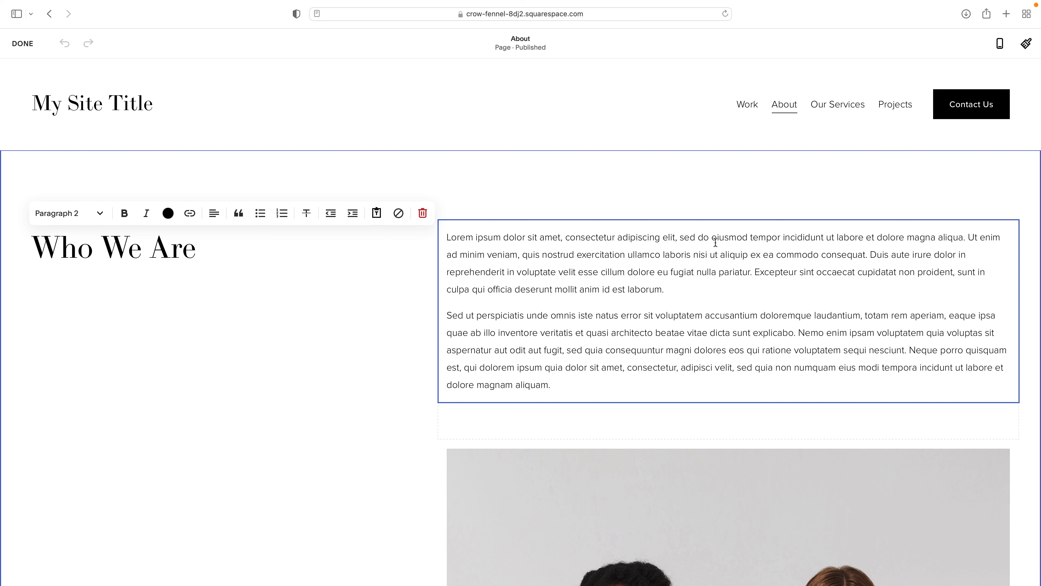
pyautogui.click(731, 201)
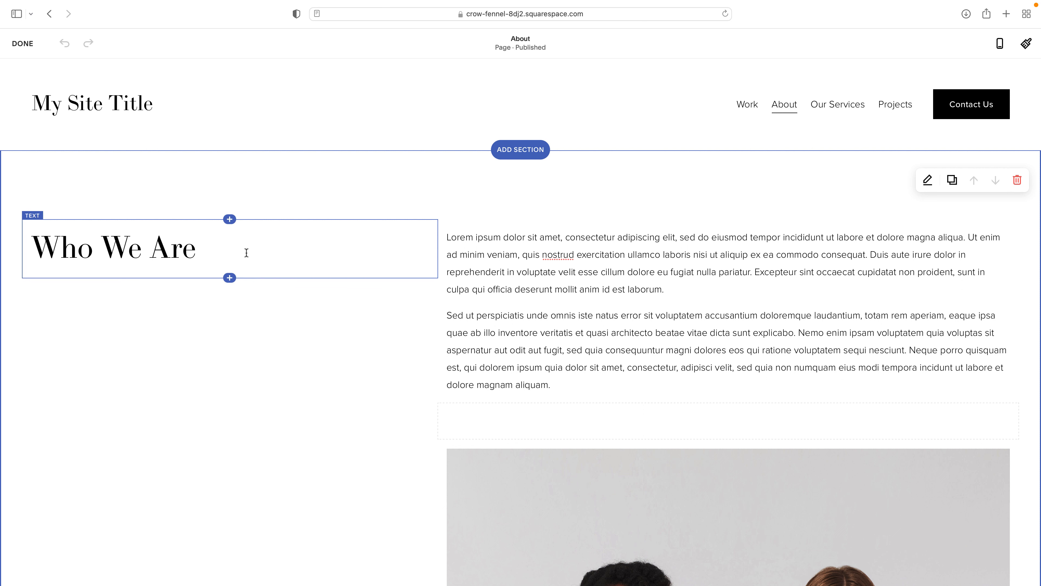
pyautogui.click(928, 181)
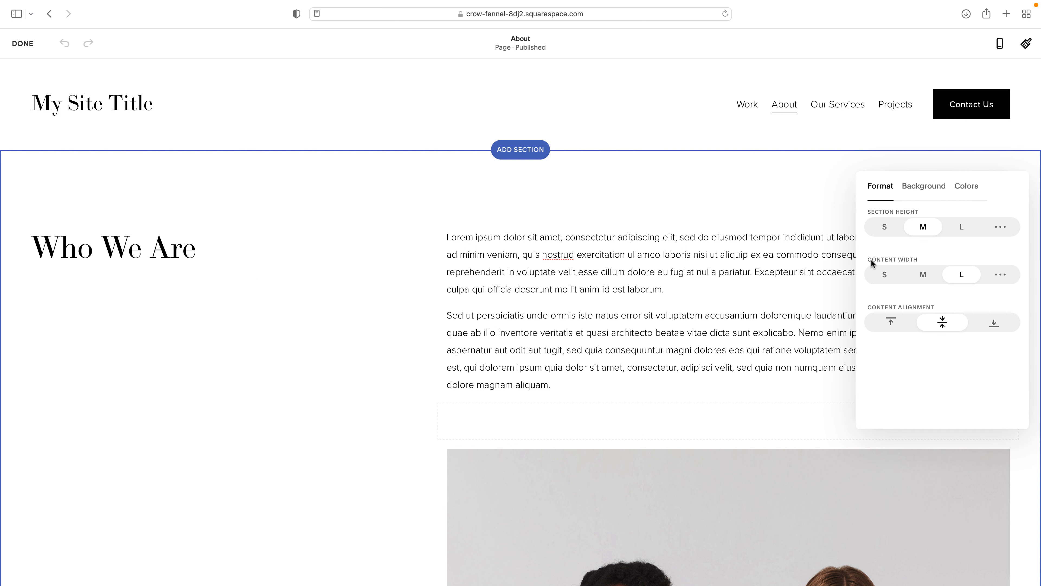
pyautogui.click(917, 275)
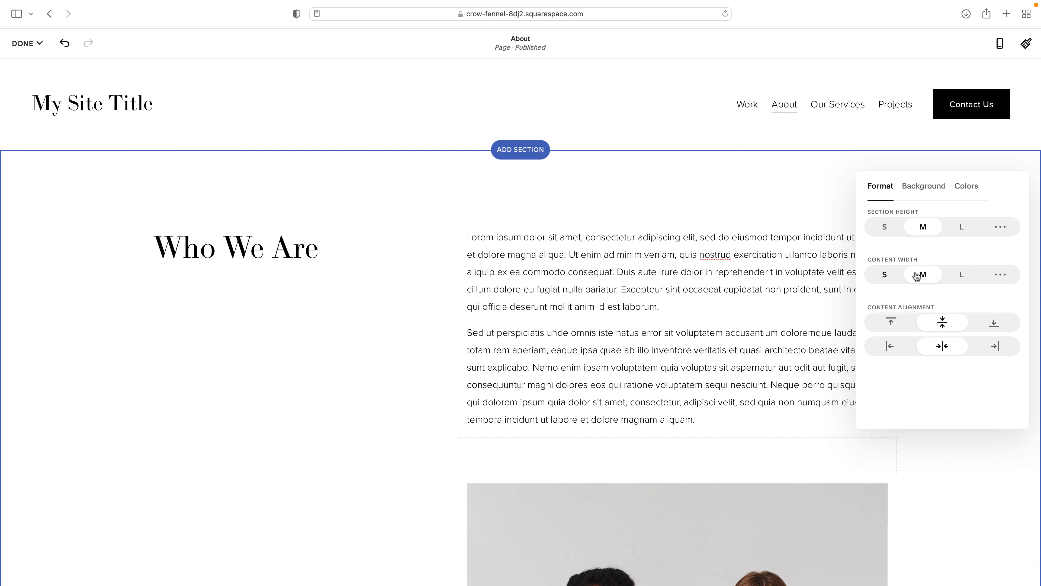
pyautogui.click(750, 273)
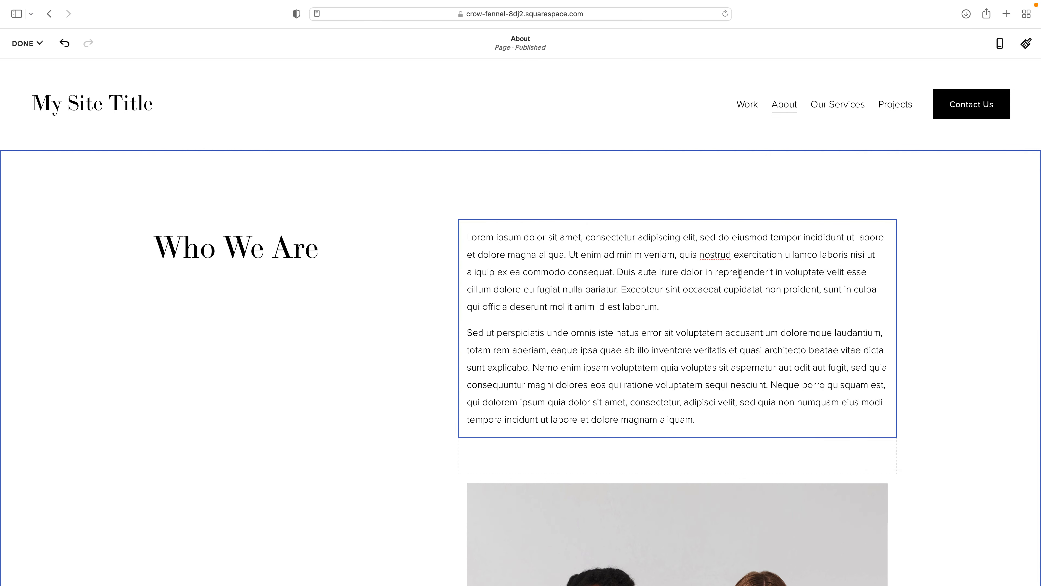
# - Replace the team photo on the About page with an upload of background-image.jpg from the images folder
pyautogui.scroll(-6, 740, 273)
pyautogui.scroll(-10, 740, 273)
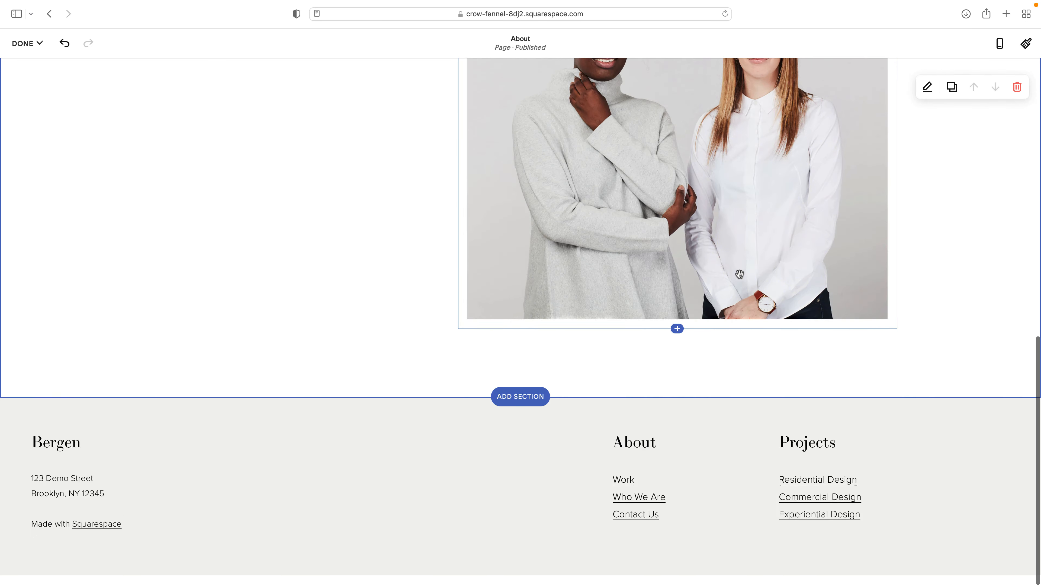
pyautogui.scroll(16, 740, 273)
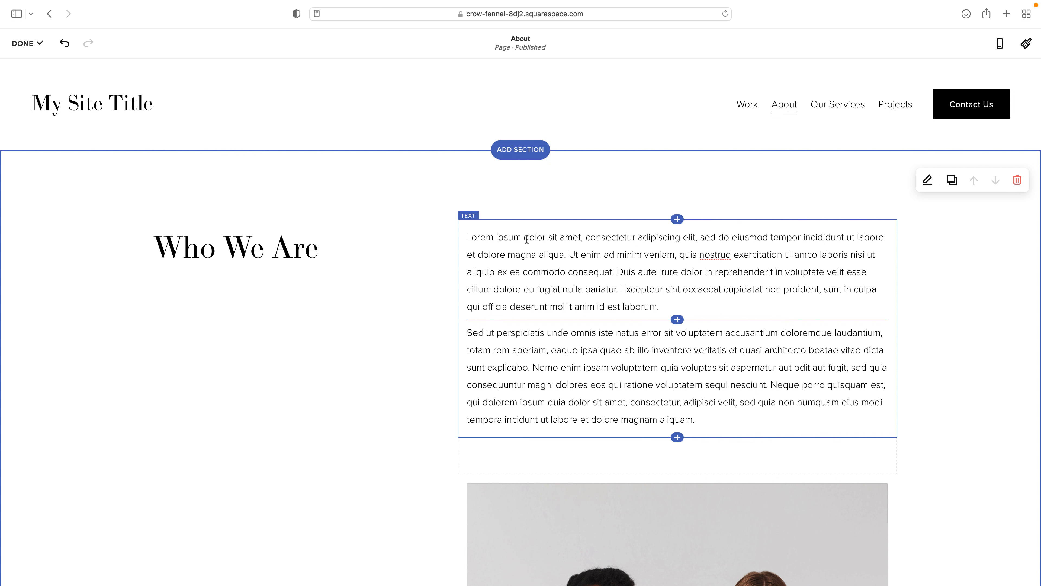
pyautogui.scroll(-10, 699, 305)
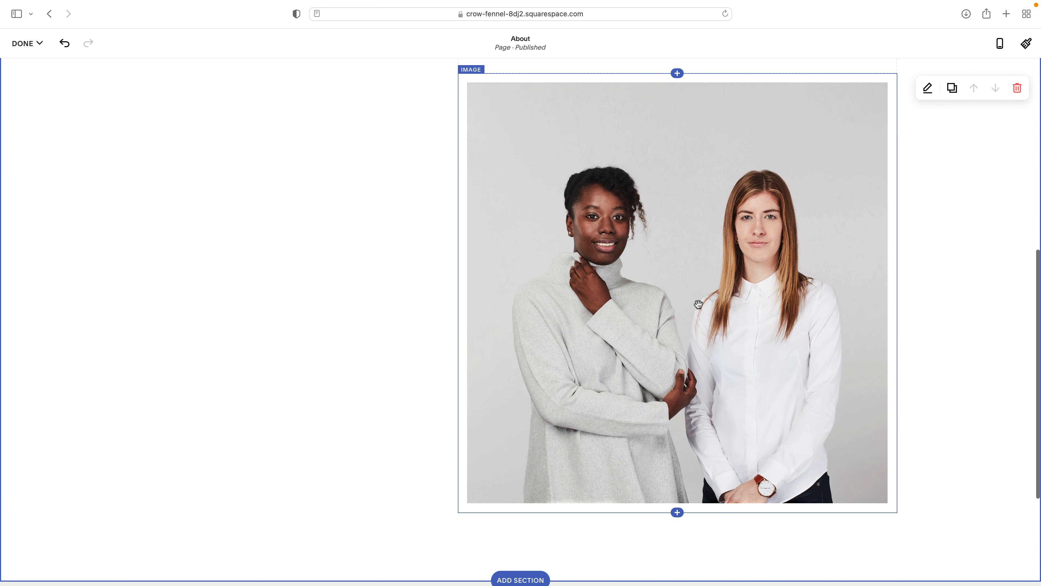
pyautogui.click(738, 267)
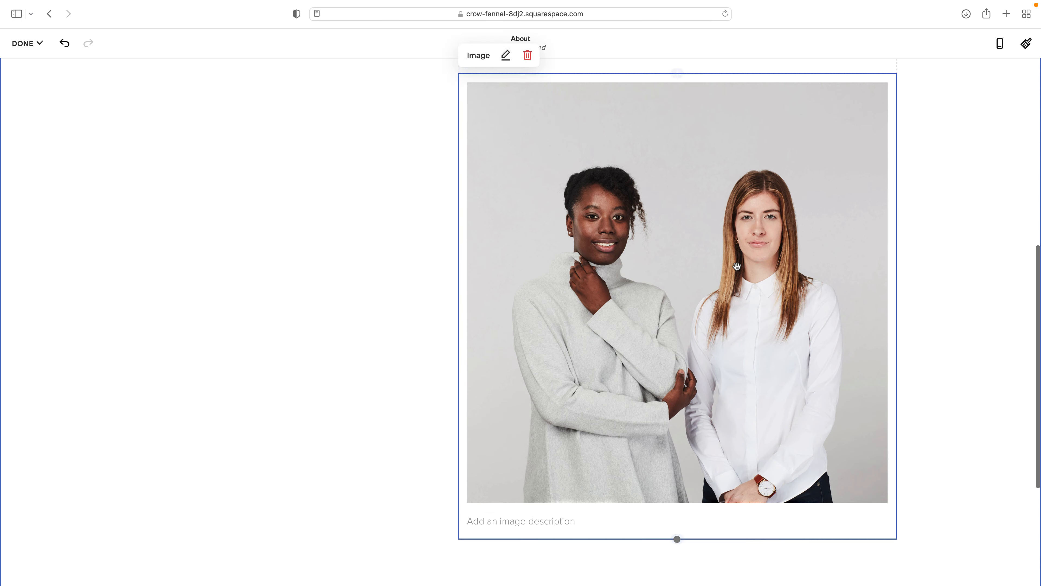
pyautogui.scroll(2, 737, 266)
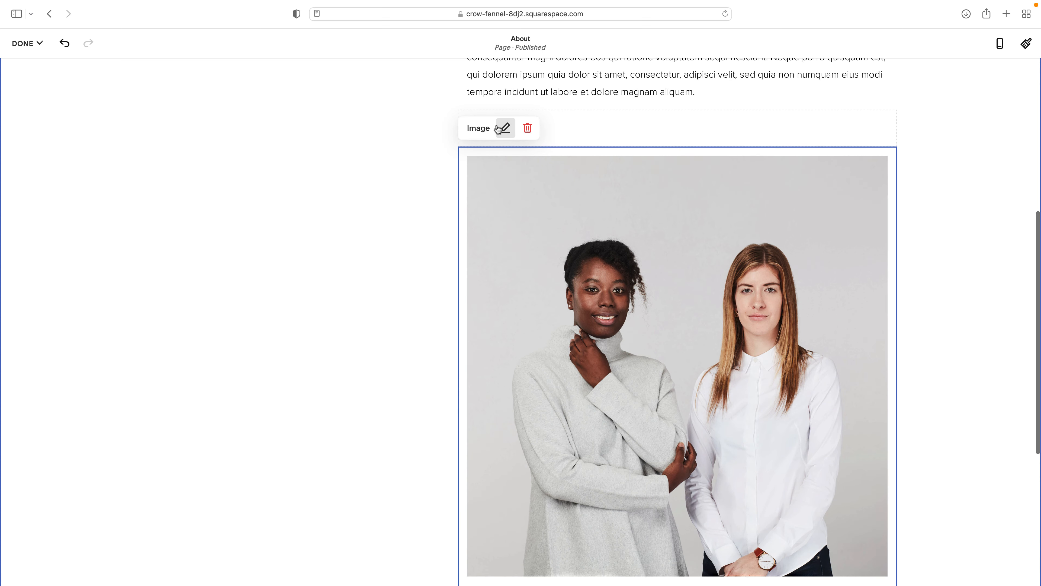
pyautogui.click(506, 129)
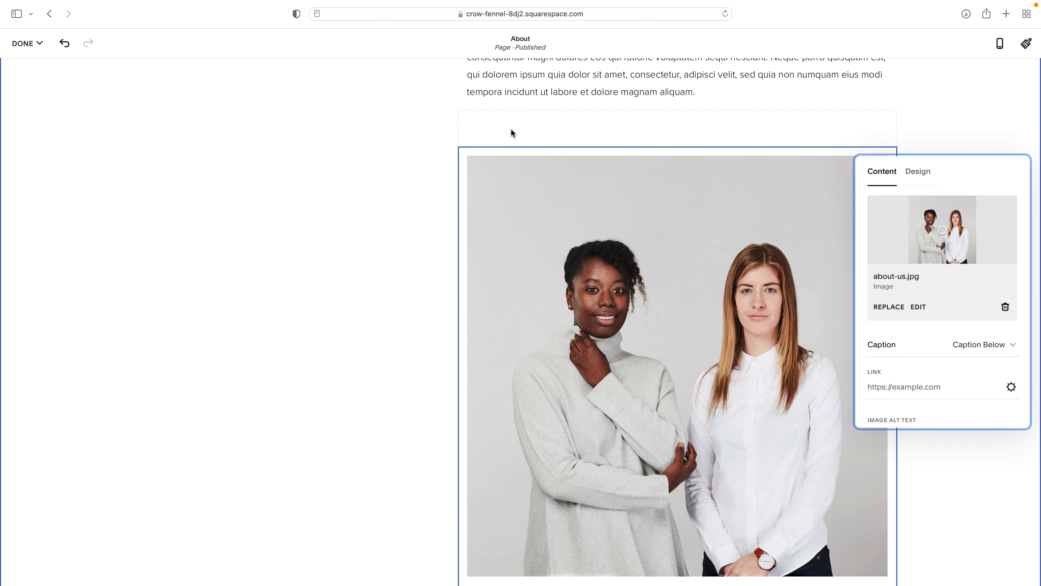
pyautogui.click(889, 306)
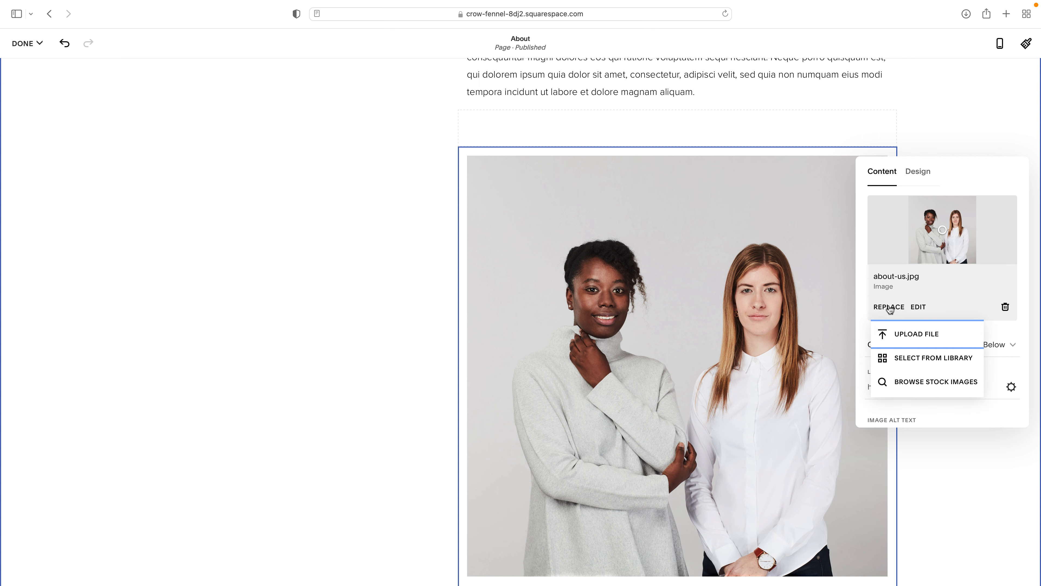
pyautogui.click(911, 334)
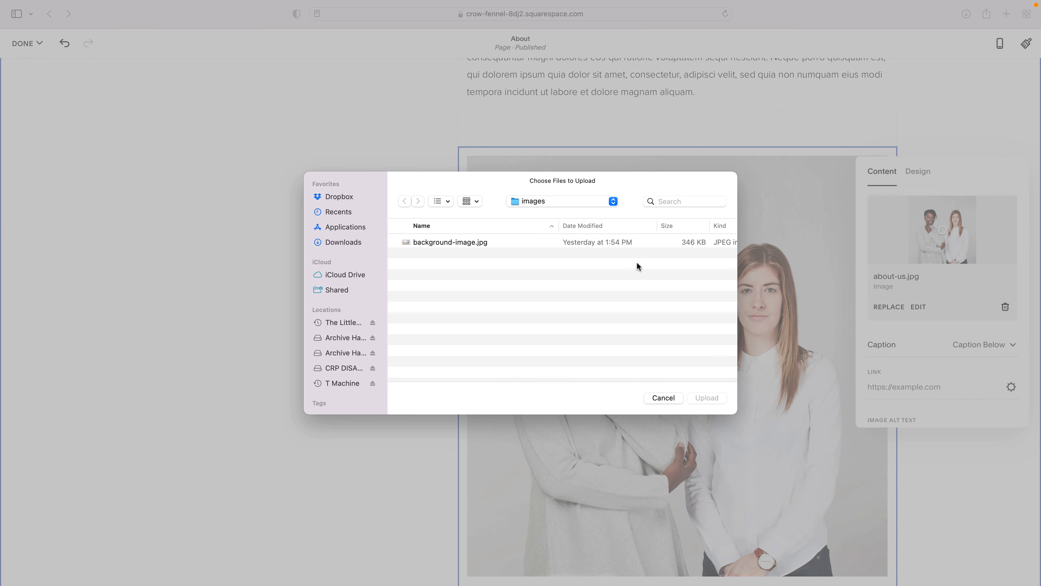
pyautogui.click(543, 243)
pyautogui.doubleClick(543, 242)
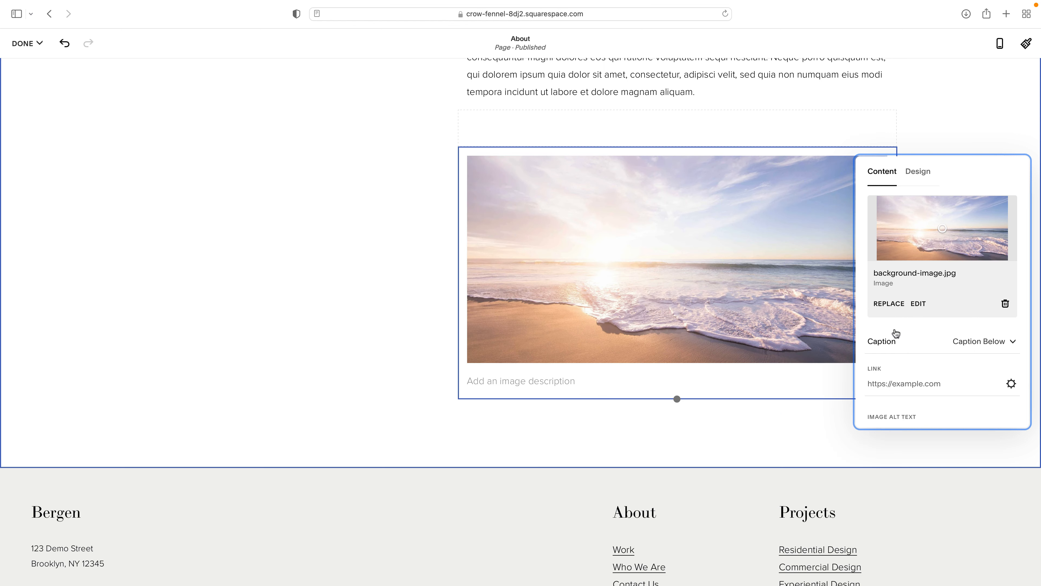
# - Set the new image's alt text to "Evening sunset over ocean with soft lighting" and close its settings
pyautogui.scroll(-3, 924, 342)
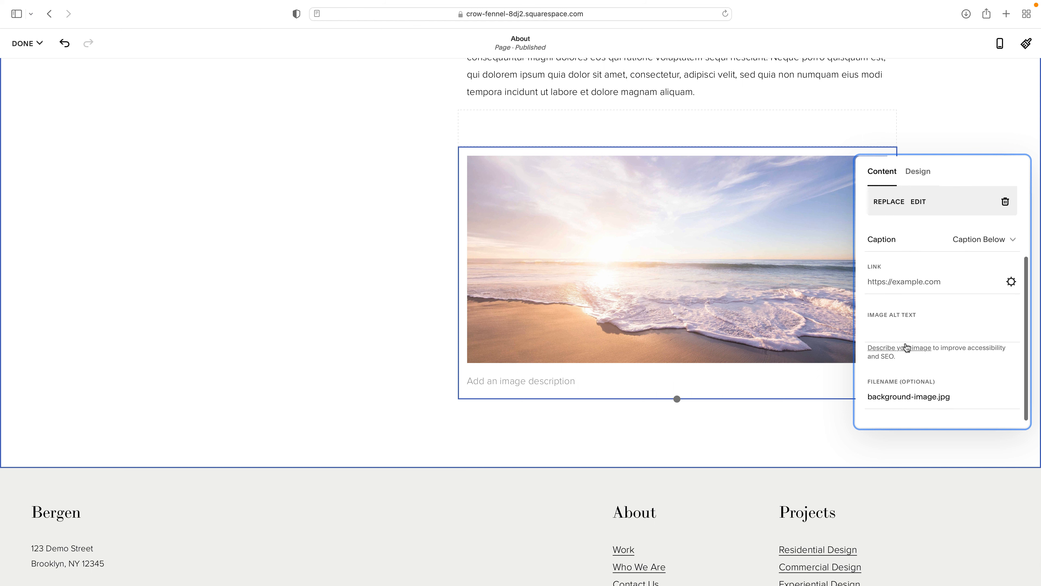
pyautogui.click(931, 331)
pyautogui.write('E')
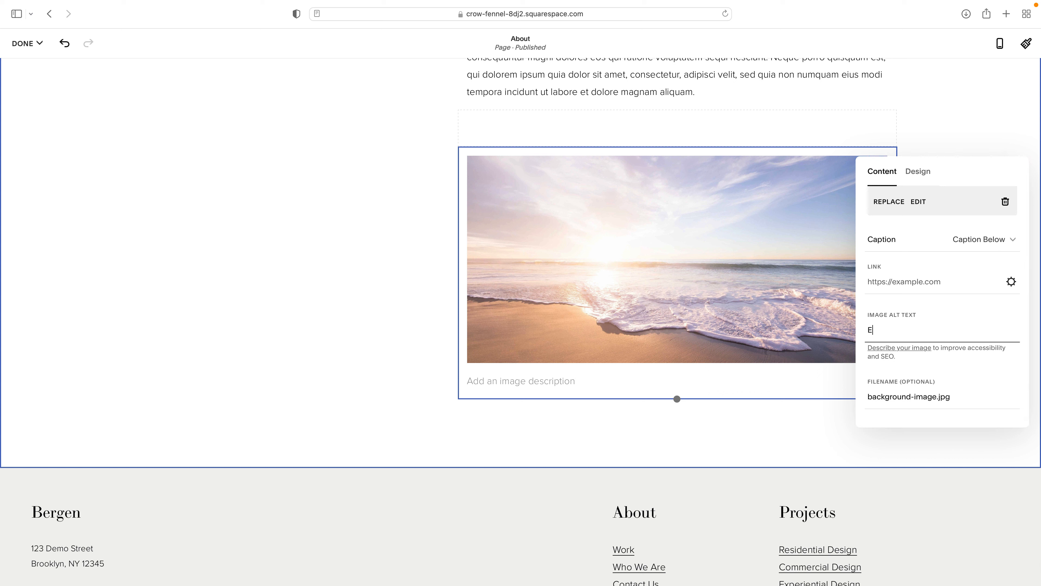
pyautogui.write('vening sunset over ocean with')
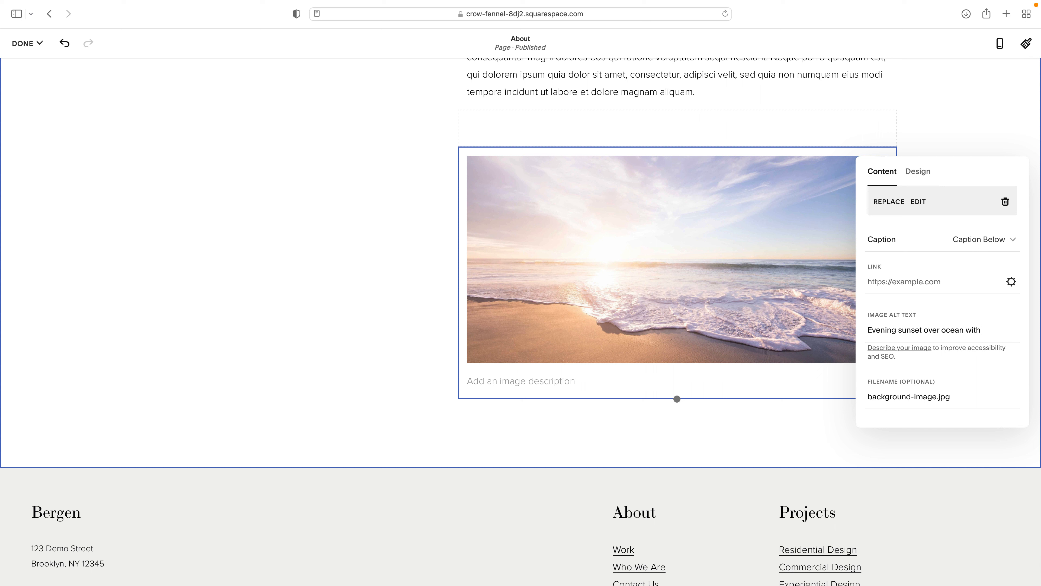
pyautogui.write(' soft lighting')
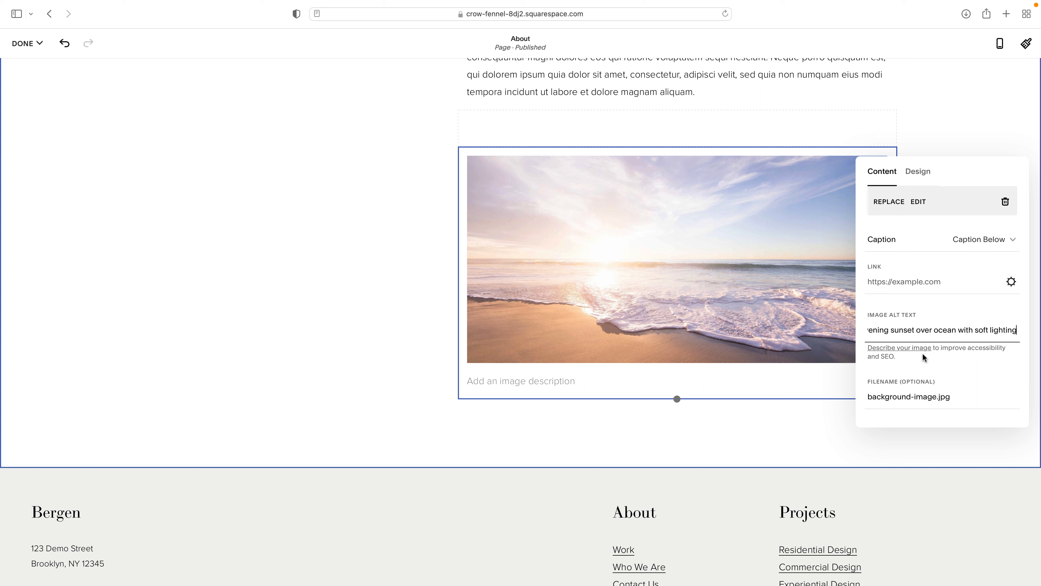
pyautogui.doubleClick(882, 359)
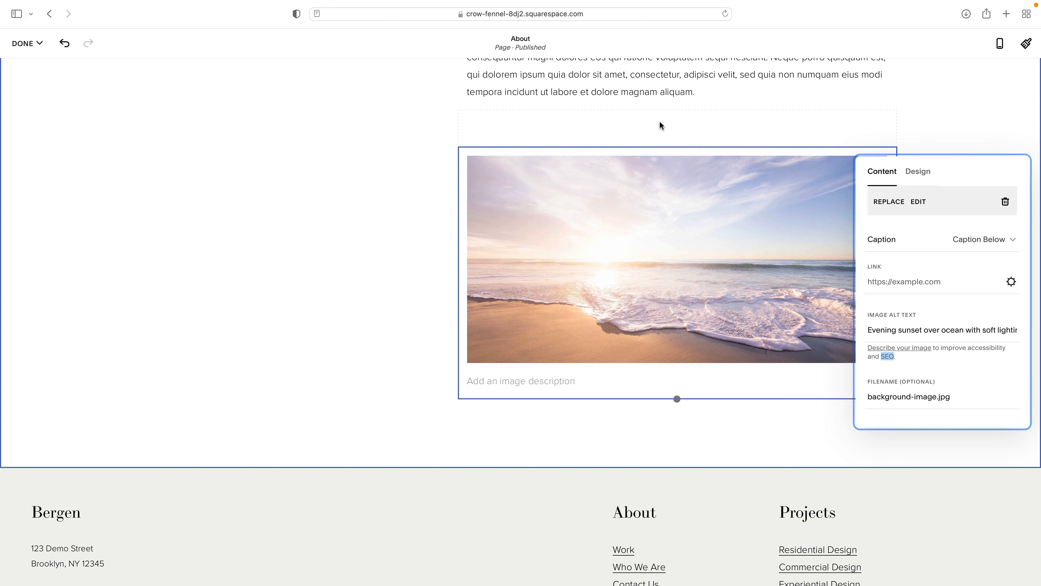
pyautogui.click(657, 131)
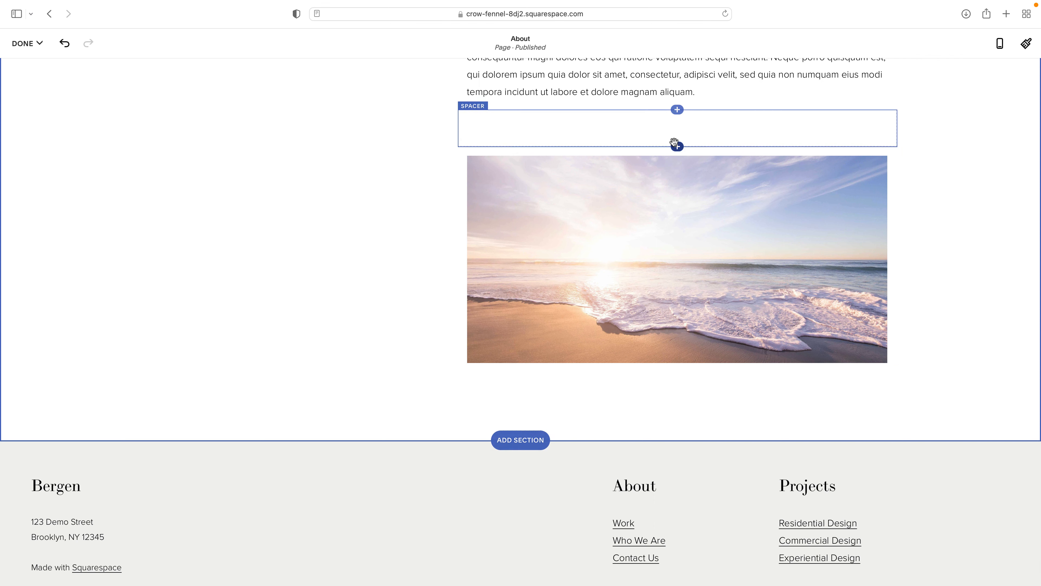
# - Move the beach image between the two text paragraphs of the "Who We Are" section
pyautogui.scroll(2, 595, 168)
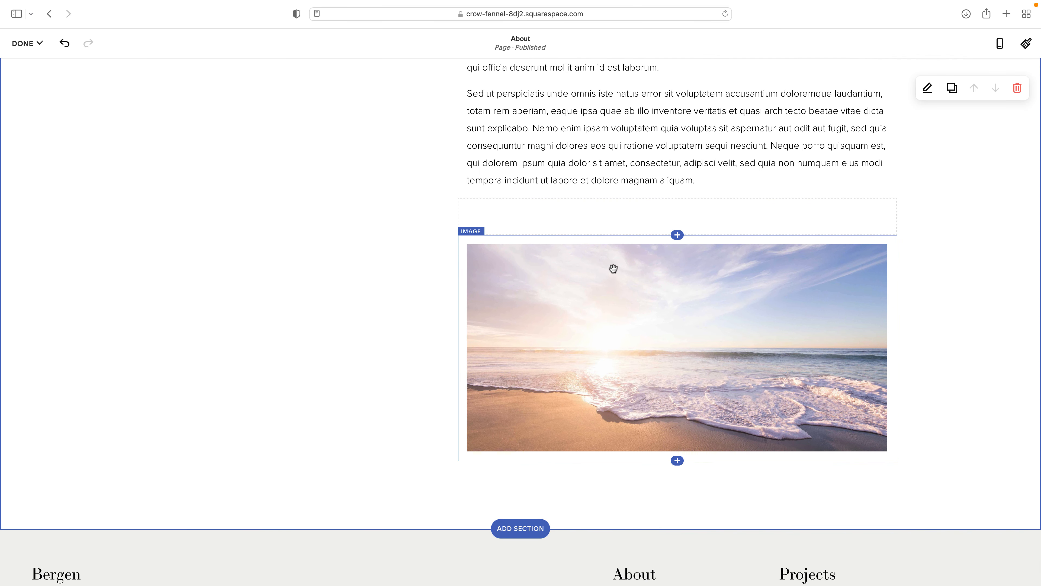
pyautogui.scroll(2, 613, 267)
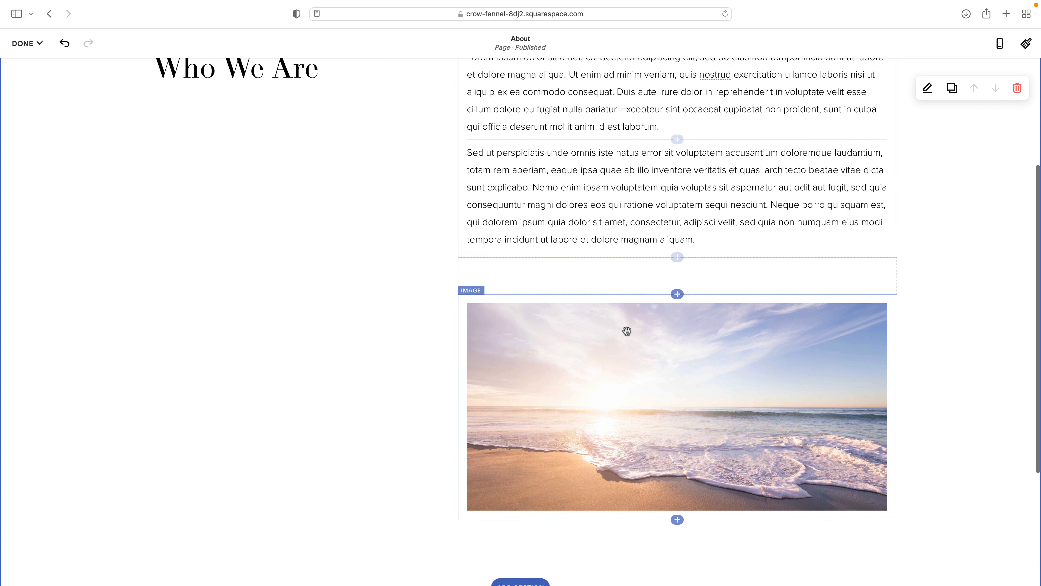
pyautogui.moveTo(628, 302); pyautogui.dragTo(633, 175)
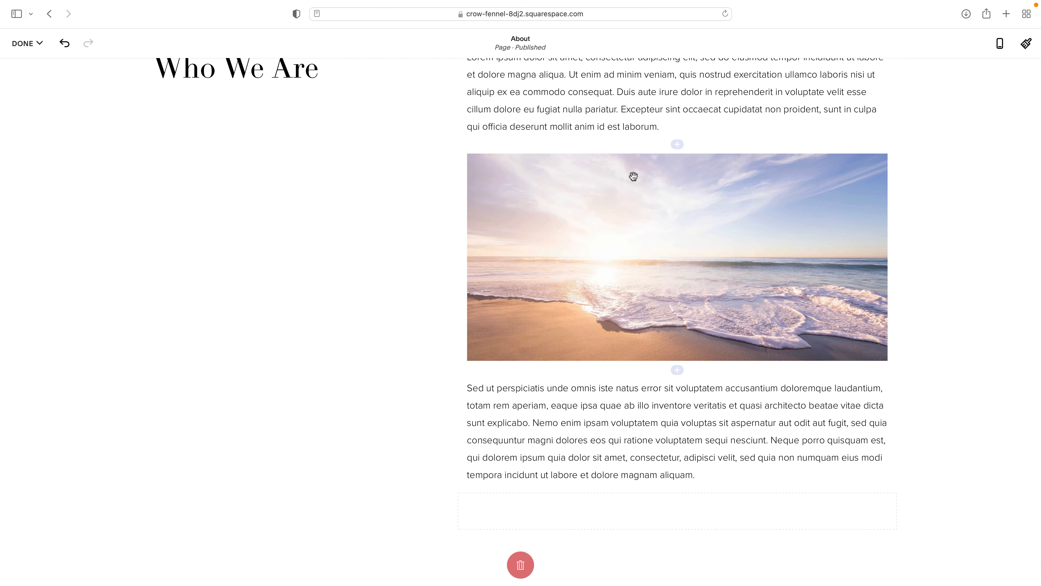
# - Insert a quote block between the first paragraph and the beach image
pyautogui.scroll(5, 634, 176)
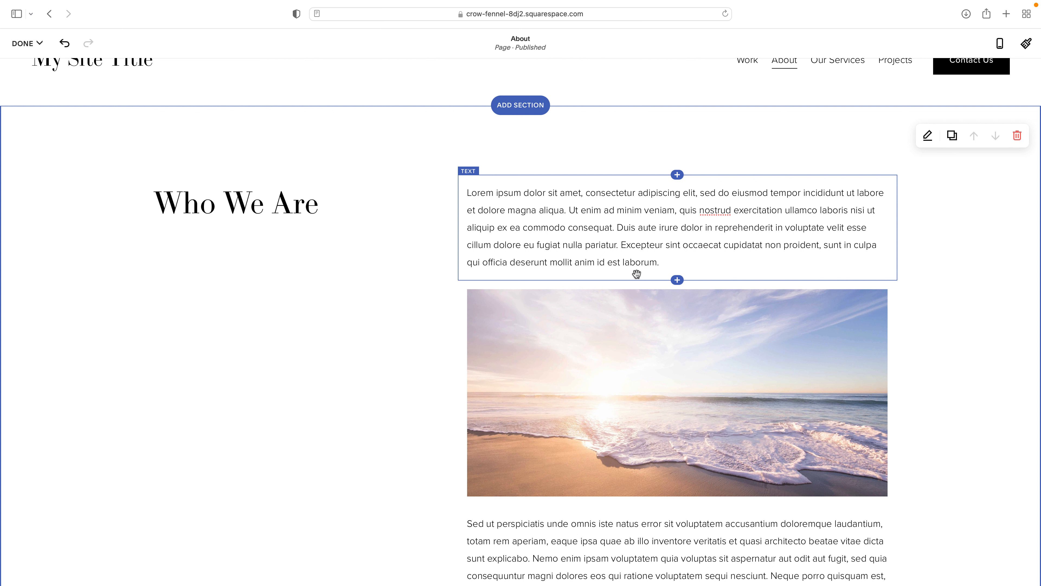
pyautogui.click(678, 281)
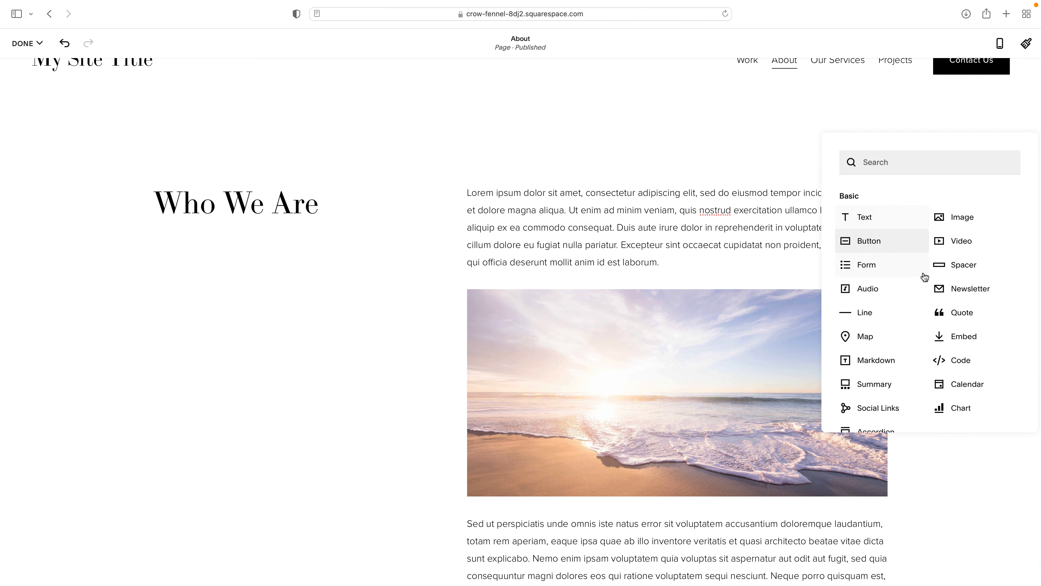
pyautogui.click(949, 318)
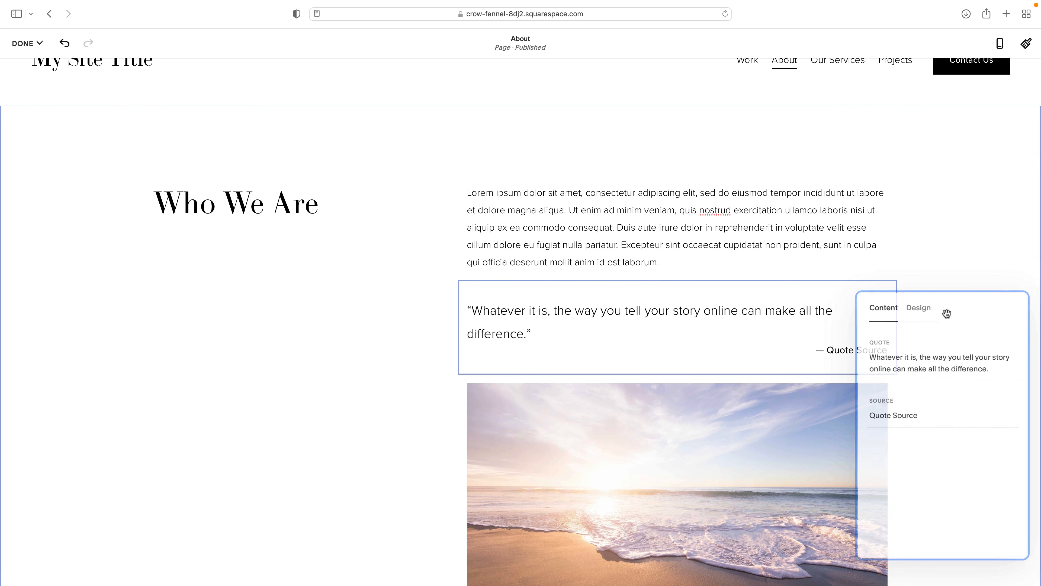
# - Replace the placeholder quote text with "All the news that's fit to print."
pyautogui.tripleClick(908, 364)
pyautogui.press('BackSpace')
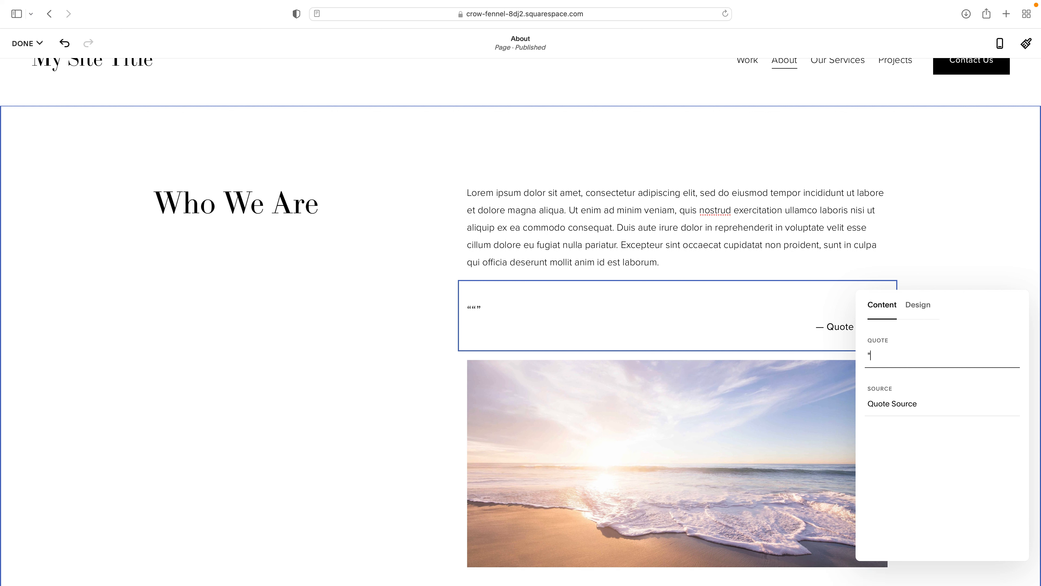
pyautogui.write('All the NEws')
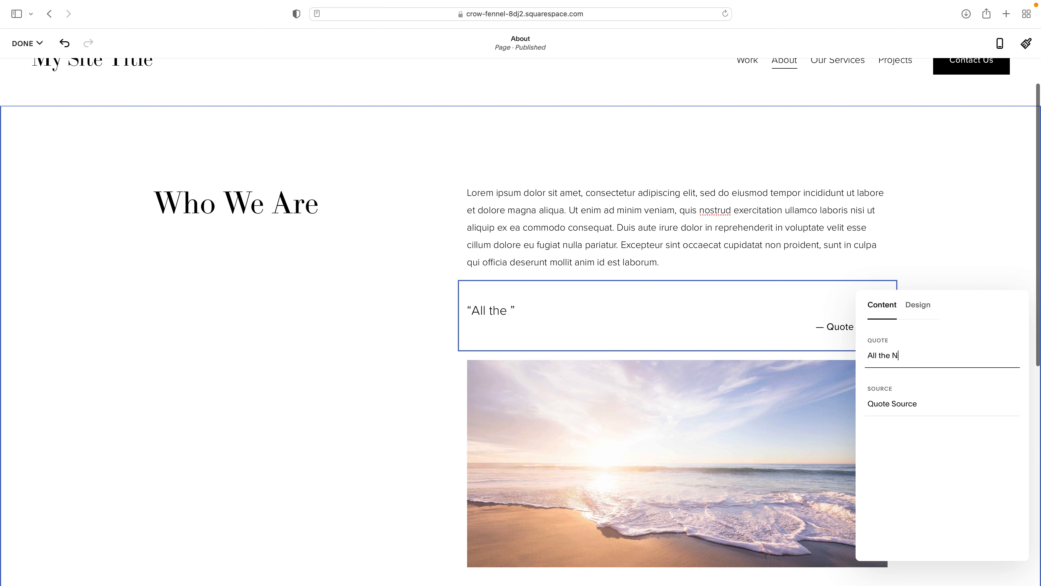
pyautogui.press('BackSpace')
pyautogui.press('BackSpace')
pyautogui.press('BackSpace')
pyautogui.press('BackSpace')
pyautogui.write('n')
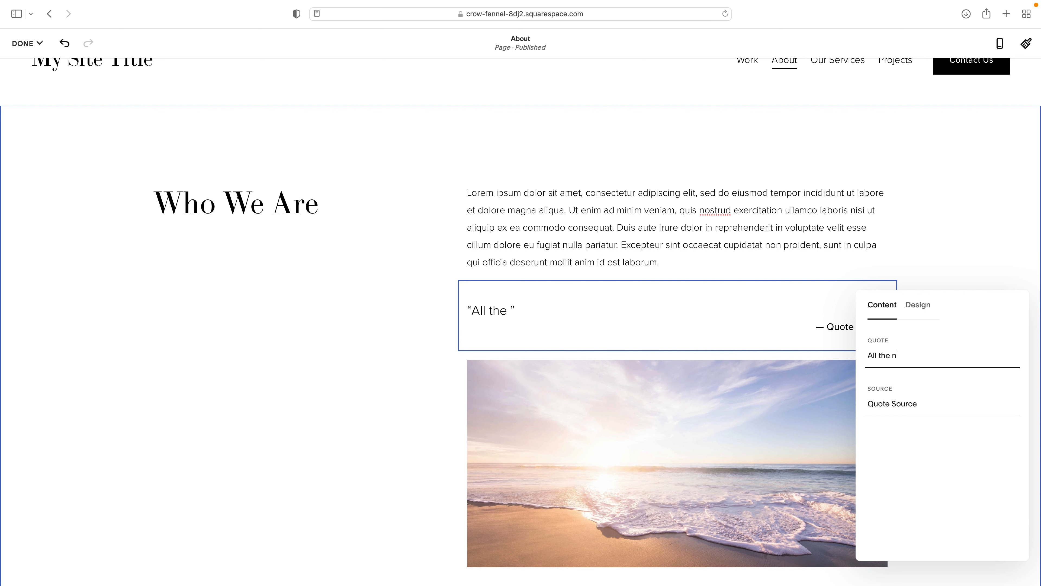
pyautogui.write("ews that's fit to to p")
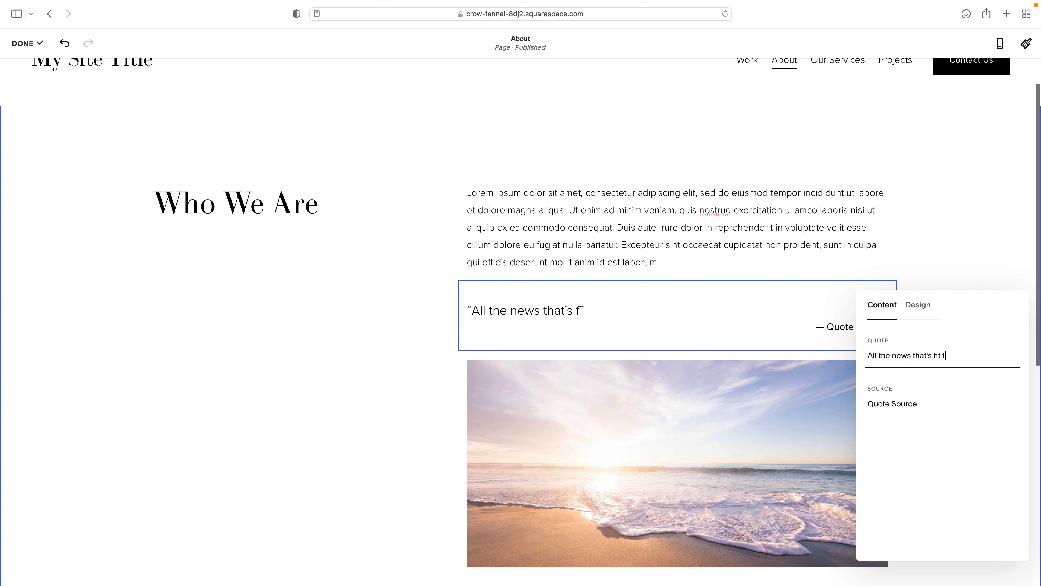
pyautogui.press('BackSpace')
pyautogui.press('BackSpace')
pyautogui.press('BackSpace')
pyautogui.press('BackSpace')
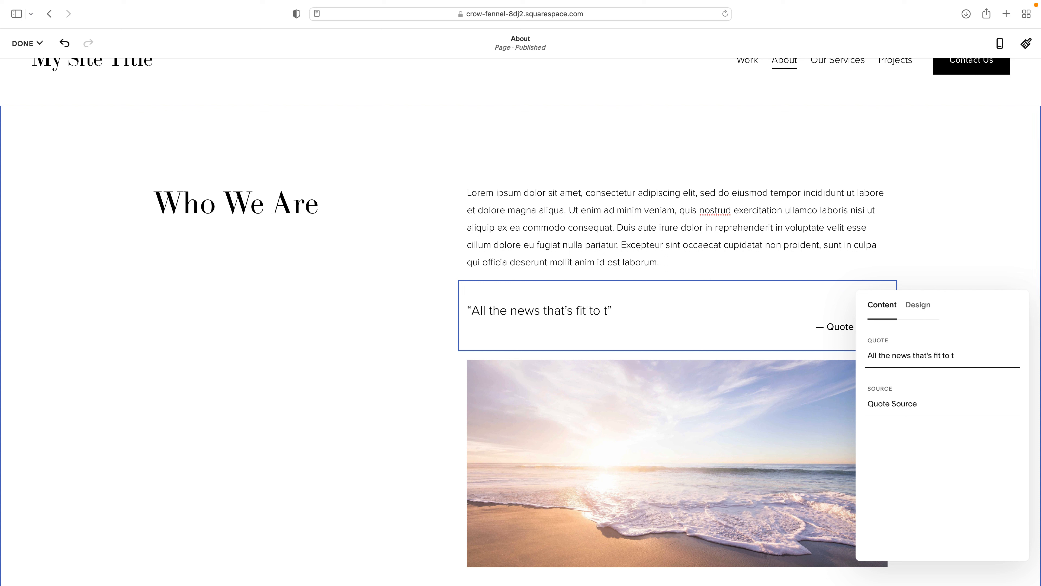
pyautogui.write('print.')
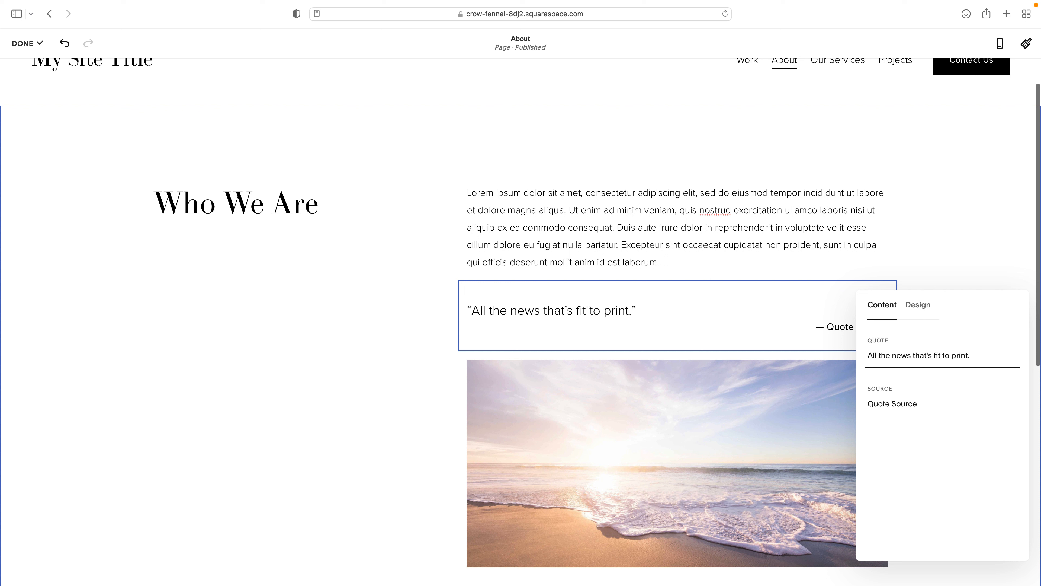
# - Set the quote's source to "New York Times"
pyautogui.click(896, 406)
pyautogui.doubleClick(895, 406)
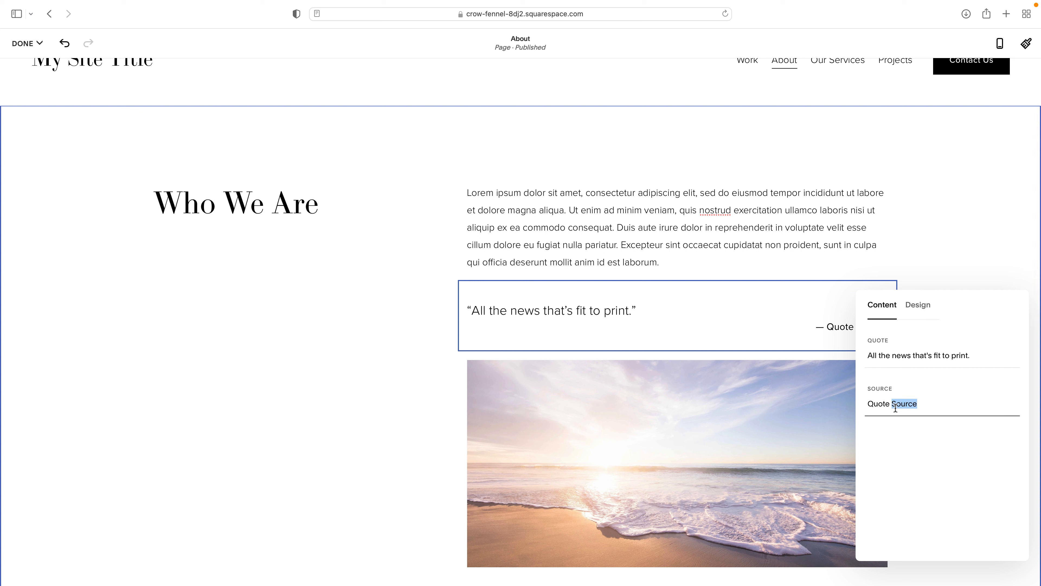
pyautogui.tripleClick(896, 406)
pyautogui.write('New York Times')
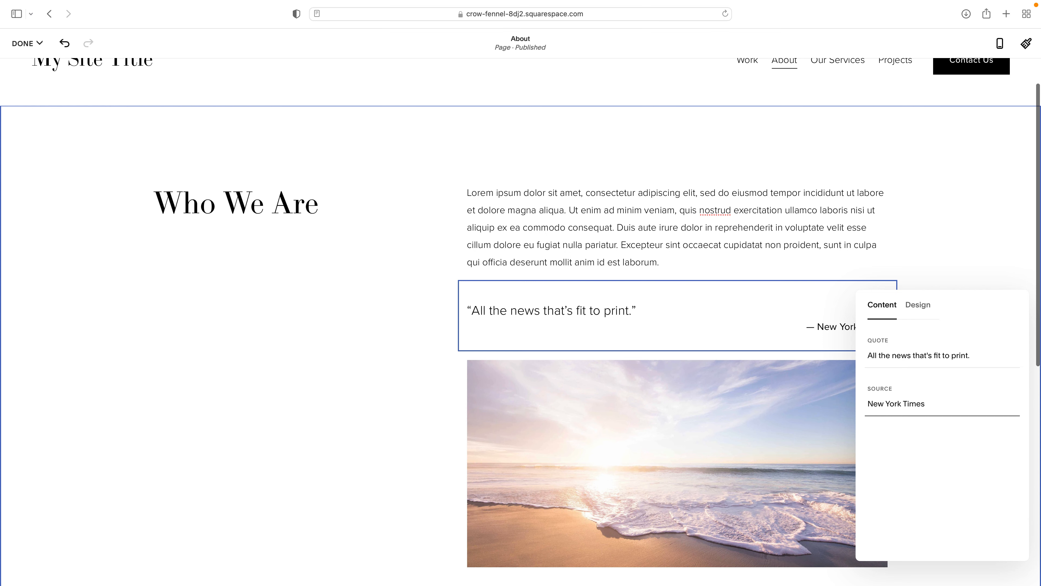
pyautogui.scroll(-4, 707, 404)
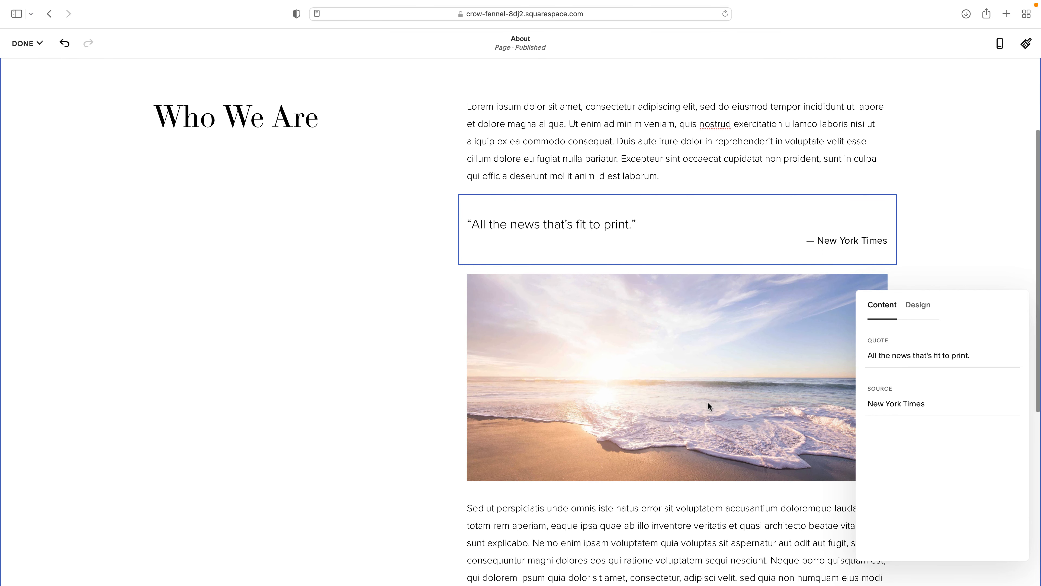
# - Try the Fade In animation on the quote block, set its animation to None, and close the block settings
pyautogui.click(918, 306)
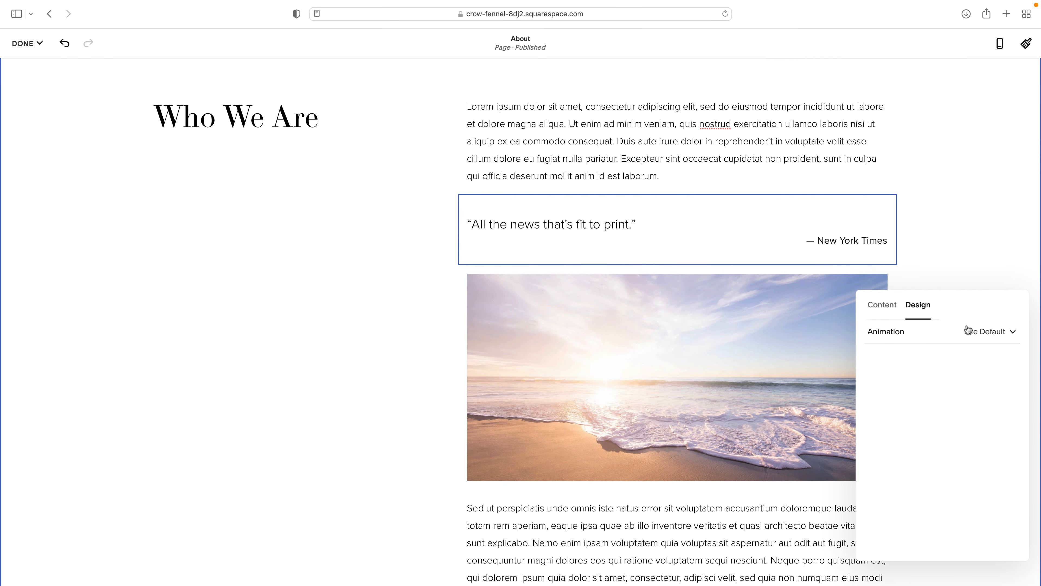
pyautogui.click(979, 331)
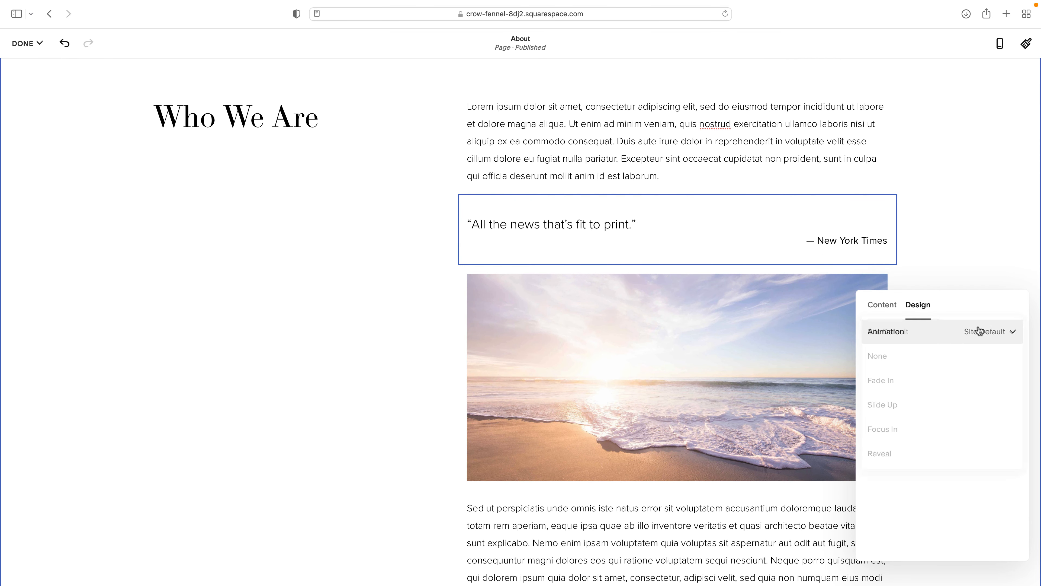
pyautogui.click(898, 381)
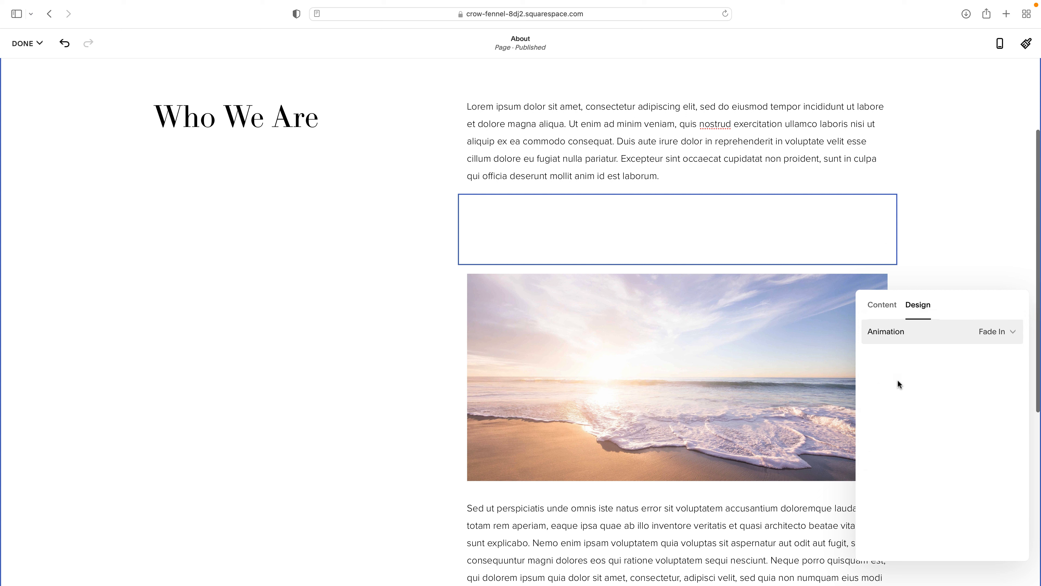
pyautogui.click(1002, 332)
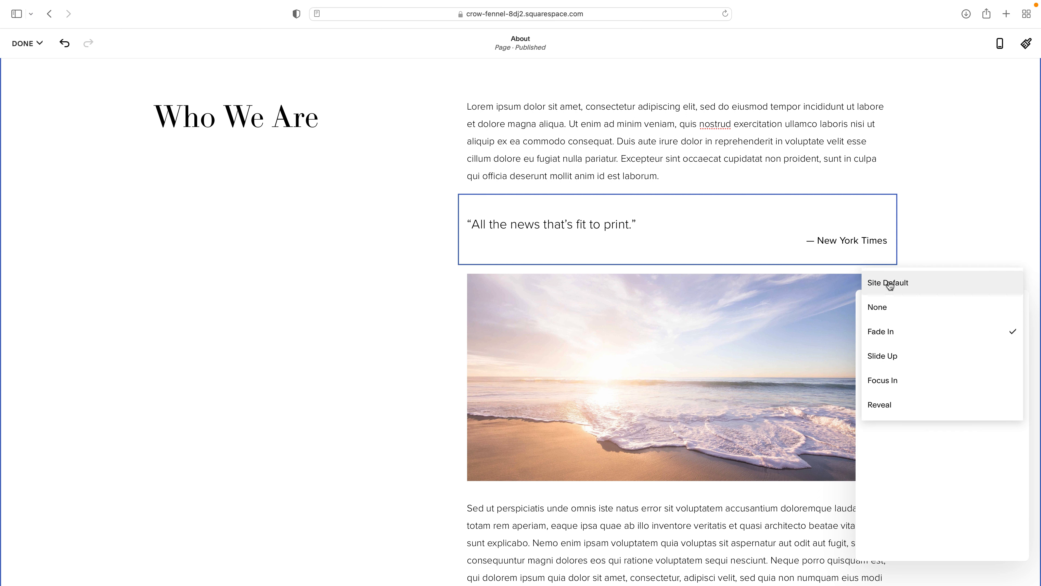
pyautogui.click(888, 306)
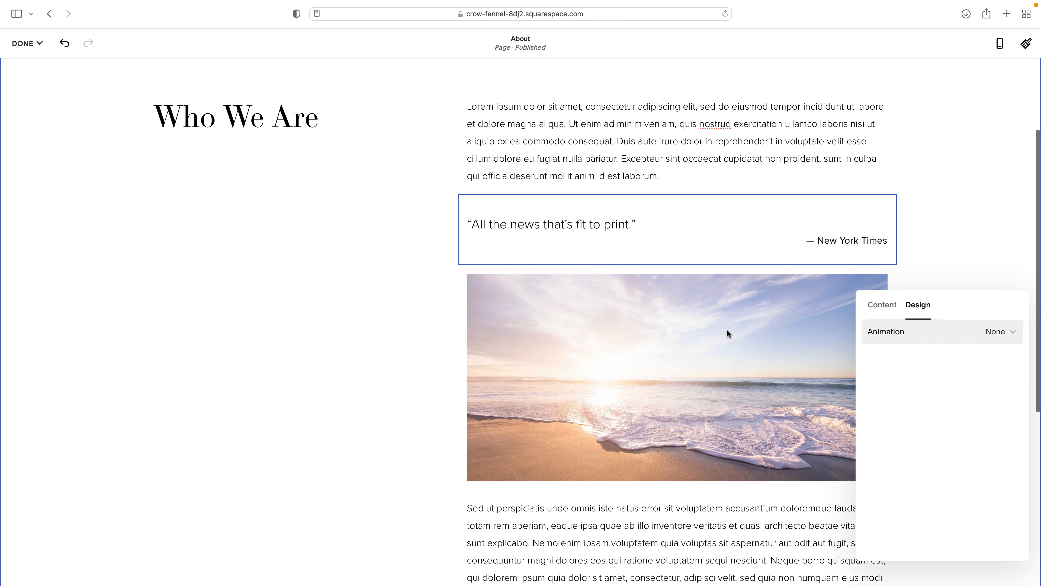
pyautogui.scroll(1, 727, 330)
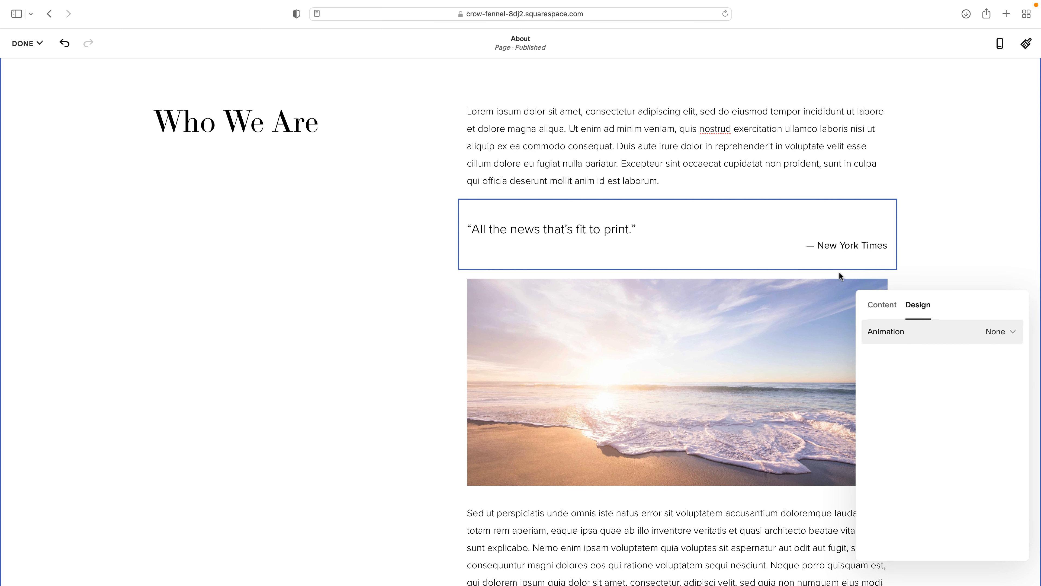
pyautogui.click(880, 315)
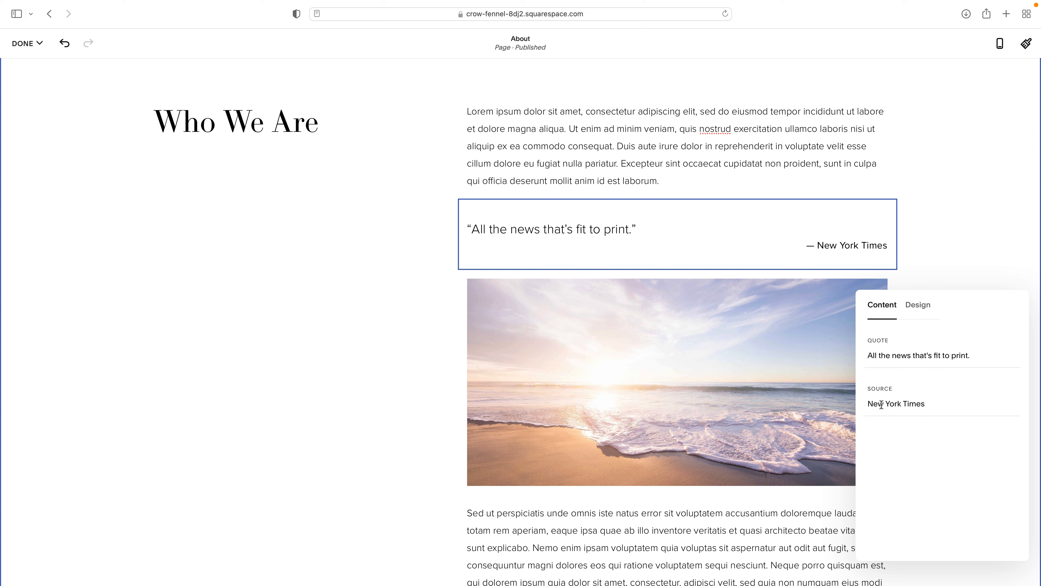
pyautogui.click(917, 241)
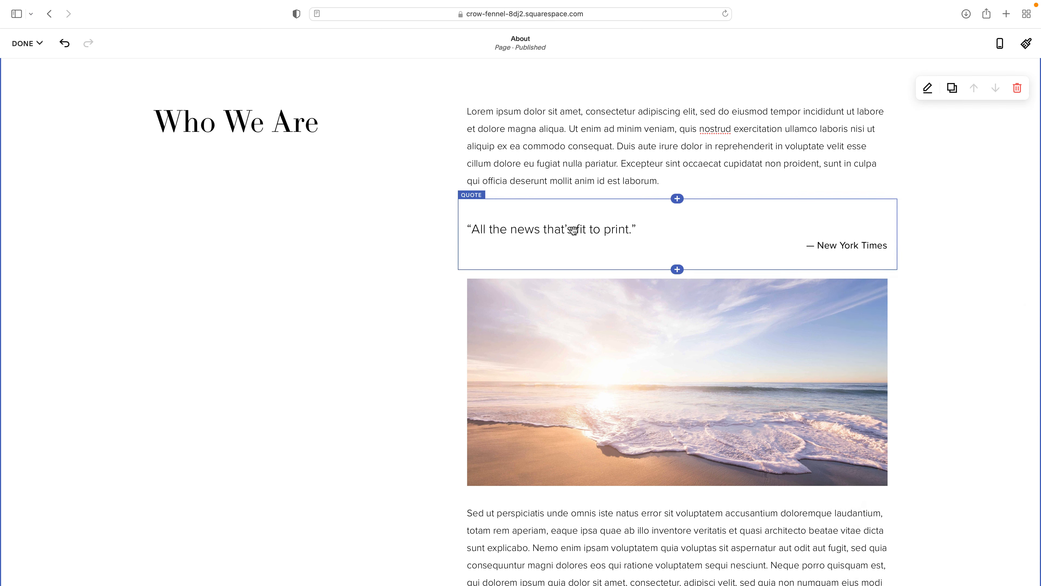
# - Move the quote block below the beach image and save the About page
pyautogui.moveTo(569, 207); pyautogui.dragTo(529, 495)
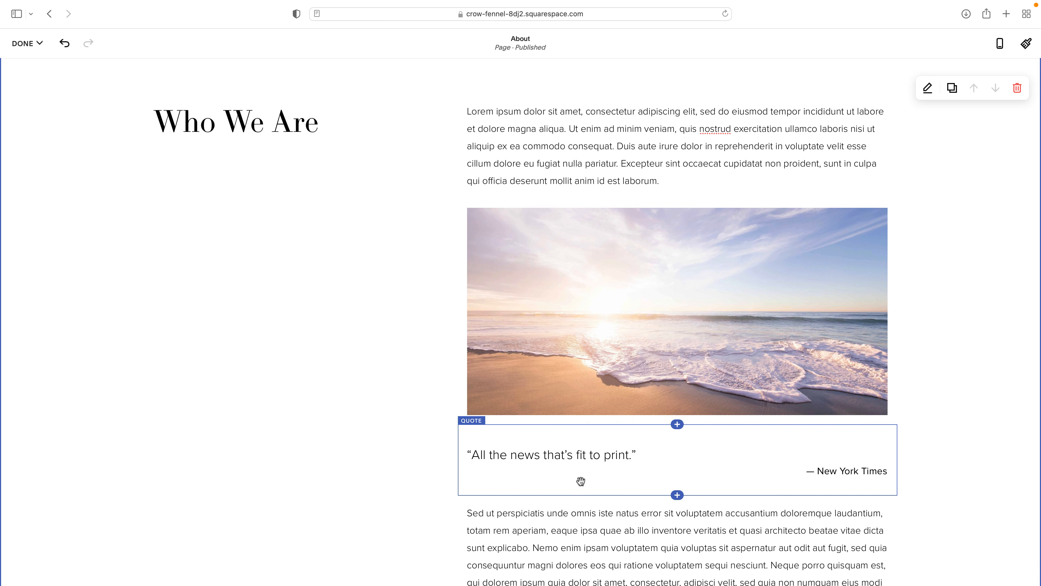
pyautogui.click(591, 442)
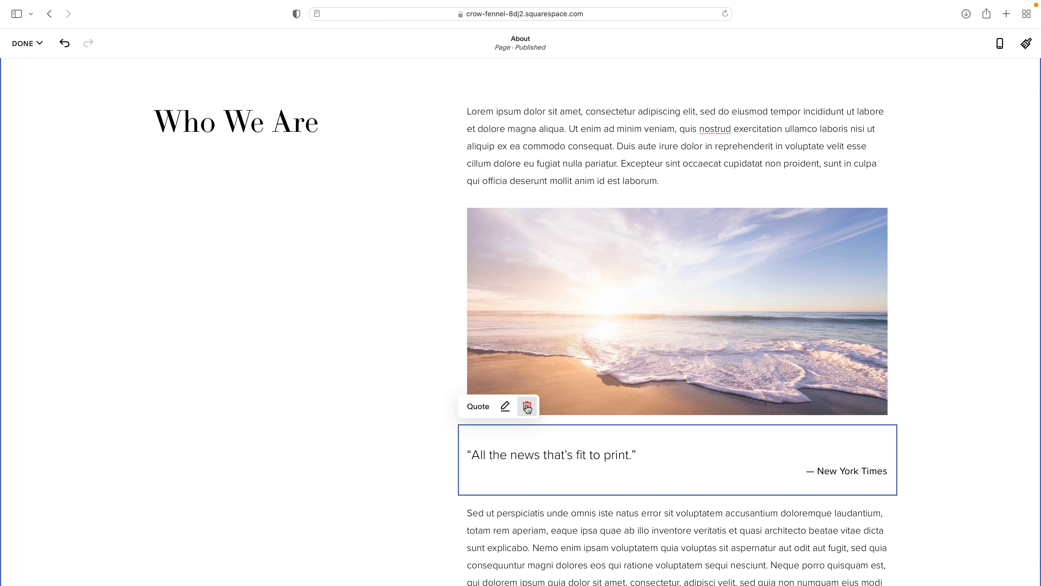
pyautogui.scroll(3, 516, 221)
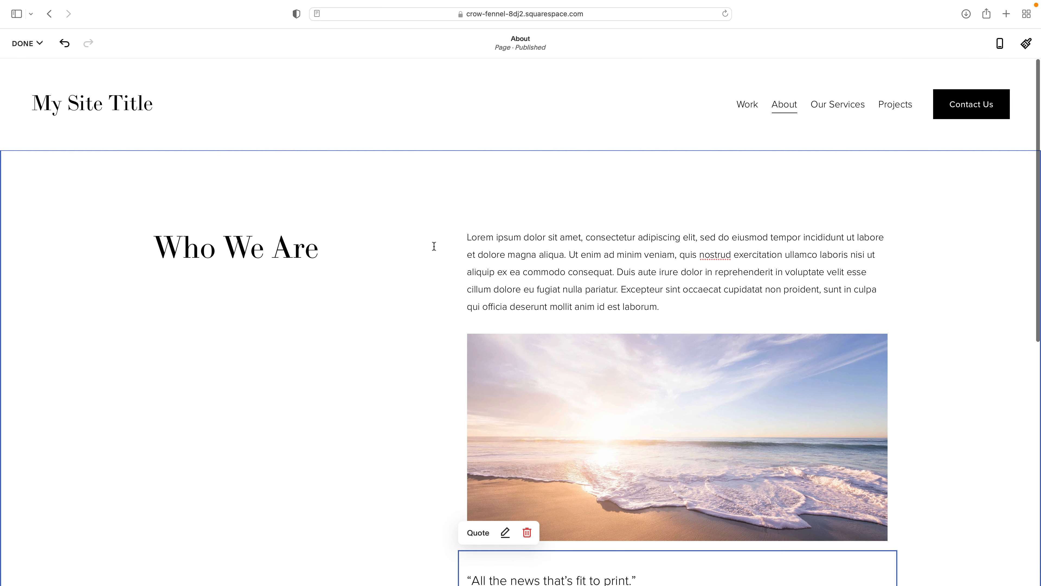
pyautogui.click(27, 43)
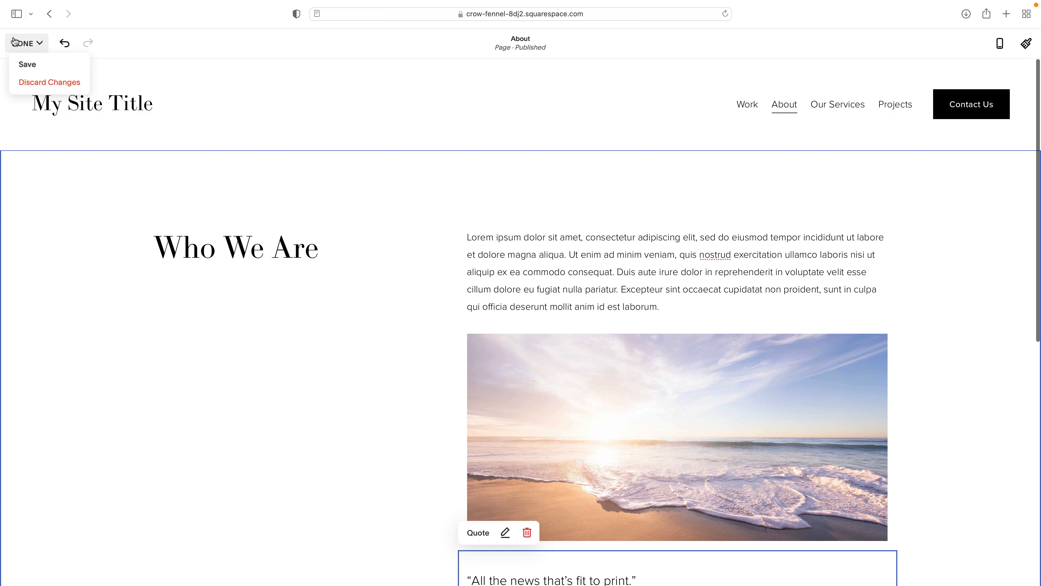
pyautogui.click(24, 62)
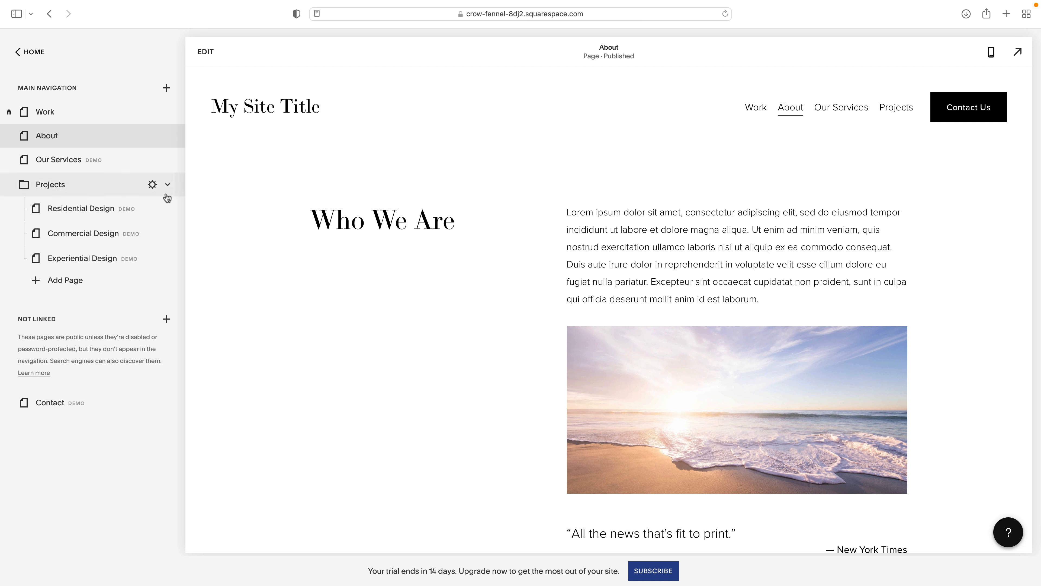
# - Add a blank page among the not linked pages and name it "Secret About Page"
pyautogui.click(166, 319)
pyautogui.click(121, 76)
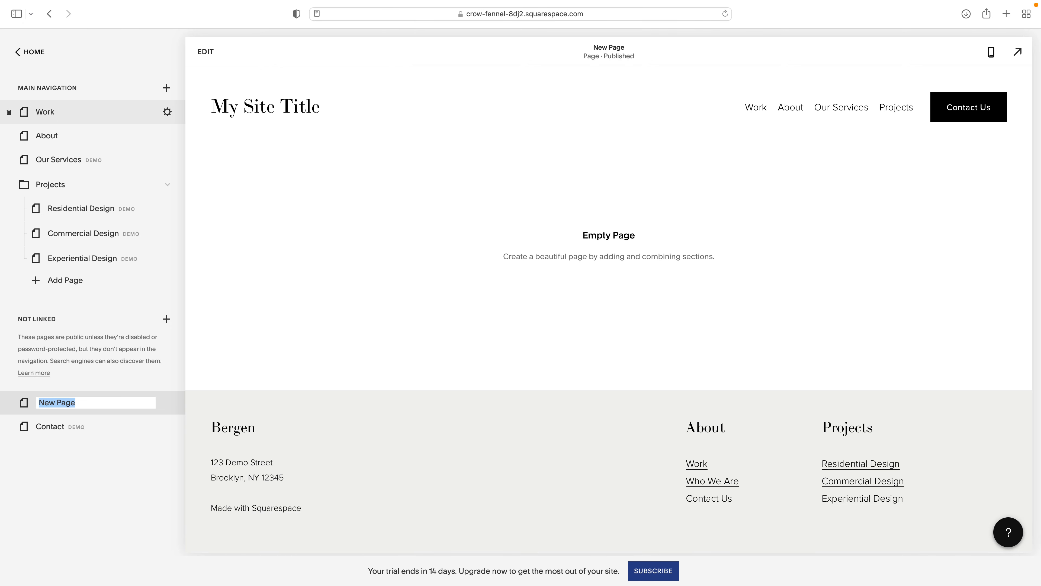
pyautogui.write('Secret About Page')
pyautogui.press('Return')
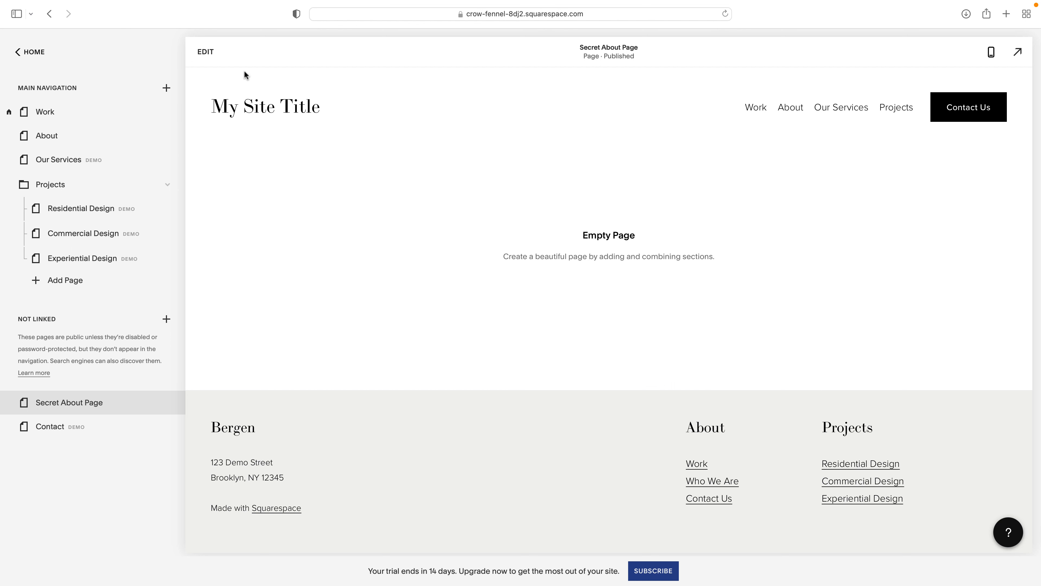
# - Start editing the Secret About Page and add the Headlines section with centered text and a button over a mountain image
pyautogui.click(210, 53)
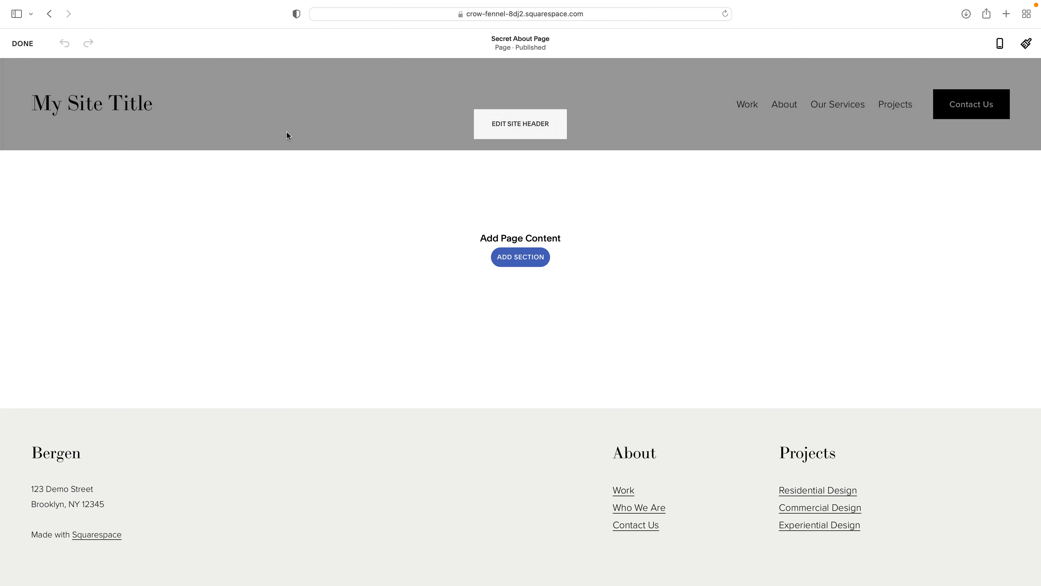
pyautogui.click(518, 263)
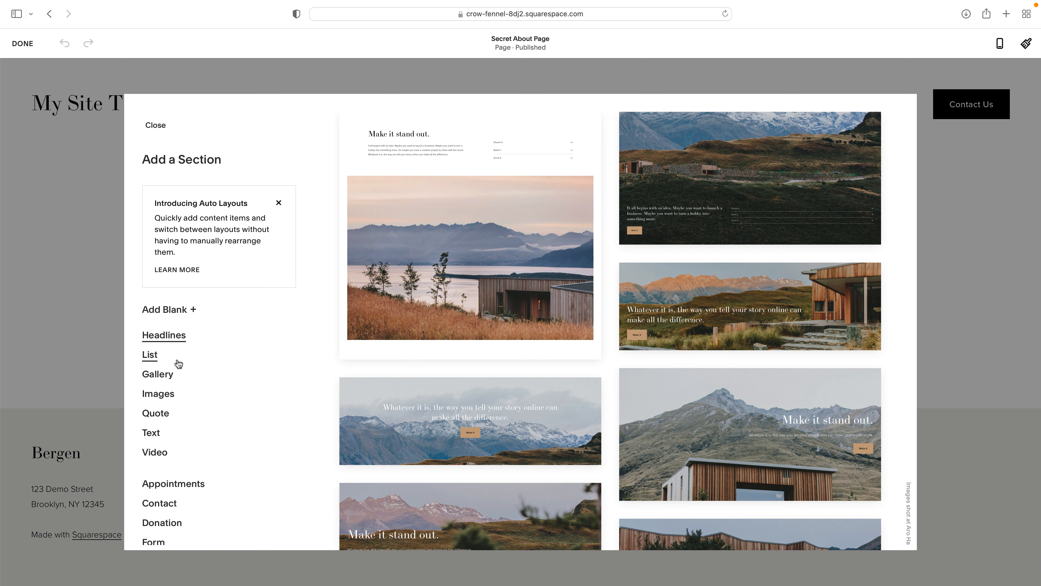
pyautogui.scroll(-5, 163, 365)
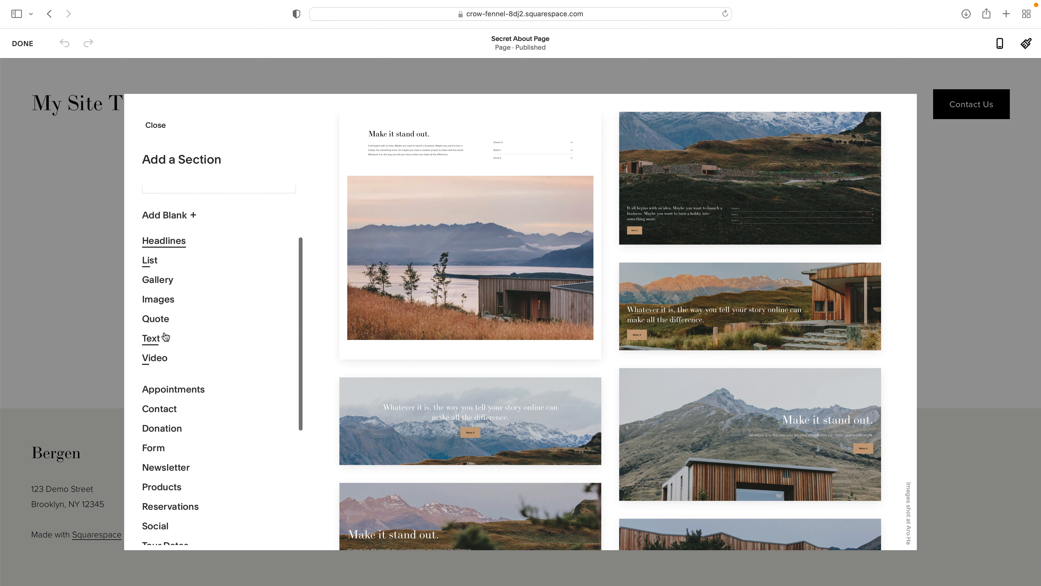
pyautogui.click(166, 280)
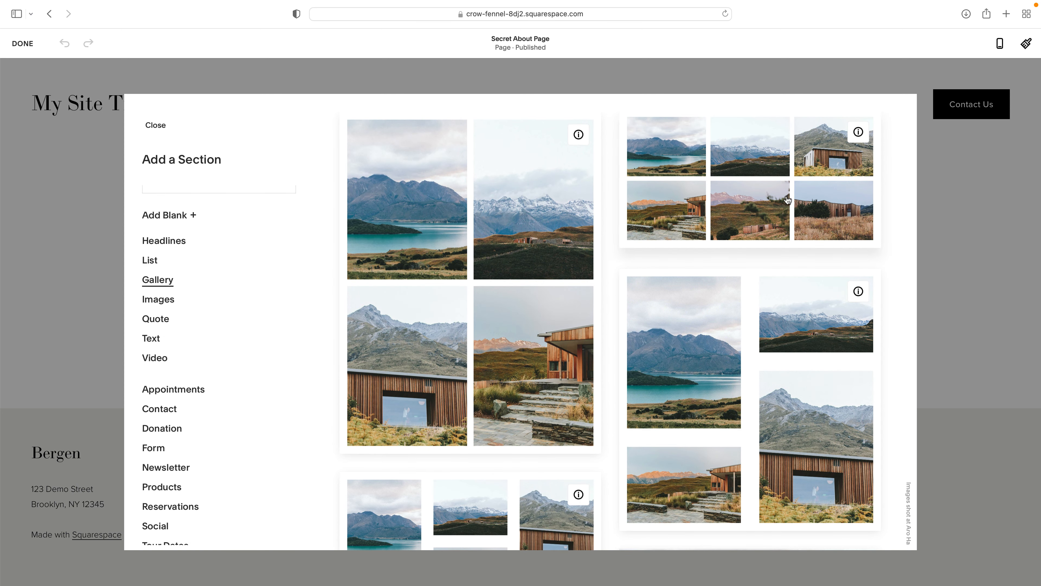
pyautogui.click(171, 297)
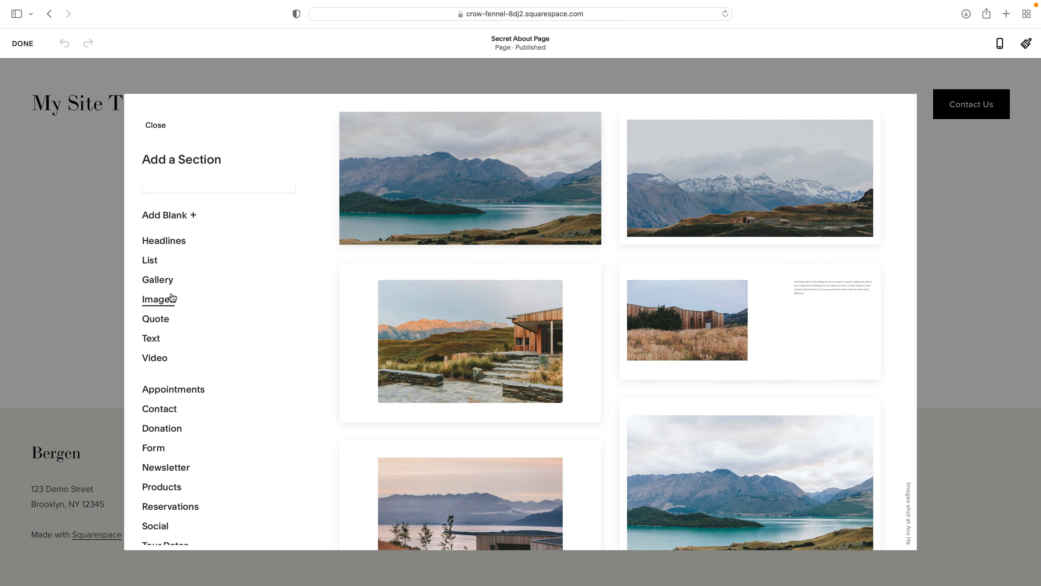
pyautogui.click(170, 248)
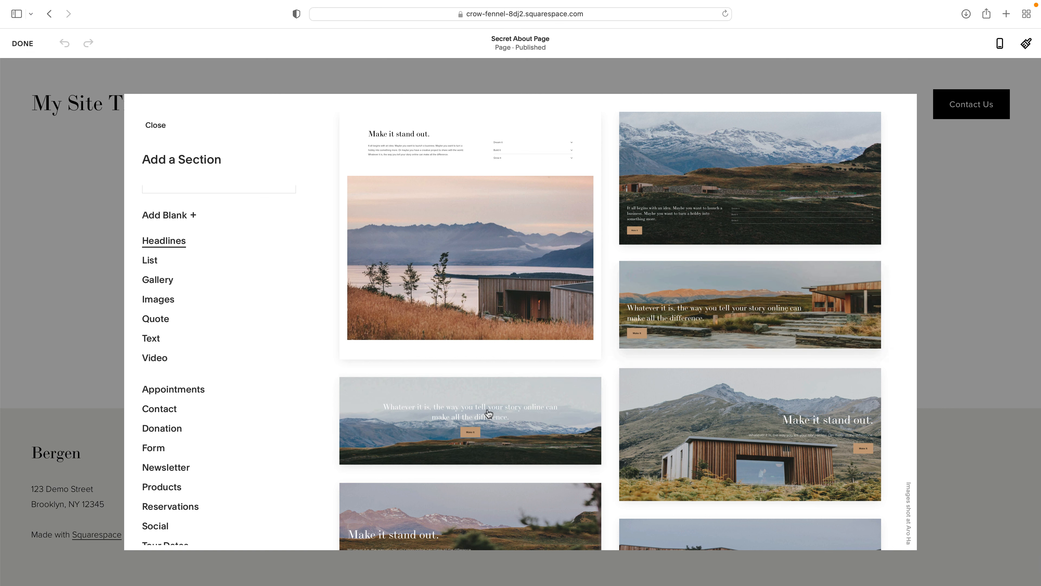
pyautogui.click(475, 417)
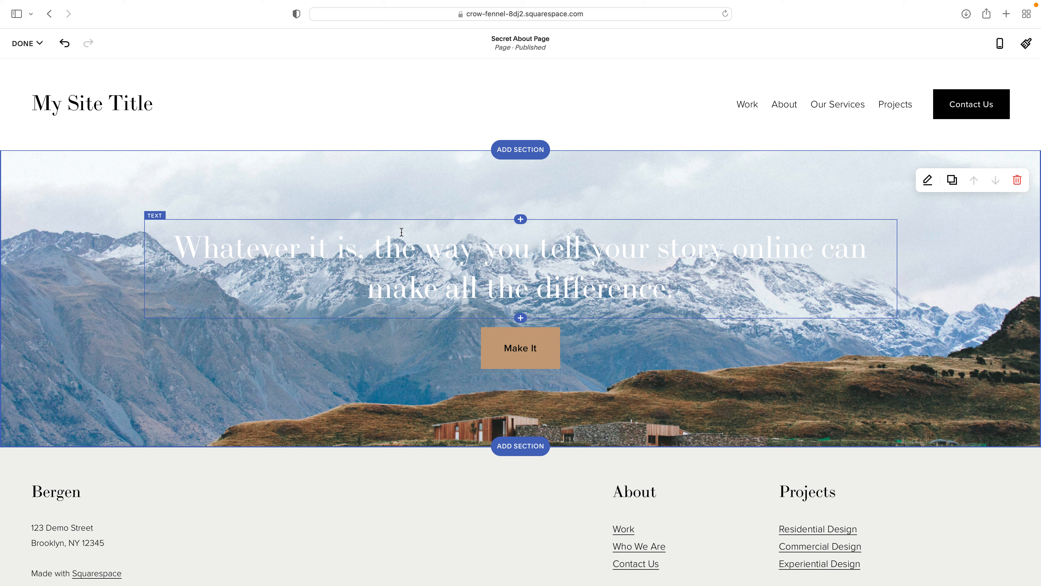
# - Replace the headline section's background image by uploading background-image.jpg
pyautogui.click(927, 180)
pyautogui.click(924, 190)
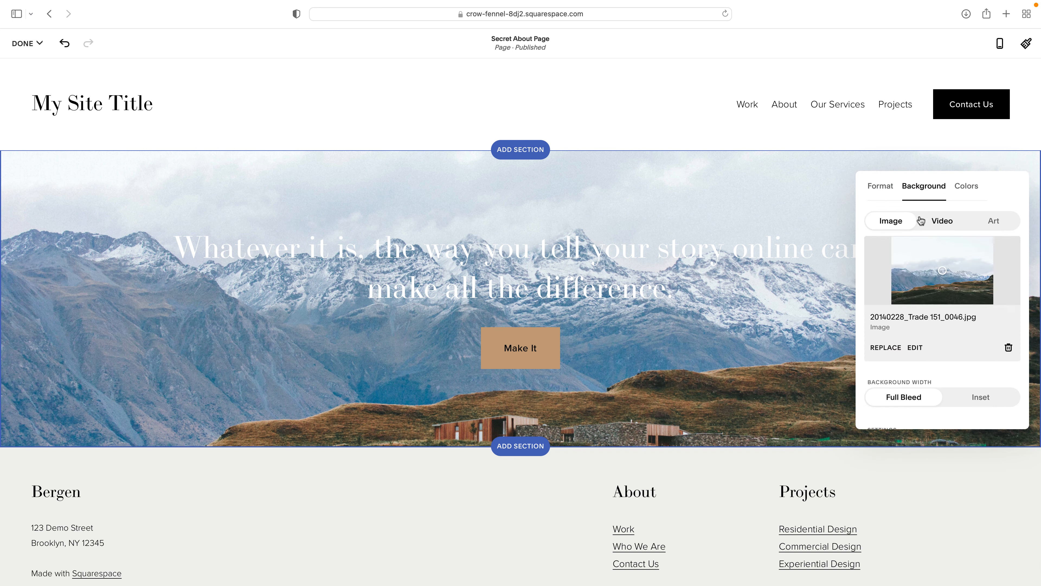
pyautogui.click(884, 350)
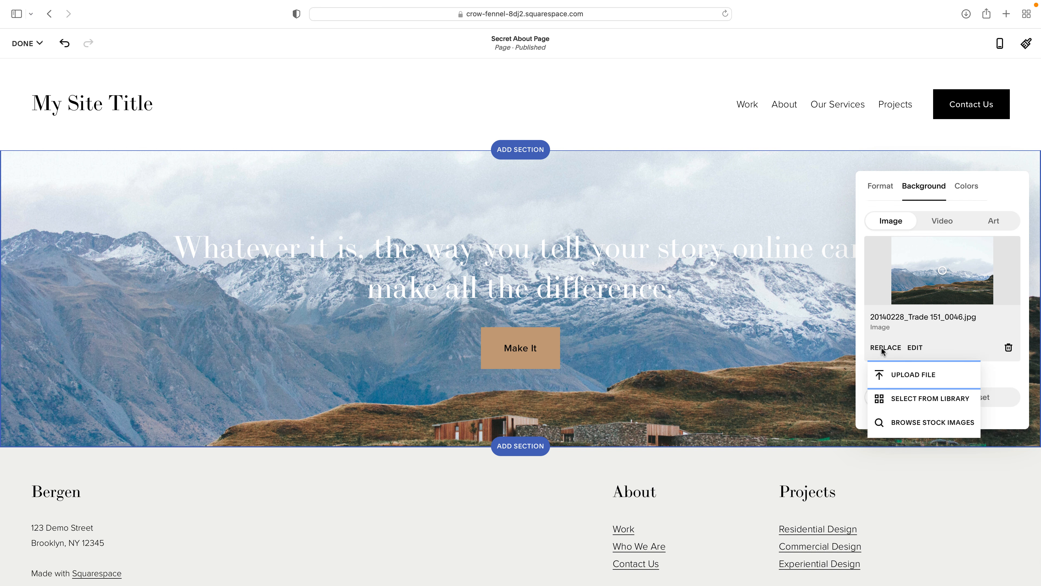
pyautogui.click(902, 373)
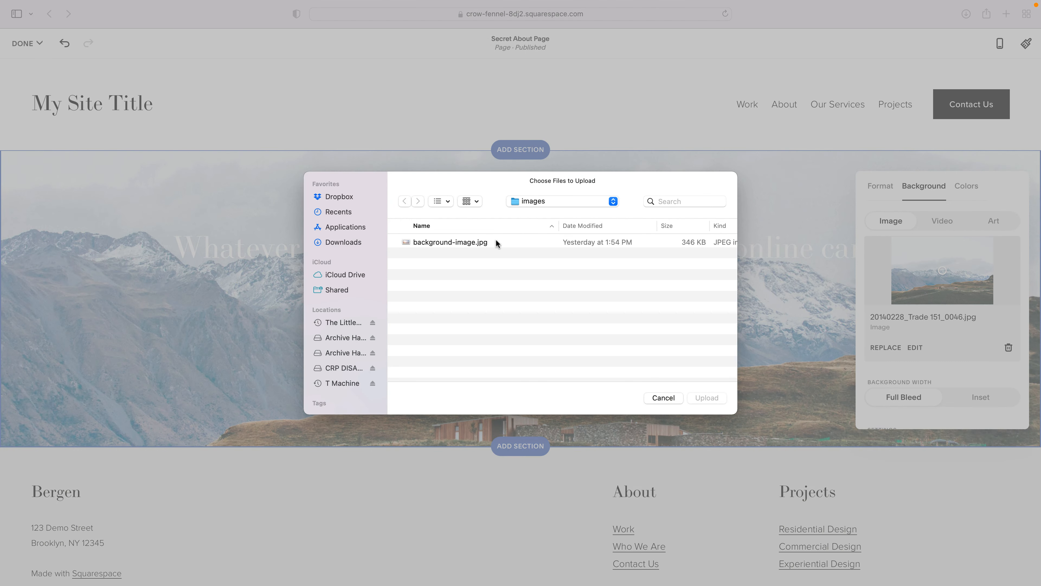
pyautogui.click(495, 240)
pyautogui.press('Return')
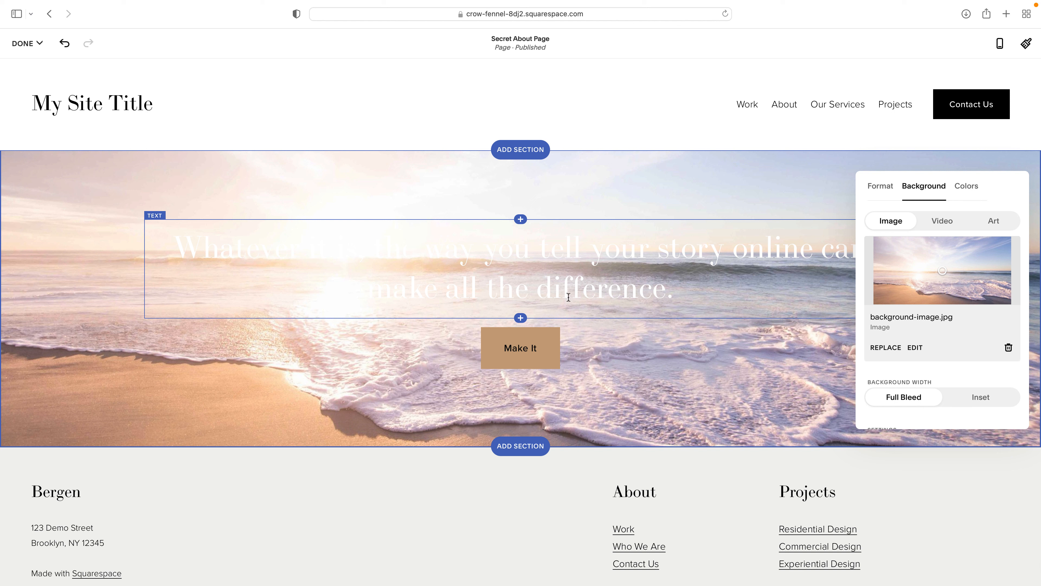
# - Try a 90% overlay opacity on the beach background and close the section settings
pyautogui.scroll(-5, 947, 370)
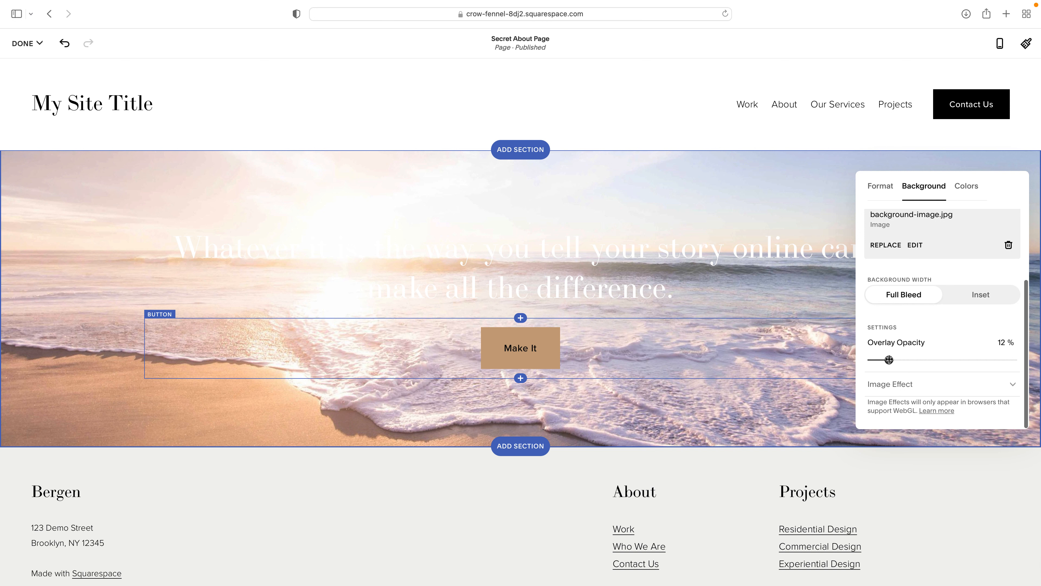
pyautogui.moveTo(889, 360); pyautogui.dragTo(1038, 368)
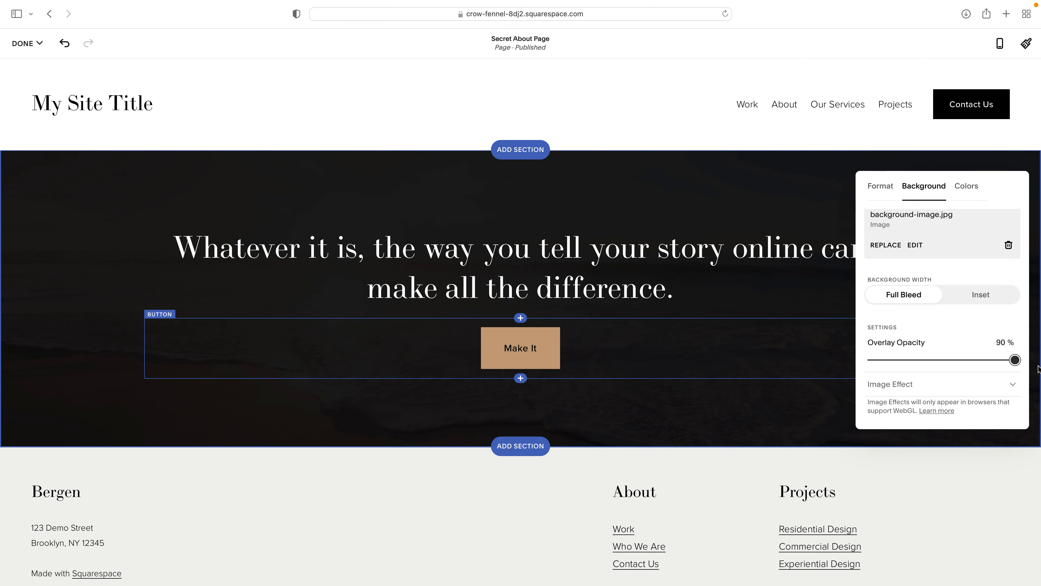
pyautogui.click(1038, 368)
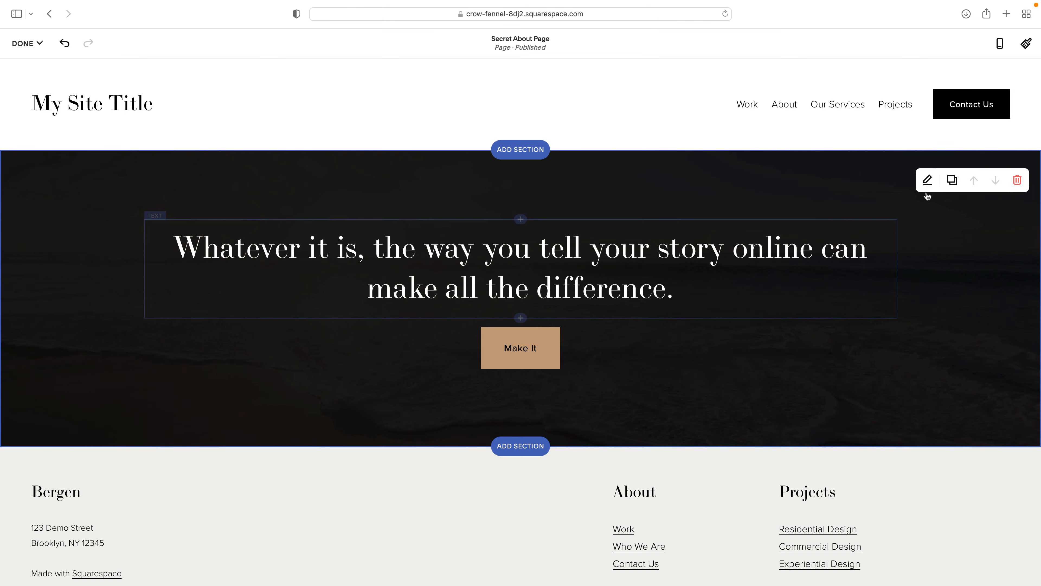
# - Set the beach background's overlay opacity to 40%
pyautogui.click(932, 184)
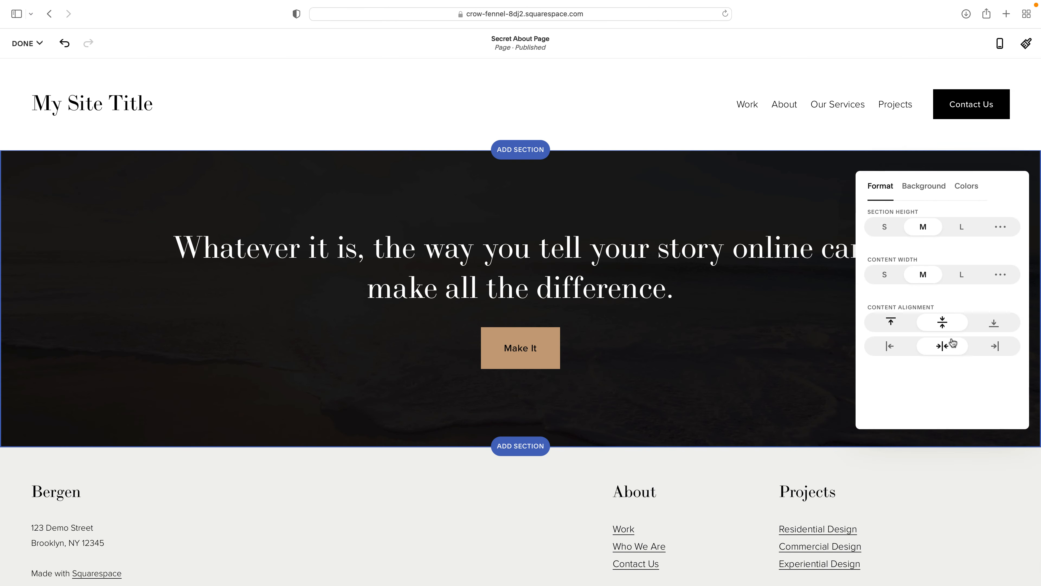
pyautogui.click(911, 189)
pyautogui.scroll(-3, 932, 336)
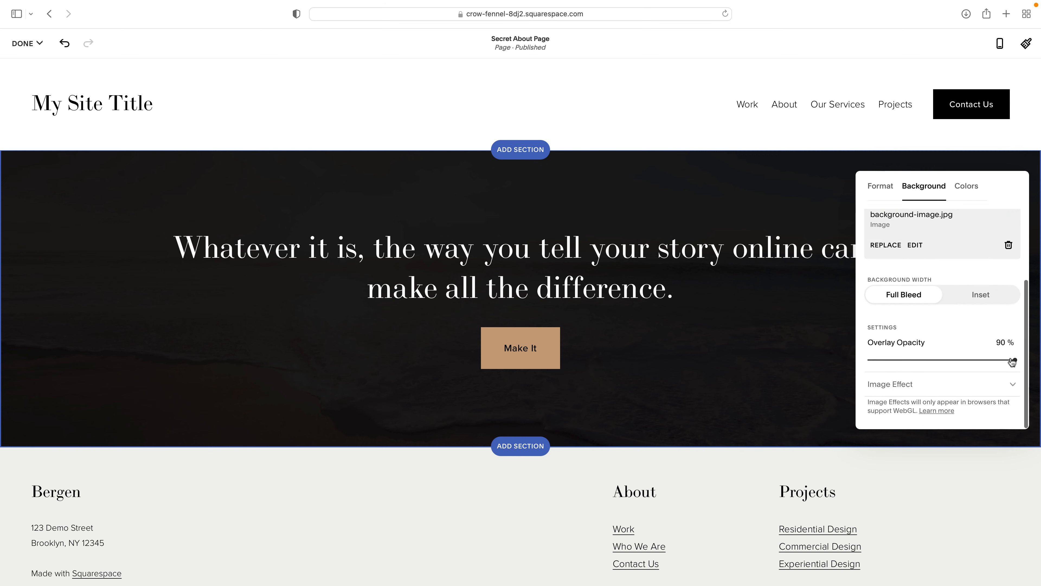
pyautogui.moveTo(1011, 361); pyautogui.dragTo(920, 360)
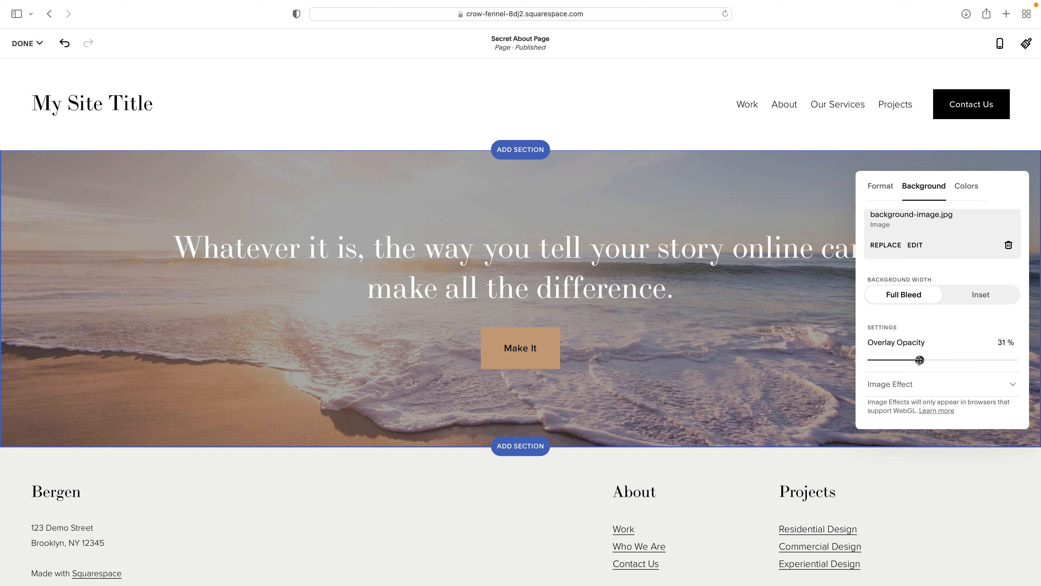
pyautogui.moveTo(920, 360); pyautogui.dragTo(934, 360)
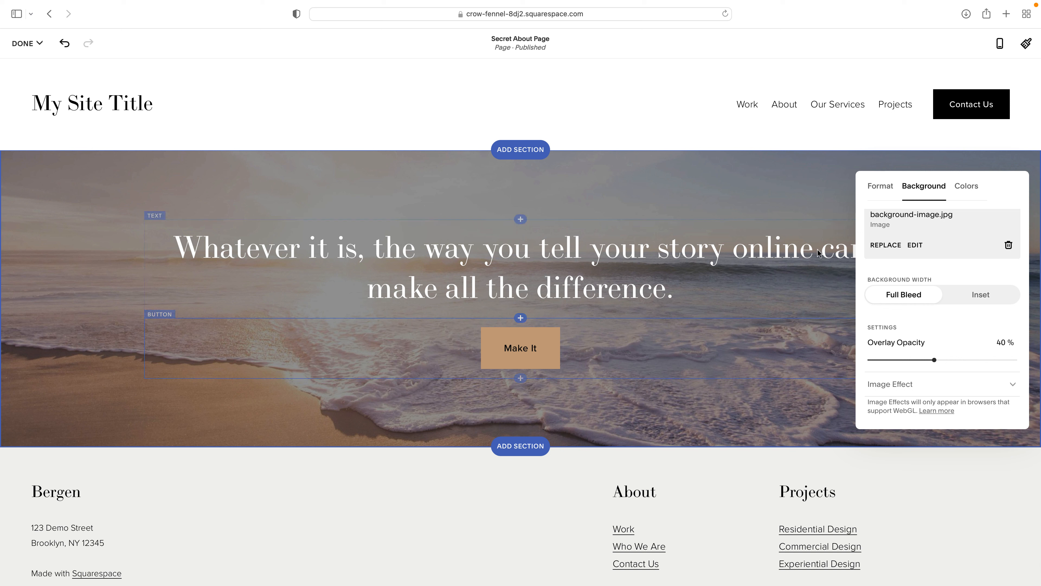
# - Try the S and L section heights on the beach section, and set the height back to M
pyautogui.click(892, 187)
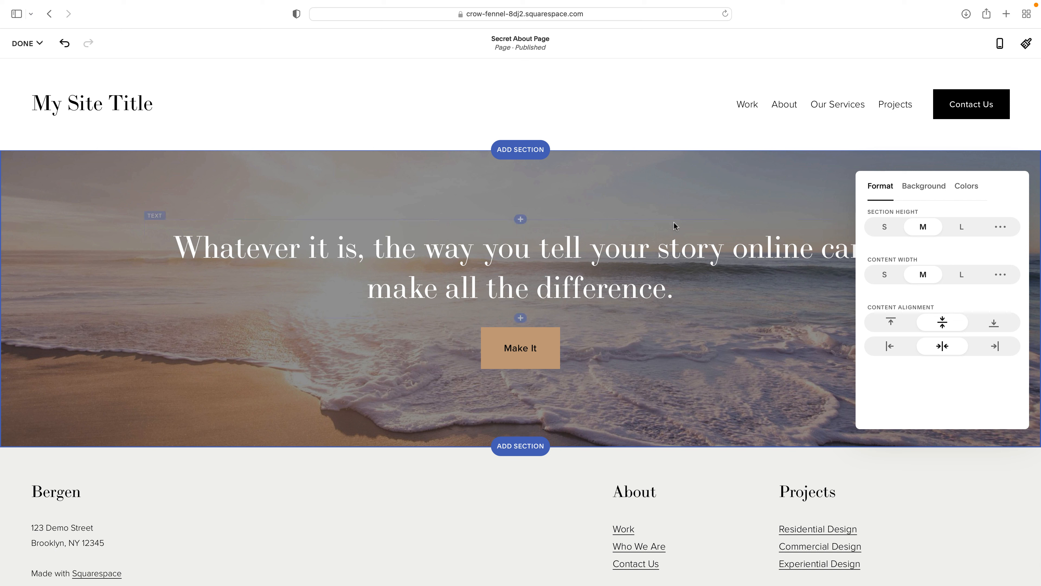
pyautogui.click(885, 229)
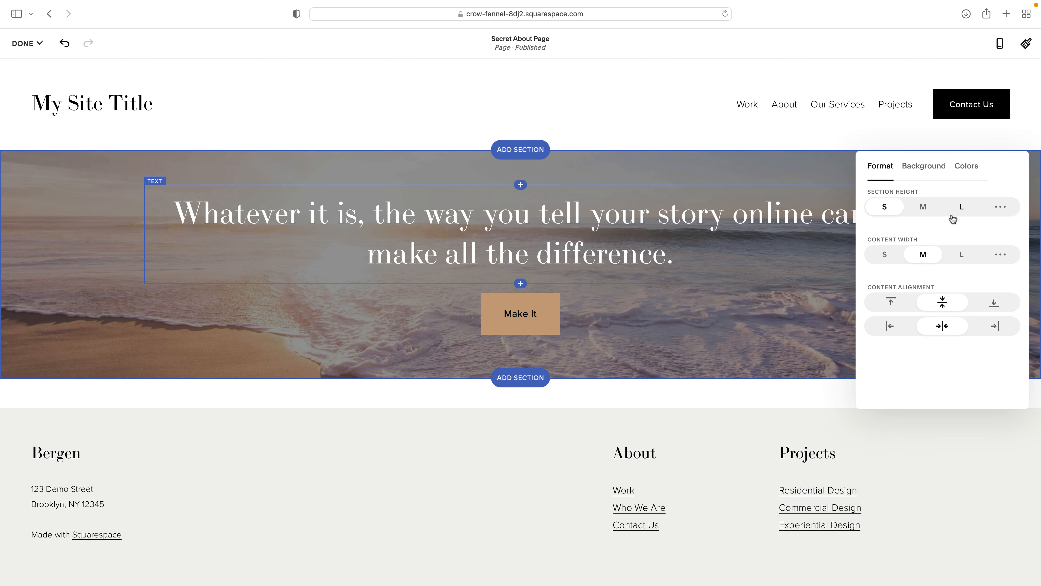
pyautogui.click(960, 209)
pyautogui.scroll(-3, 644, 352)
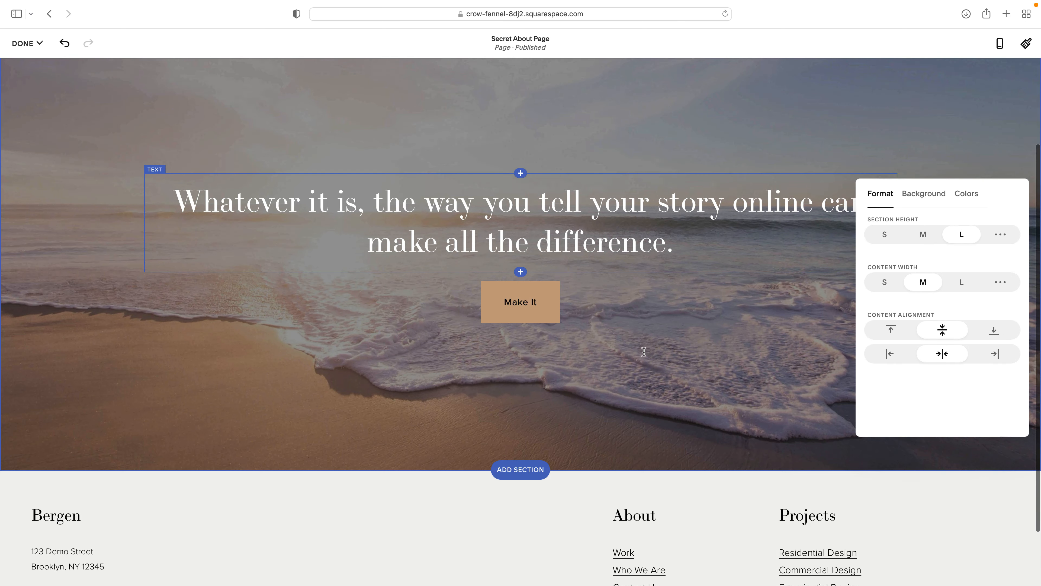
pyautogui.scroll(5, 644, 352)
pyautogui.click(922, 233)
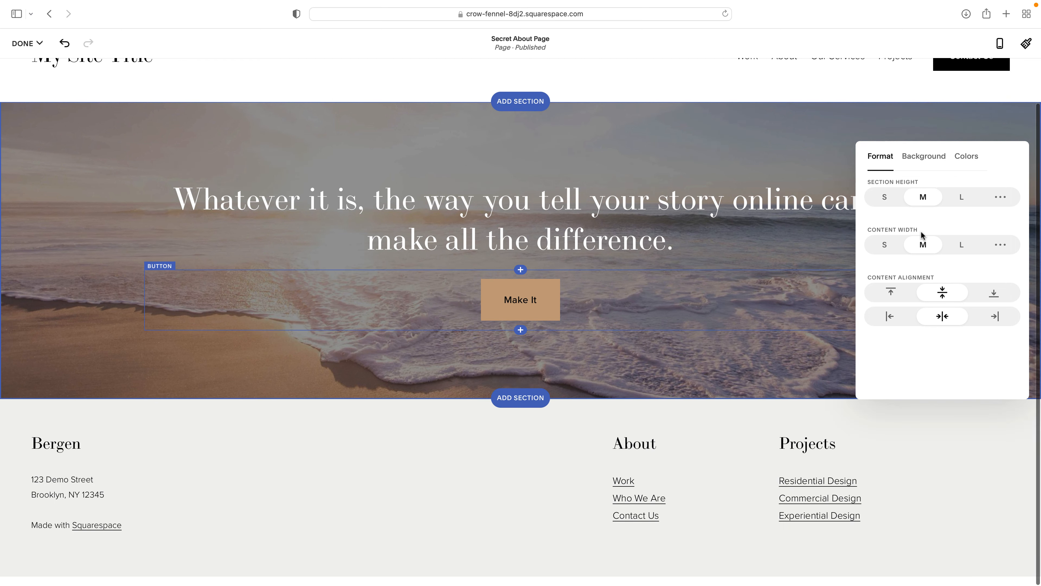
# - Add a blank section below the beach section and open its format settings
pyautogui.click(515, 403)
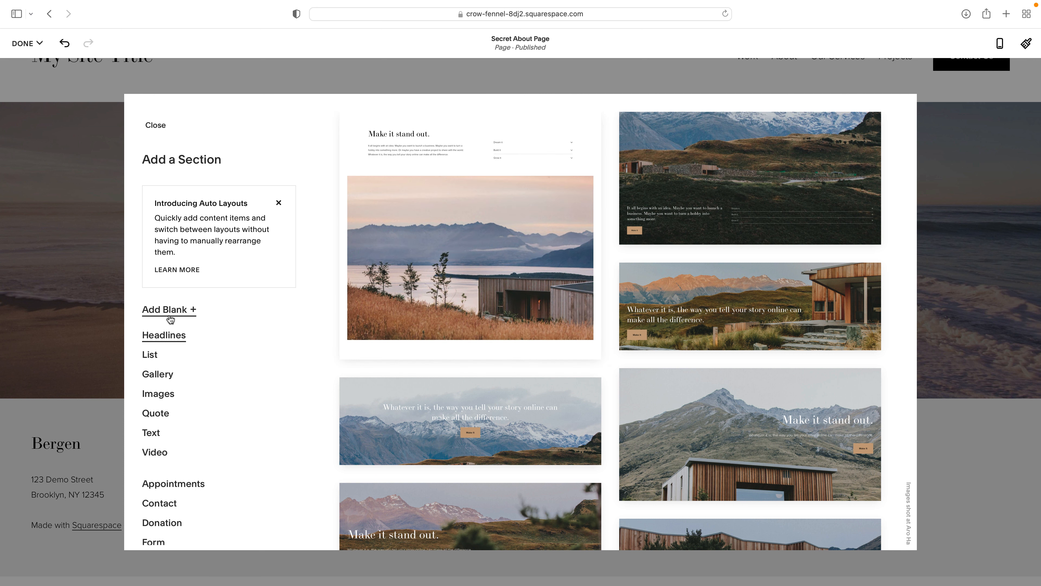
pyautogui.scroll(-7, 162, 416)
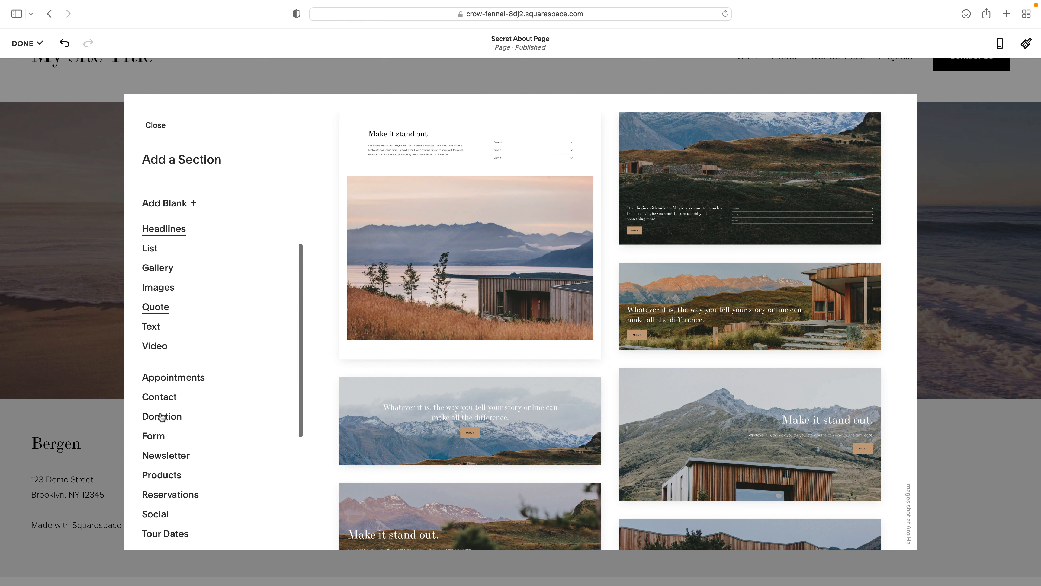
pyautogui.scroll(8, 162, 417)
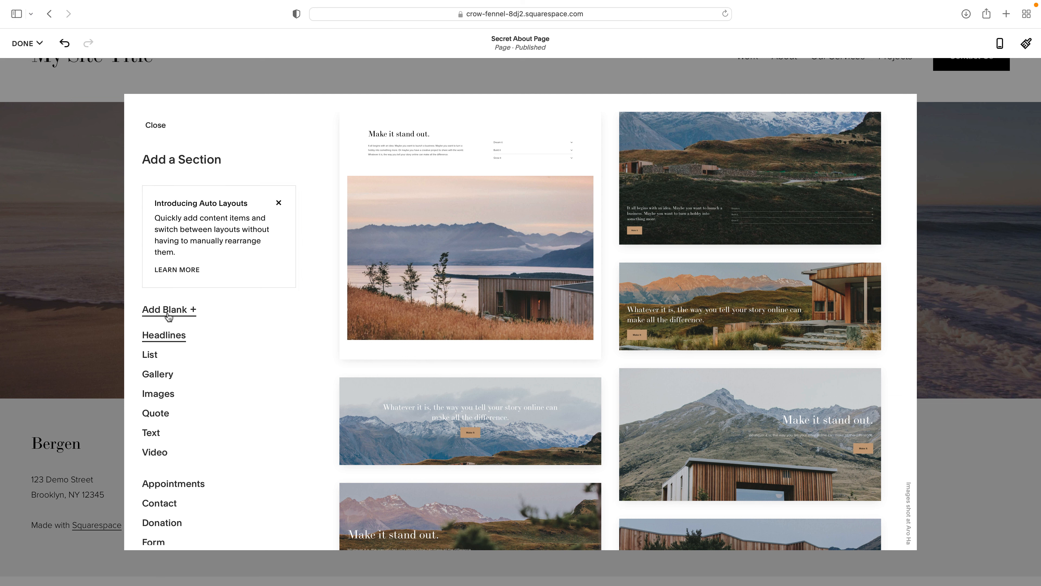
pyautogui.click(169, 312)
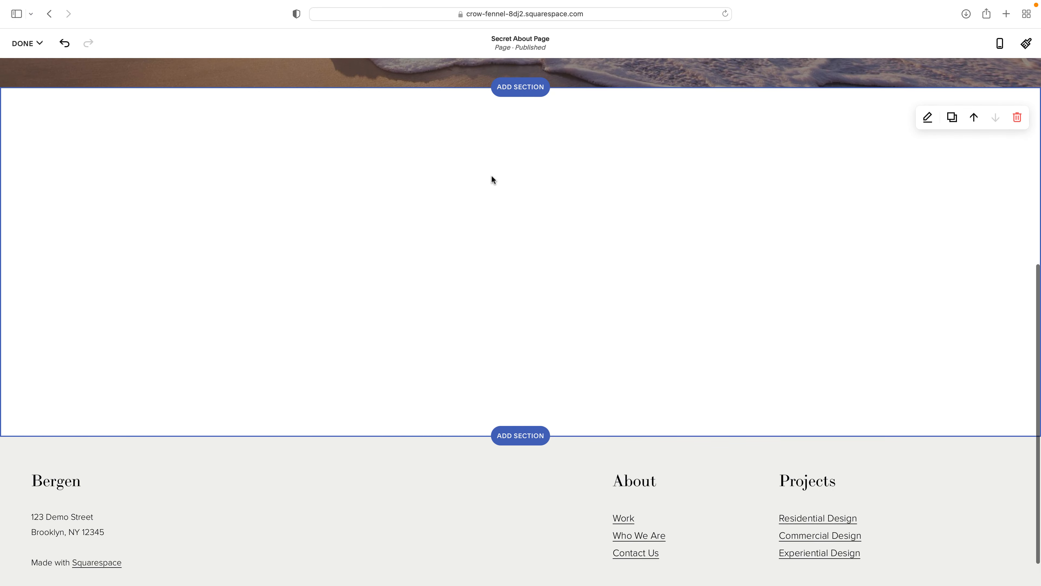
pyautogui.click(928, 118)
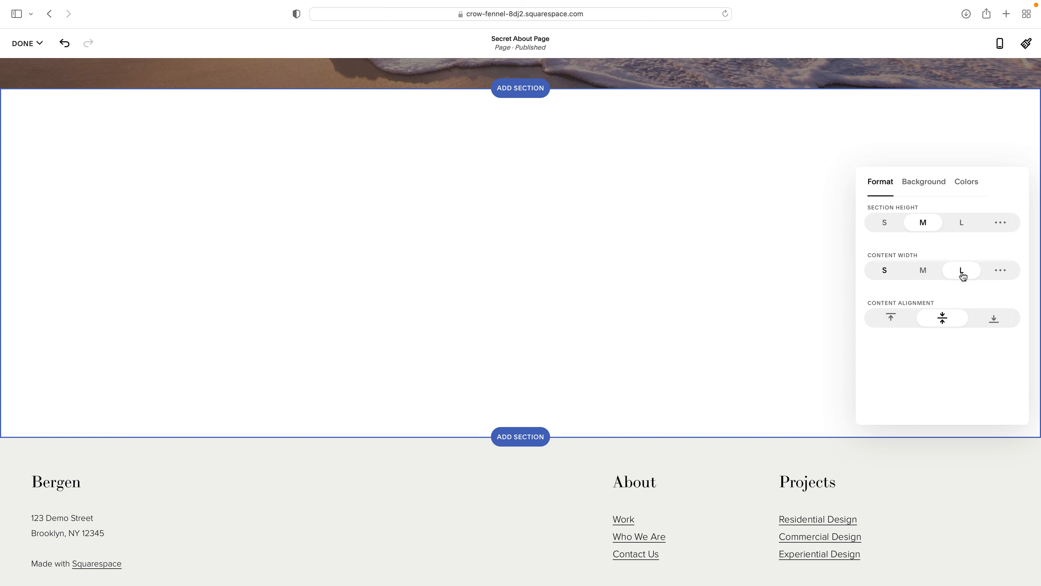
# - Change the whole headline text over the beach image to Heading 1 and look through the other available text styles
pyautogui.scroll(5, 523, 226)
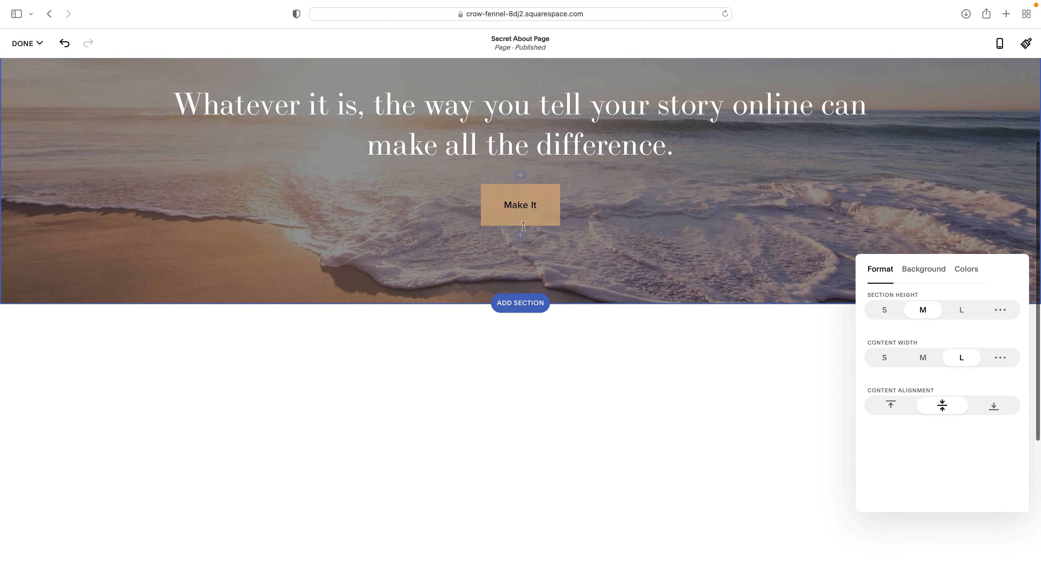
pyautogui.moveTo(678, 199); pyautogui.dragTo(180, 161)
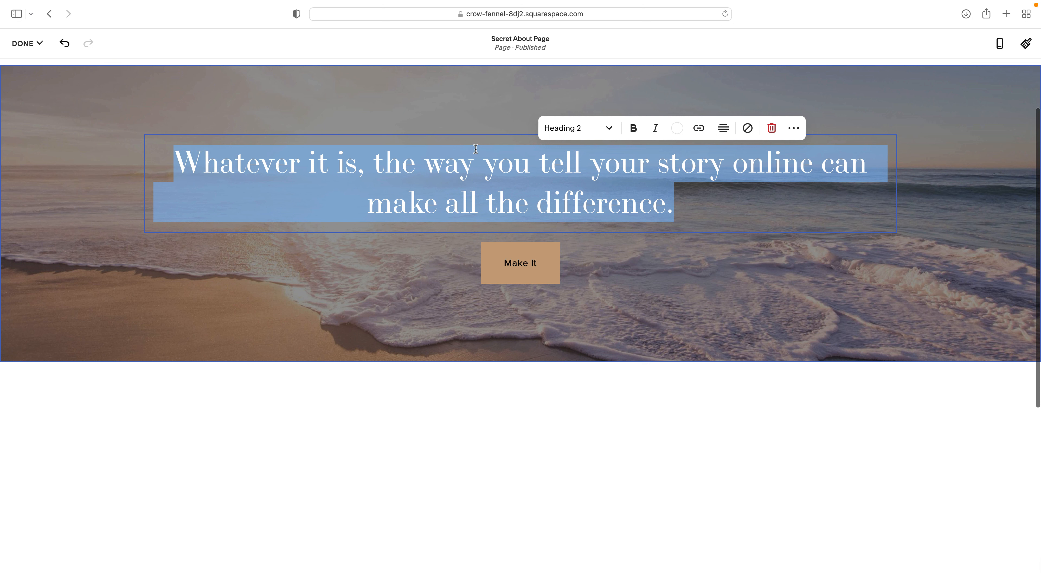
pyautogui.click(574, 129)
pyautogui.click(573, 154)
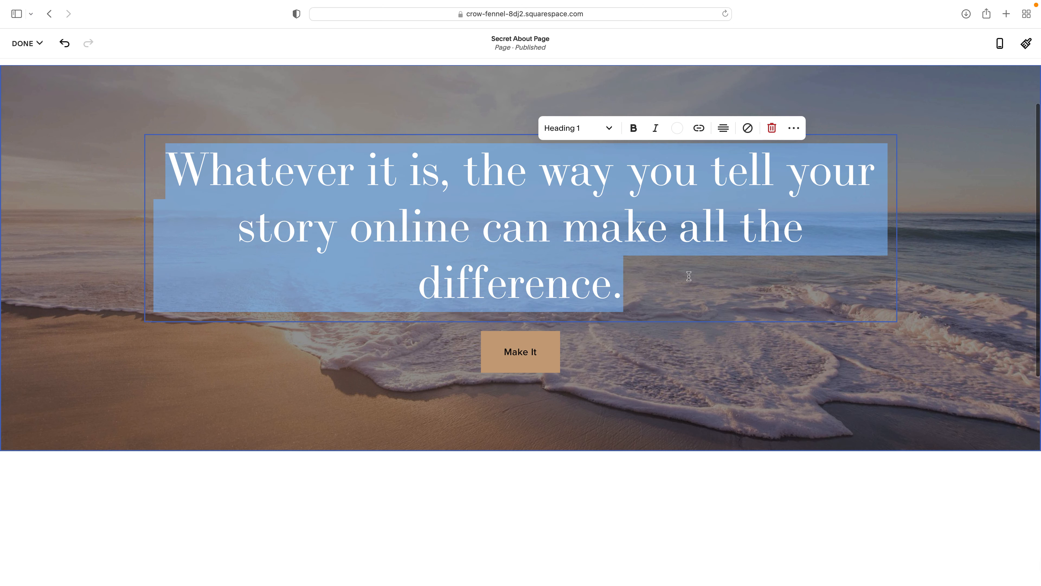
pyautogui.click(689, 276)
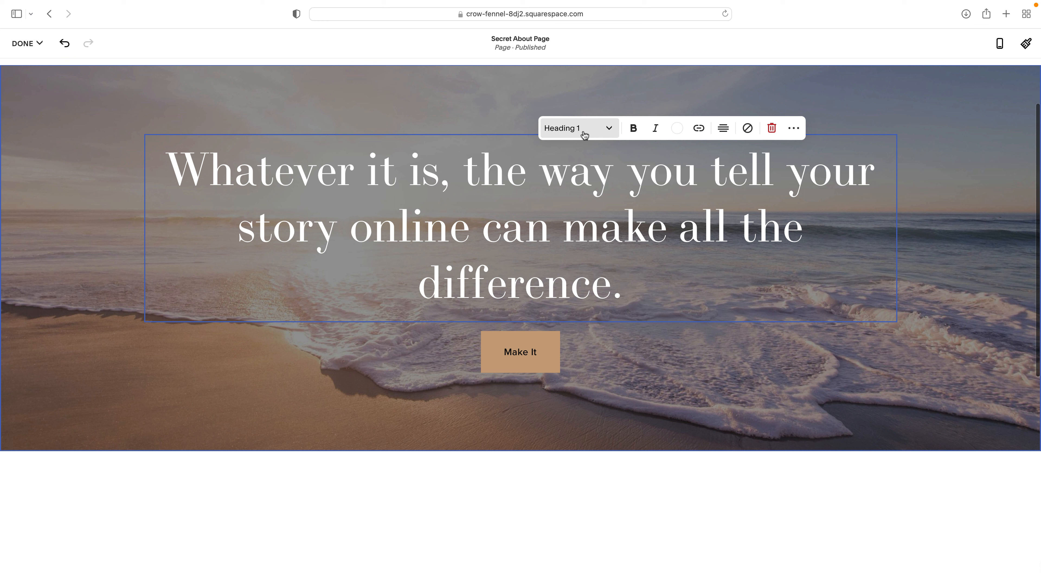
pyautogui.click(586, 130)
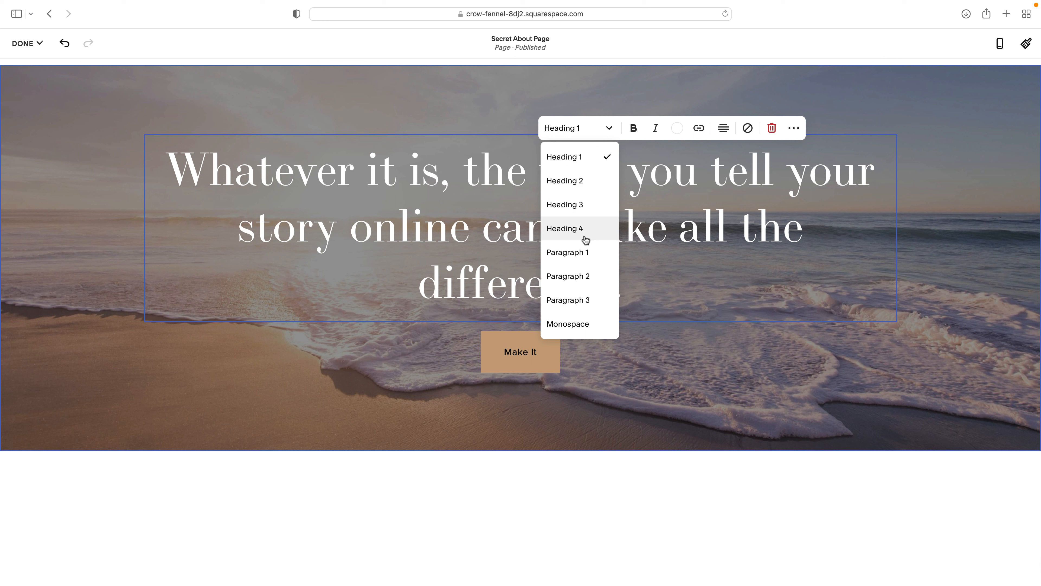
pyautogui.press('Escape')
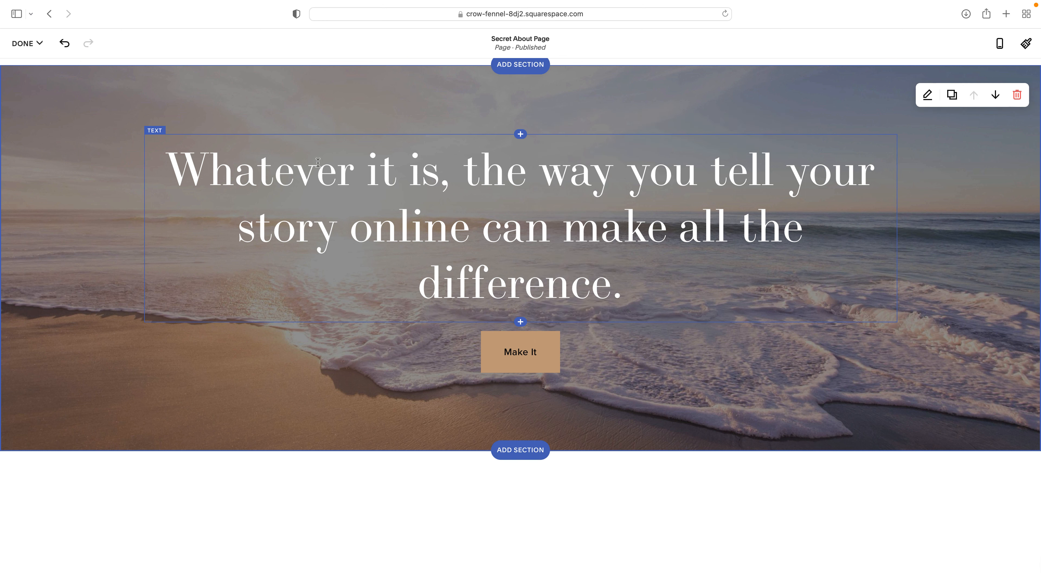
pyautogui.moveTo(318, 162); pyautogui.dragTo(652, 299)
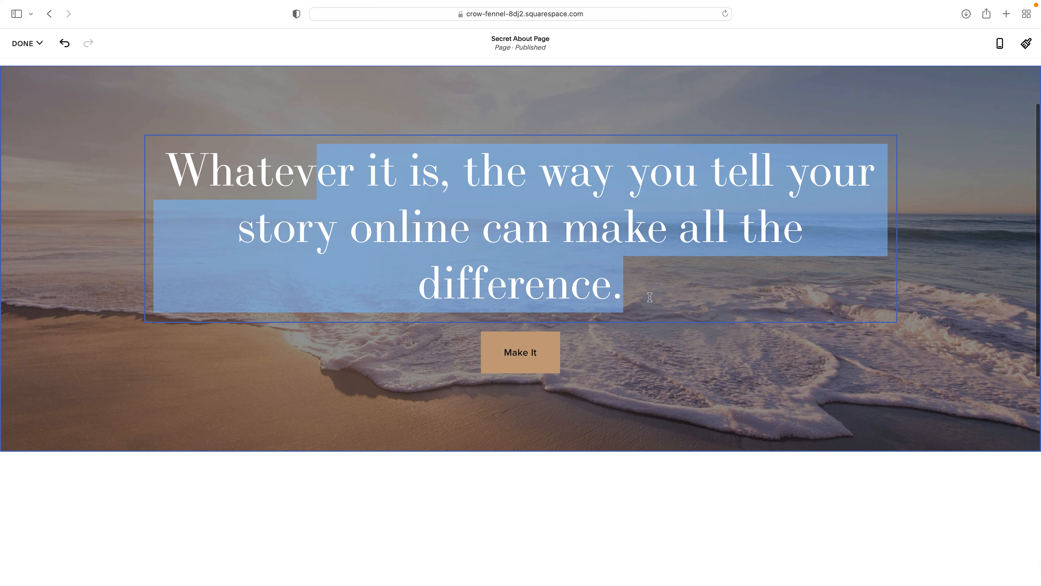
pyautogui.scroll(-5, 580, 320)
pyautogui.scroll(-2, 540, 400)
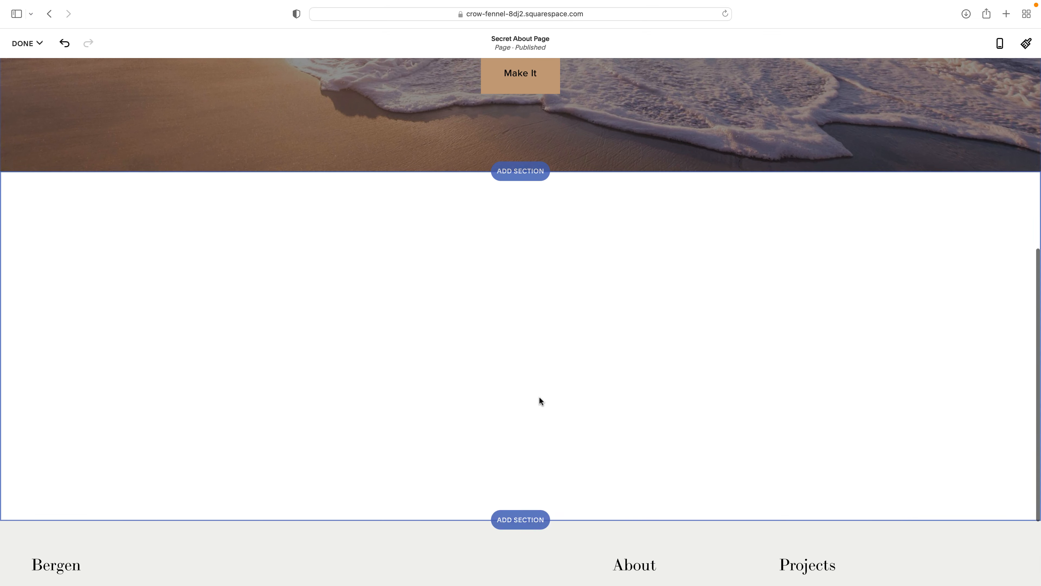
# - Add the Heading 2 text "This is a sub-headline" to the blank section below the beach image
pyautogui.click(517, 350)
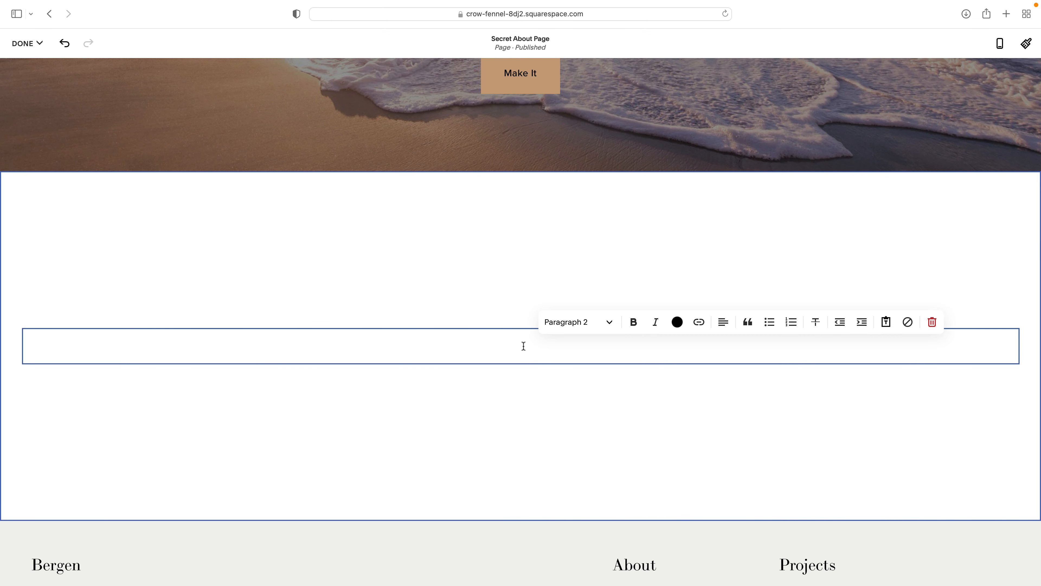
pyautogui.click(572, 322)
pyautogui.click(572, 372)
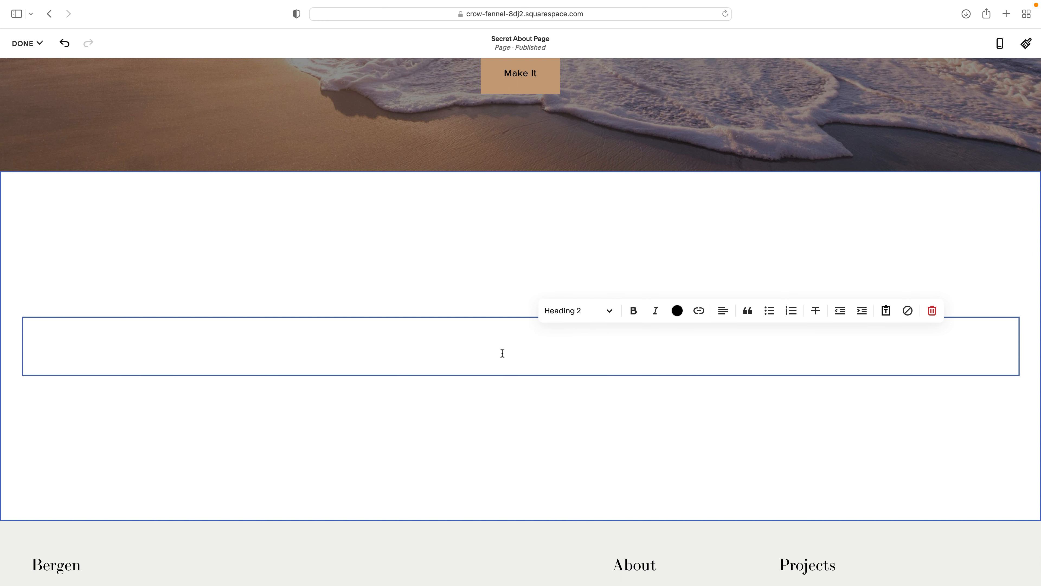
pyautogui.write('This is a s')
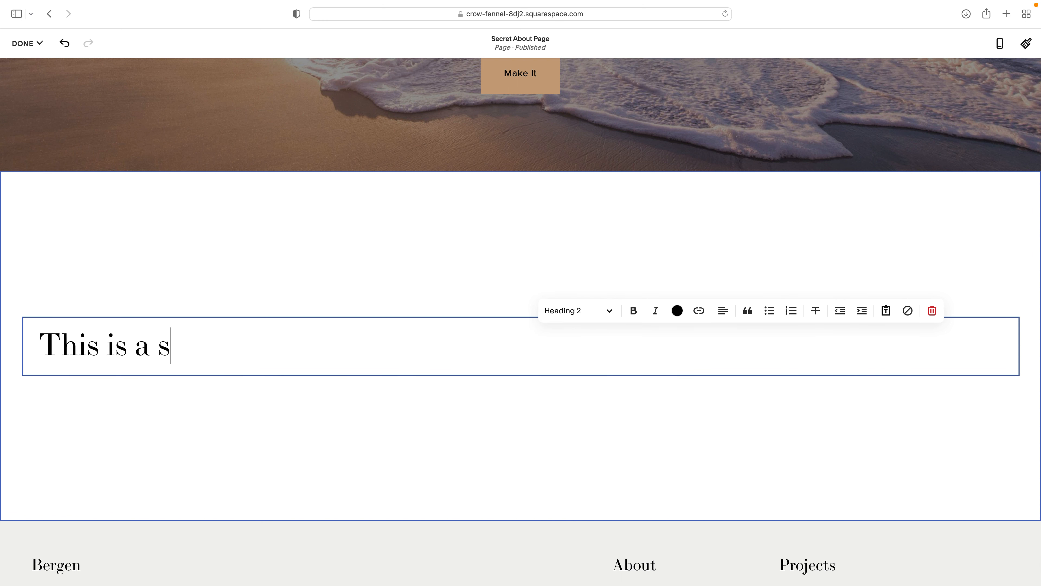
pyautogui.write('ub-headline')
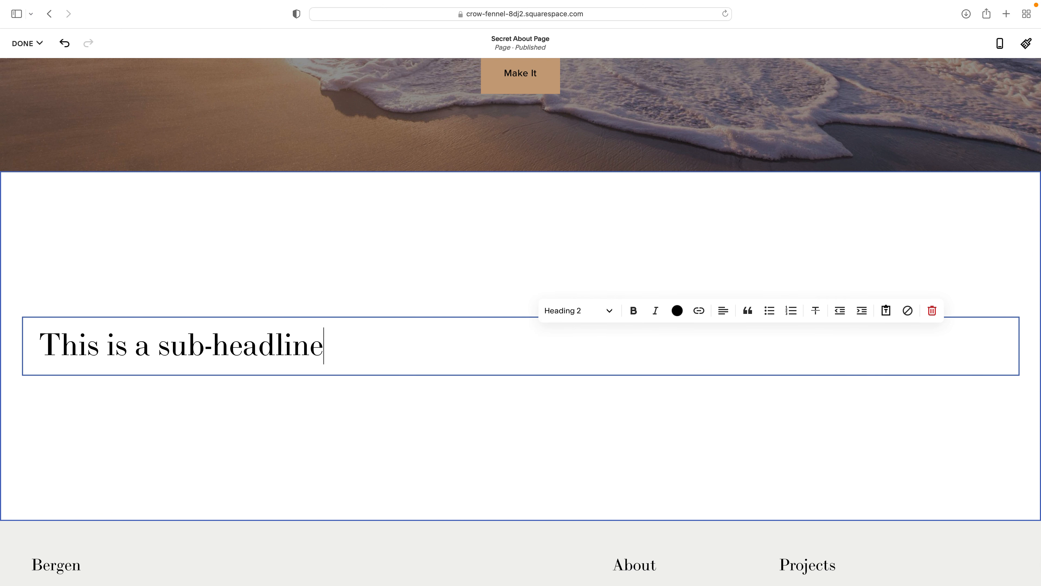
pyautogui.click(524, 287)
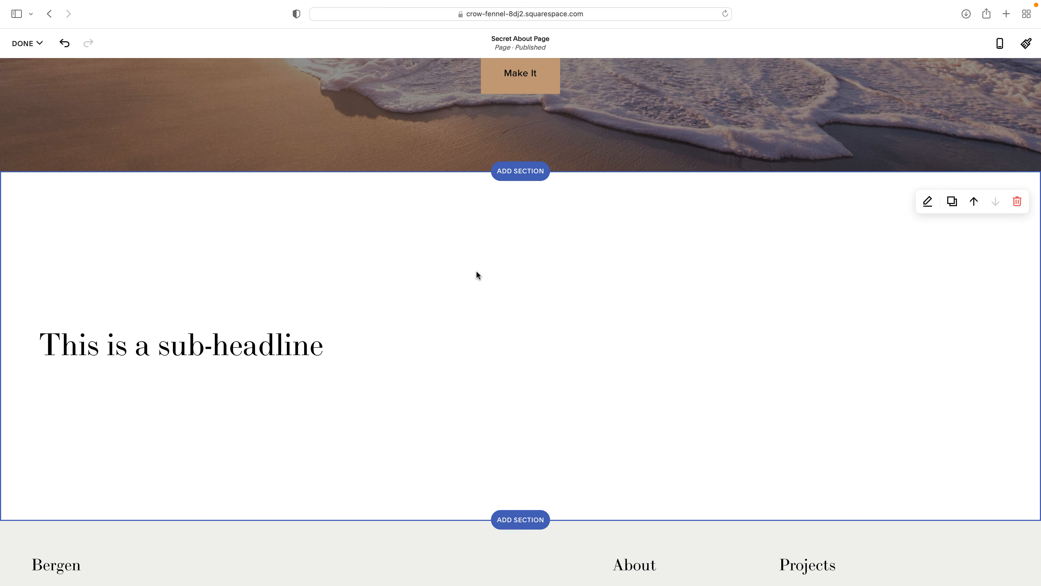
# - Set the sub-headline section's height to a custom value of 10 and its content width to S
pyautogui.click(927, 201)
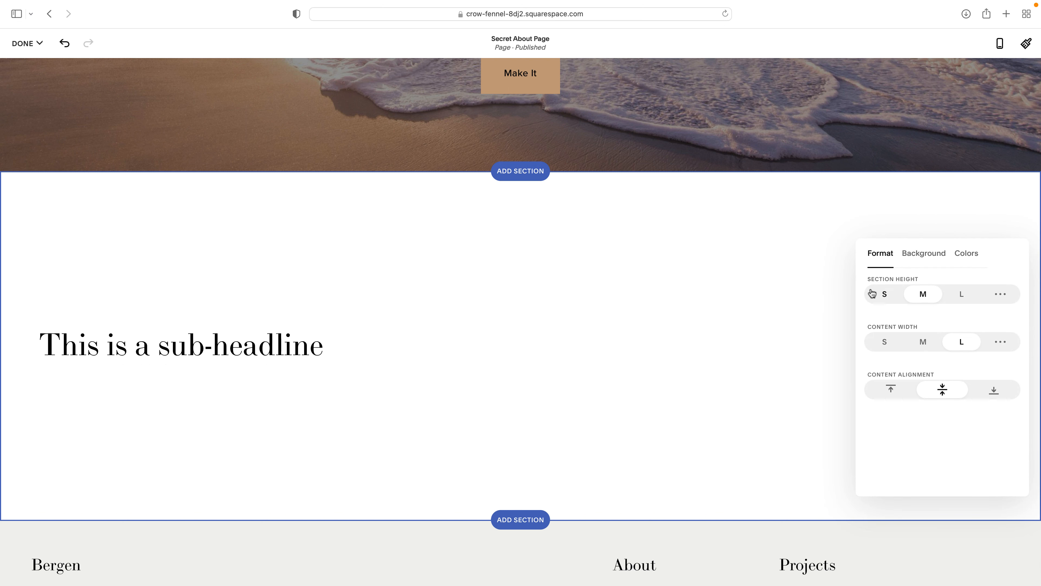
pyautogui.click(881, 295)
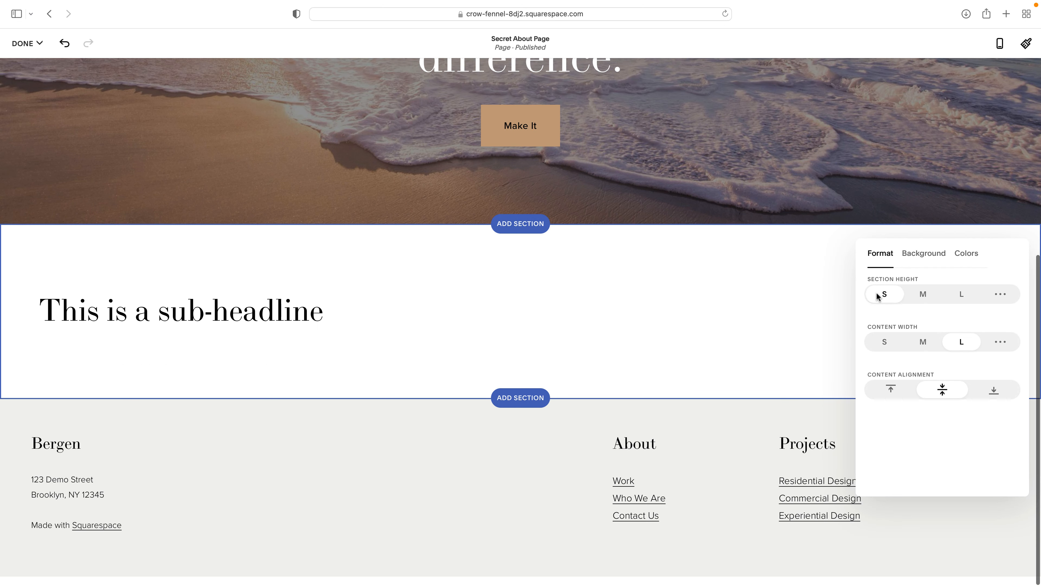
pyautogui.click(1001, 294)
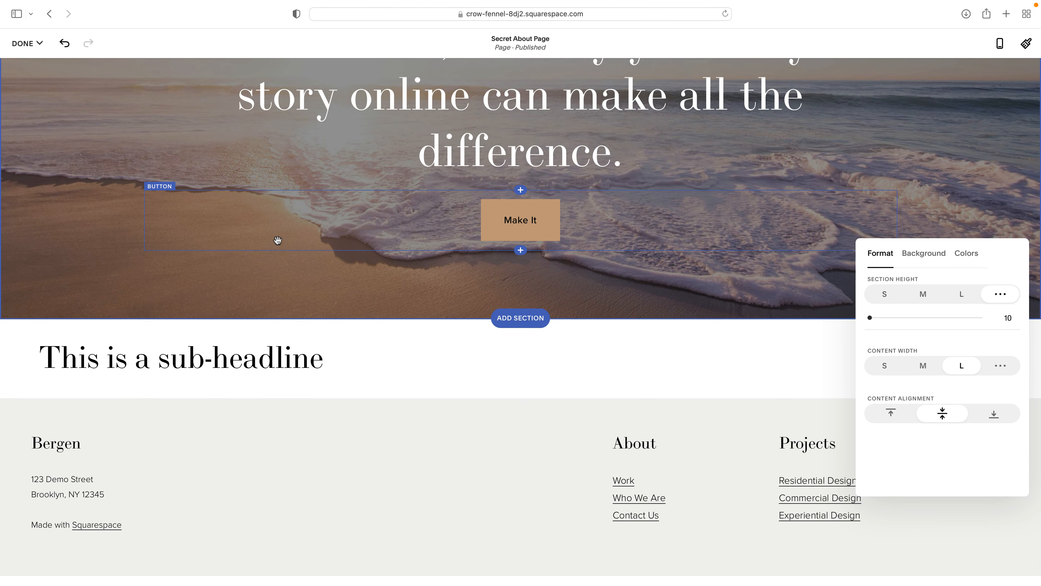
pyautogui.click(886, 368)
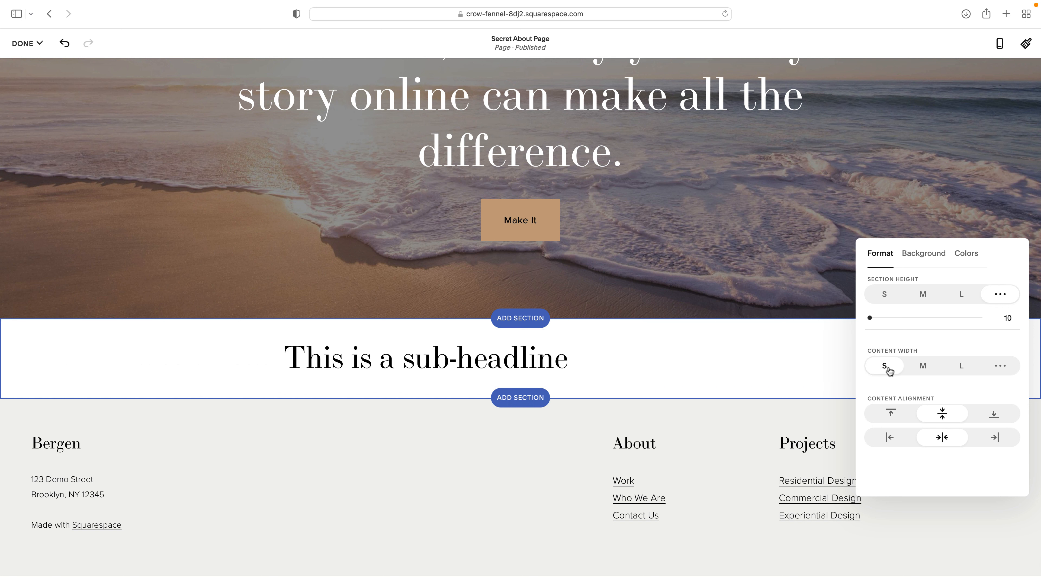
# - Place the text cursor at the end of the sub-headline and open lipsum.com in a new browser tab
pyautogui.click(433, 358)
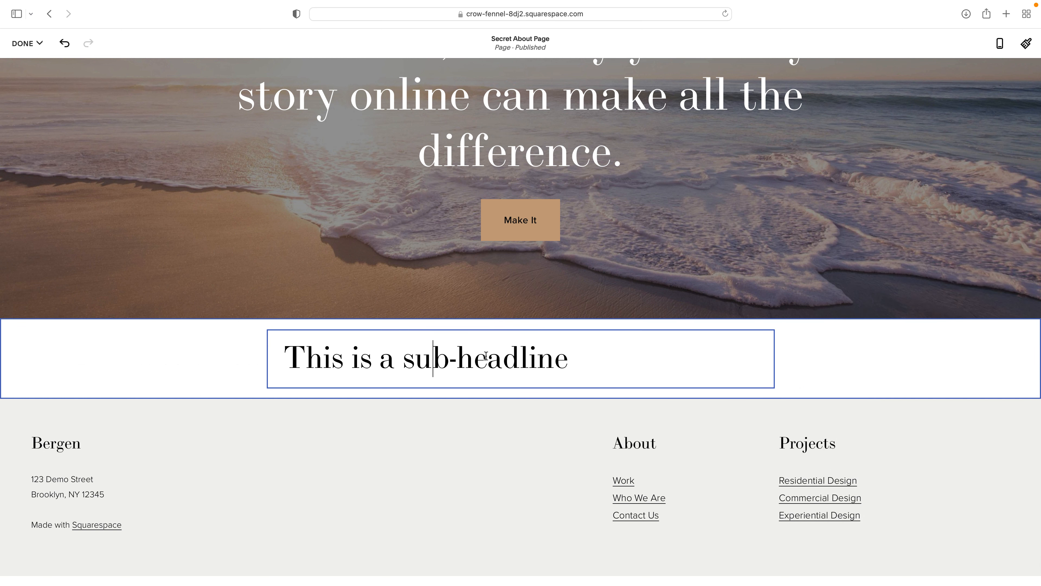
pyautogui.click(564, 359)
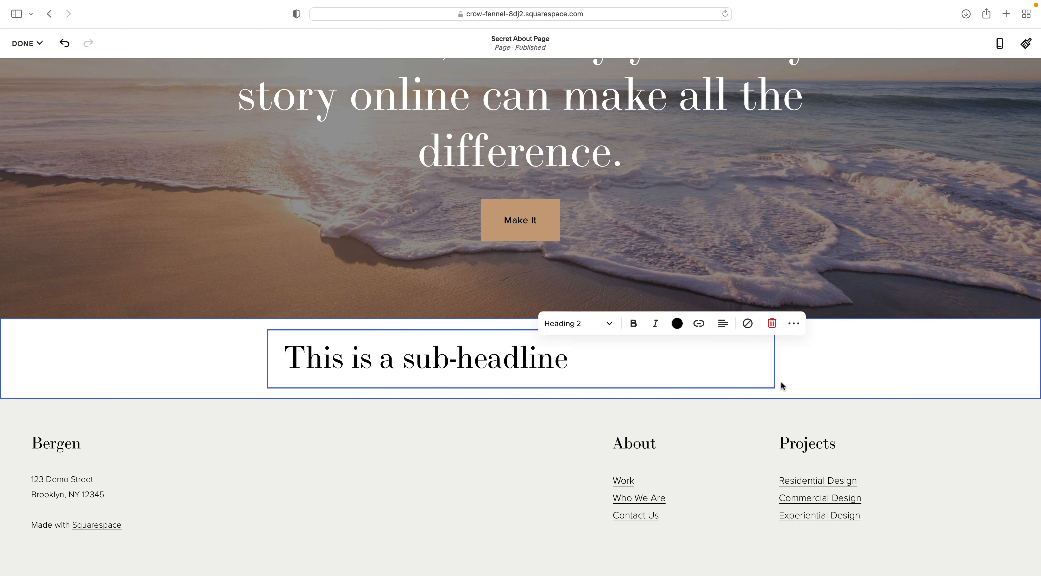
pyautogui.press('super+t')
pyautogui.write('l')
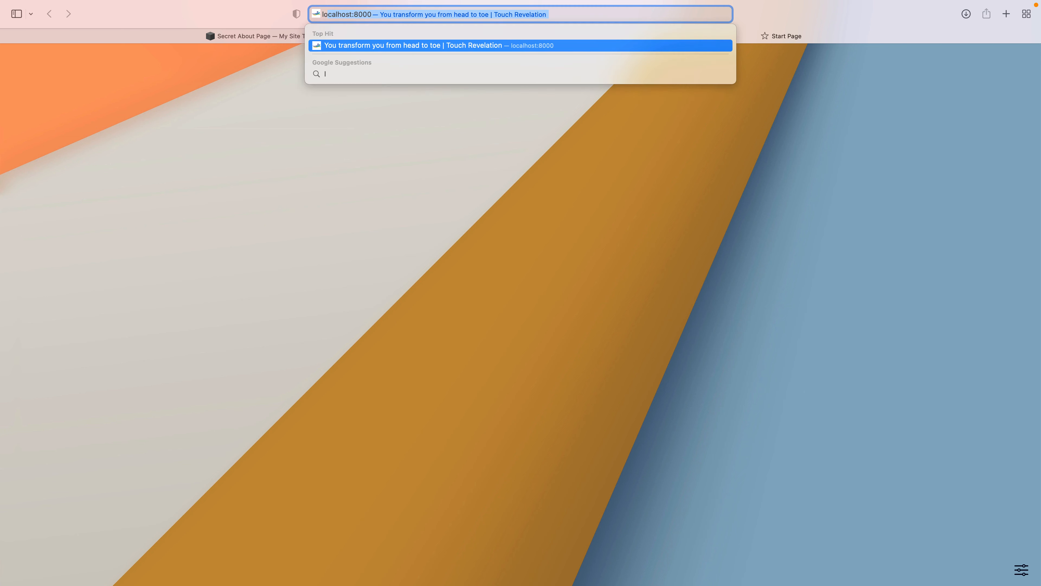
pyautogui.write('orem')
pyautogui.press('BackSpace')
pyautogui.press('BackSpace')
pyautogui.press('BackSpace')
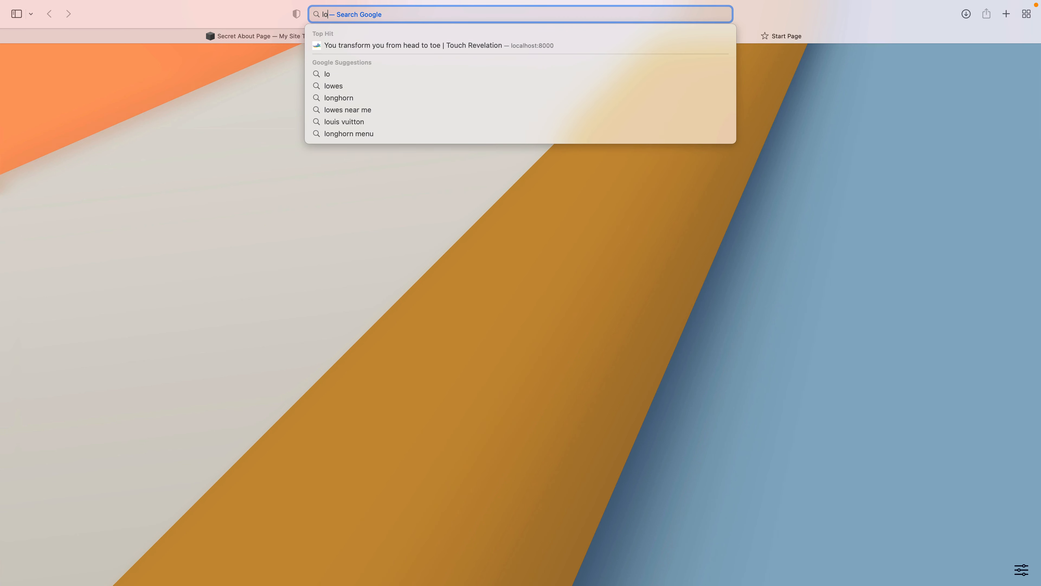
pyautogui.press('BackSpace')
pyautogui.write('ipsum.c')
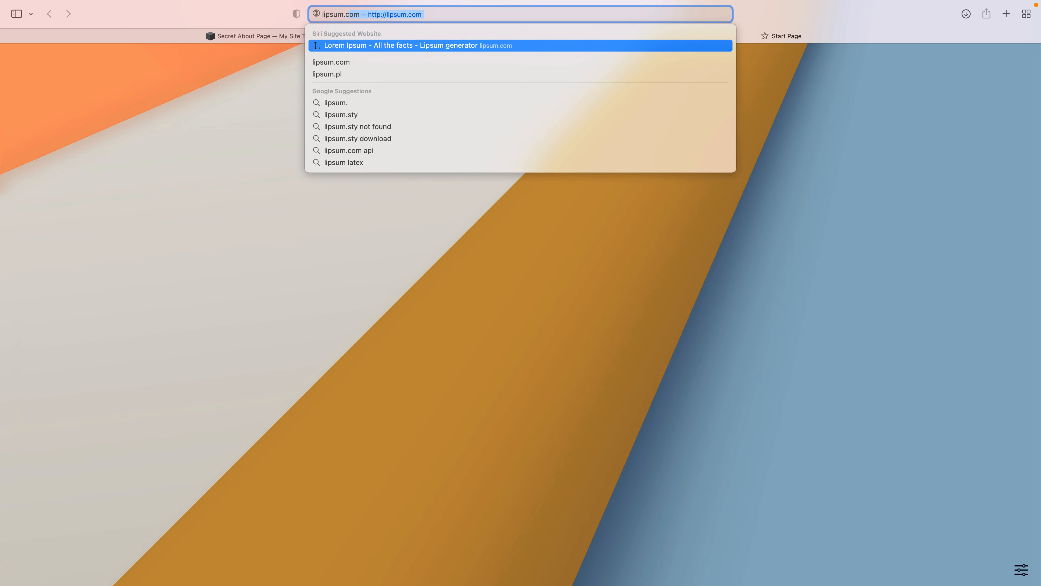
pyautogui.press('Return')
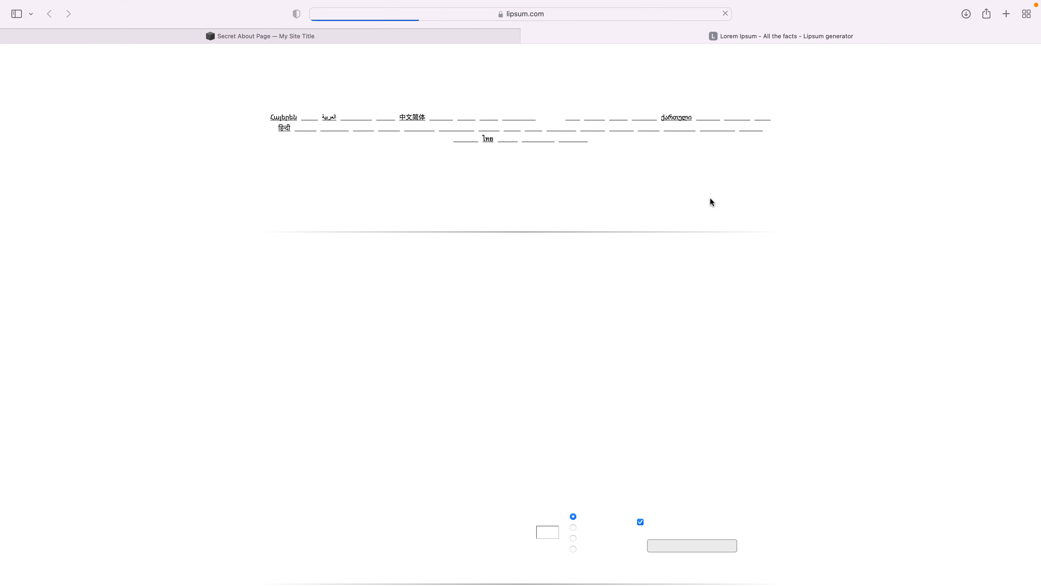
# - Generate five paragraphs of Lorem Ipsum and copy the first two
pyautogui.scroll(-5, 693, 287)
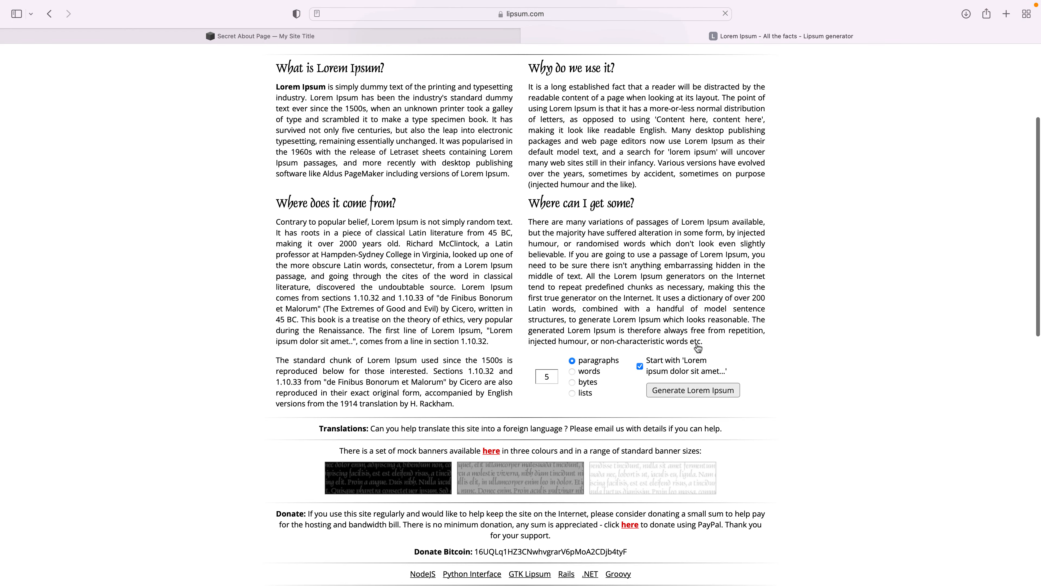
pyautogui.click(693, 390)
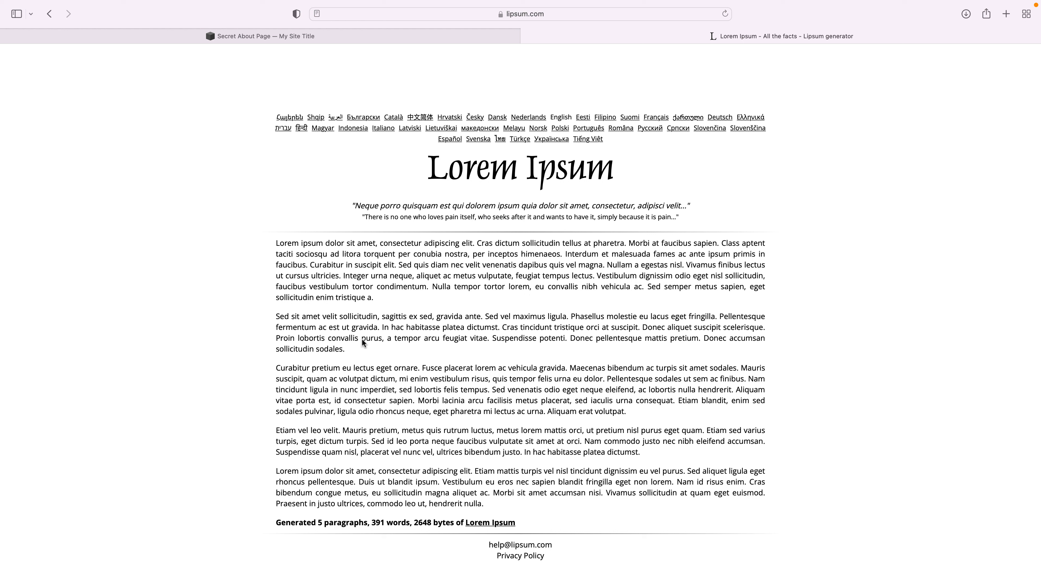
pyautogui.moveTo(360, 353); pyautogui.dragTo(262, 233)
pyautogui.press('super+c')
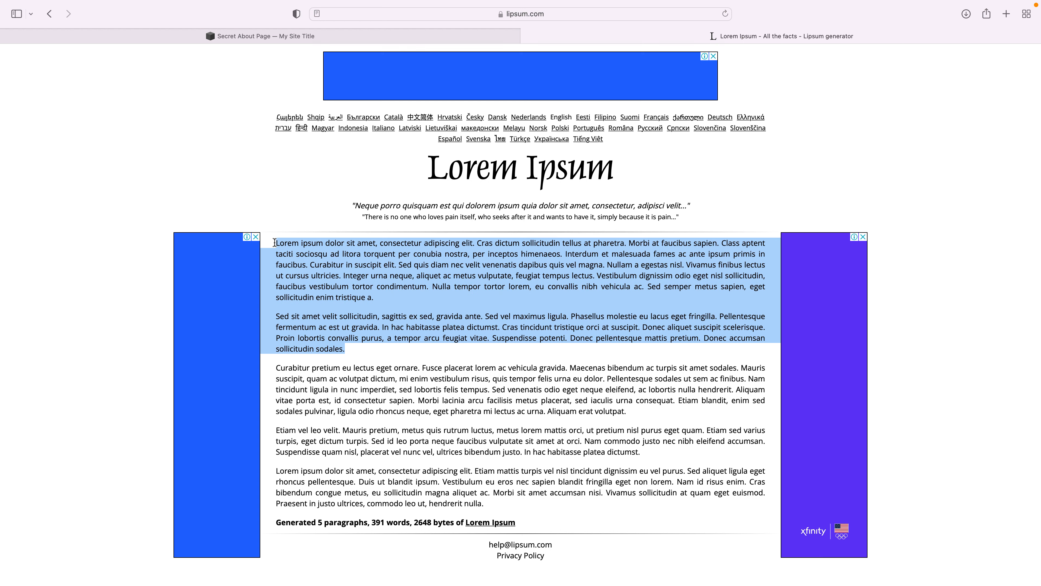
# - Return to the Secret About Page, paste the copied paragraphs below the sub-headline, and remove the stray space before the headline
pyautogui.click(282, 36)
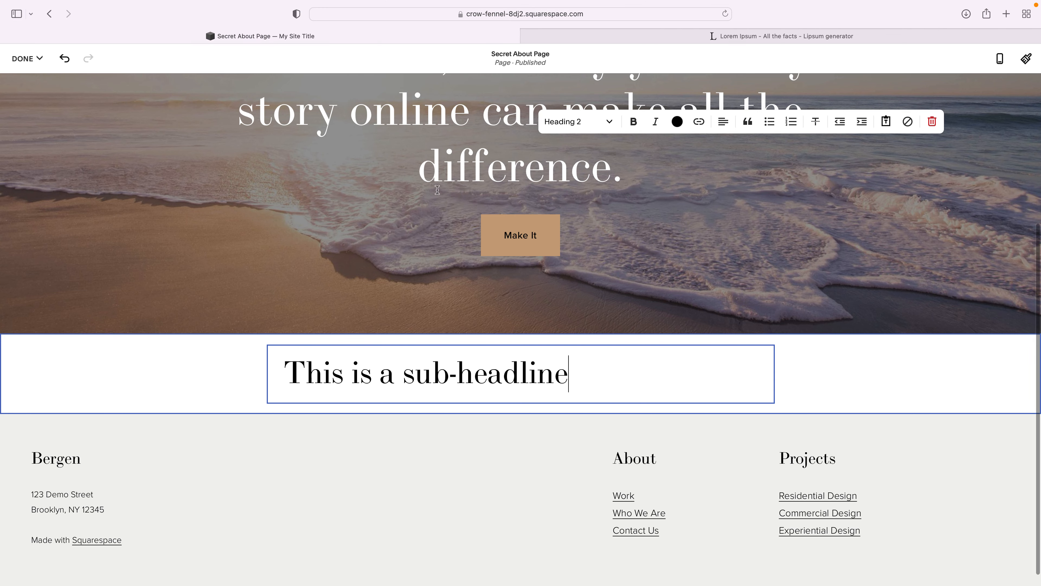
pyautogui.press('Return')
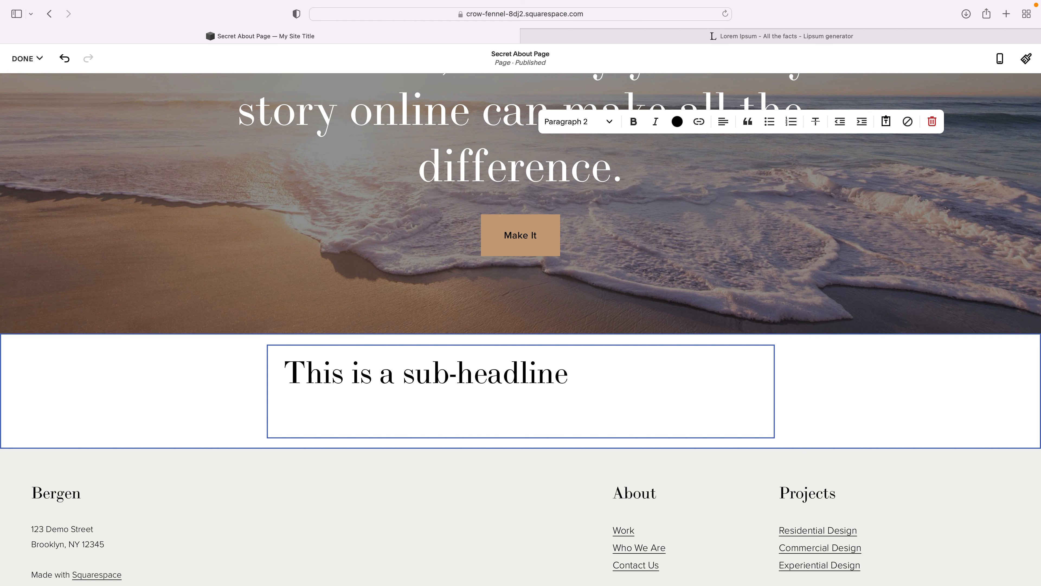
pyautogui.press('super+v')
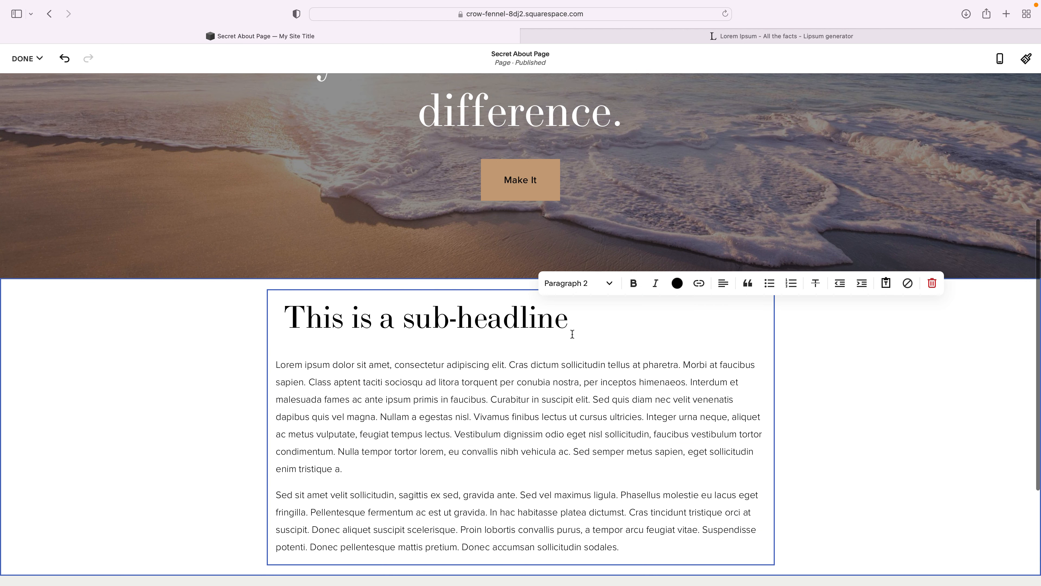
pyautogui.click(275, 317)
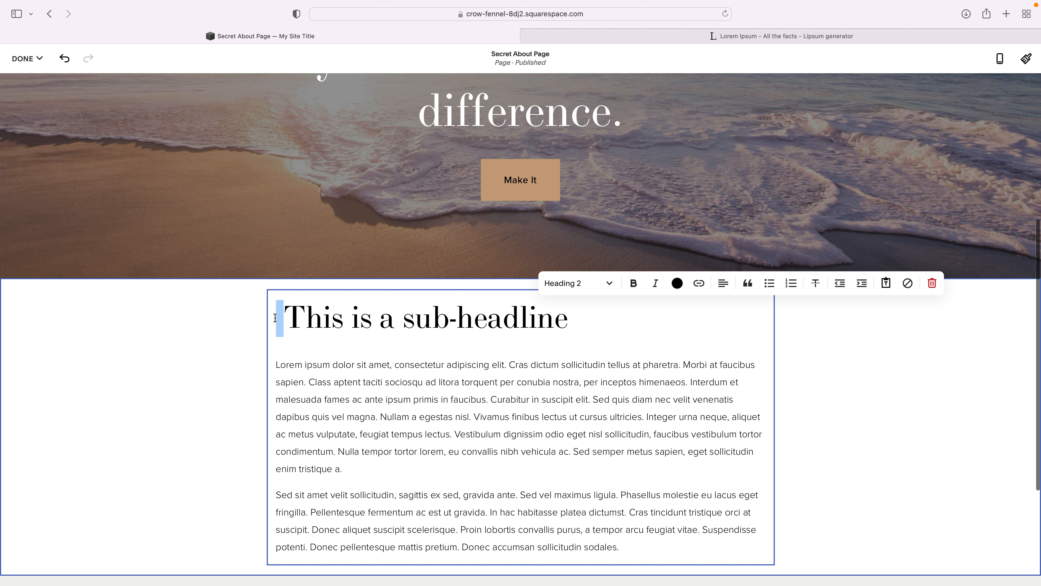
pyautogui.press('BackSpace')
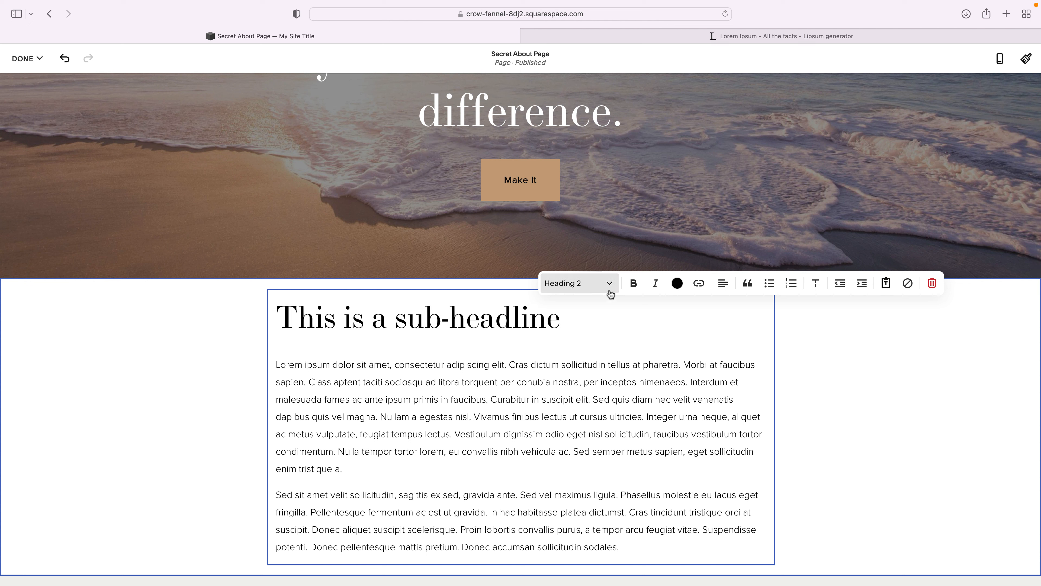
# - Try the Paragraph 1 style on both Lorem Ipsum paragraphs
pyautogui.moveTo(491, 384); pyautogui.dragTo(590, 452)
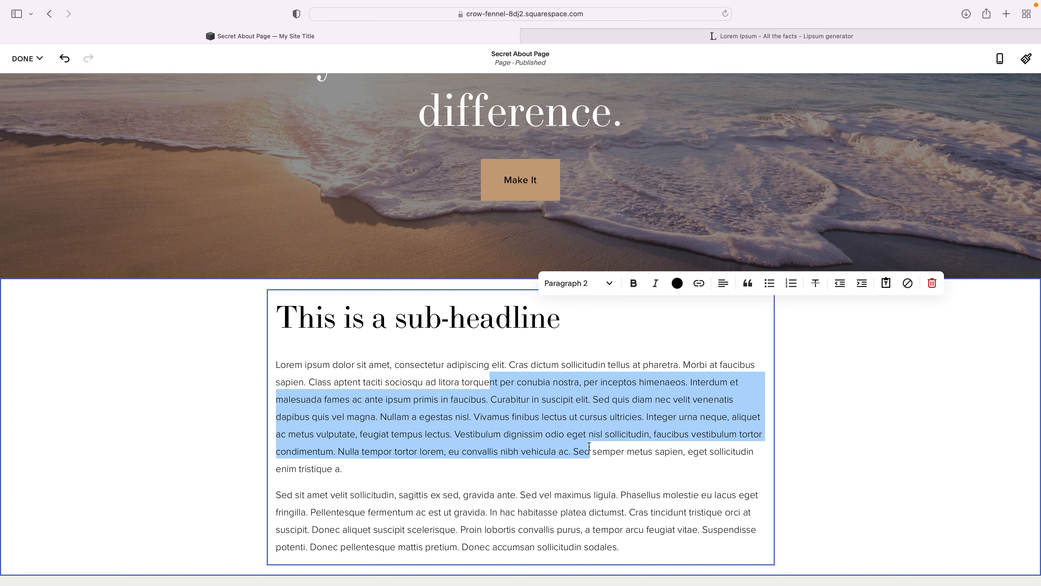
pyautogui.moveTo(630, 550); pyautogui.dragTo(251, 362)
pyautogui.click(597, 283)
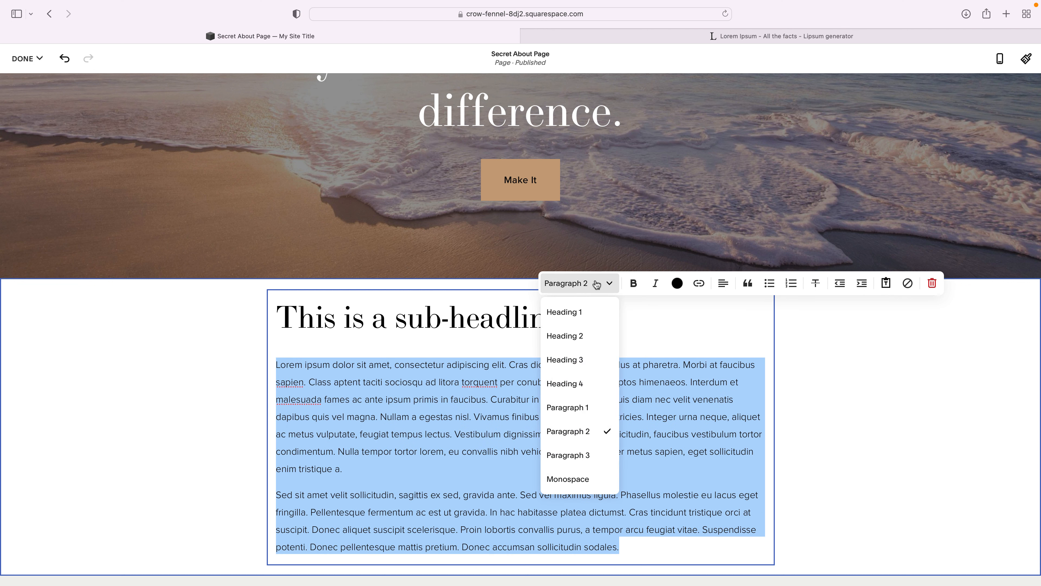
pyautogui.click(585, 415)
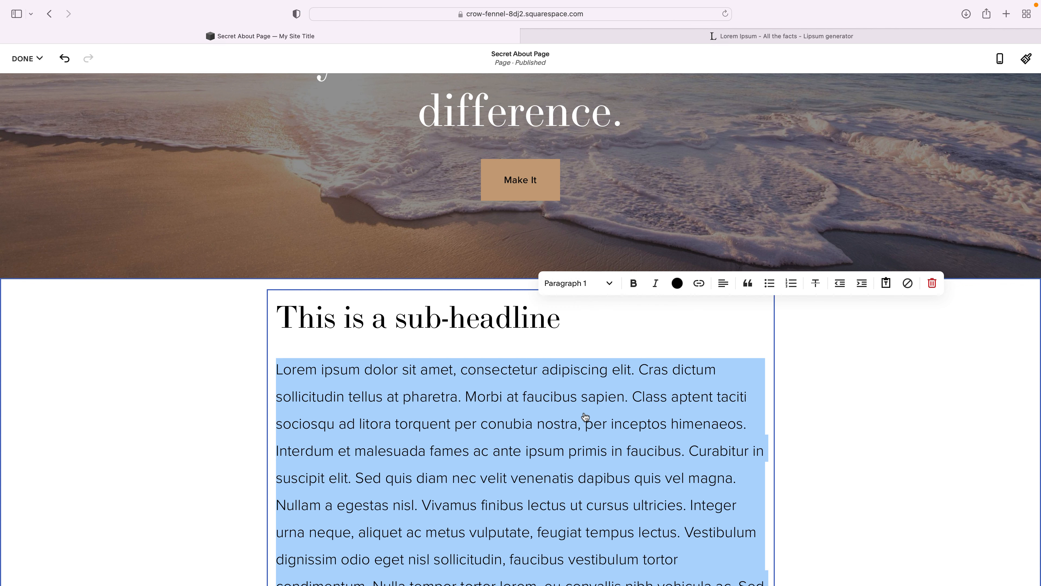
pyautogui.click(581, 284)
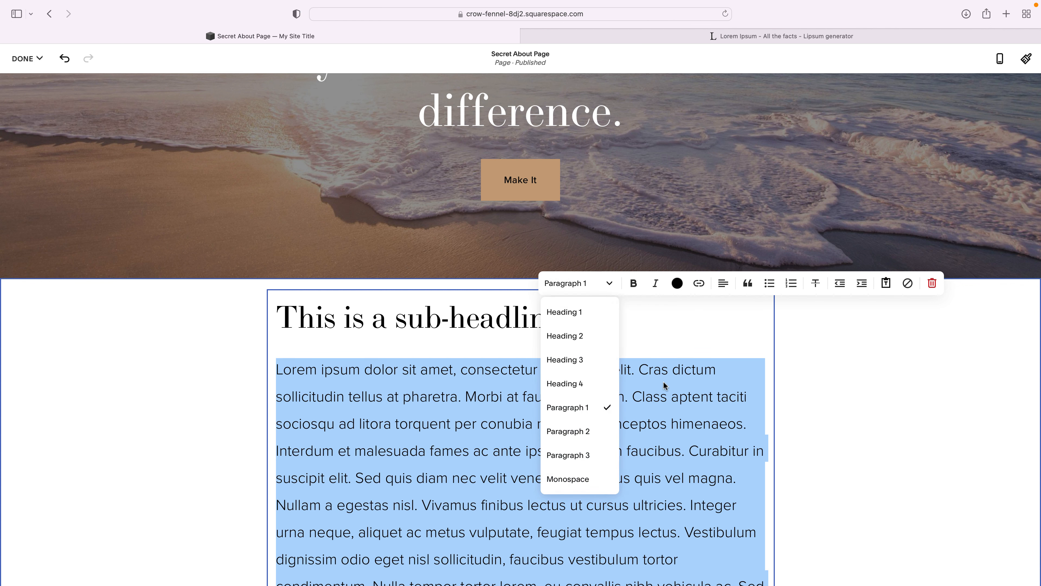
pyautogui.press('Escape')
# - Change both Lorem Ipsum paragraphs back to the Paragraph 2 style
pyautogui.scroll(-5, 670, 399)
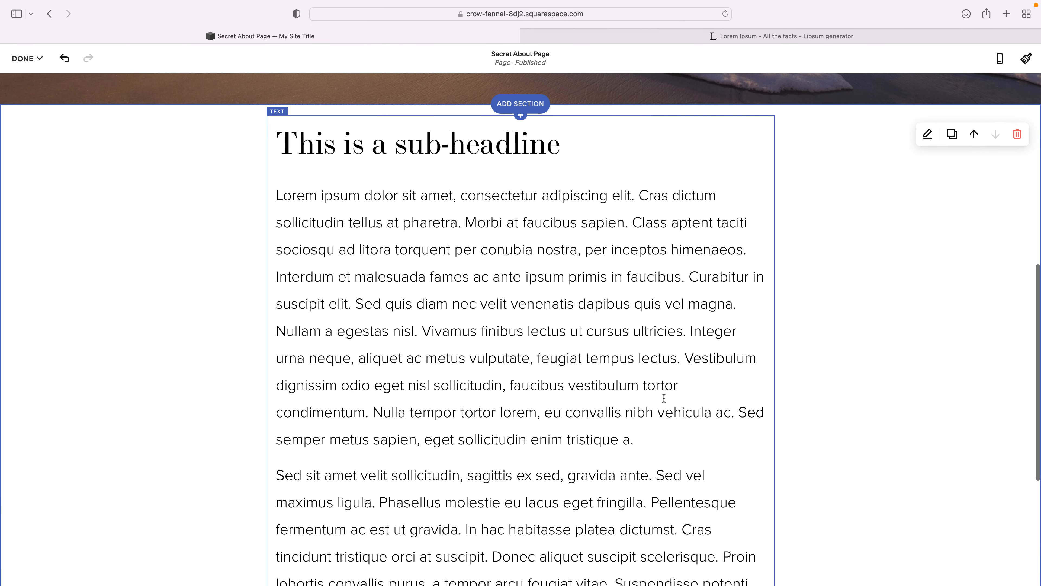
pyautogui.moveTo(277, 196); pyautogui.dragTo(546, 388)
pyautogui.scroll(-4, 546, 388)
pyautogui.keyDown('shift'); pyautogui.click(759, 478); pyautogui.keyUp('shift')
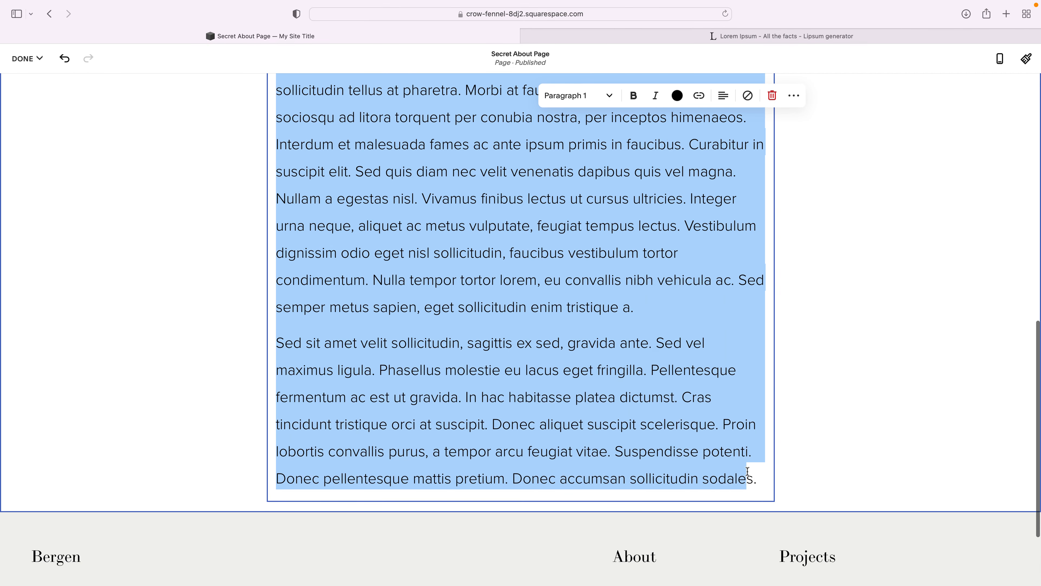
pyautogui.click(566, 98)
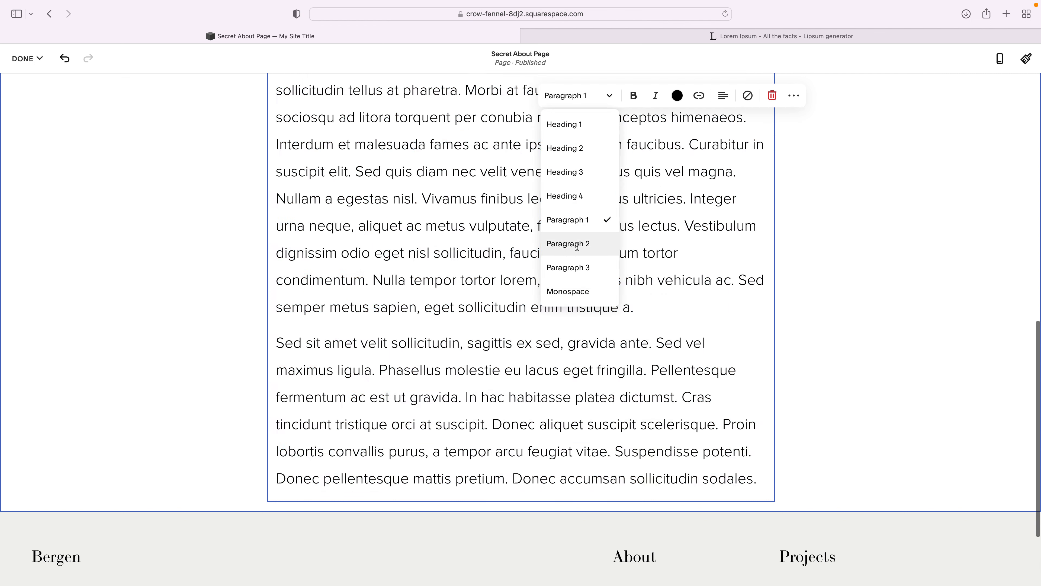
pyautogui.click(571, 243)
pyautogui.click(543, 275)
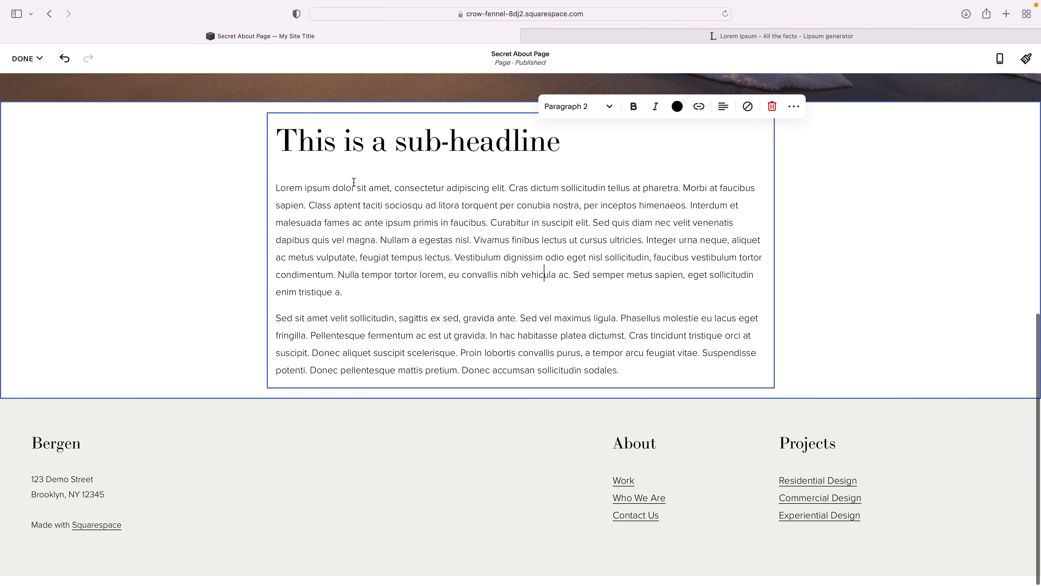
# - Try a custom content width of 30 on the sub-headline section, and set the width back to S
pyautogui.click(872, 180)
pyautogui.click(925, 133)
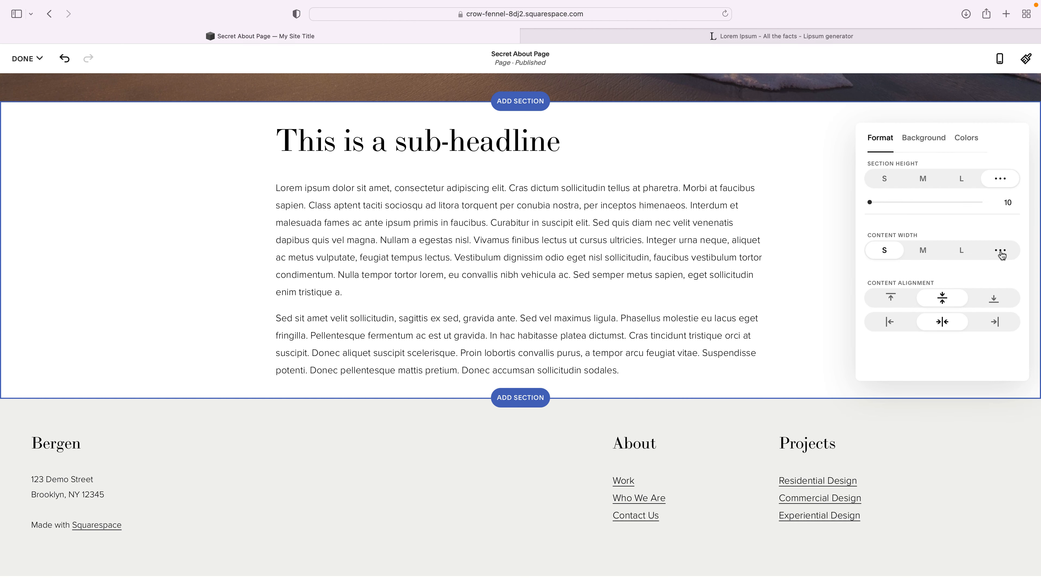
pyautogui.click(1003, 255)
pyautogui.moveTo(900, 274); pyautogui.dragTo(842, 273)
pyautogui.click(927, 132)
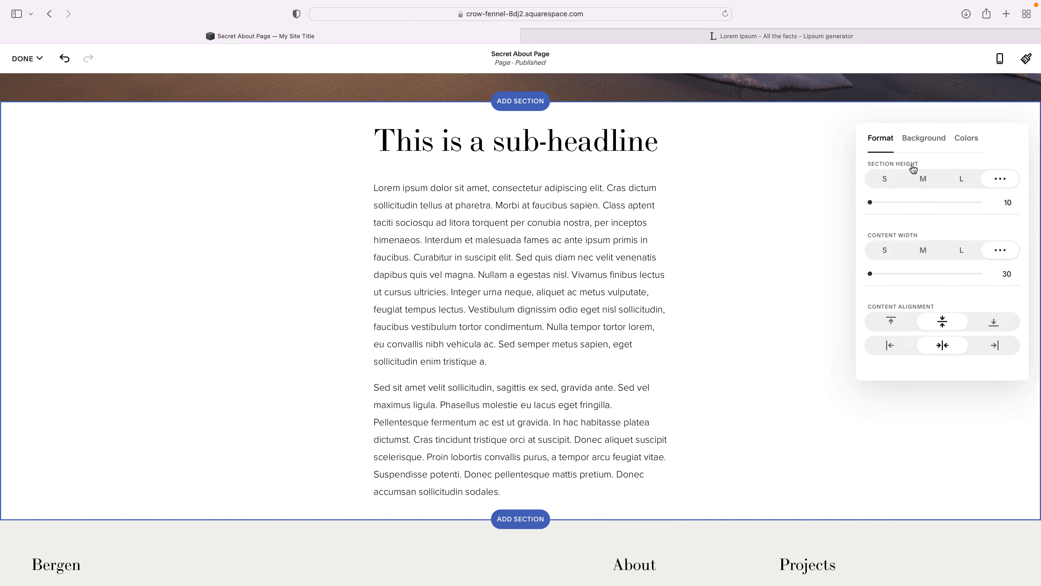
pyautogui.click(884, 249)
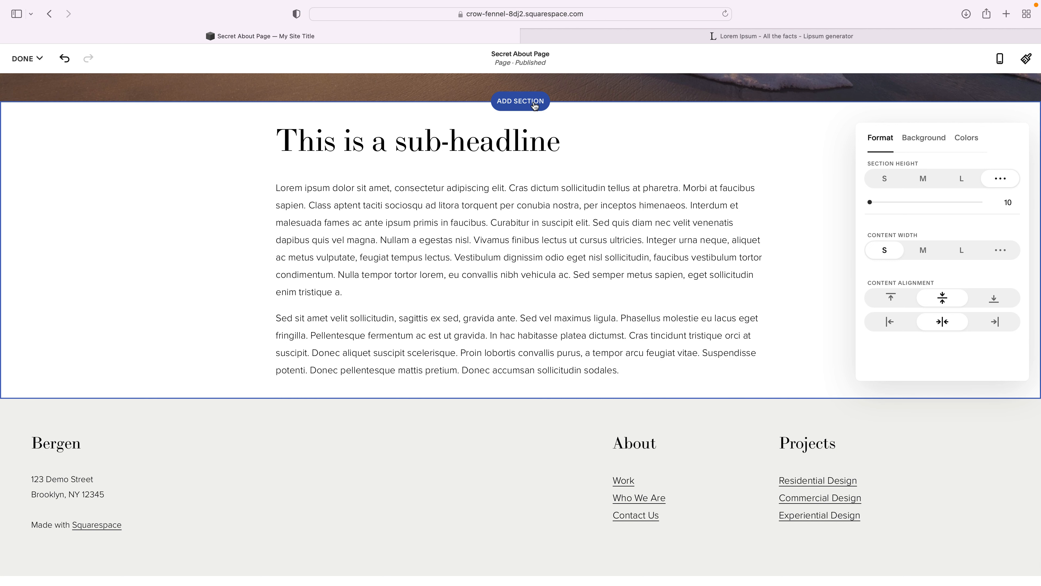
pyautogui.moveTo(373, 144); pyautogui.dragTo(526, 143)
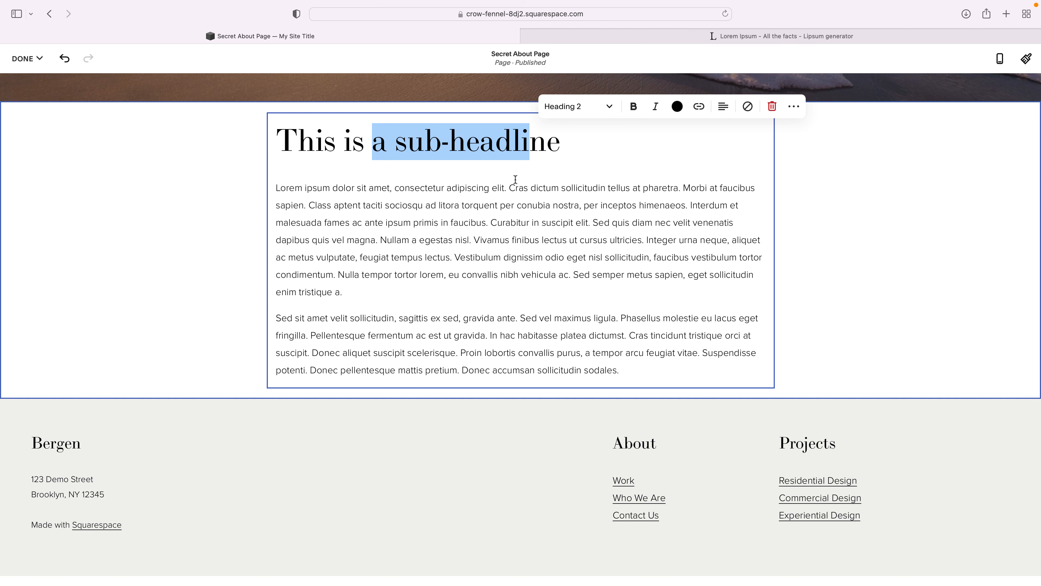
pyautogui.click(532, 274)
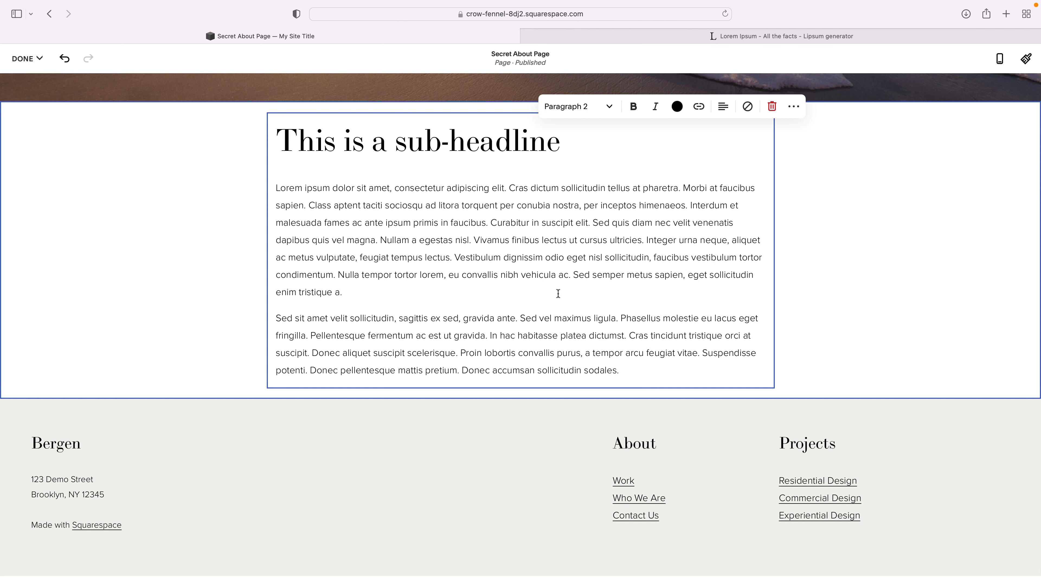
pyautogui.click(818, 279)
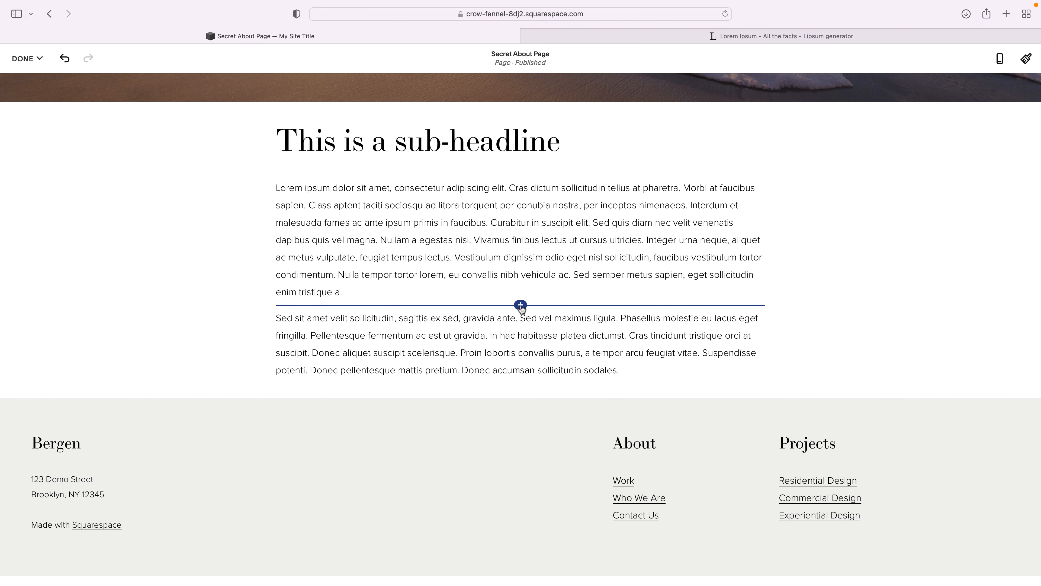
# - Insert an image block between the two Lorem Ipsum paragraphs and upload background-image.jpg into it
pyautogui.click(521, 305)
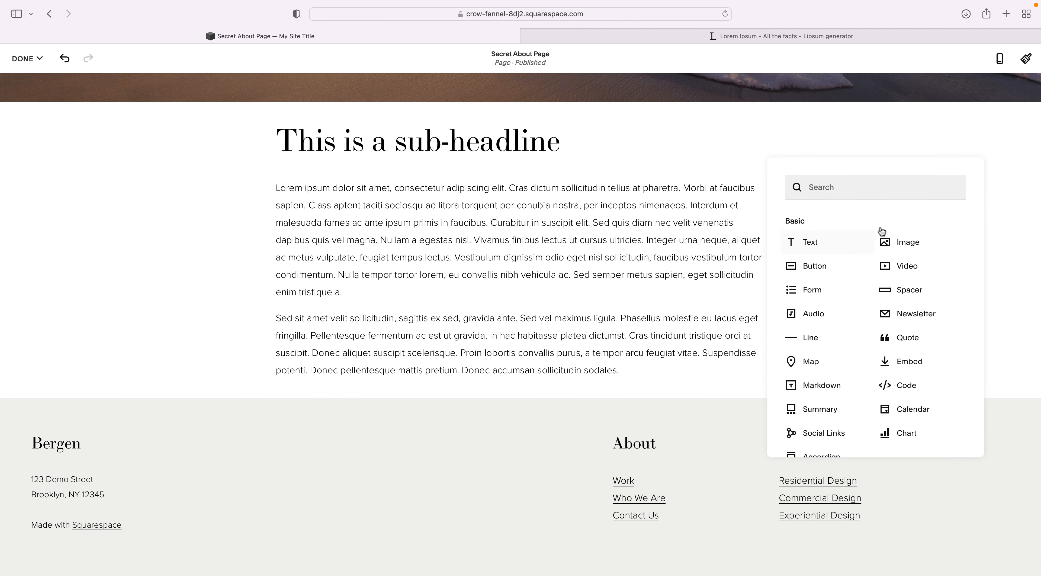
pyautogui.click(898, 245)
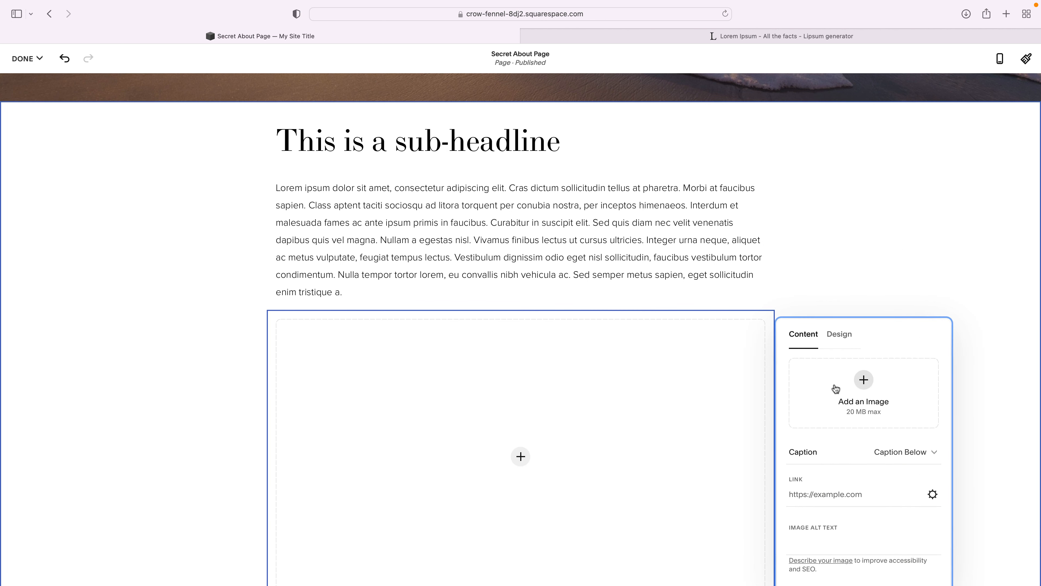
pyautogui.click(836, 388)
pyautogui.click(848, 408)
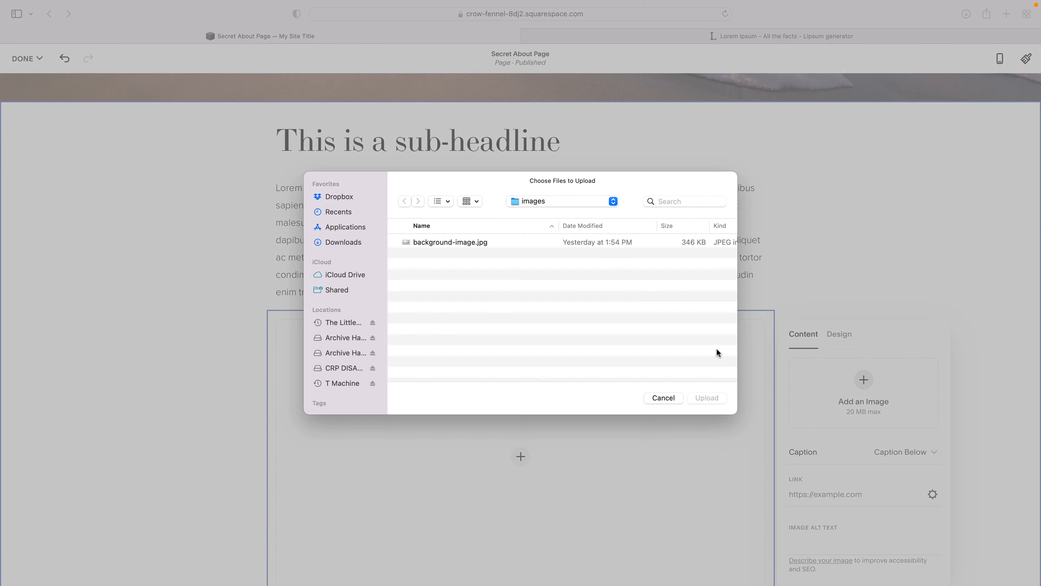
pyautogui.click(517, 246)
pyautogui.press('Return')
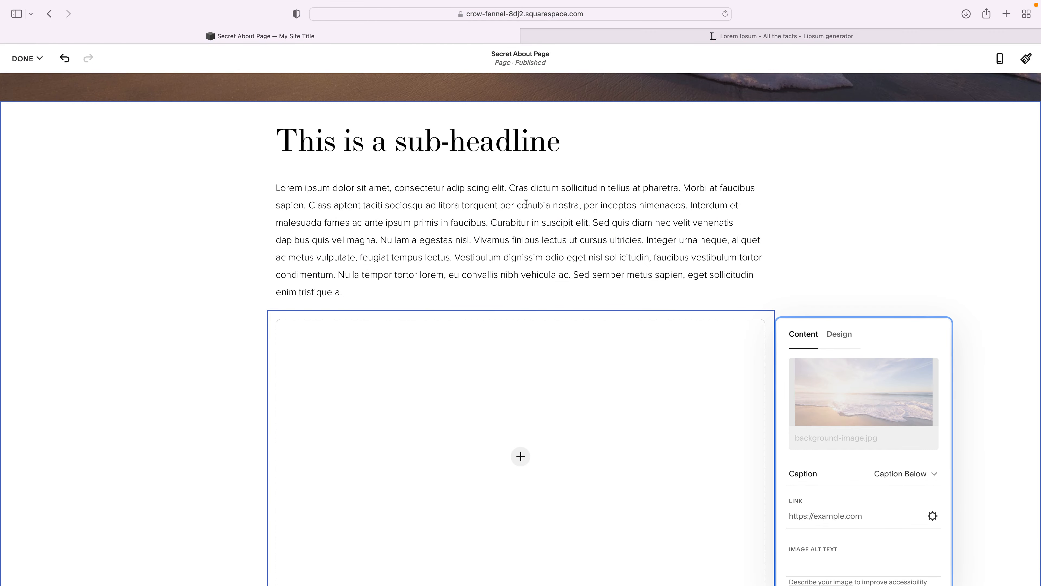
pyautogui.scroll(-3, 530, 362)
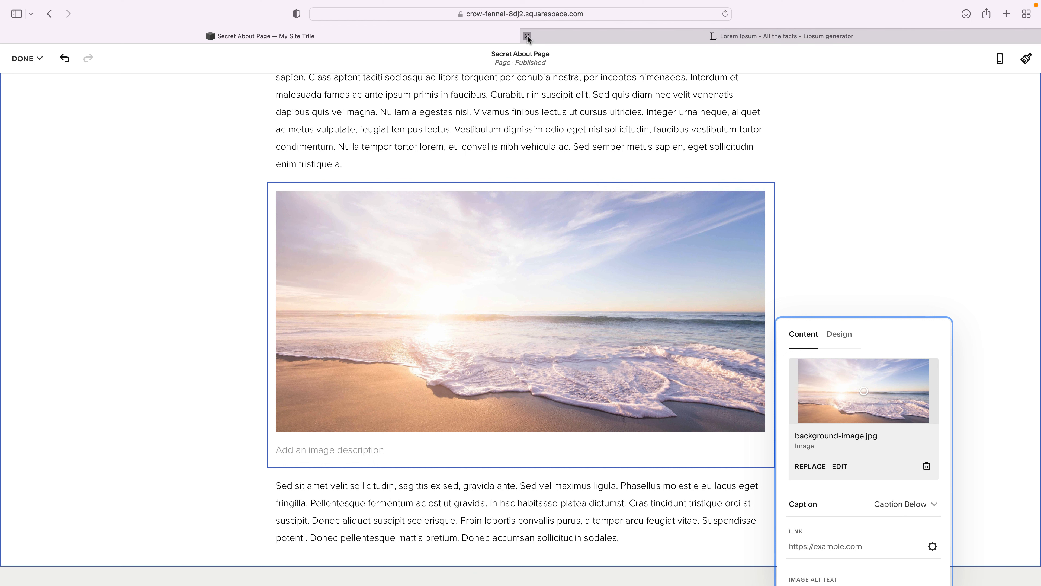
# - Close the Lorem Ipsum generator page, then save the Secret About Page and leave its editor
pyautogui.click(529, 36)
pyautogui.scroll(15, 322, 99)
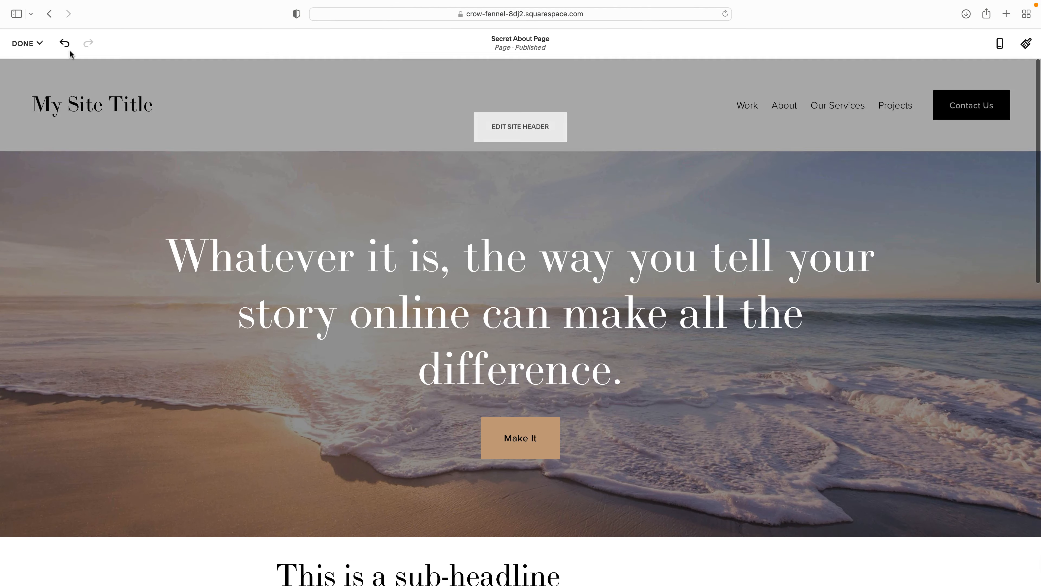
pyautogui.click(25, 43)
pyautogui.click(23, 65)
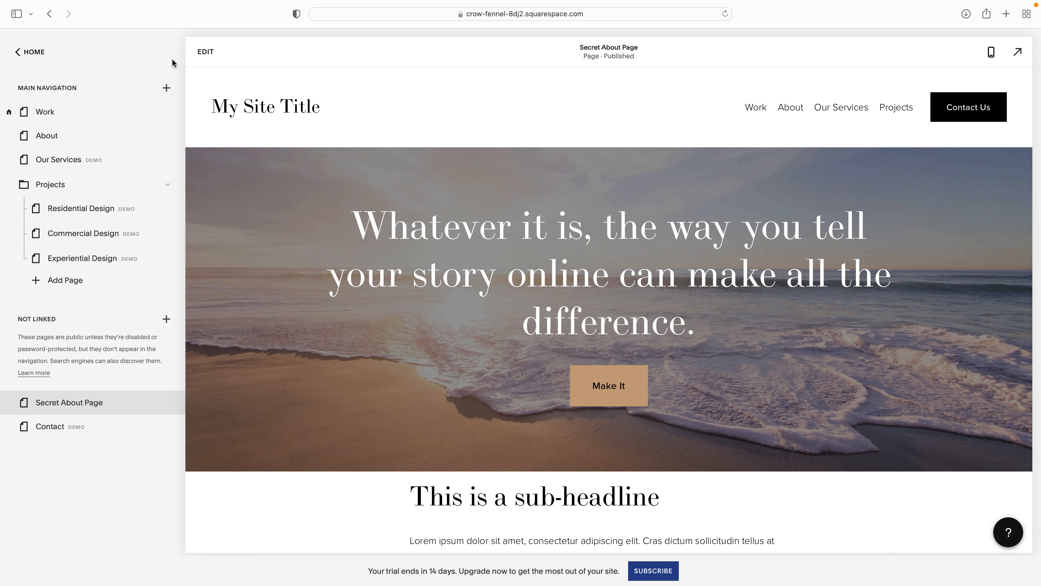
# - Open the Fonts settings of the site-wide Site Styles
pyautogui.click(34, 54)
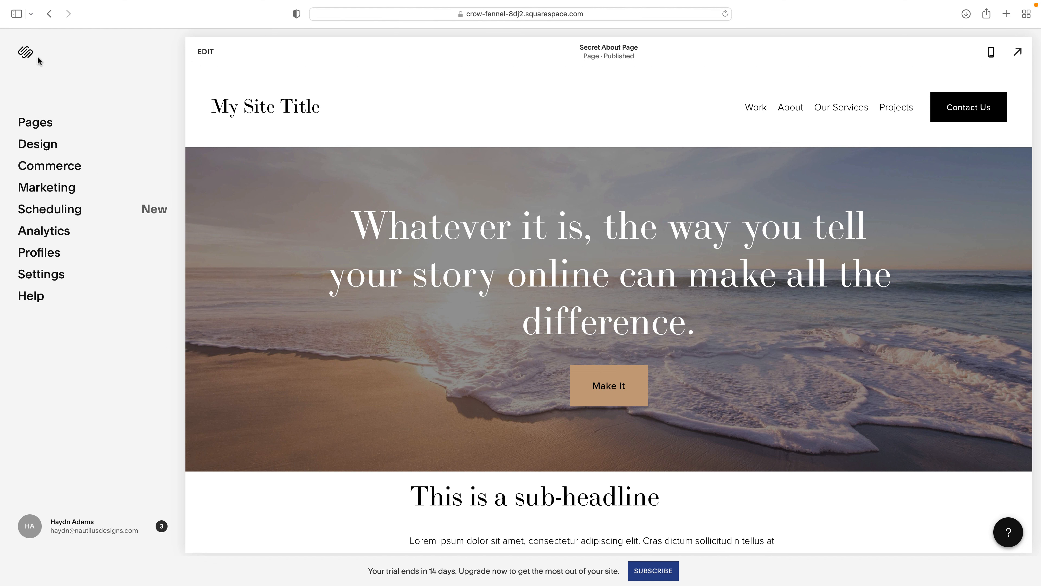
pyautogui.click(37, 145)
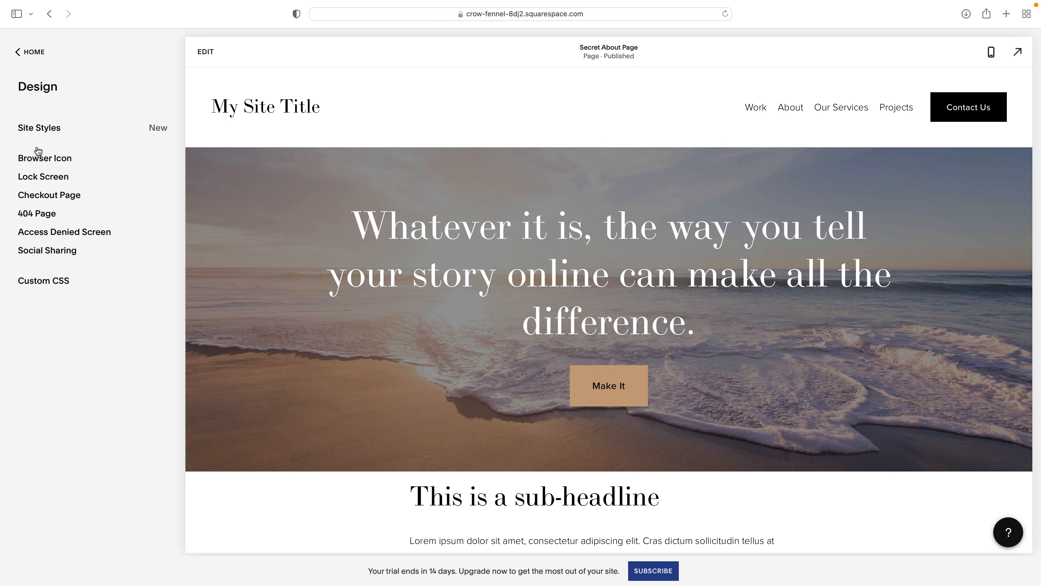
pyautogui.click(39, 128)
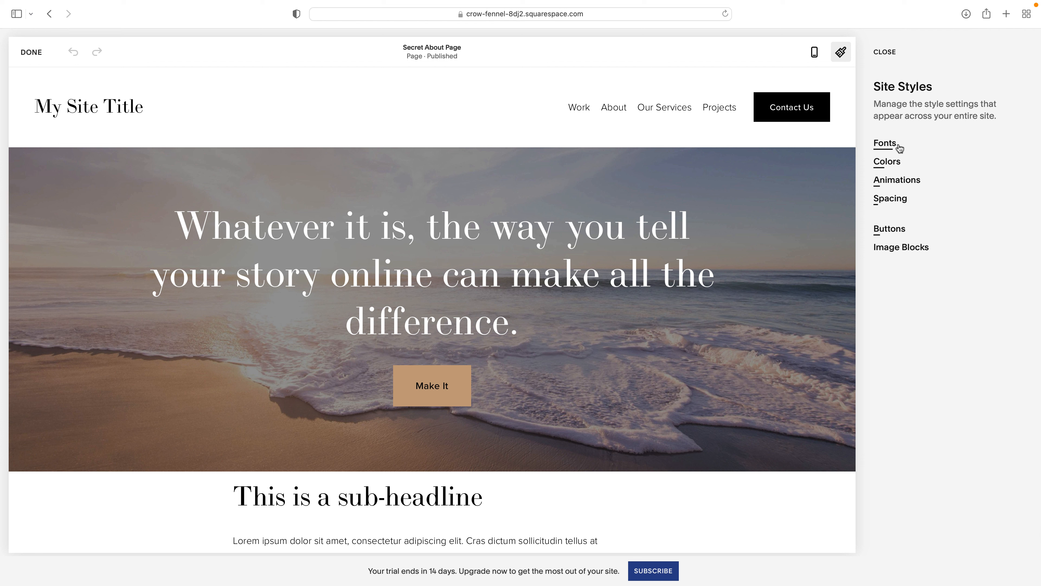
pyautogui.click(886, 149)
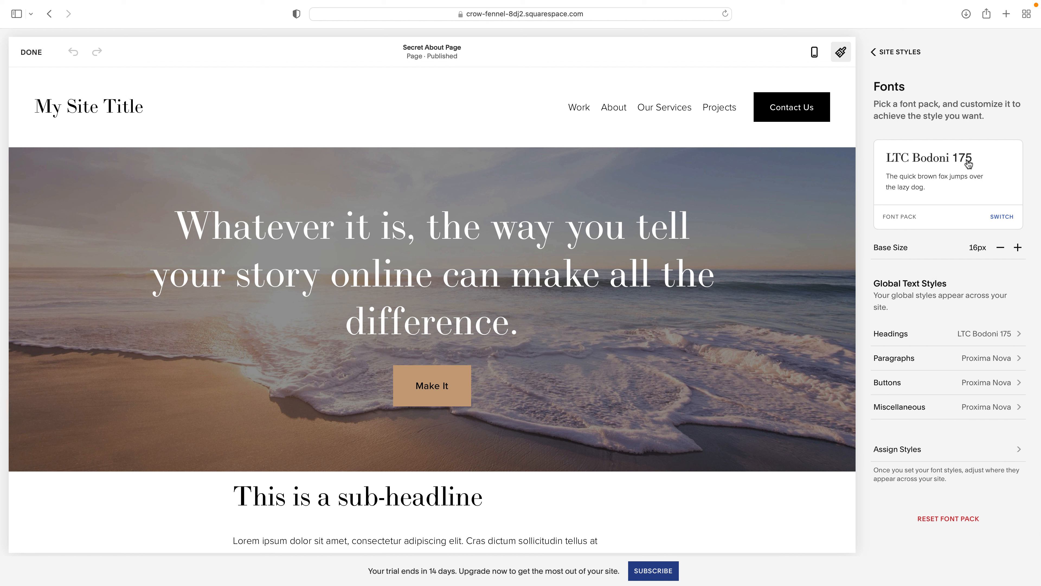
# - Browse the Mixed font packs available for the site and return to the Fonts settings without switching packs
pyautogui.click(1002, 217)
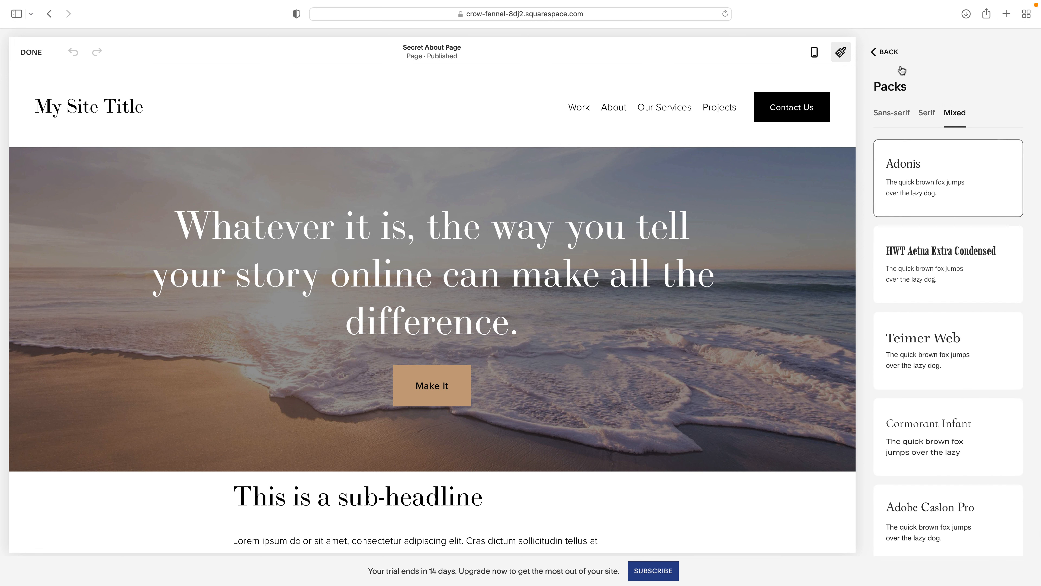
pyautogui.click(882, 51)
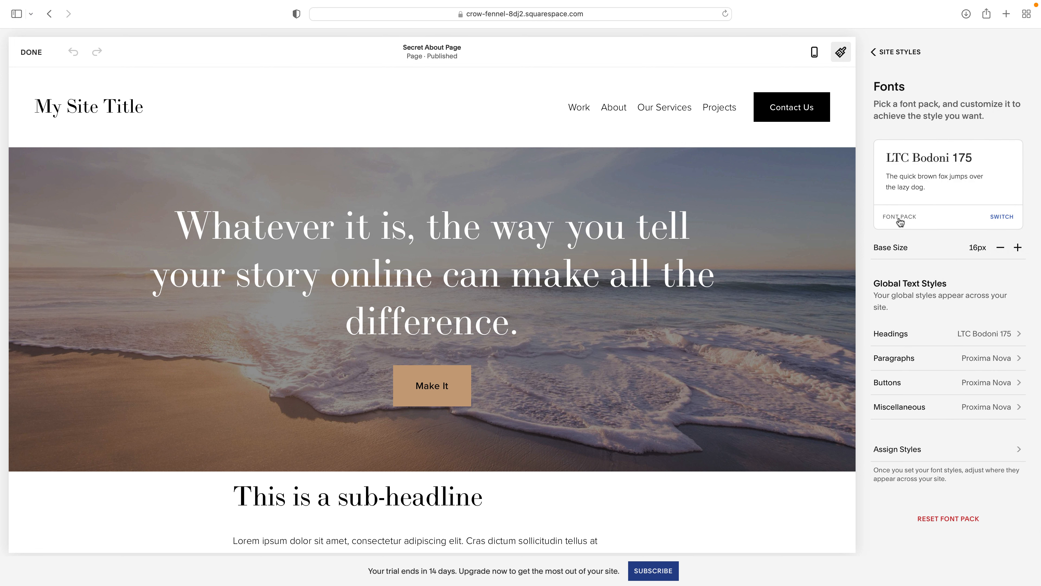
pyautogui.click(900, 222)
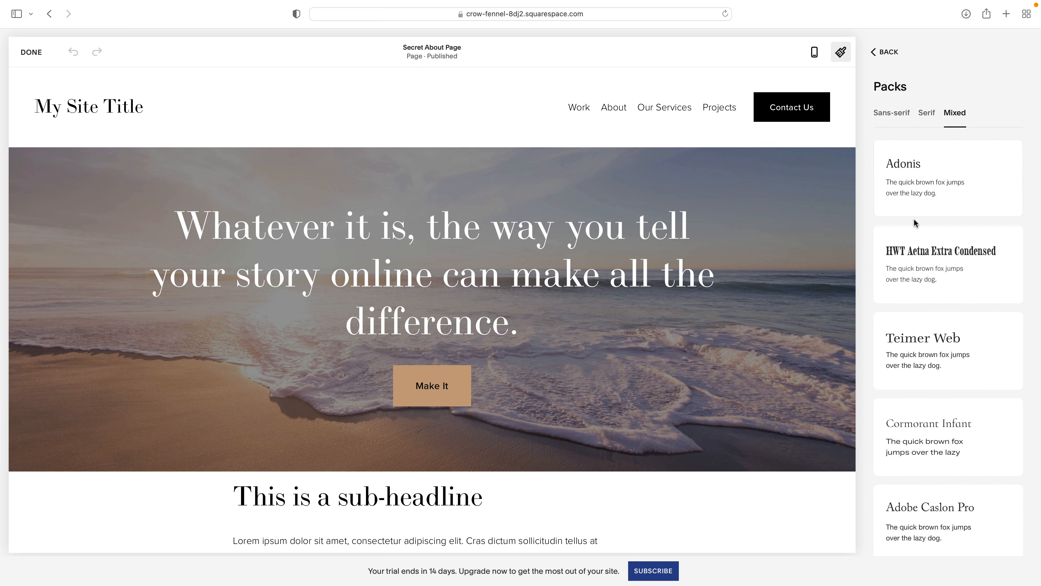
pyautogui.scroll(-2, 915, 224)
pyautogui.scroll(-5, 915, 224)
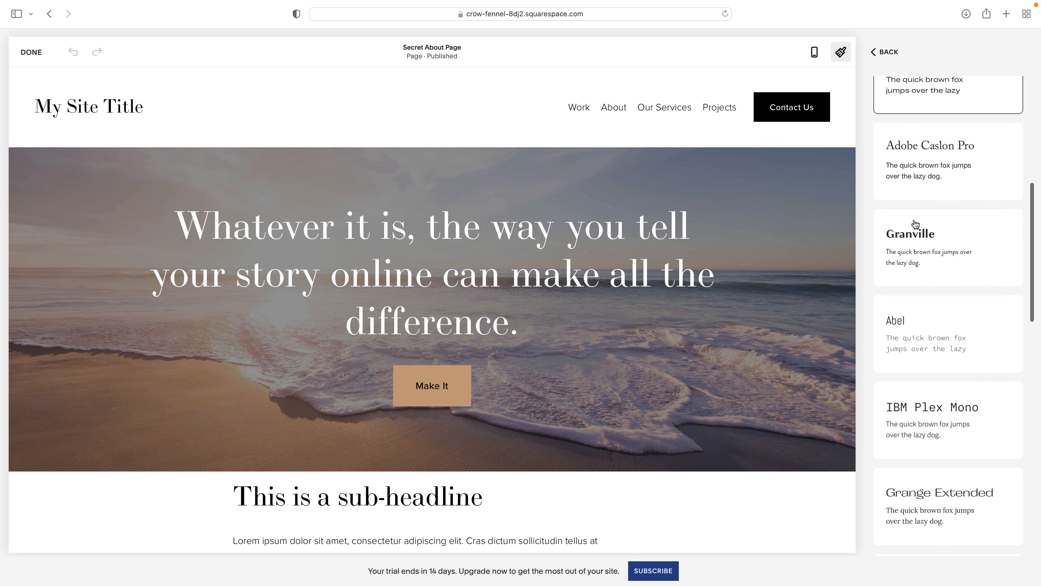
pyautogui.scroll(8, 915, 225)
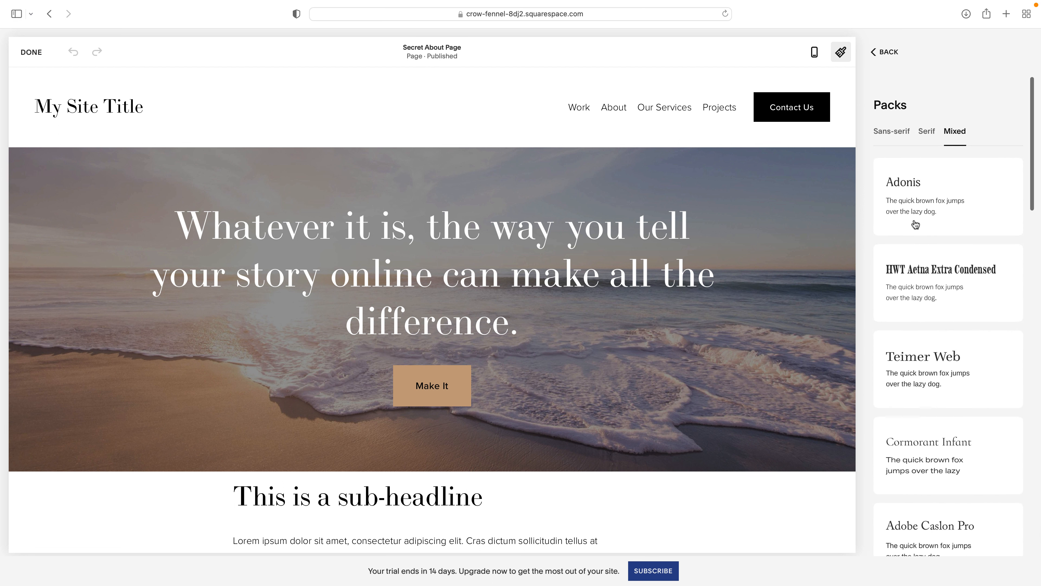
pyautogui.click(889, 52)
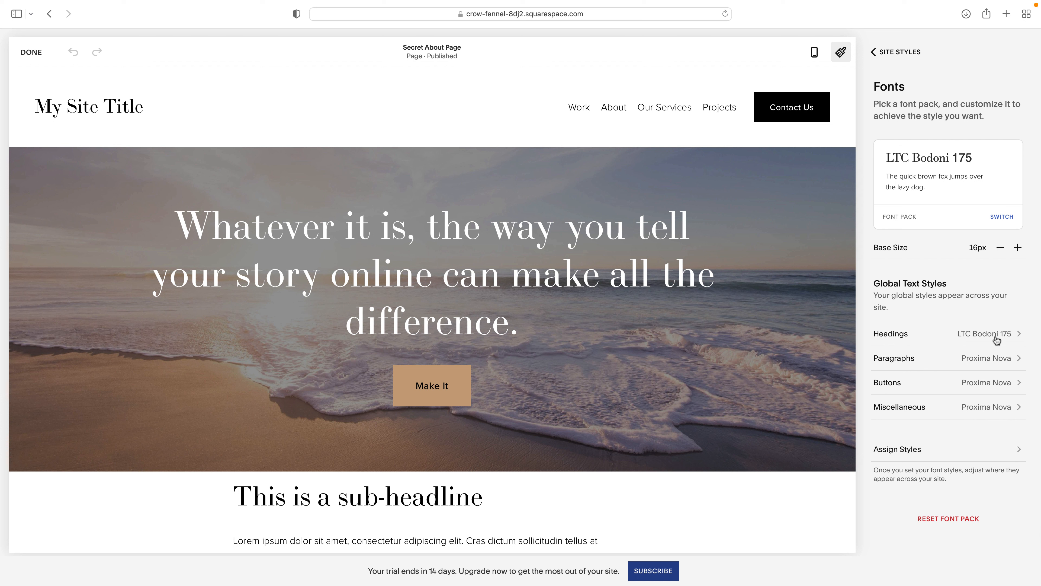
# - Review the global Paragraphs font settings against the page's body text, and the header elements' style assignments
pyautogui.click(985, 361)
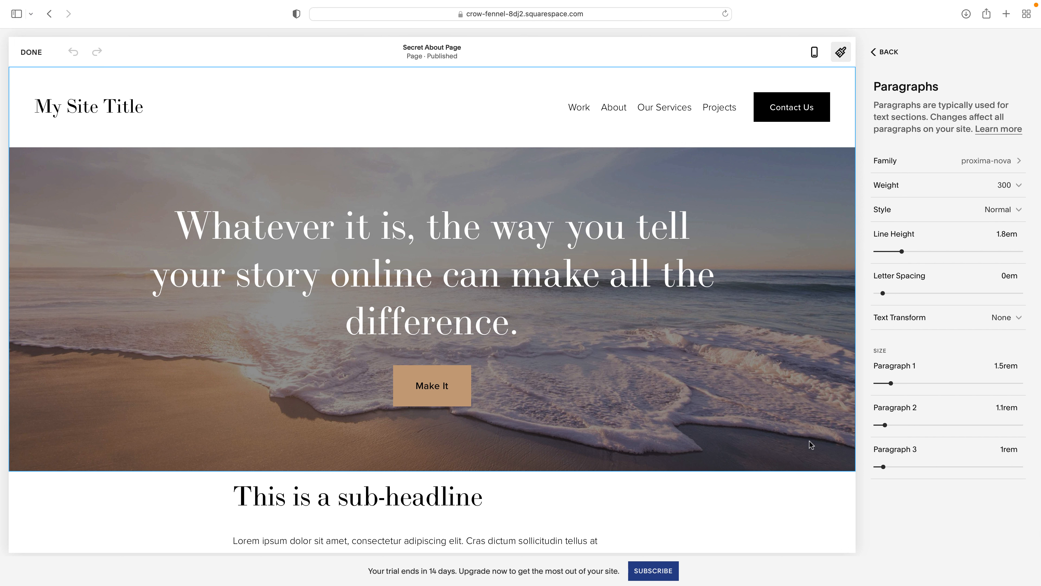
pyautogui.scroll(-5, 811, 443)
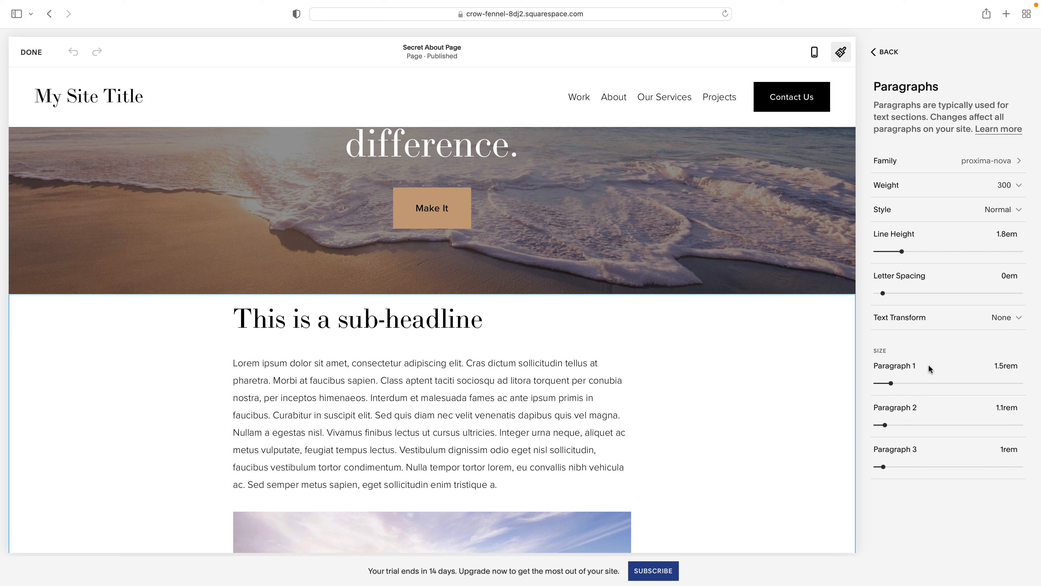
pyautogui.click(886, 52)
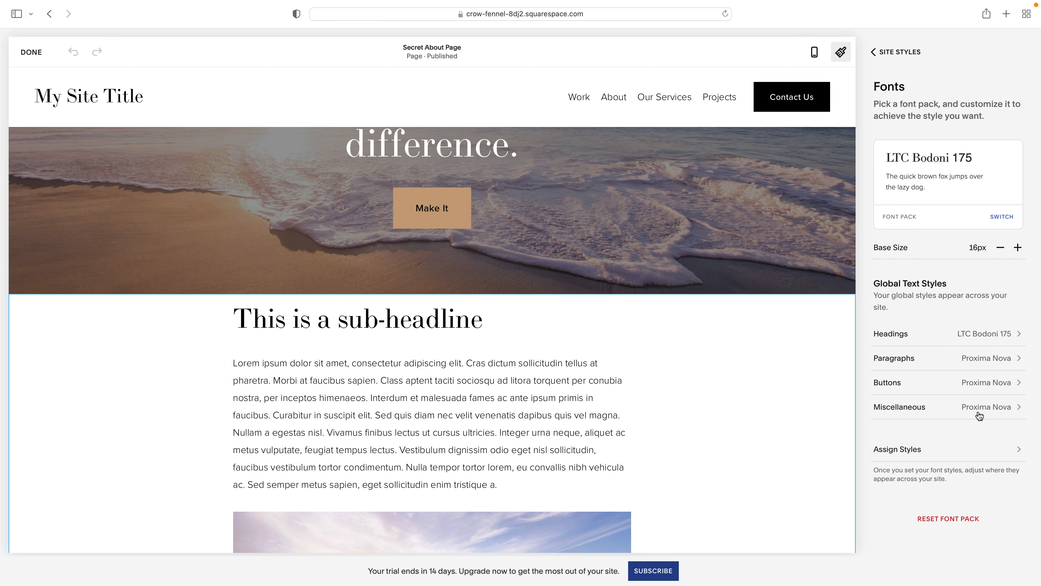
pyautogui.click(956, 456)
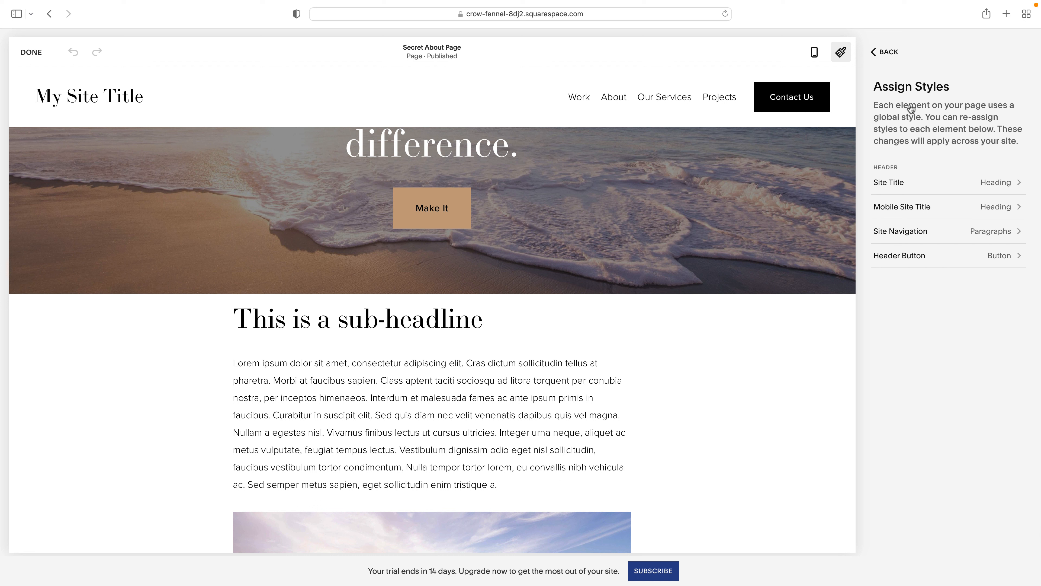
pyautogui.click(880, 57)
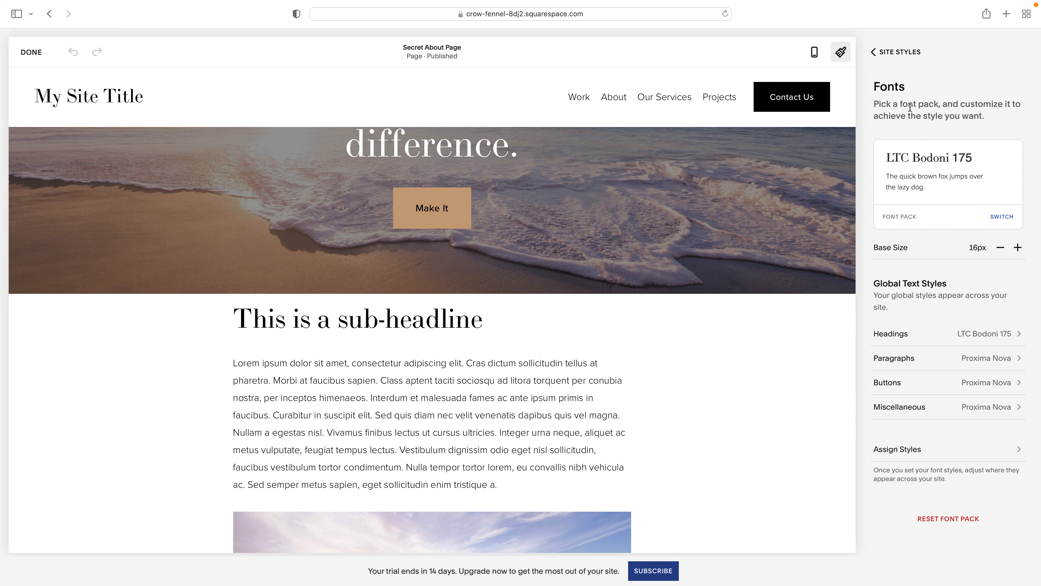
pyautogui.click(898, 52)
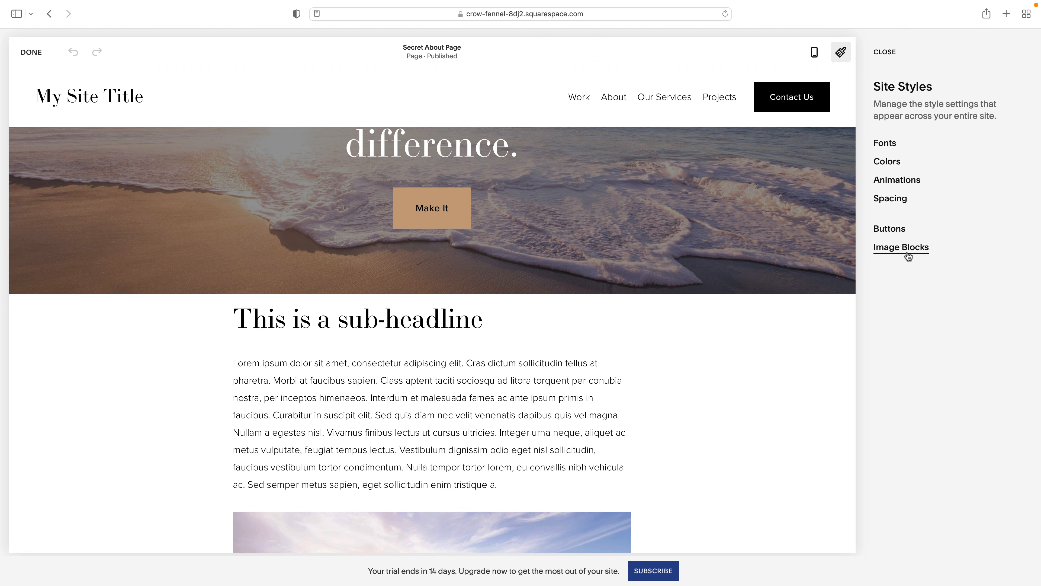
# - Examine the site's color palette and the individual element colors of the Bright 2 theme
pyautogui.click(886, 161)
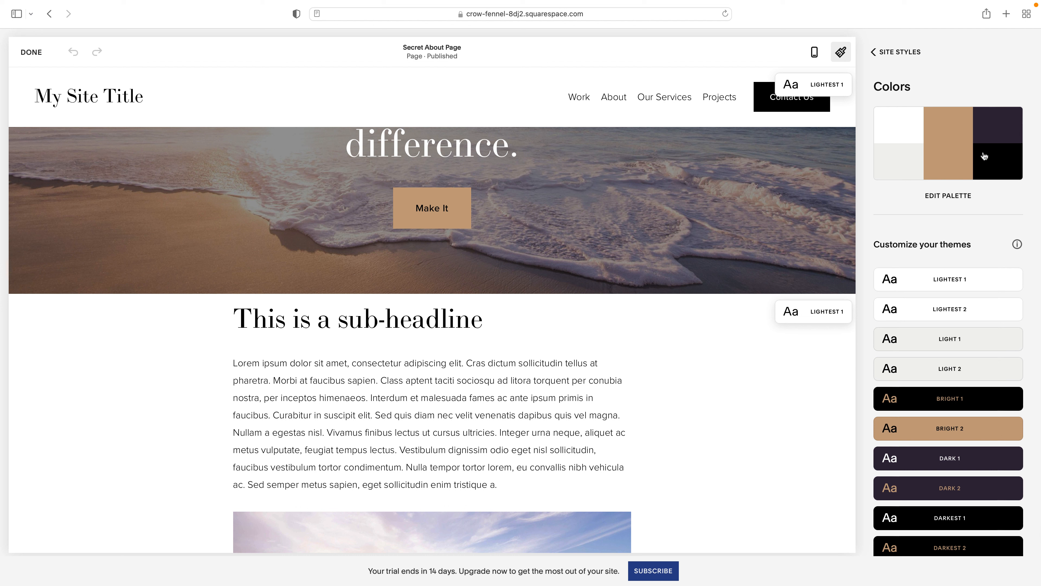
pyautogui.click(944, 431)
pyautogui.scroll(-20, 947, 456)
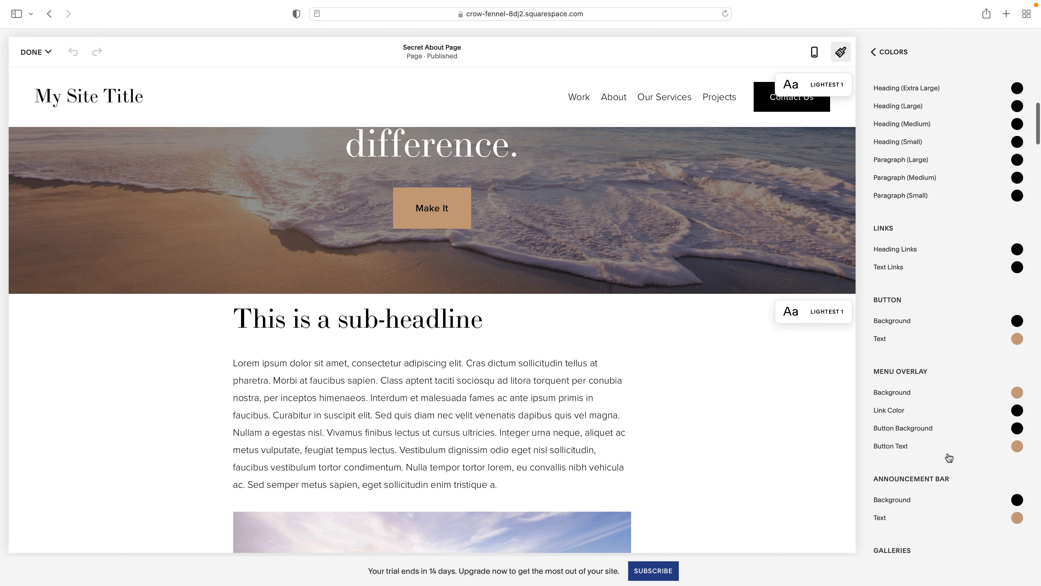
pyautogui.scroll(-10, 949, 458)
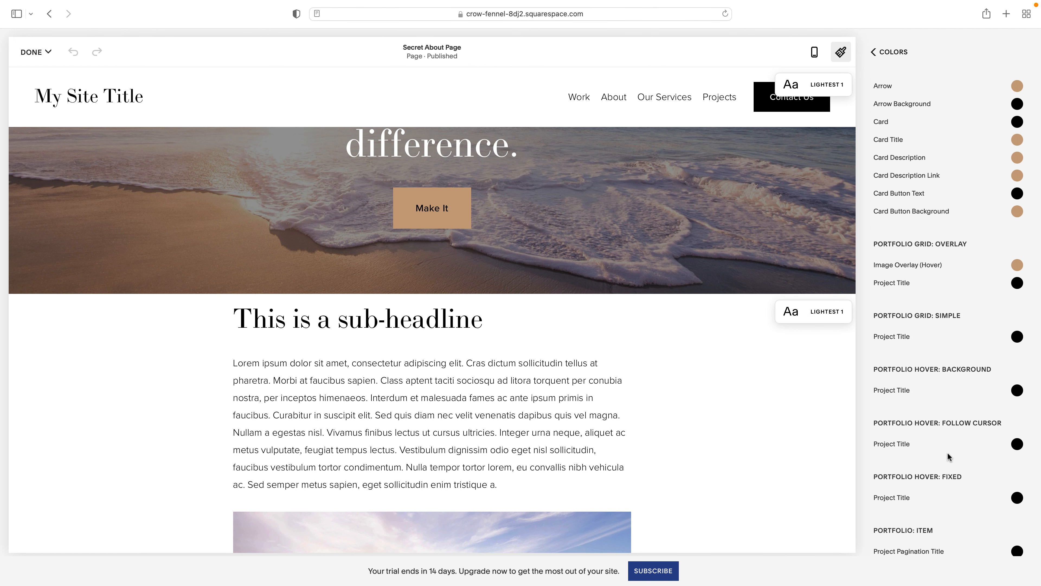
pyautogui.scroll(20, 948, 455)
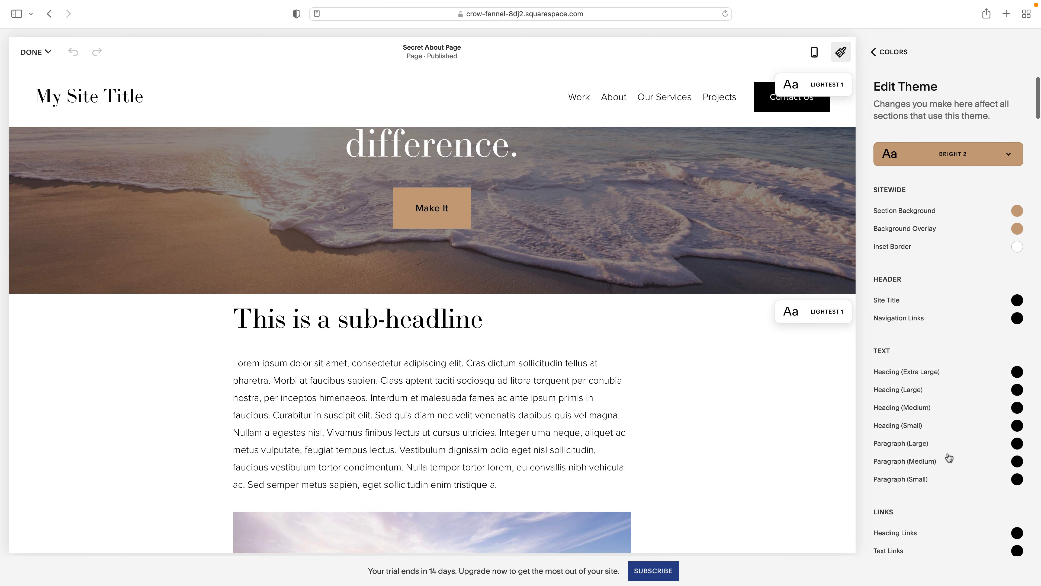
pyautogui.scroll(5, 680, 304)
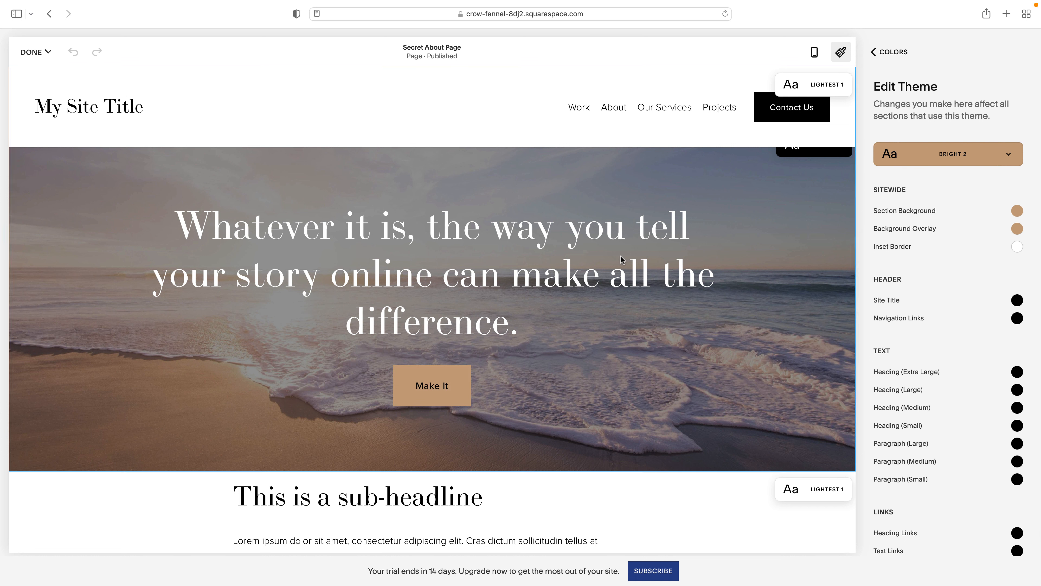
pyautogui.click(898, 53)
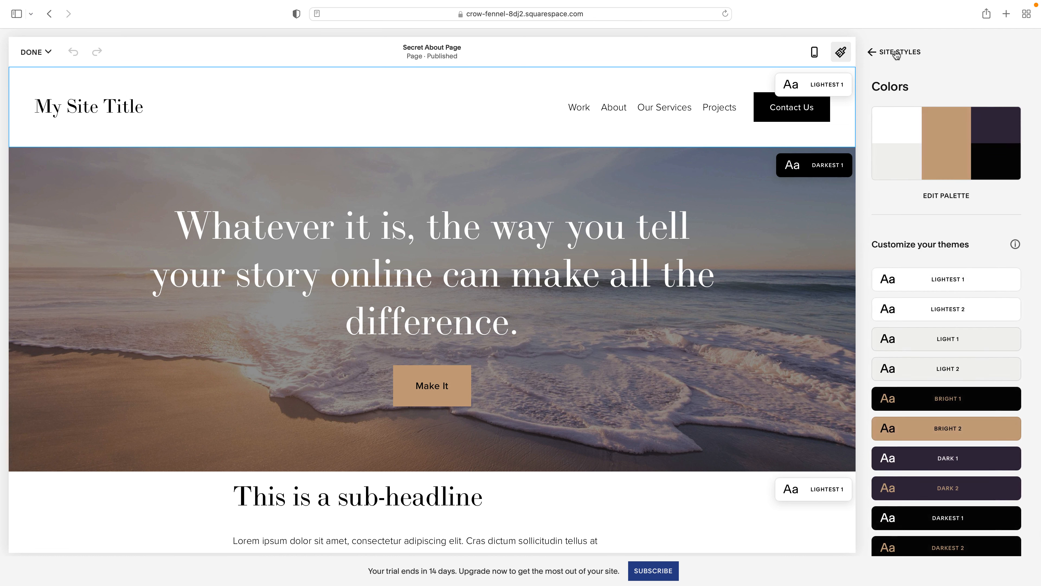
# - Review the site-wide animation style options and return to Site Styles
pyautogui.click(897, 53)
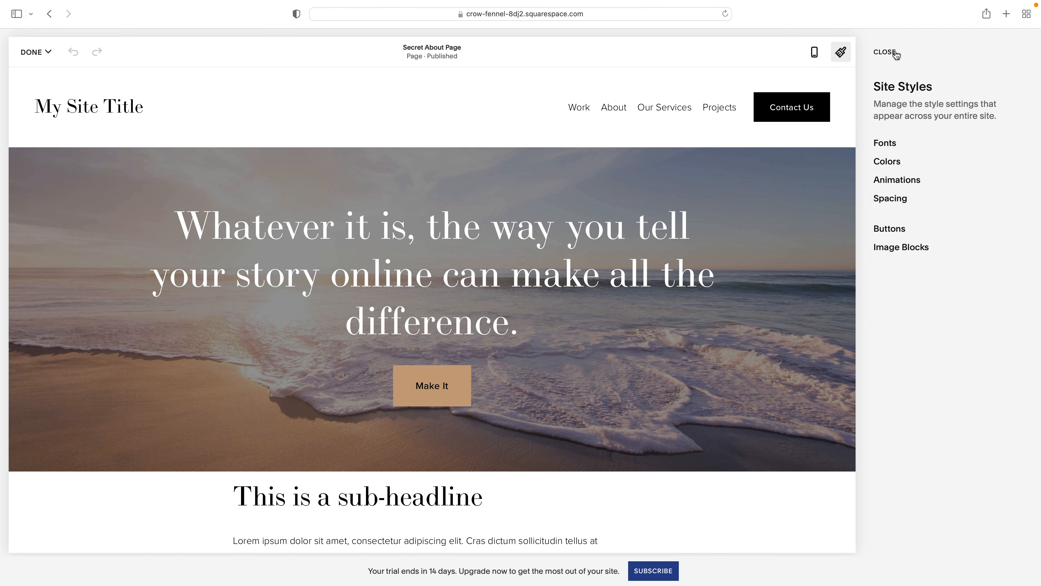
pyautogui.click(897, 180)
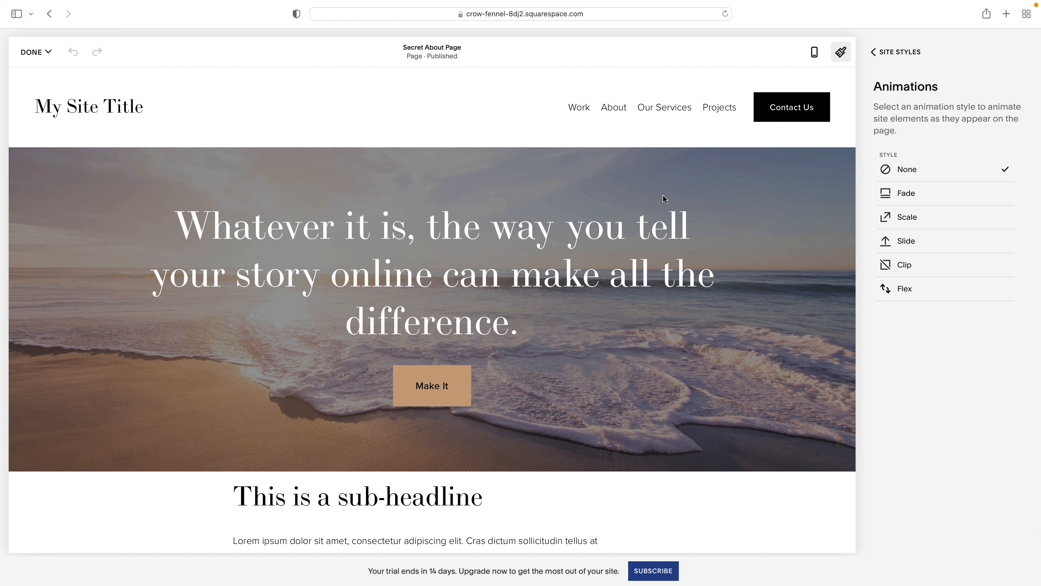
pyautogui.click(891, 53)
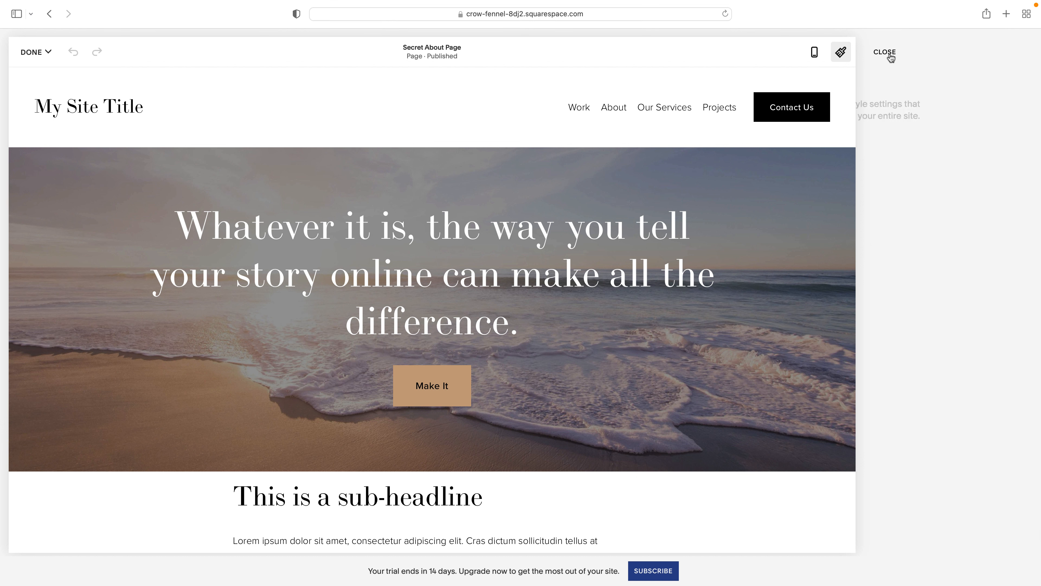
# - Close the site styles, save the Secret About Page and return to the main site menu
pyautogui.click(888, 54)
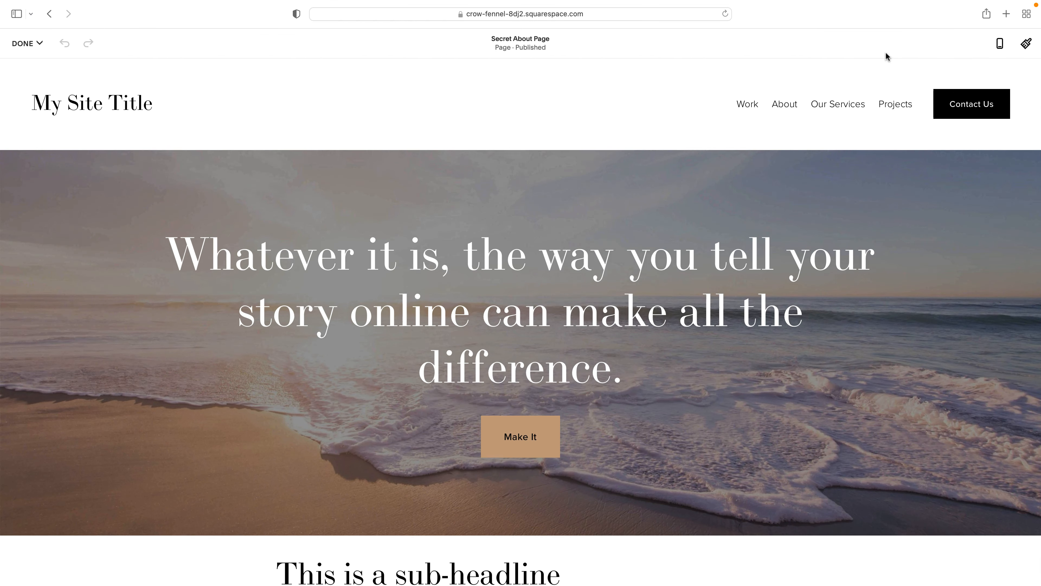
pyautogui.click(27, 44)
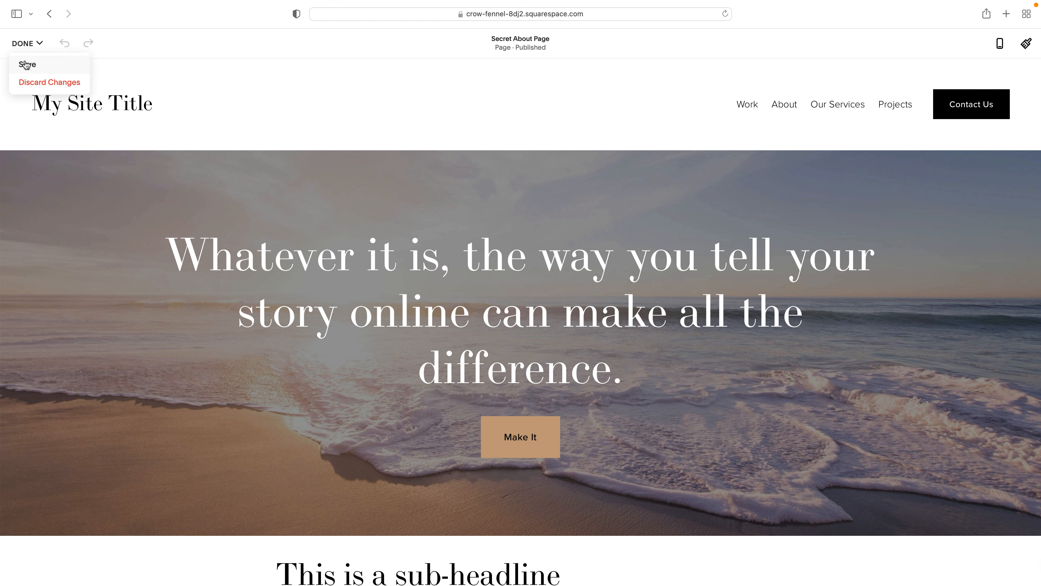
pyautogui.click(26, 64)
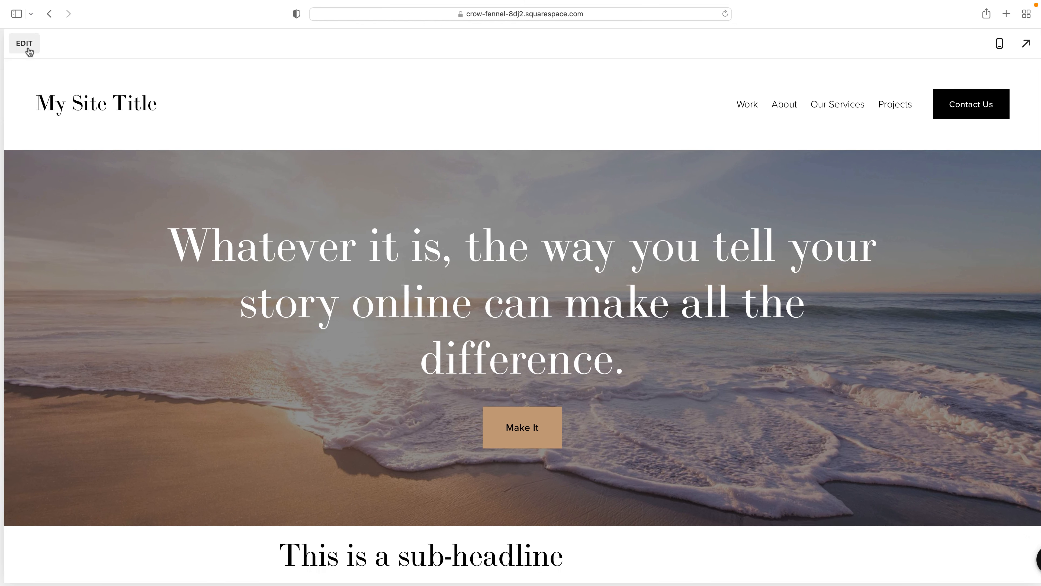
pyautogui.click(27, 45)
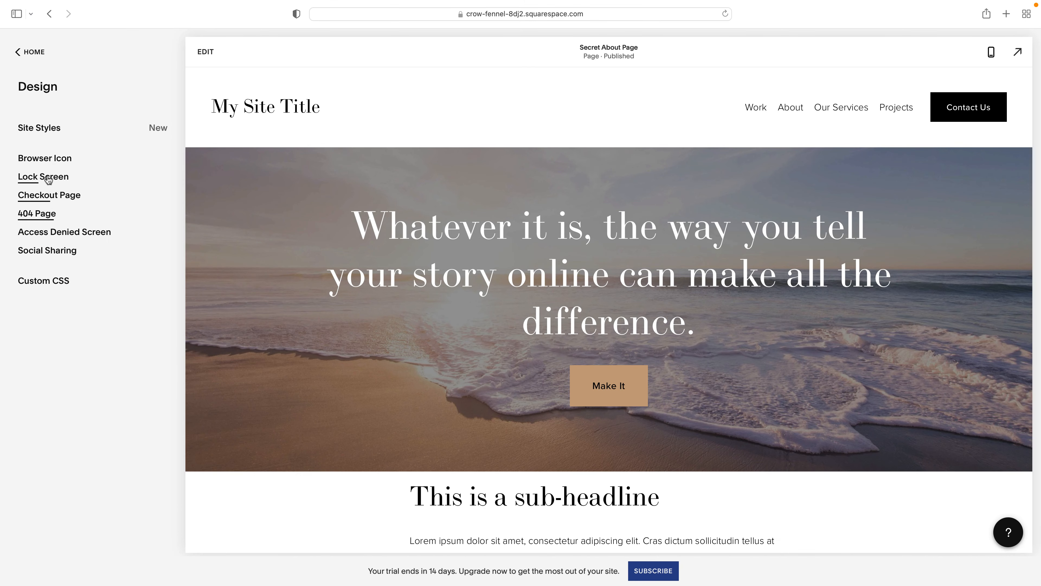
pyautogui.click(32, 54)
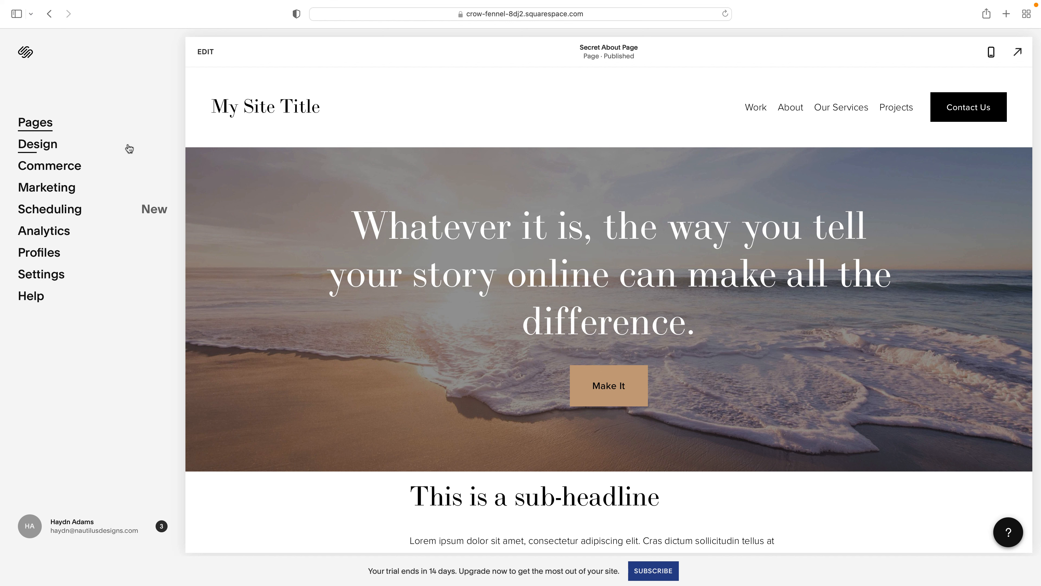
# - Edit the Secret About Page and bold the sub-headline paragraph's text from "Vivamus finibus lectus" through "feugiat tempus lectus", leaving it without italics
pyautogui.scroll(-3, 401, 254)
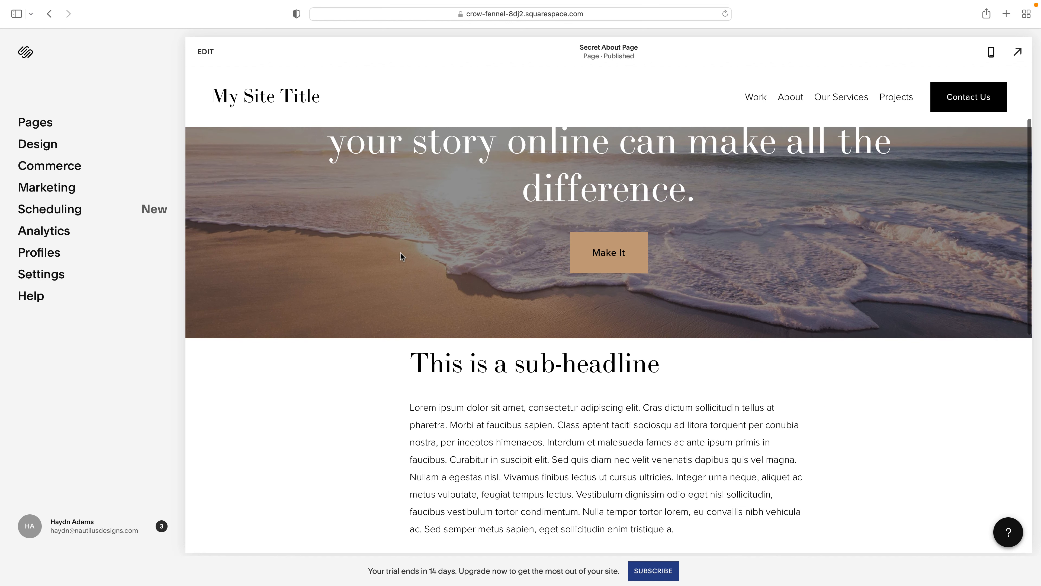
pyautogui.click(206, 52)
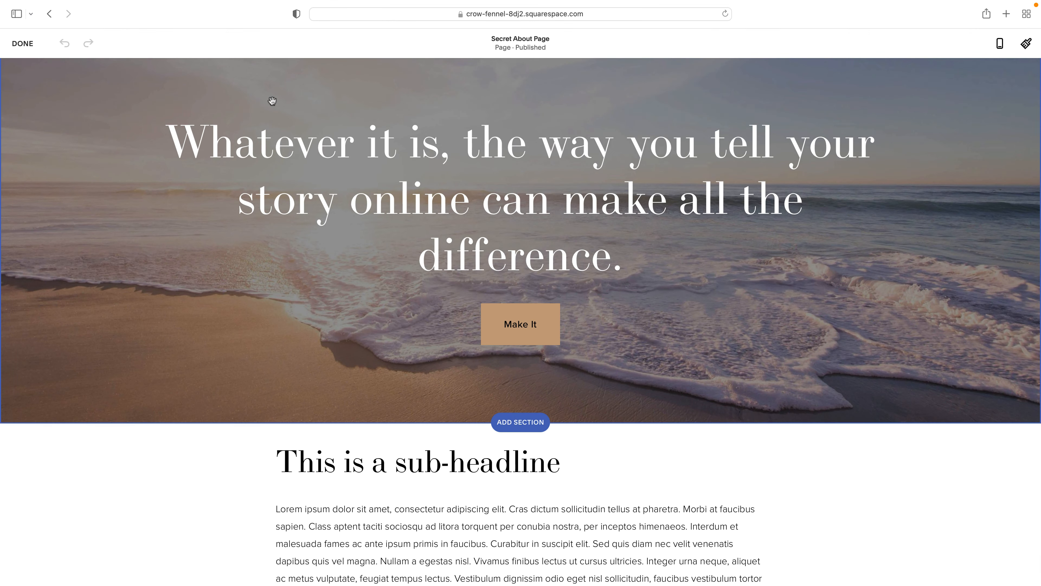
pyautogui.scroll(-5, 393, 180)
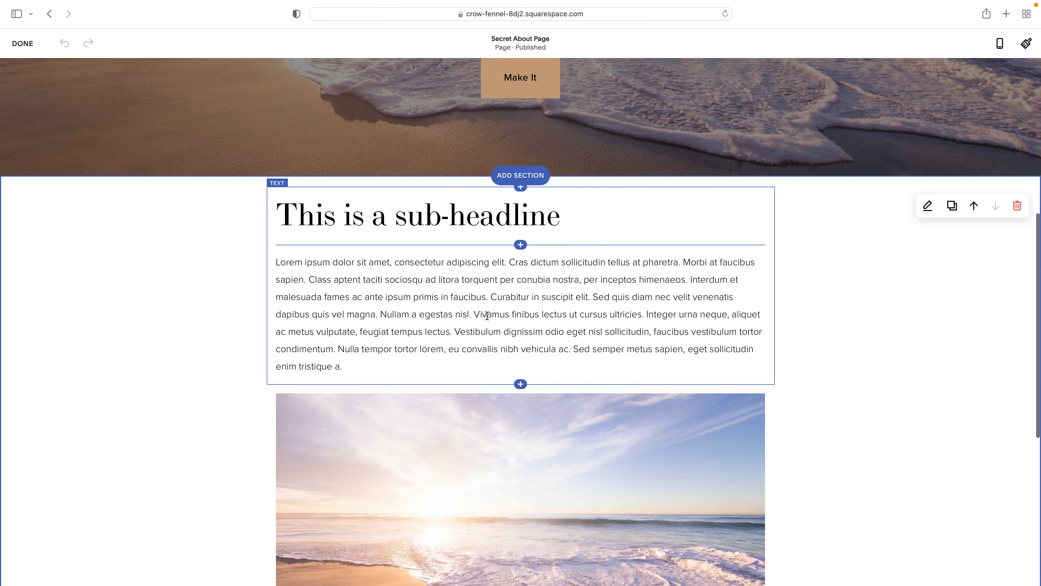
pyautogui.moveTo(473, 315); pyautogui.dragTo(450, 333)
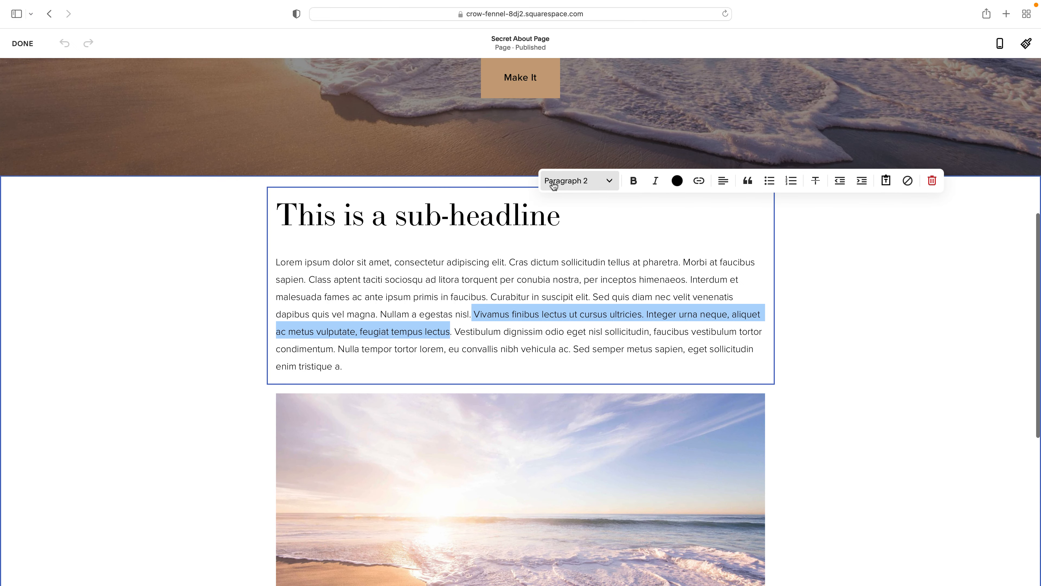
pyautogui.click(634, 183)
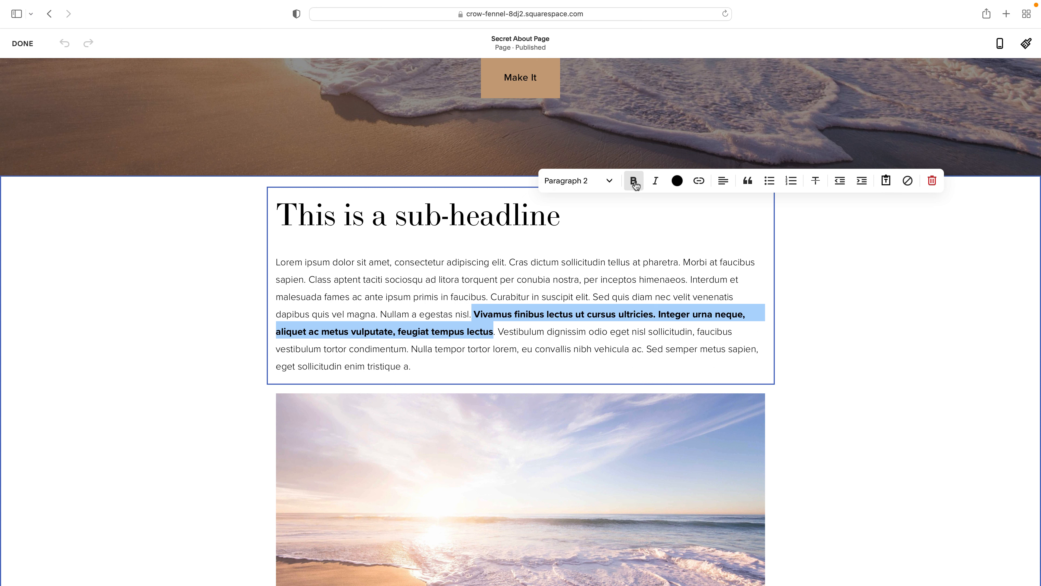
pyautogui.click(635, 183)
pyautogui.click(634, 183)
pyautogui.click(655, 184)
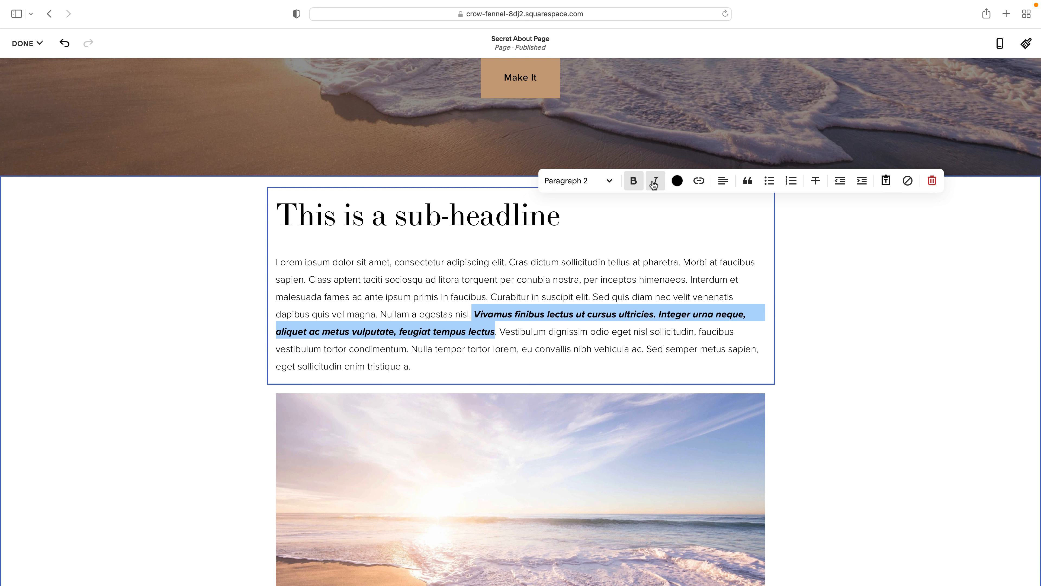
pyautogui.click(655, 184)
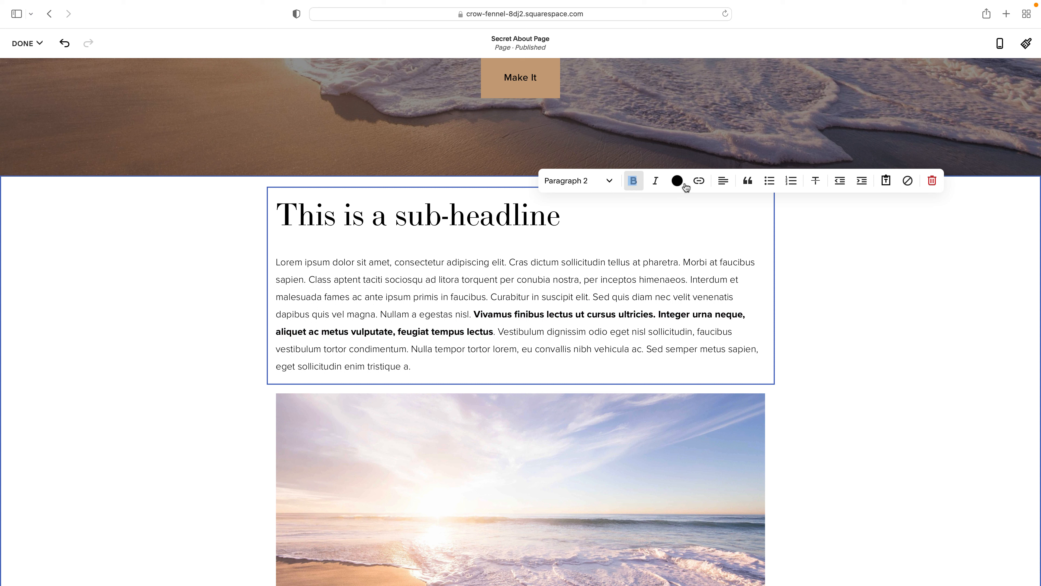
# - Link the bold passage in the sub-headline paragraph to the site's /about page
pyautogui.click(700, 182)
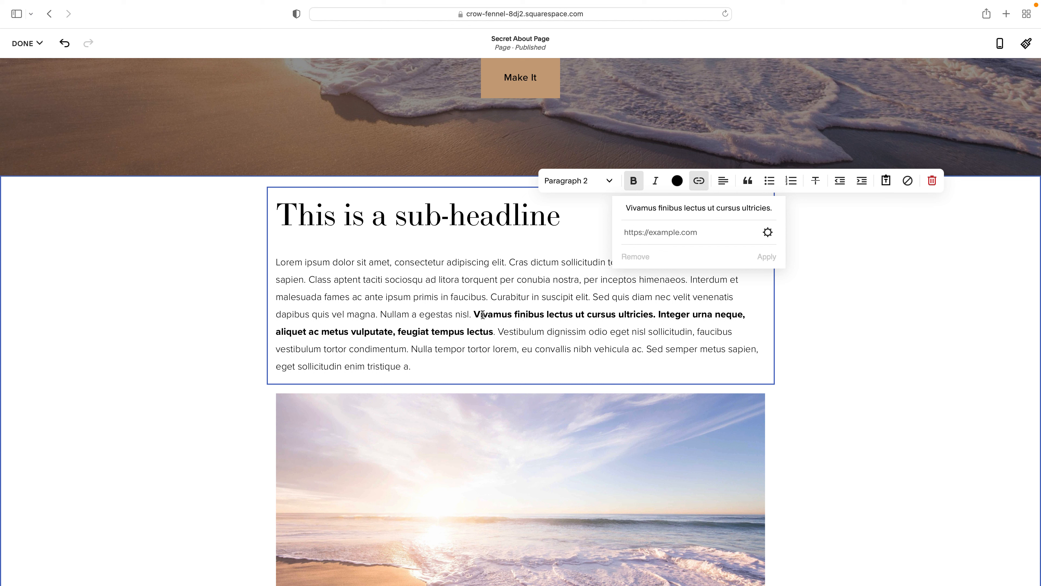
pyautogui.click(622, 348)
pyautogui.moveTo(473, 315); pyautogui.dragTo(499, 333)
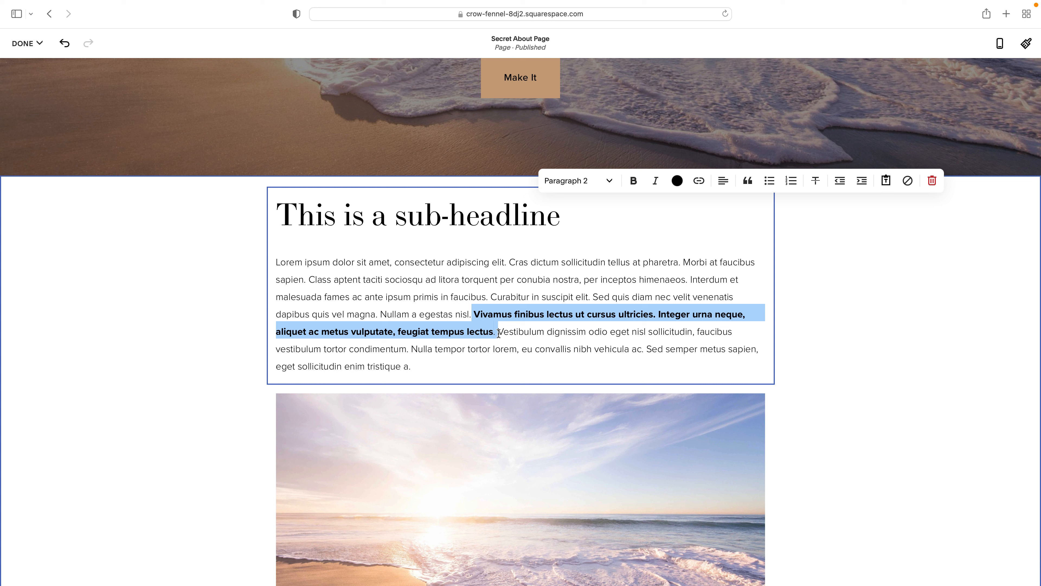
pyautogui.click(699, 181)
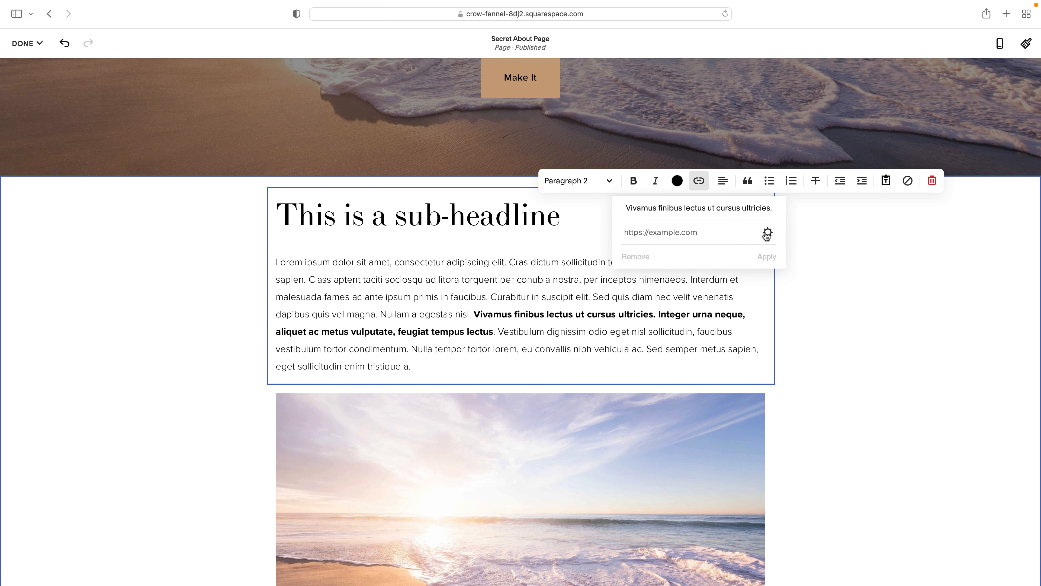
pyautogui.click(768, 233)
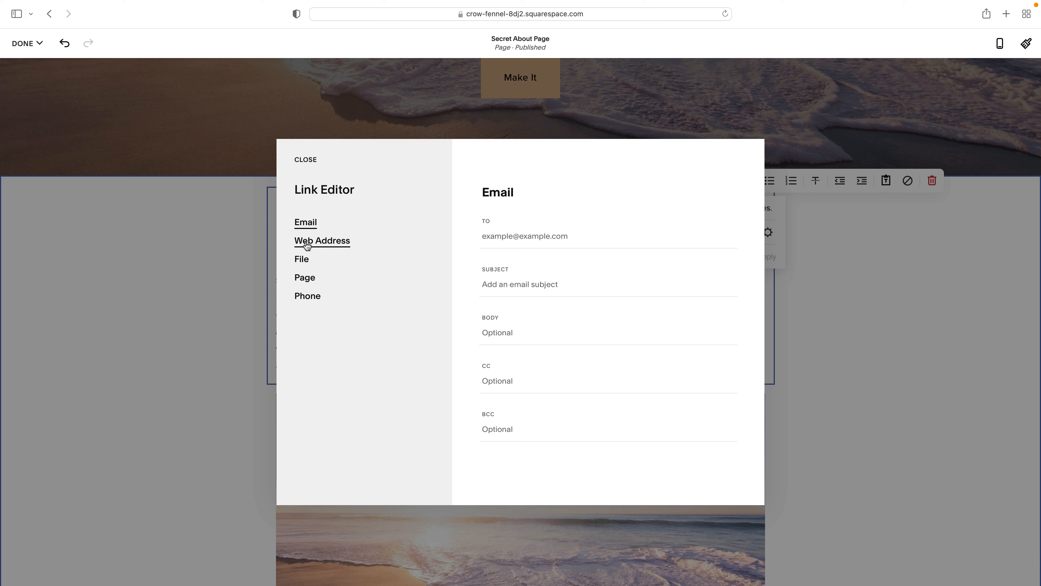
pyautogui.click(302, 262)
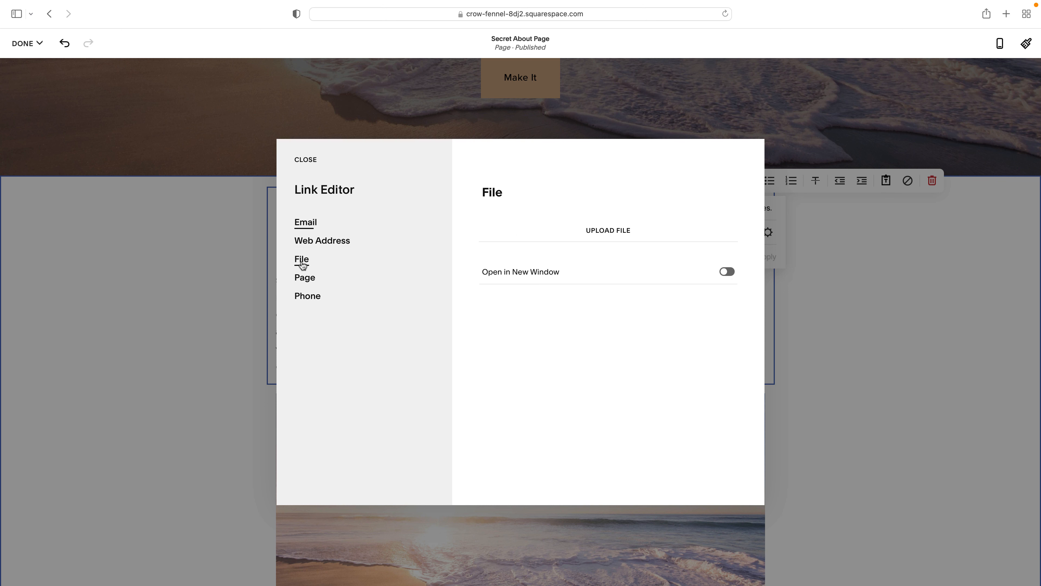
pyautogui.click(305, 301)
pyautogui.click(305, 283)
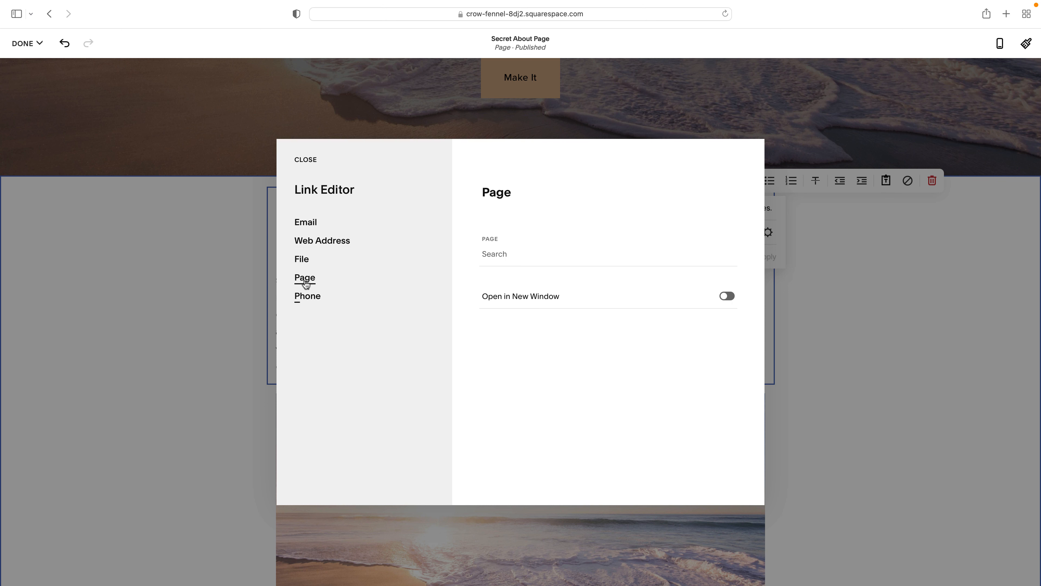
pyautogui.click(512, 254)
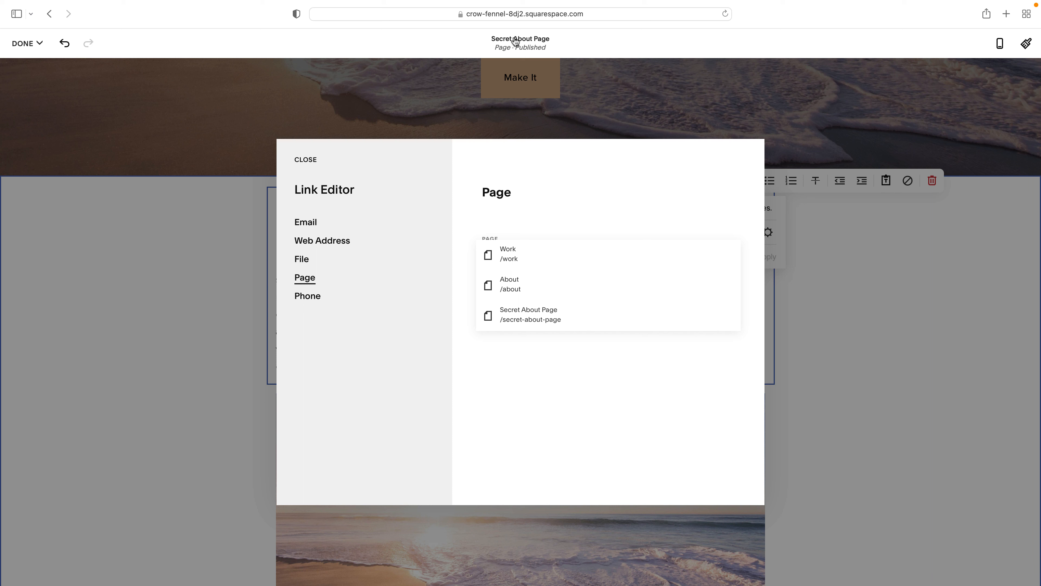
pyautogui.click(511, 281)
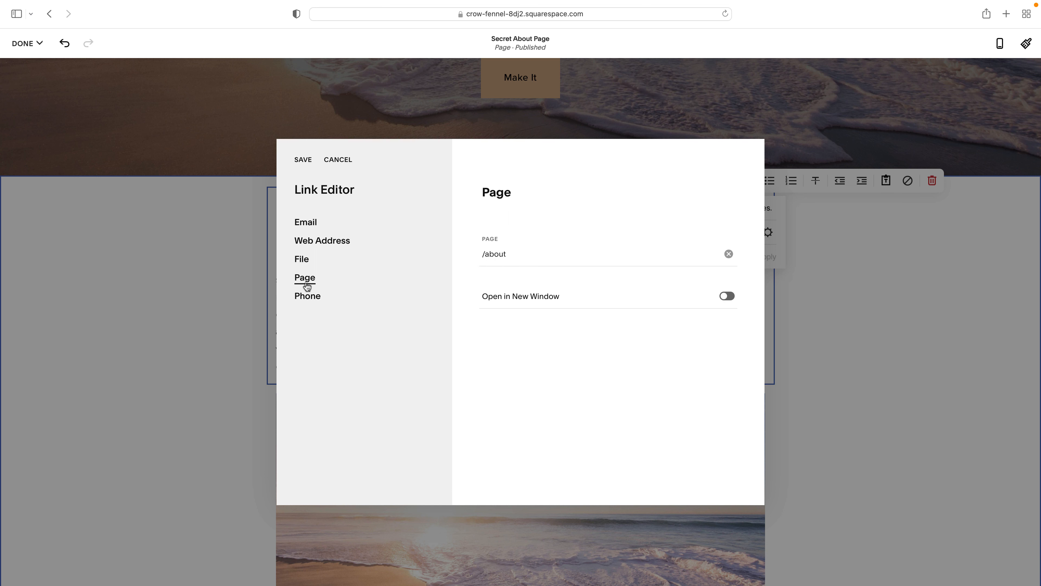
pyautogui.click(302, 160)
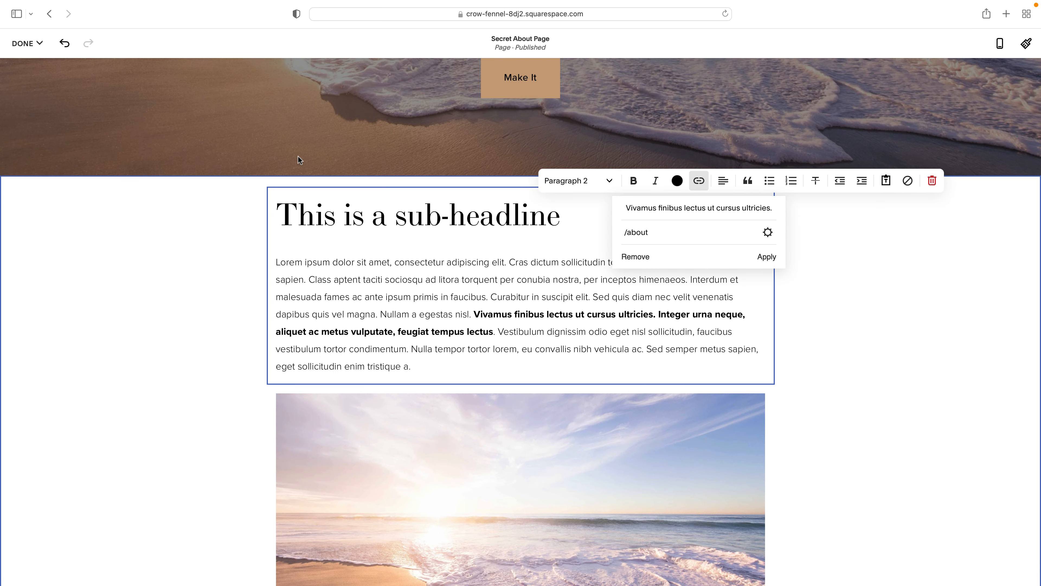
pyautogui.click(772, 264)
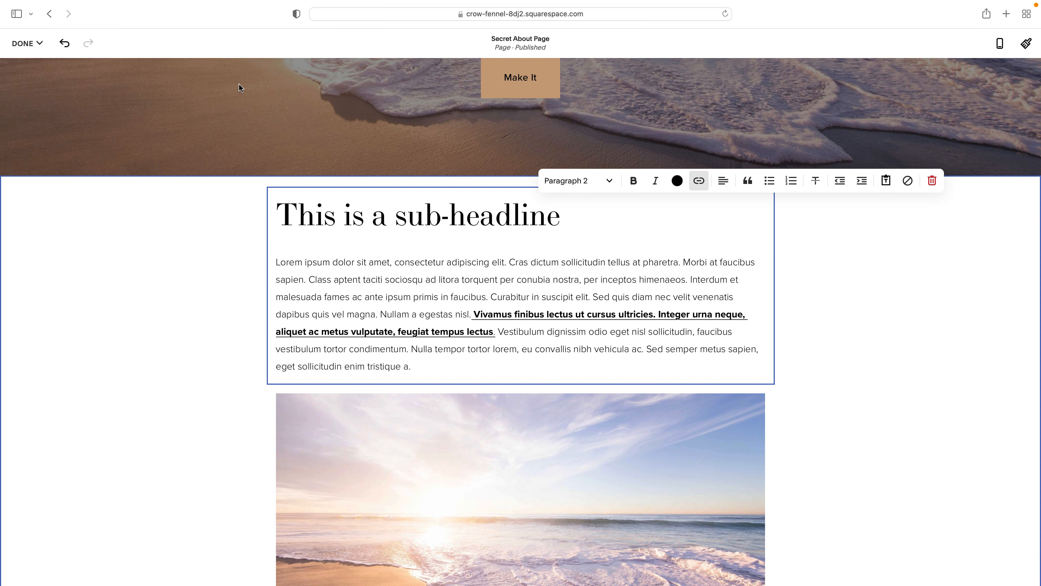
# - Save the Secret About Page and test the bold text link in the preview
pyautogui.click(27, 43)
pyautogui.click(26, 64)
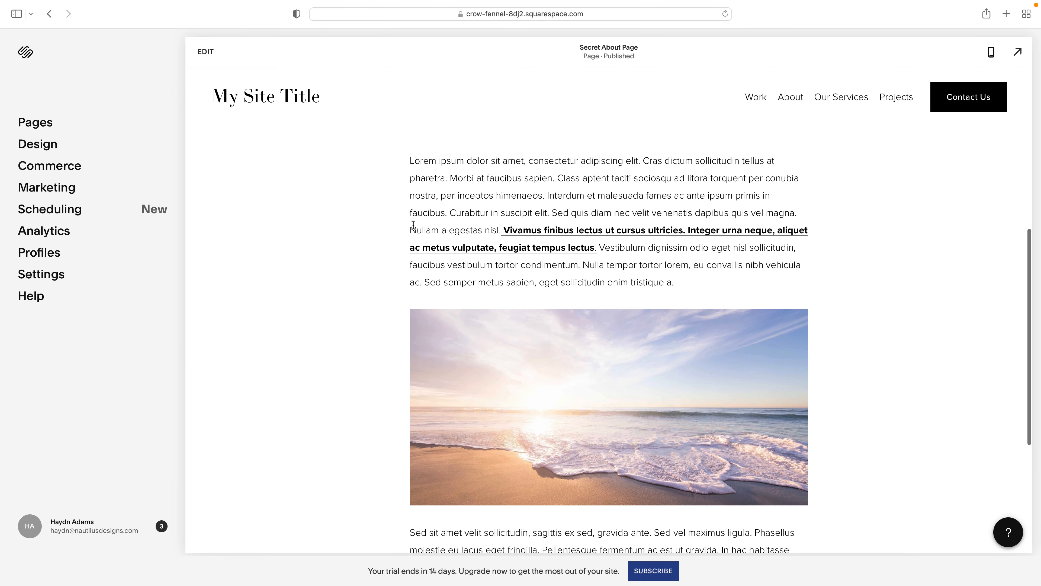
pyautogui.scroll(-1, 530, 235)
pyautogui.click(530, 234)
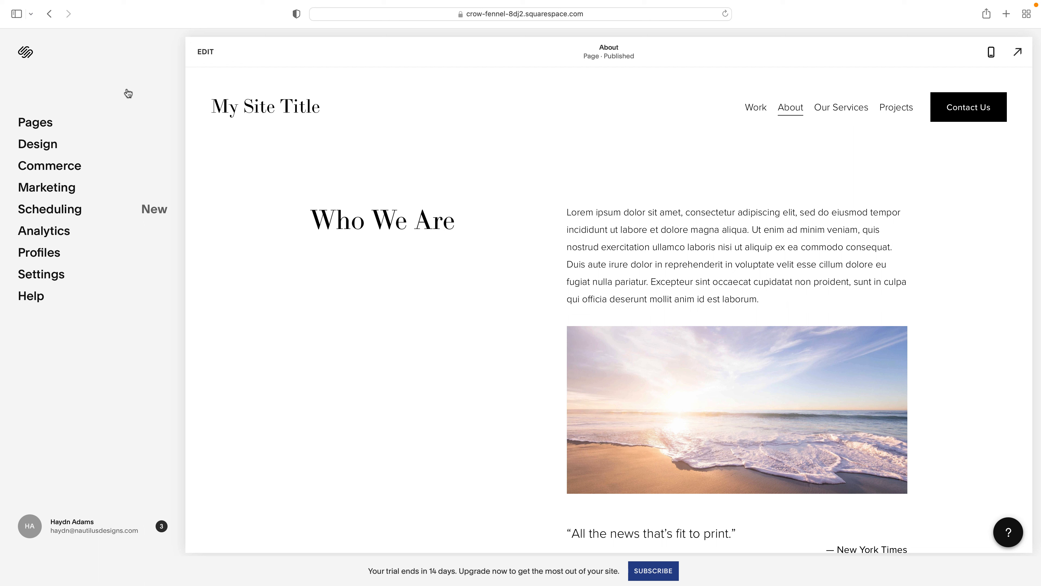
# - Open the Work page from the site's page list and look over its content
pyautogui.click(50, 148)
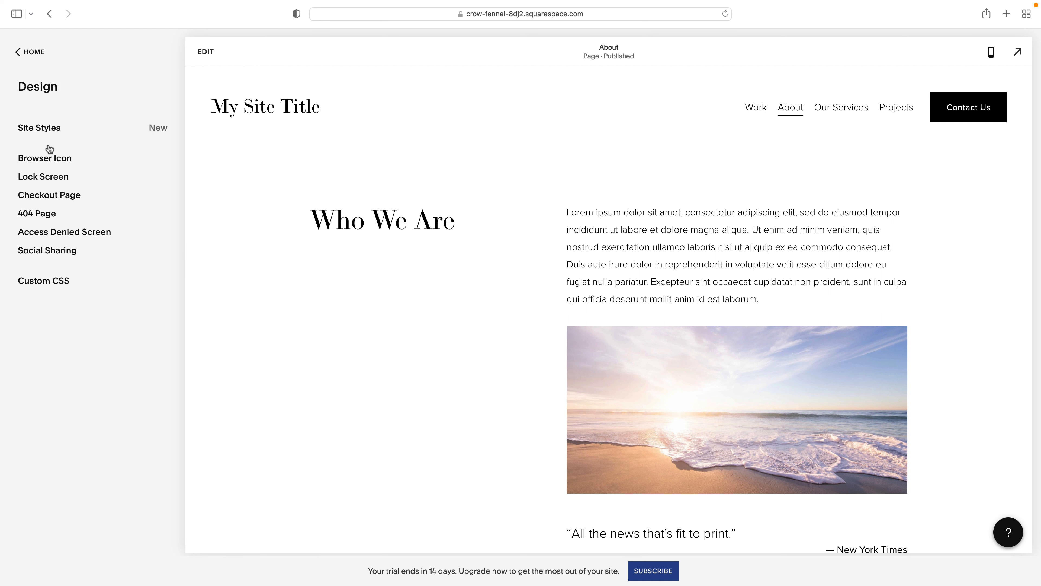
pyautogui.click(35, 58)
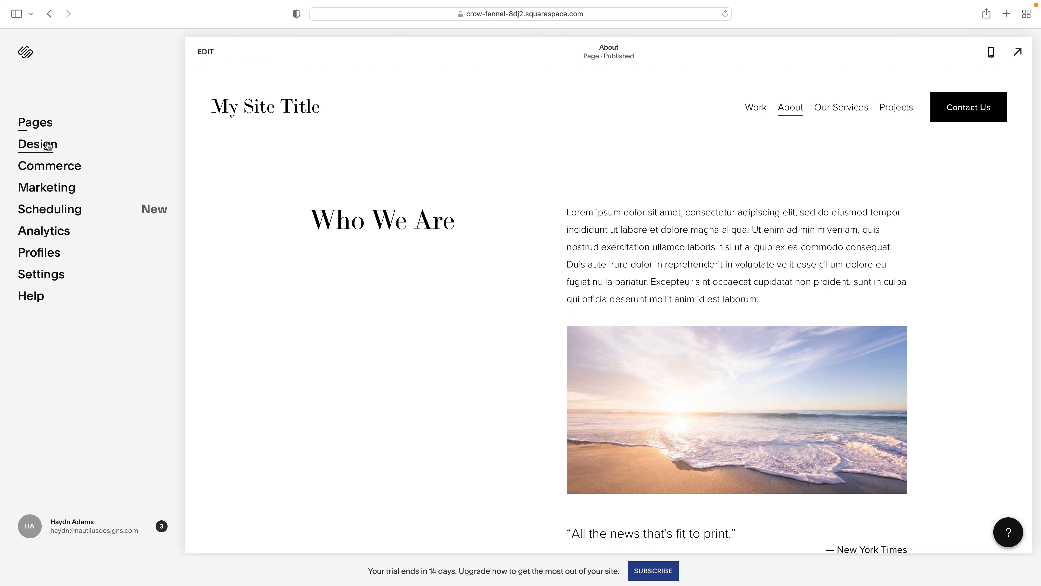
pyautogui.click(43, 123)
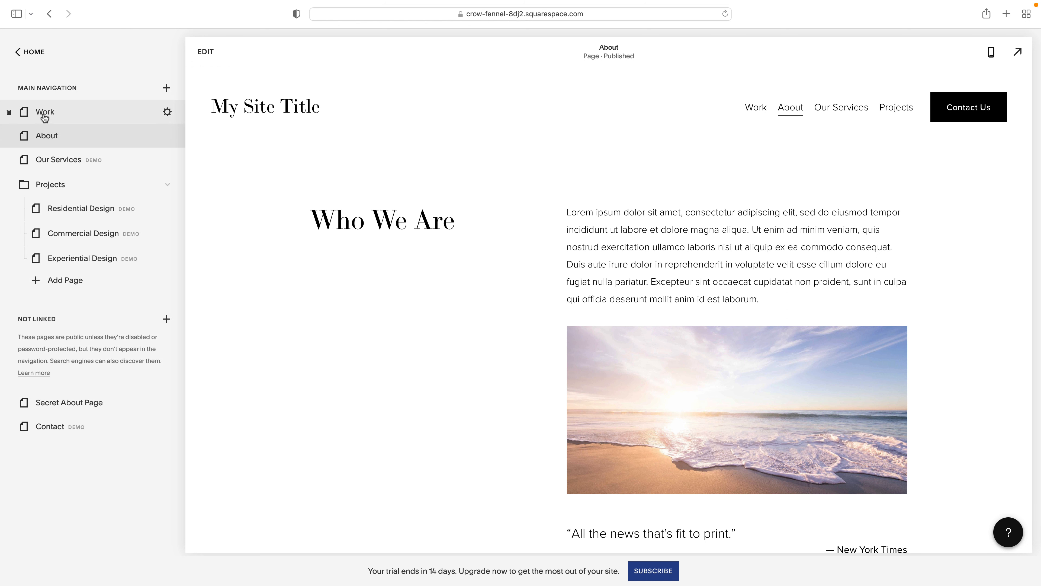
pyautogui.click(45, 118)
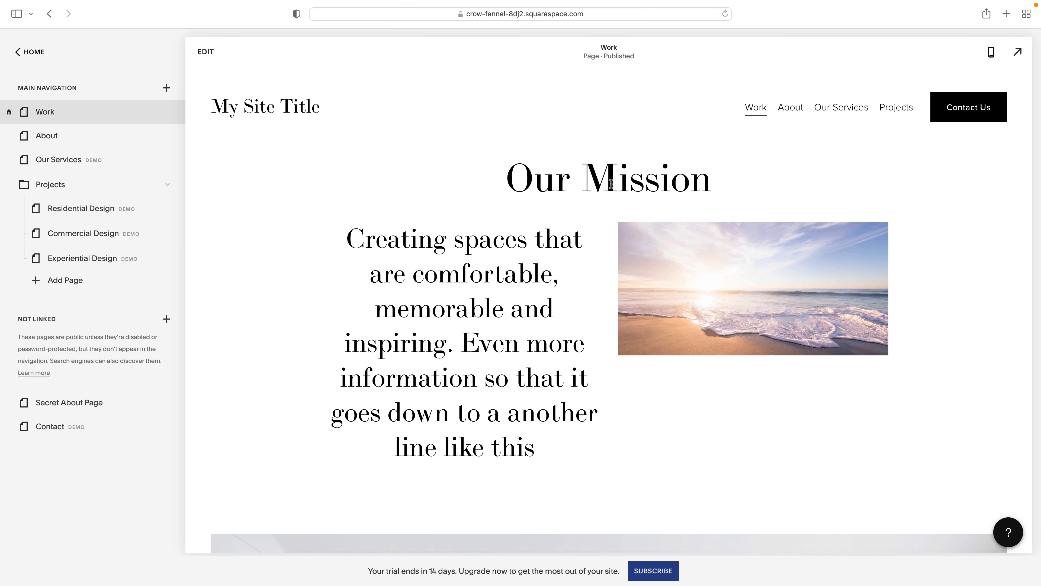
pyautogui.scroll(-1, 561, 180)
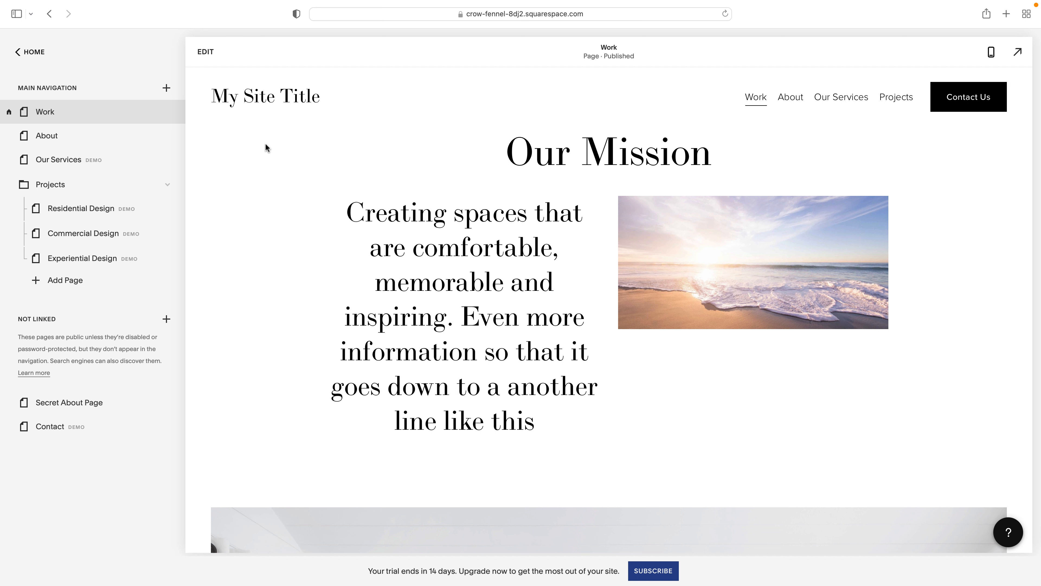
# - Add a blank page named Home to the unlinked pages
pyautogui.click(166, 321)
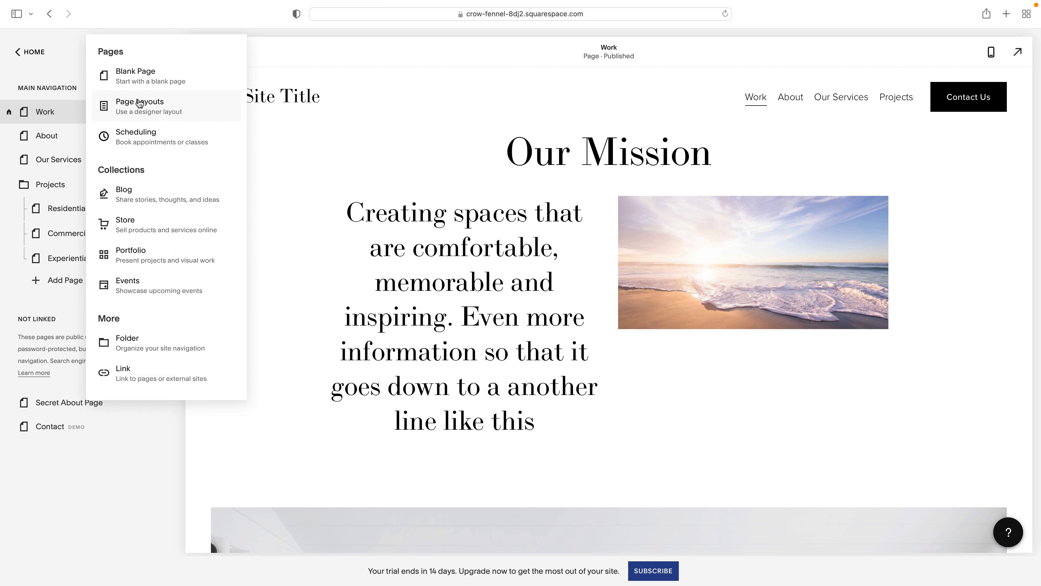
pyautogui.click(133, 78)
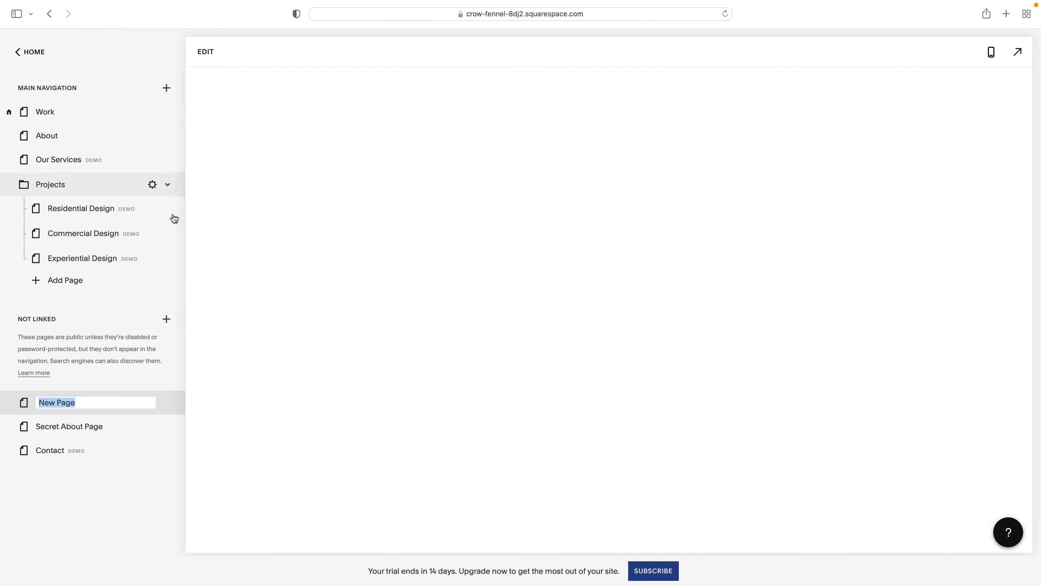
pyautogui.write('Home')
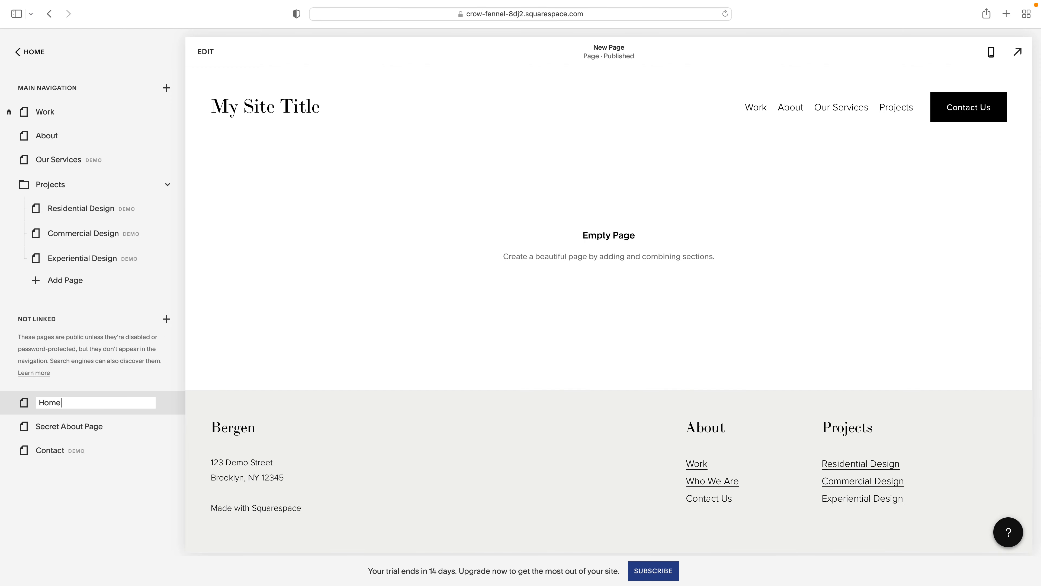
pyautogui.press('Return')
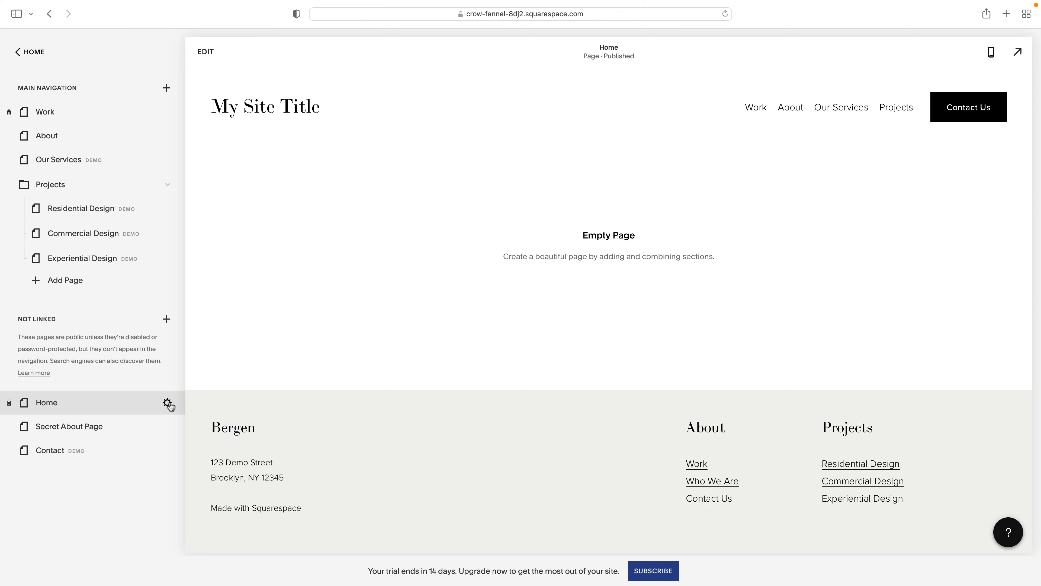
# - Set the unlinked Home page as the site's homepage in its page settings, then close the settings
pyautogui.click(167, 402)
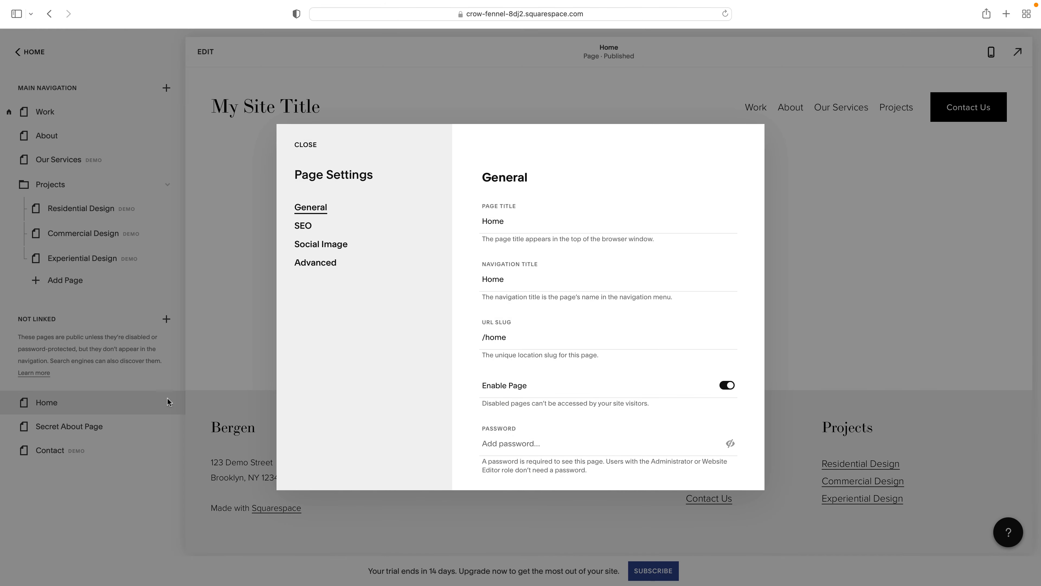
pyautogui.scroll(-5, 545, 400)
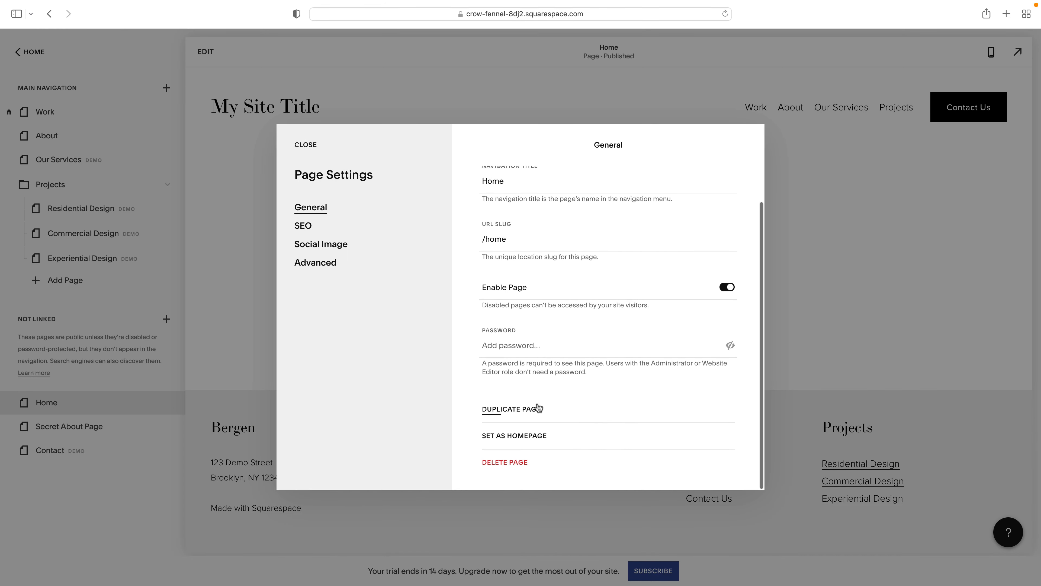
pyautogui.click(498, 441)
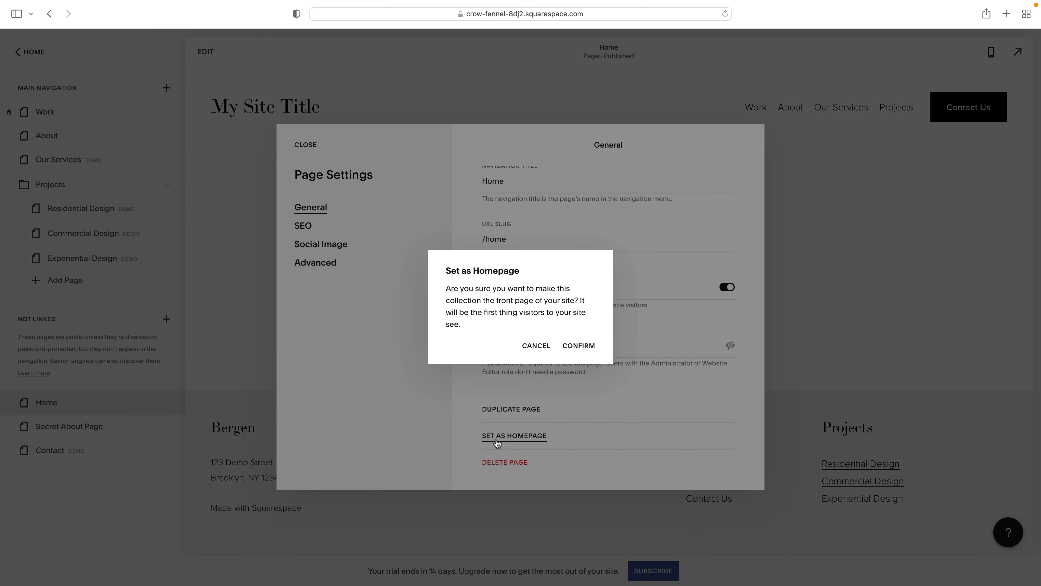
pyautogui.click(578, 345)
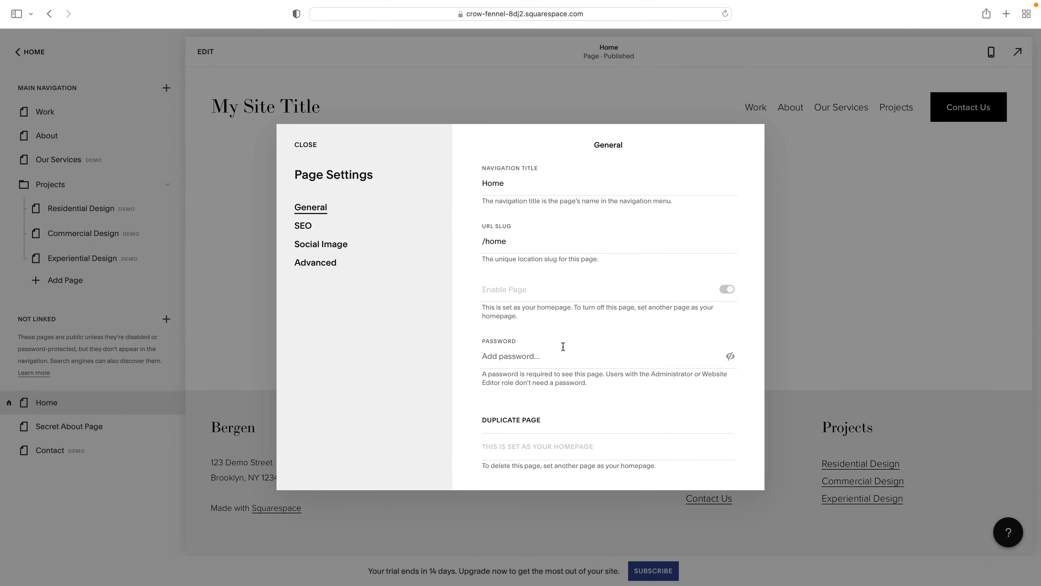
pyautogui.click(830, 255)
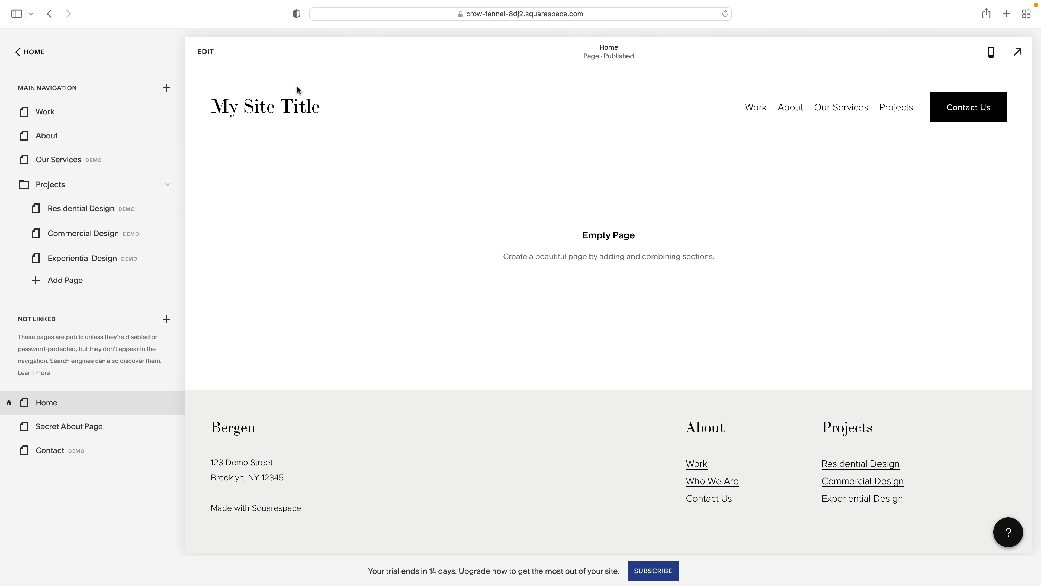
# - Add a blank section to the Home page and enter the text "The Home Page" in it
pyautogui.click(205, 51)
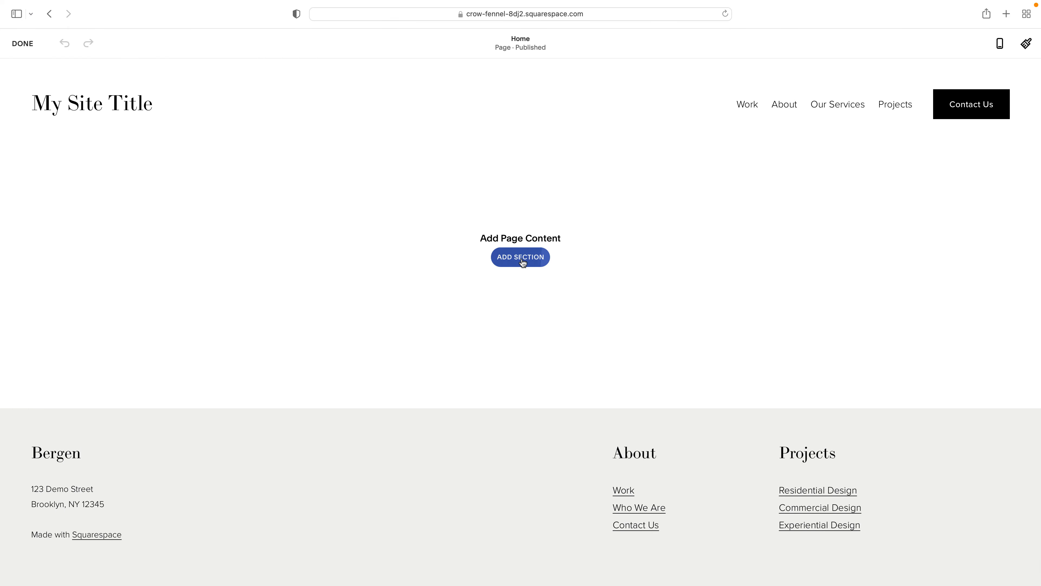
pyautogui.click(519, 257)
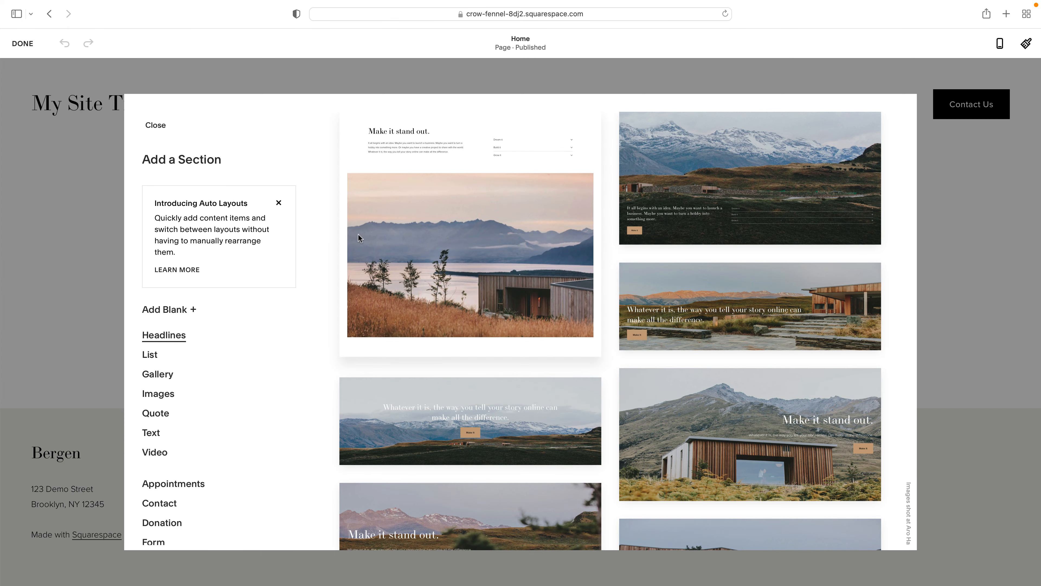
pyautogui.click(185, 314)
pyautogui.click(523, 279)
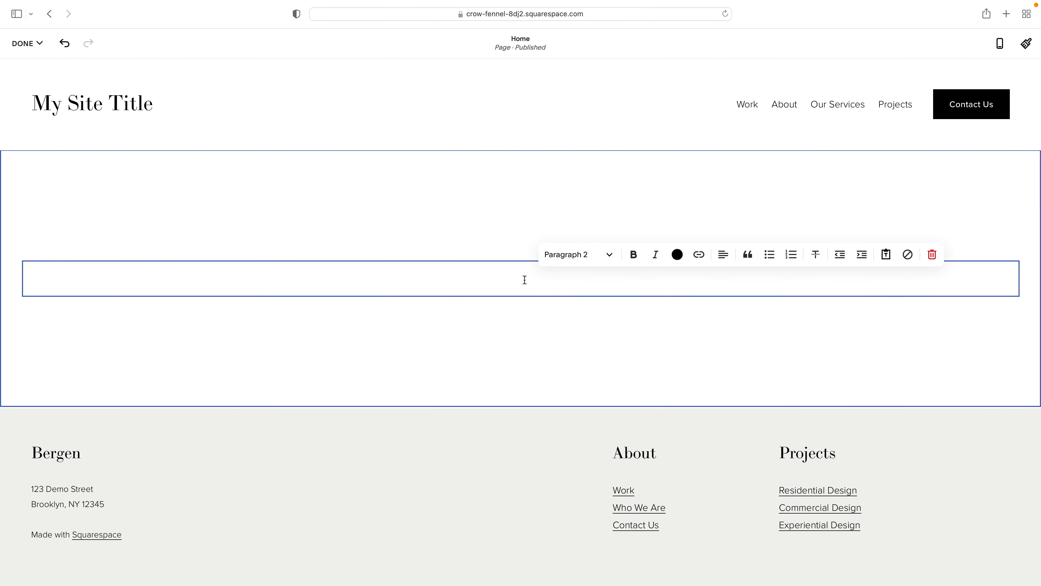
pyautogui.write('The Home Page')
# - Format "The Home Page" text as a centred Heading 1 and save the page
pyautogui.tripleClick(504, 280)
pyautogui.click(582, 255)
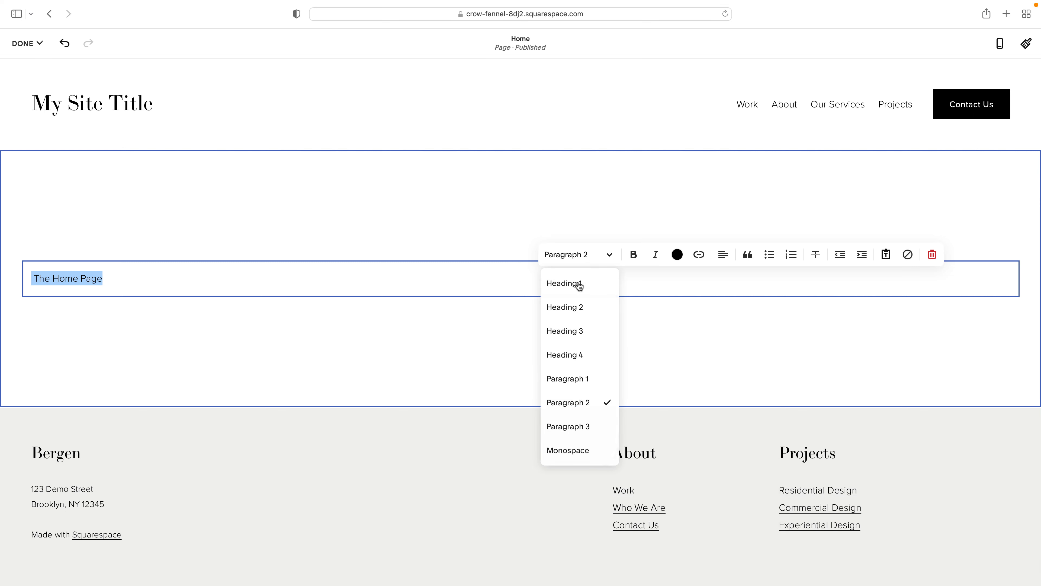
pyautogui.click(576, 284)
pyautogui.click(723, 241)
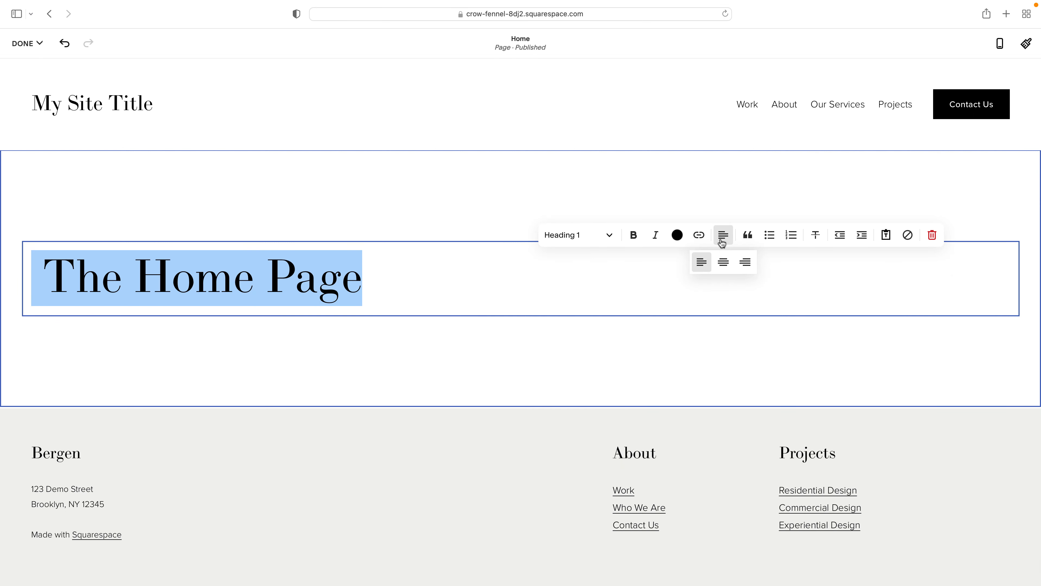
pyautogui.click(720, 263)
pyautogui.click(467, 211)
pyautogui.click(25, 44)
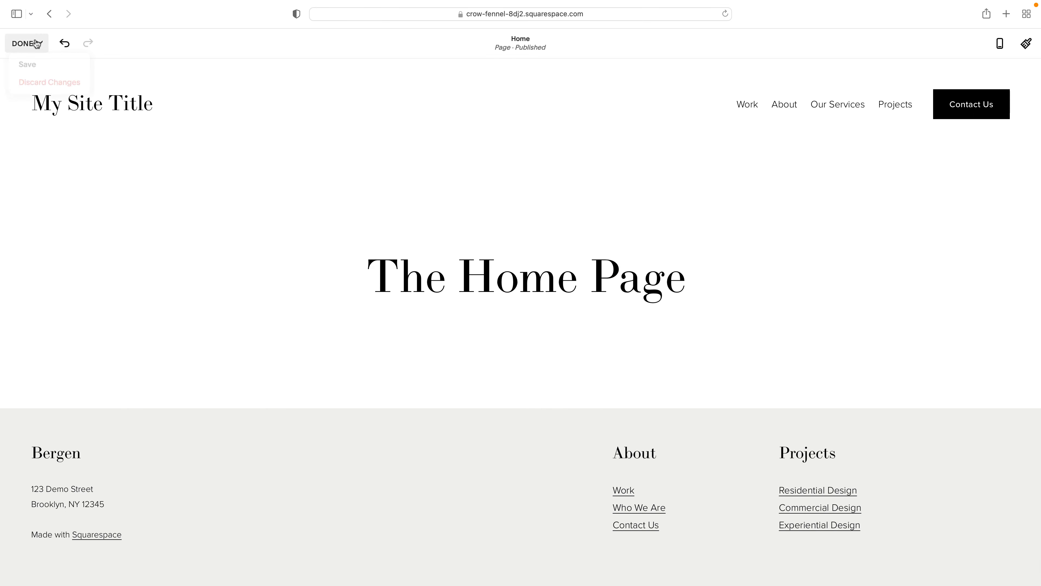
pyautogui.click(26, 65)
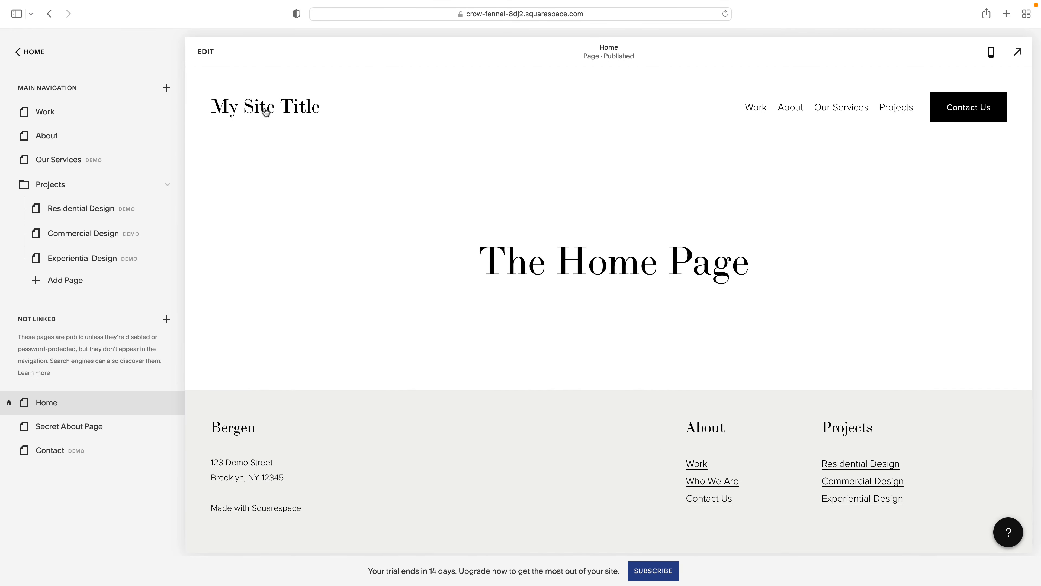
# - Test the homepage link in the preview by visiting Work and returning through the site title
pyautogui.click(754, 112)
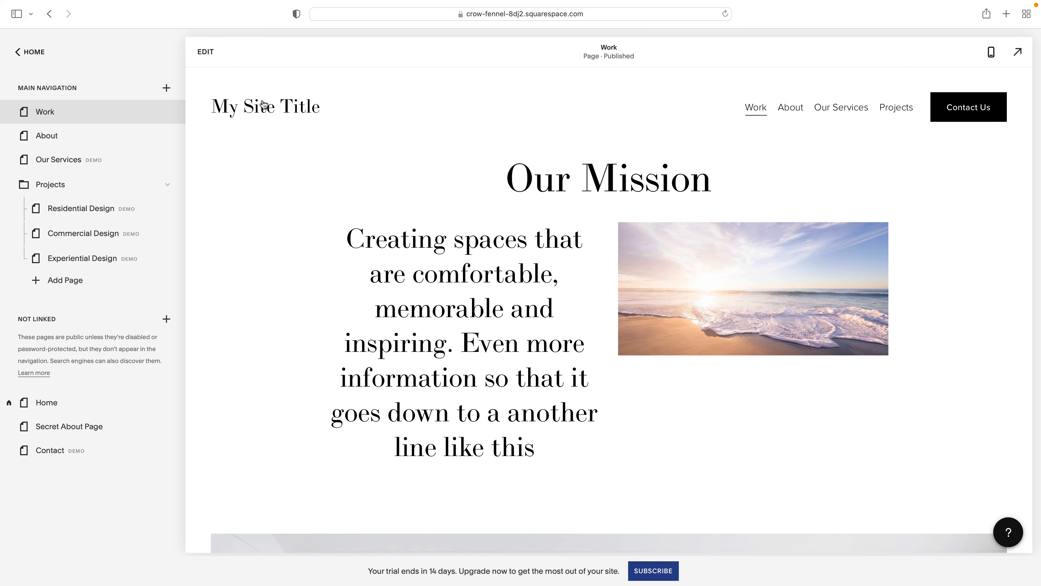
pyautogui.click(248, 107)
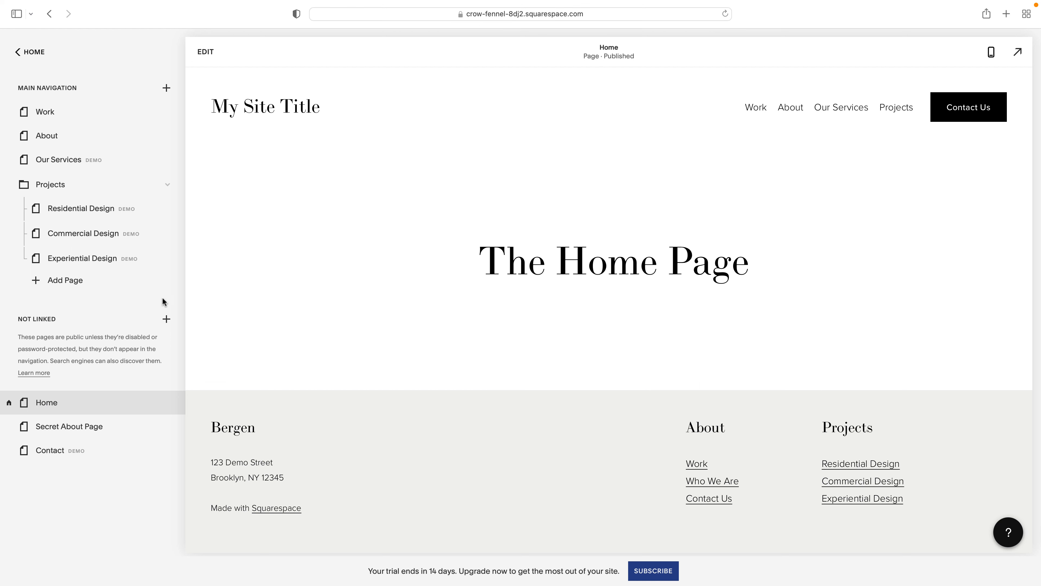
pyautogui.moveTo(897, 115)
# - Try to clear the Home page's URL slug in its page settings and save
pyautogui.moveTo(77, 407)
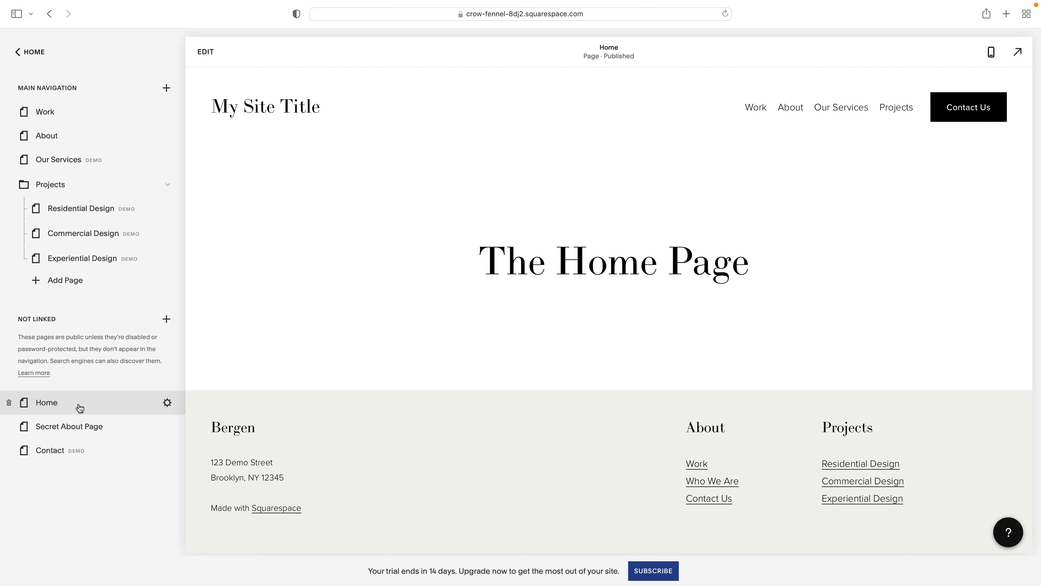
pyautogui.click(168, 403)
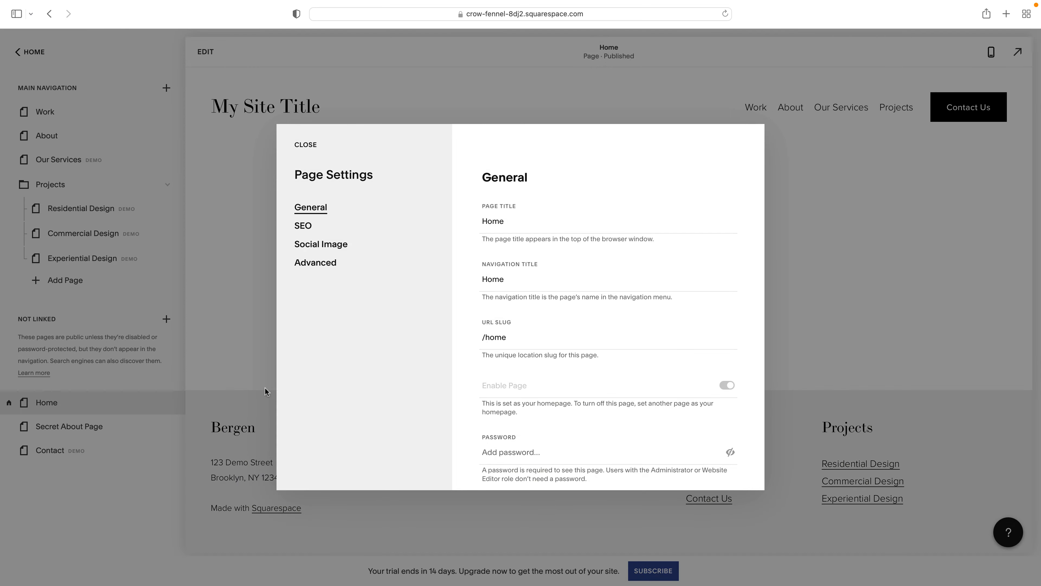
pyautogui.doubleClick(499, 337)
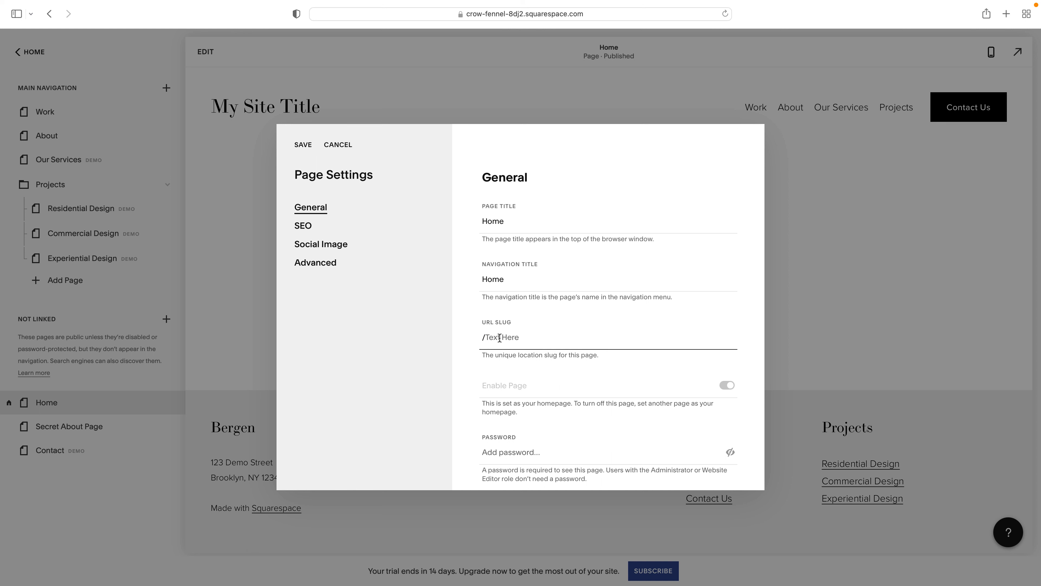
pyautogui.click(520, 281)
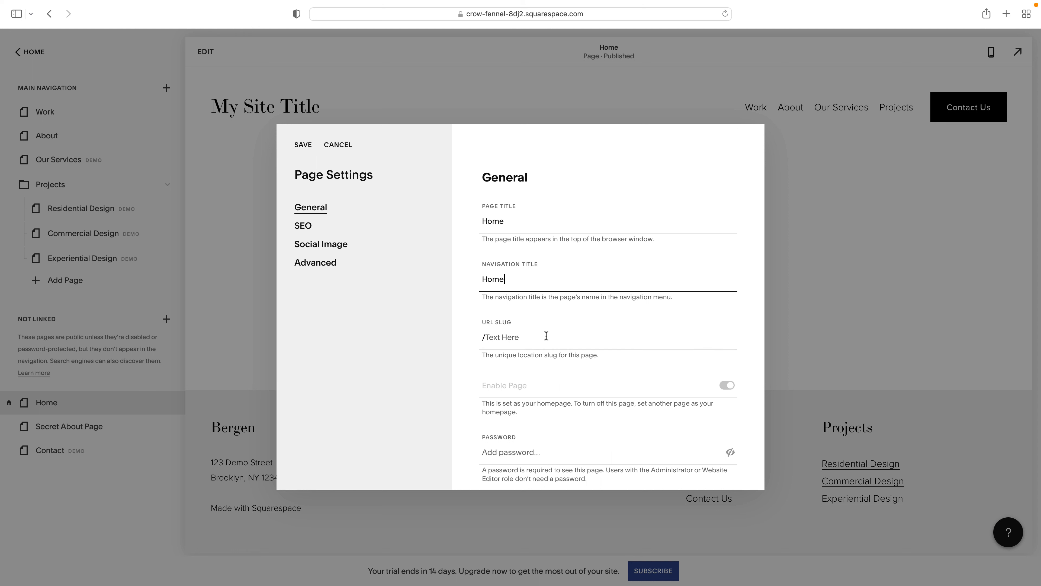
pyautogui.click(303, 145)
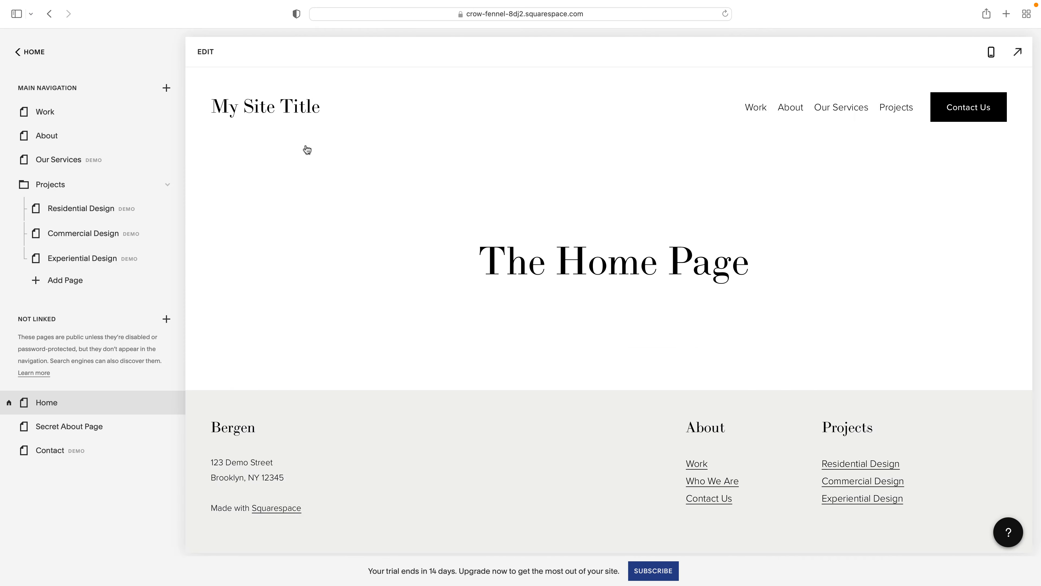
# - Set the Home page's URL slug to /home in its page settings
pyautogui.click(166, 402)
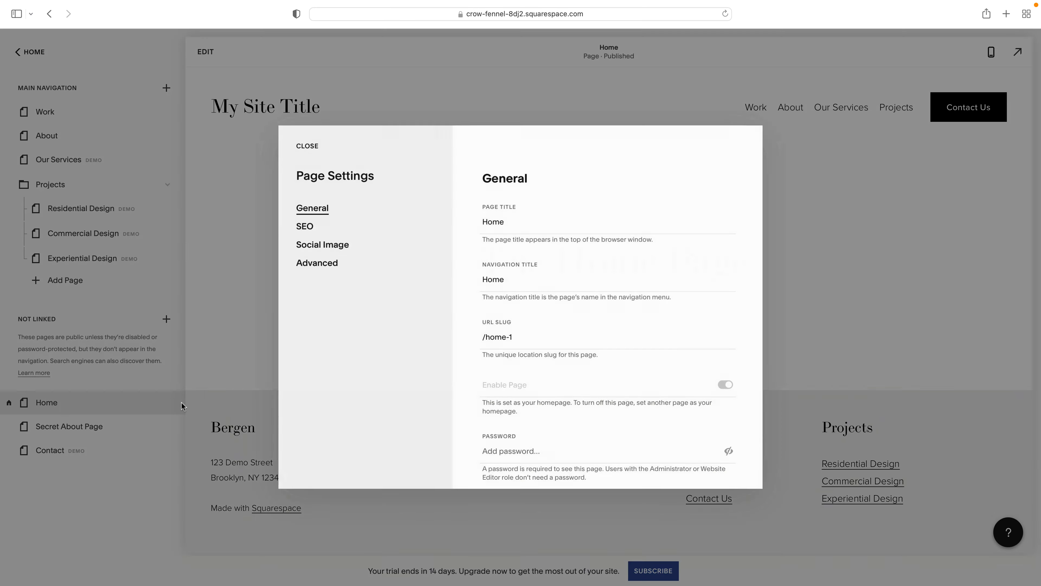
pyautogui.moveTo(515, 337); pyautogui.dragTo(486, 337)
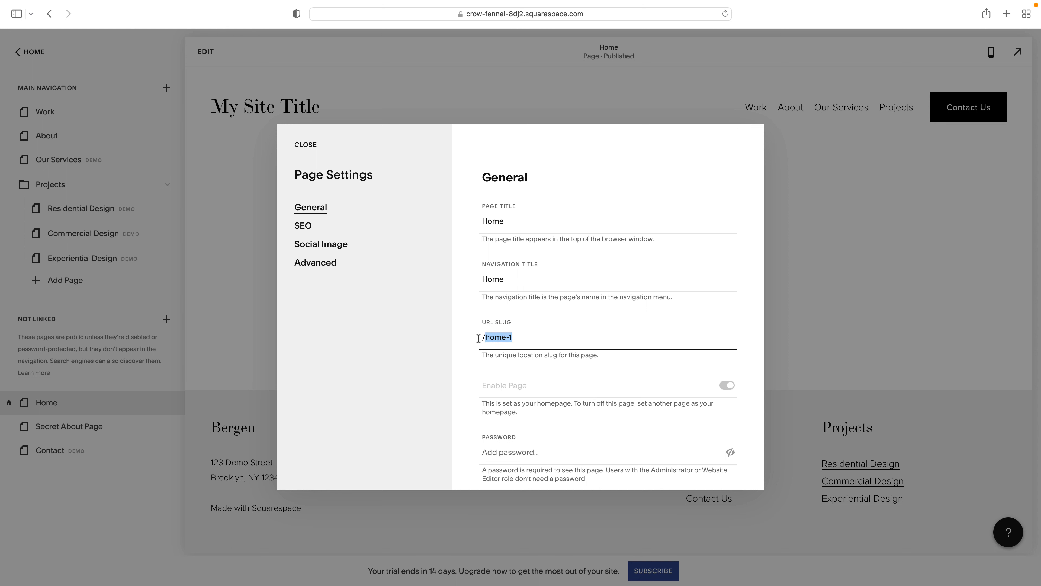
pyautogui.write('home')
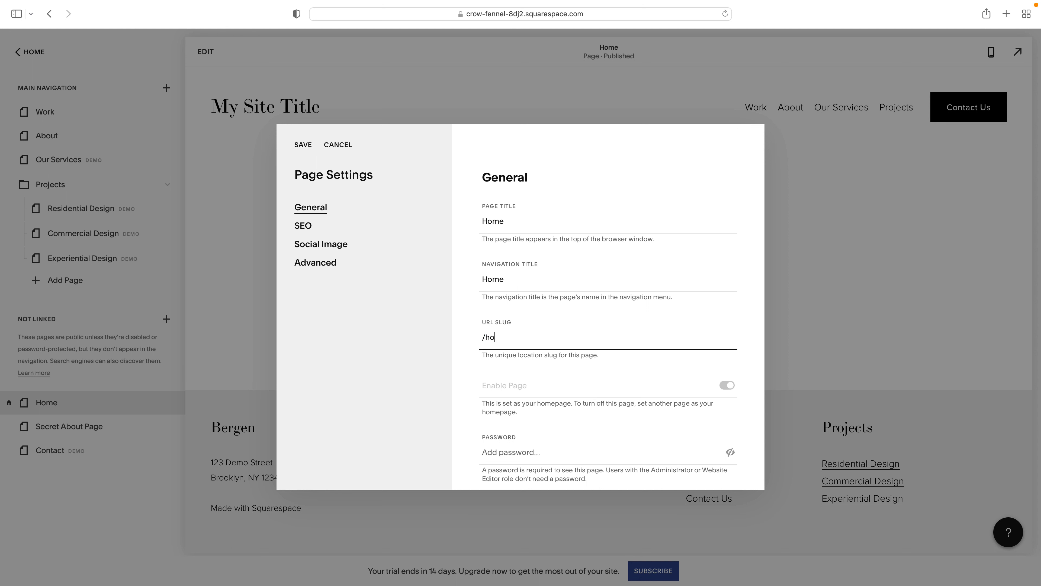
# - Set the Home page's page title to "My Artwork of Haydn" and save the page settings
pyautogui.doubleClick(499, 222)
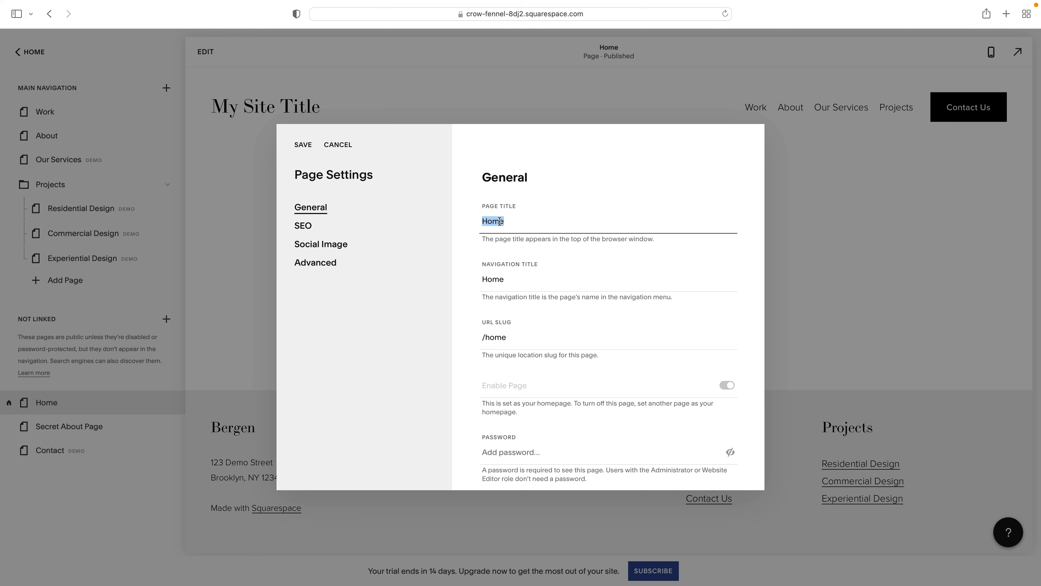
pyautogui.write('My Artwork of Haydn')
pyautogui.scroll(-3, 619, 329)
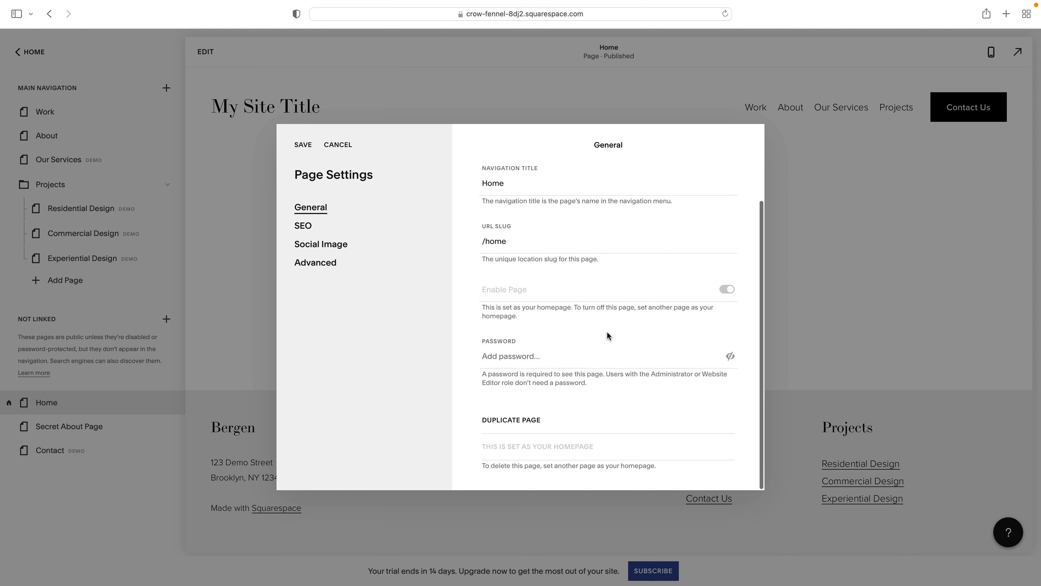
pyautogui.scroll(3, 575, 324)
pyautogui.click(303, 145)
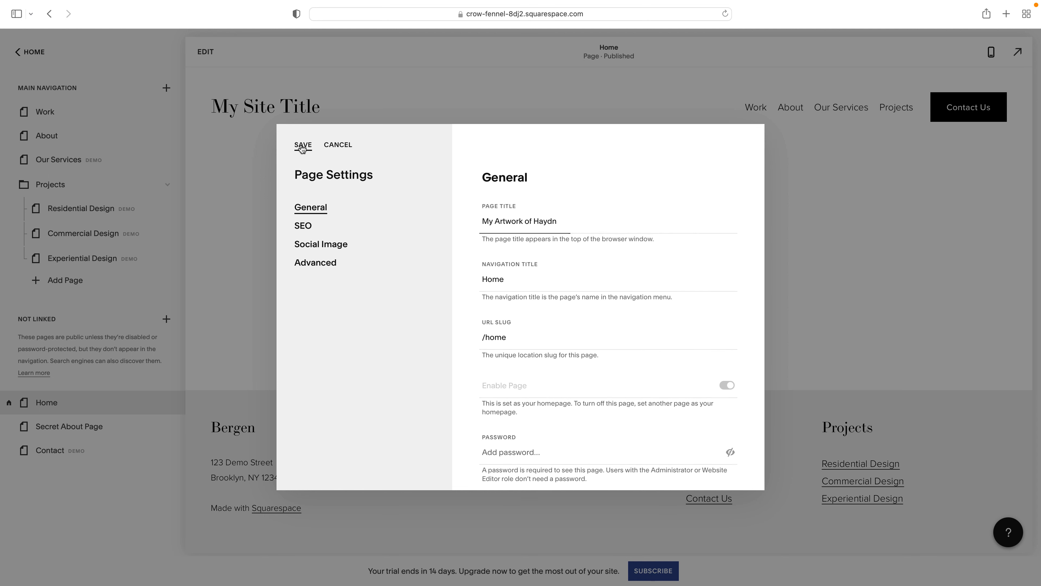